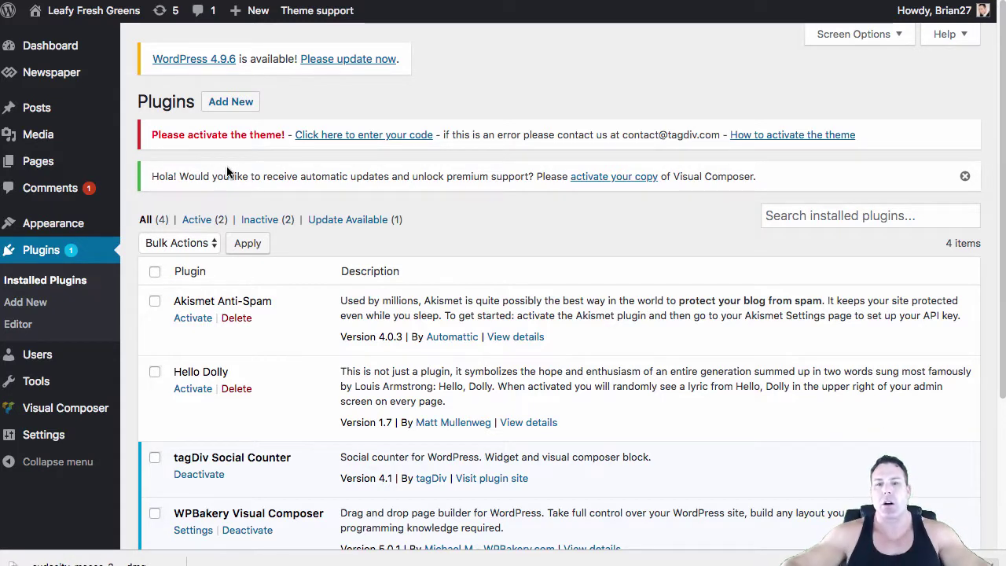
Open the installed plugins list and go to the page for adding new plugins
left_click(53, 251)
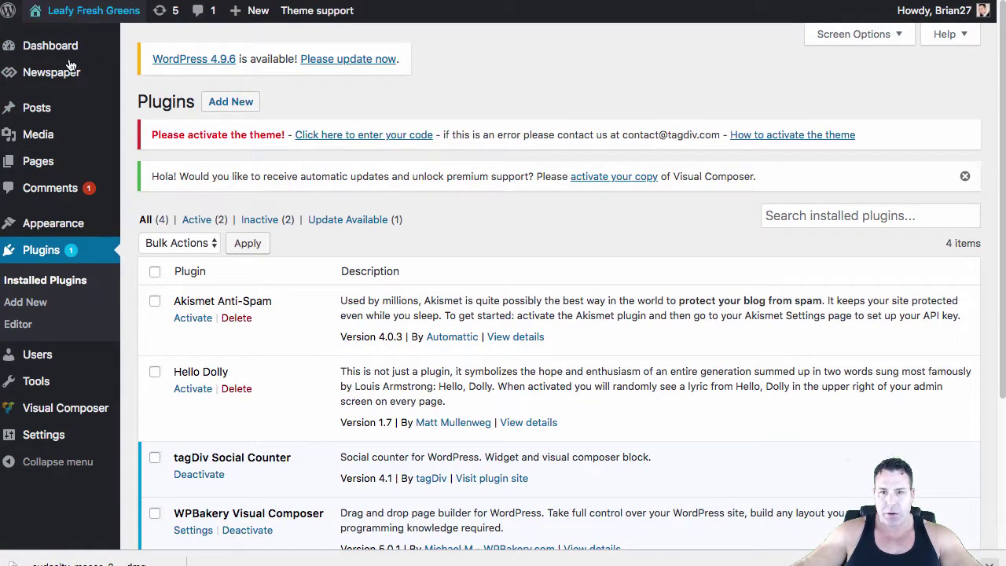
mouse_move(47, 79)
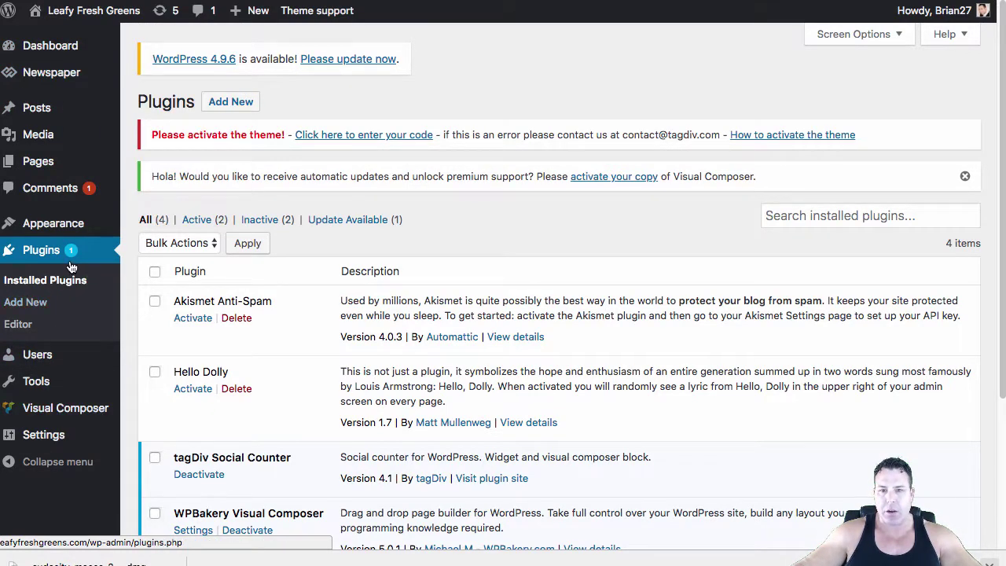
left_click(99, 257)
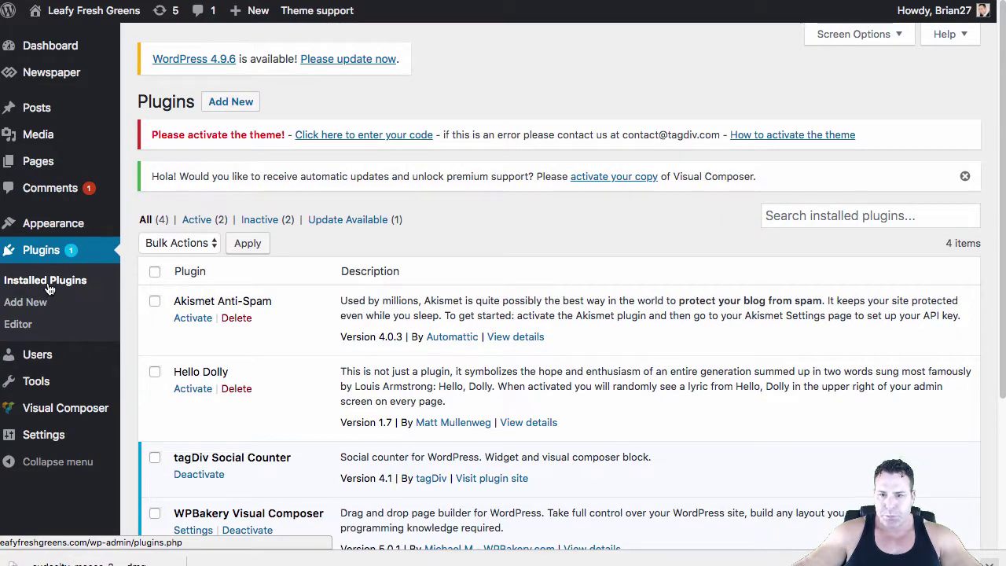
left_click(226, 109)
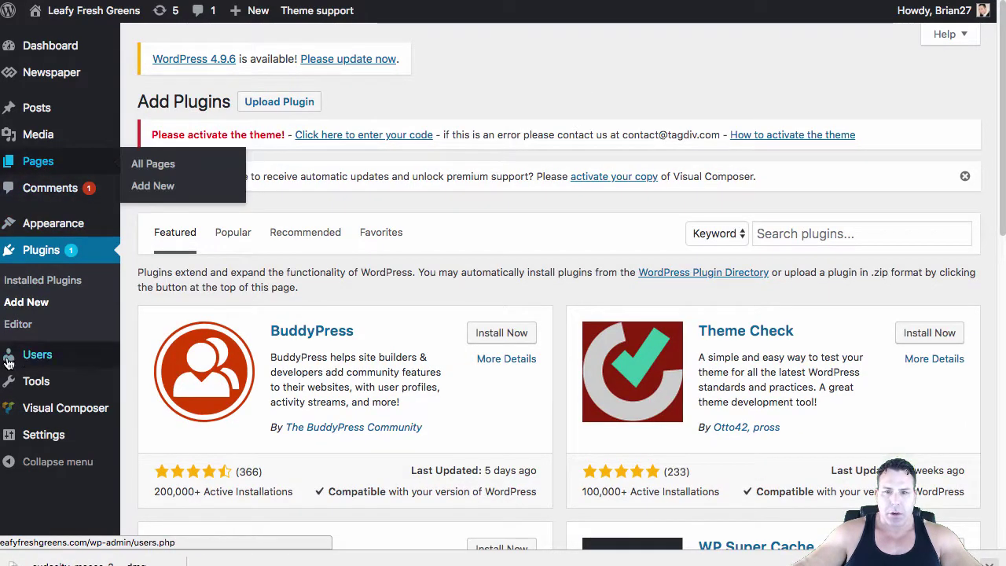
Open the installed themes and bring up the form for uploading a new theme as a .zip file
mouse_move(70, 224)
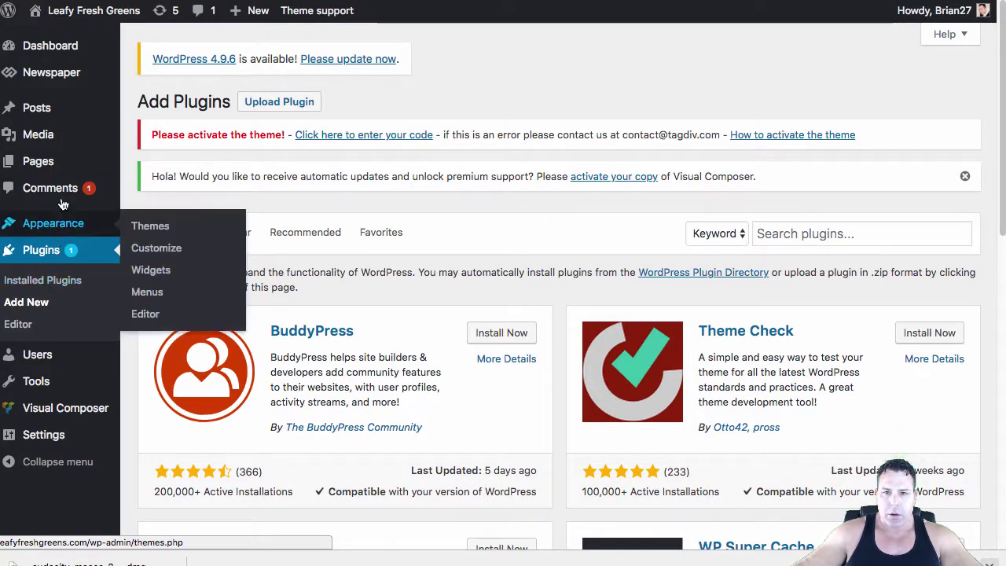
left_click(160, 227)
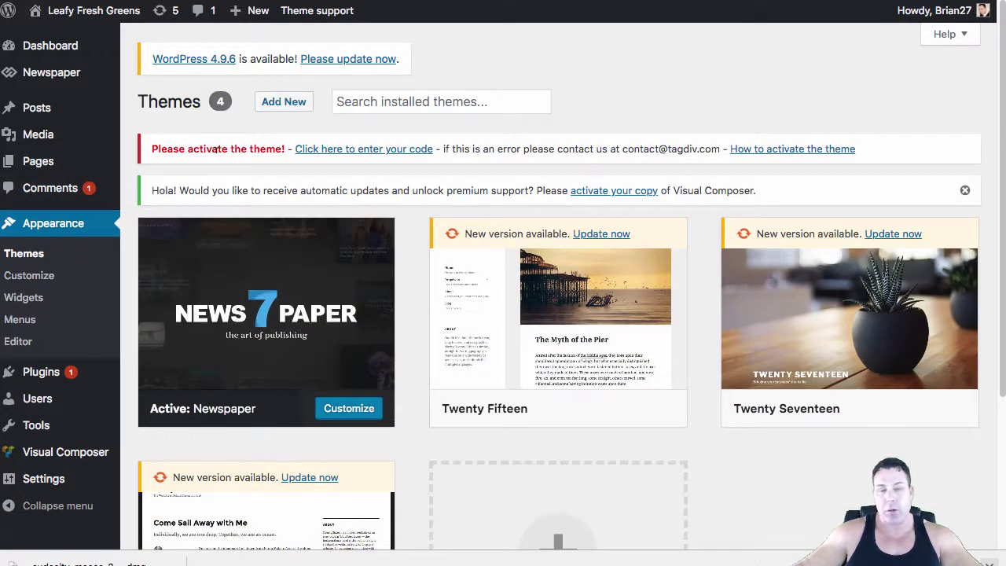
left_click(285, 105)
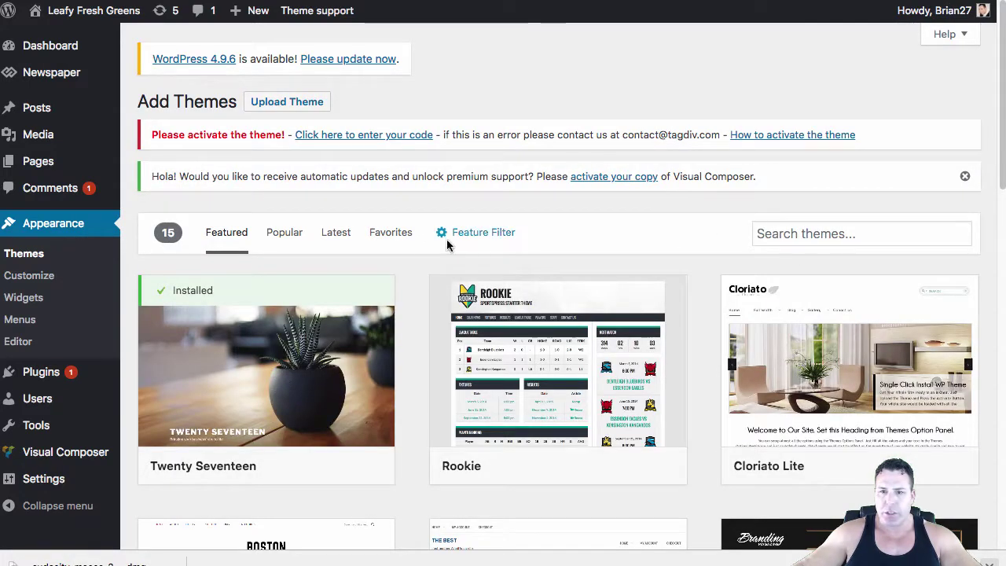
left_click(286, 107)
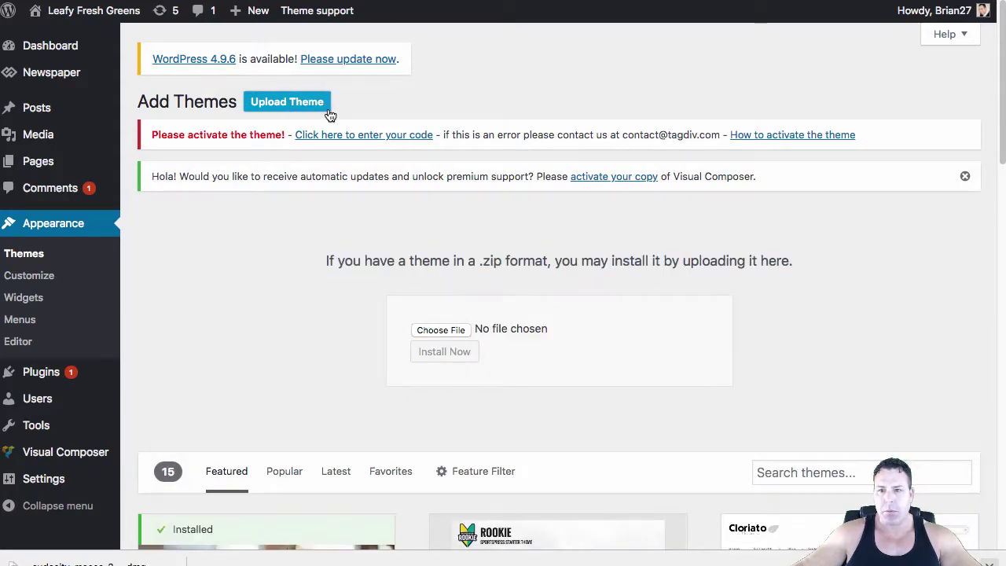
Browse the Dropbox files for the Newspaper-tf theme folder as the source for the theme upload
left_click(449, 330)
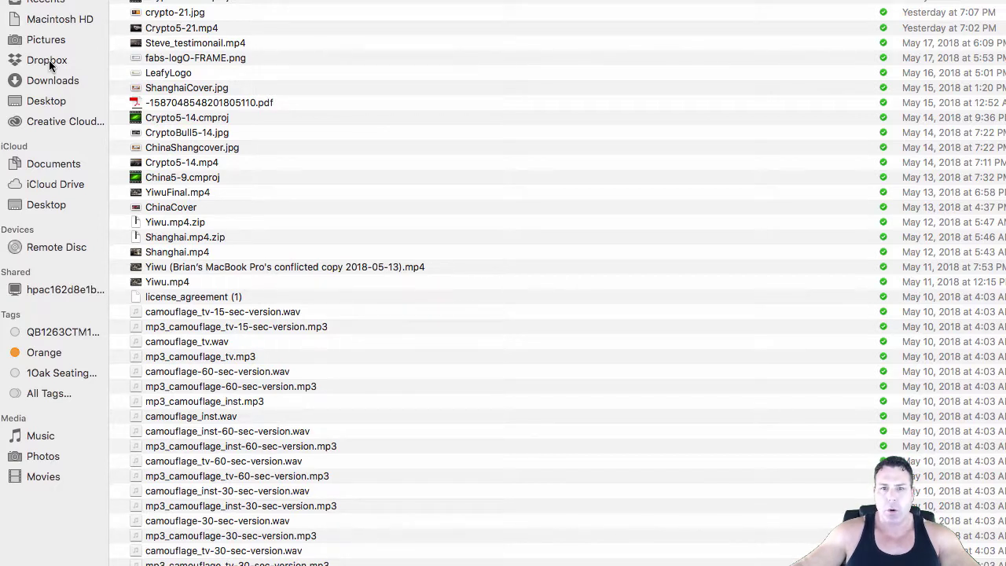
left_click(48, 65)
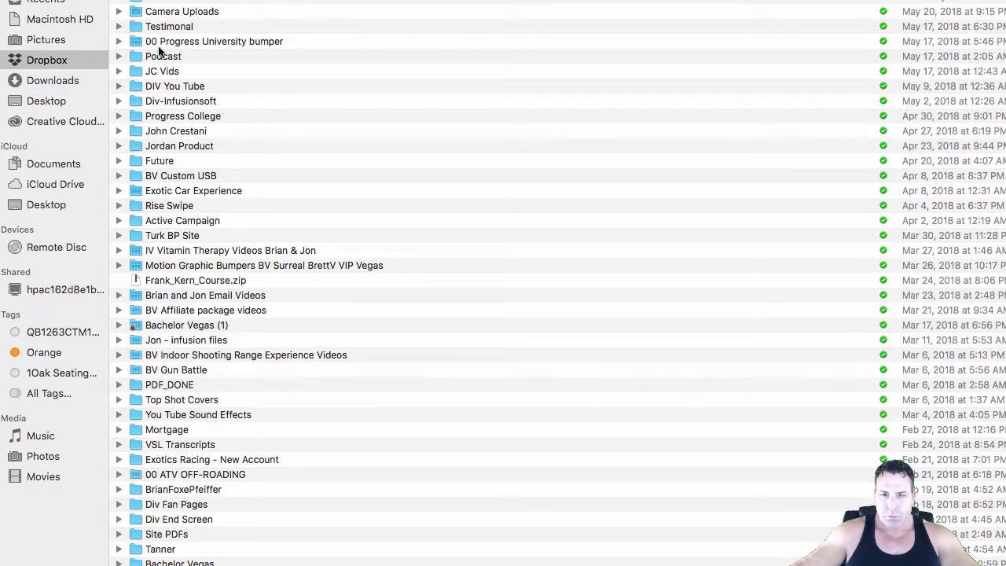
left_click(169, 3)
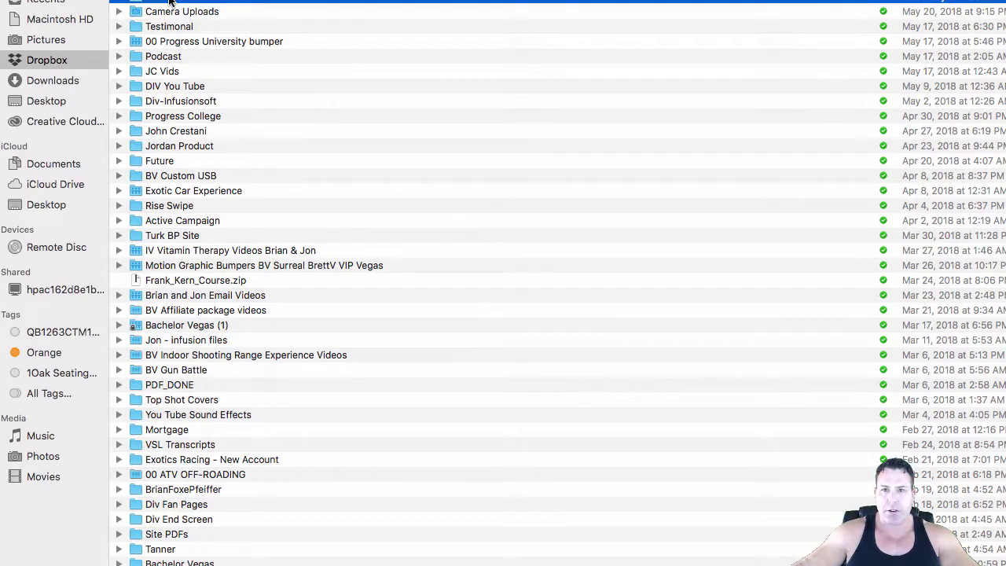
double_click(169, 2)
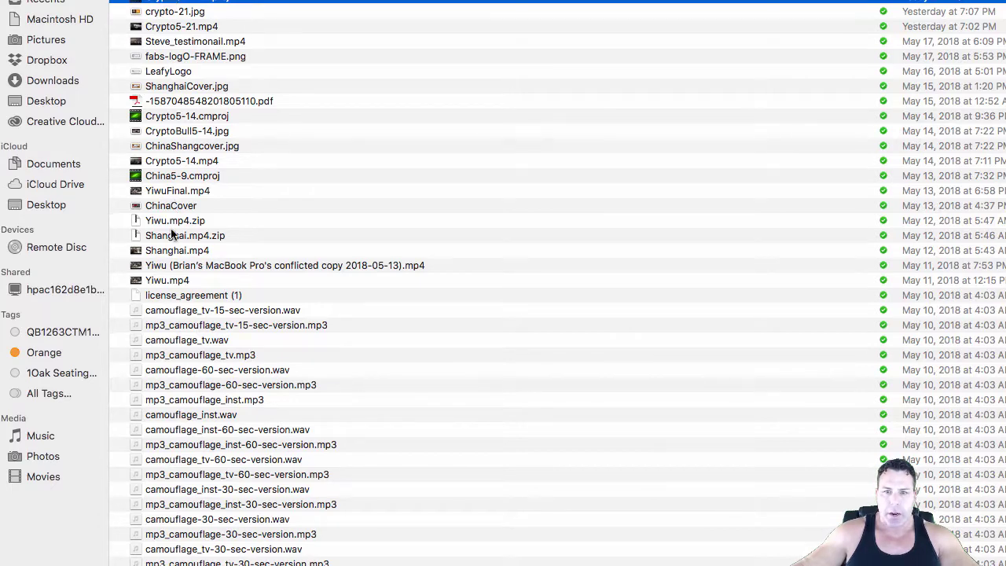
scroll(187, 197, "down", 5)
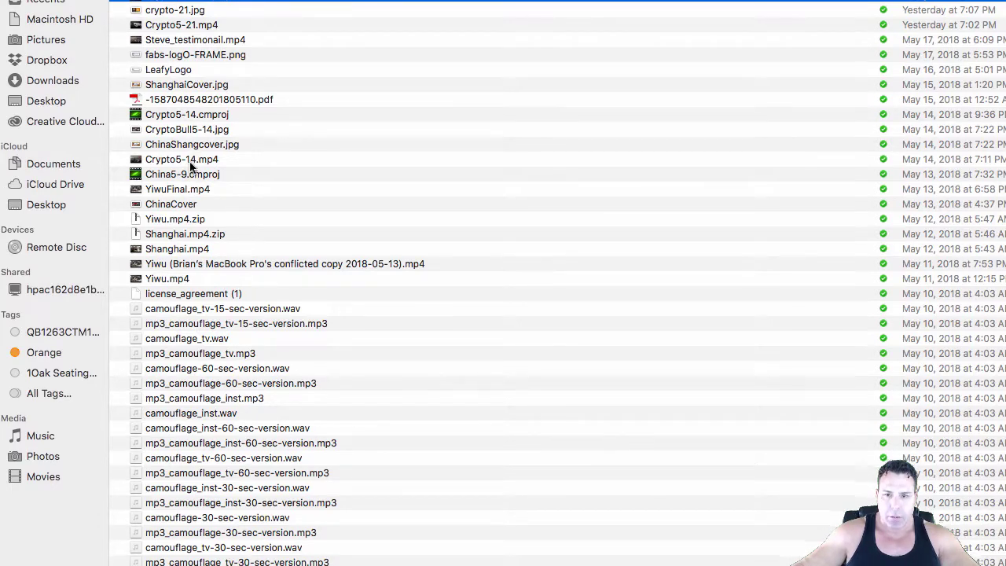
scroll(186, 208, "down", 5)
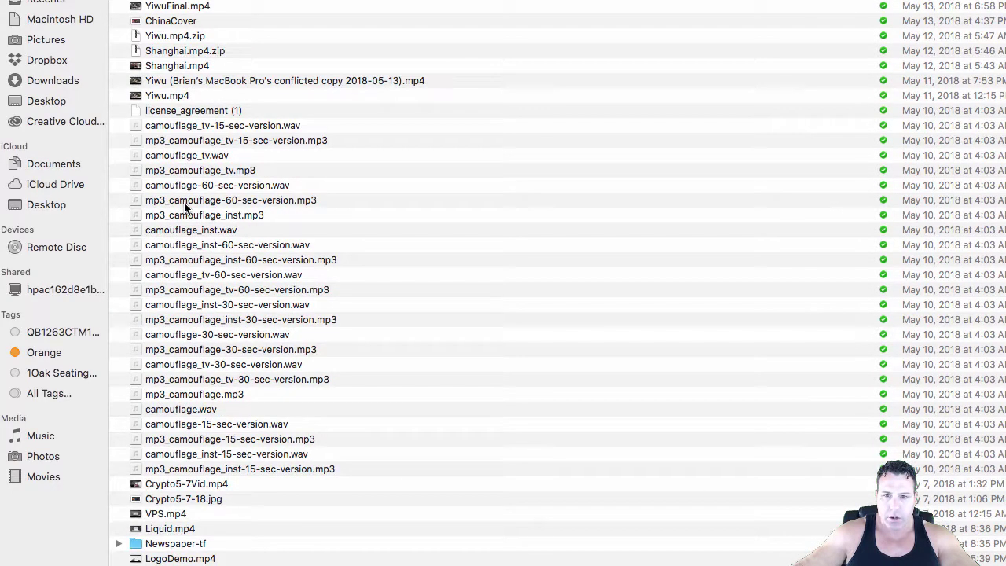
scroll(206, 546, "down", 5)
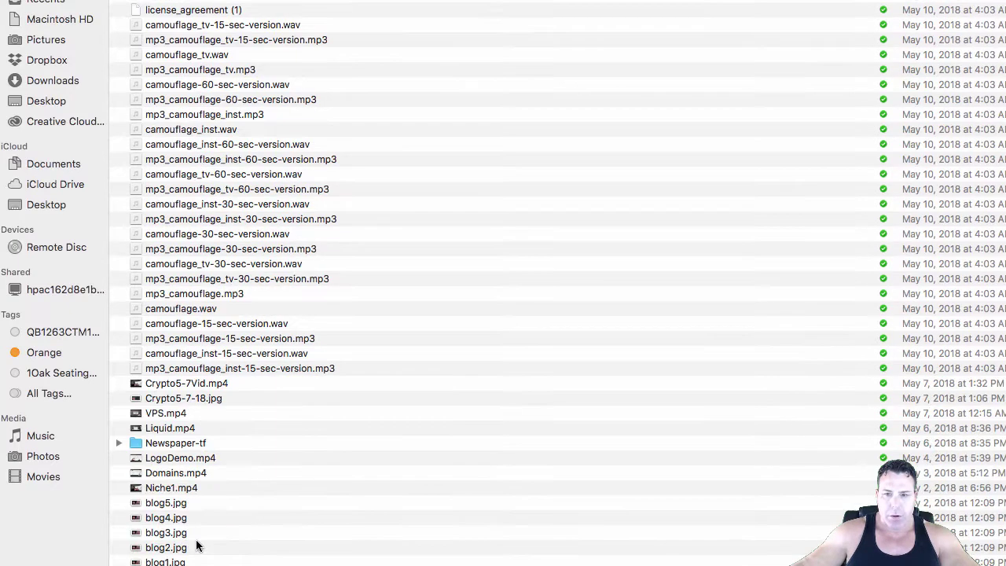
double_click(174, 445)
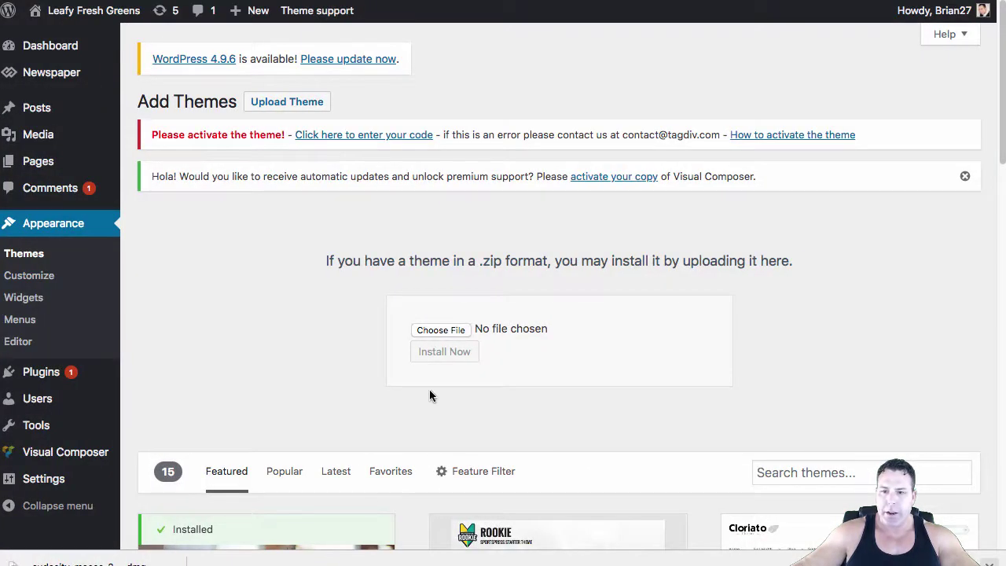
scroll(359, 327, "down", 1)
scroll(359, 313, "up", 1)
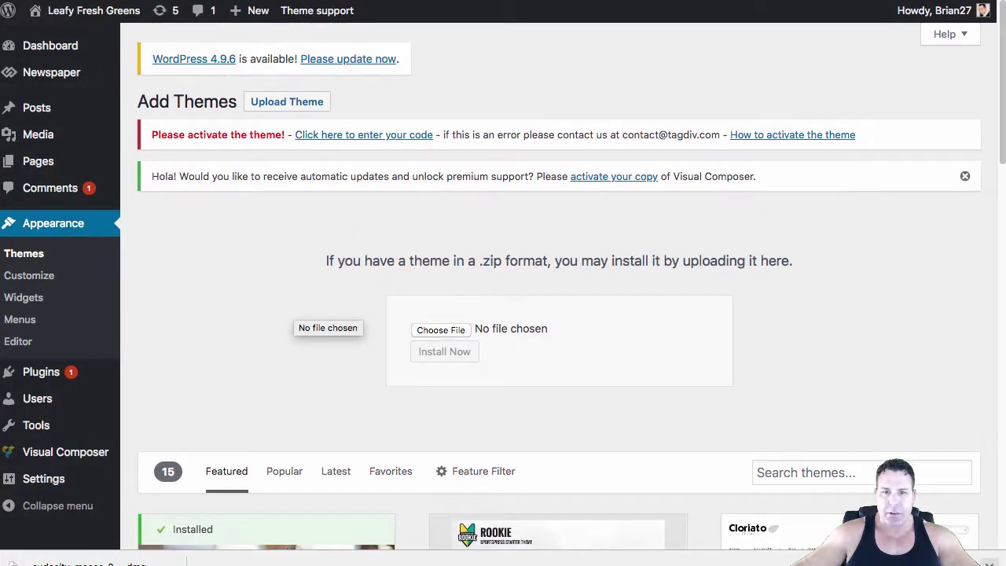
View the live Leafy Fresh Greens home page with its featured articles and popular posts section
mouse_move(35, 82)
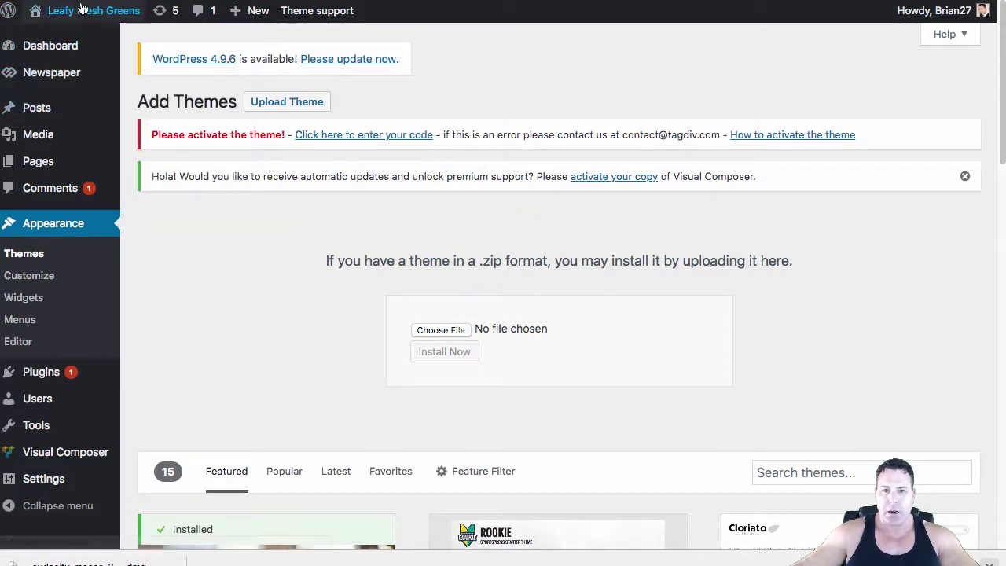
mouse_move(90, 15)
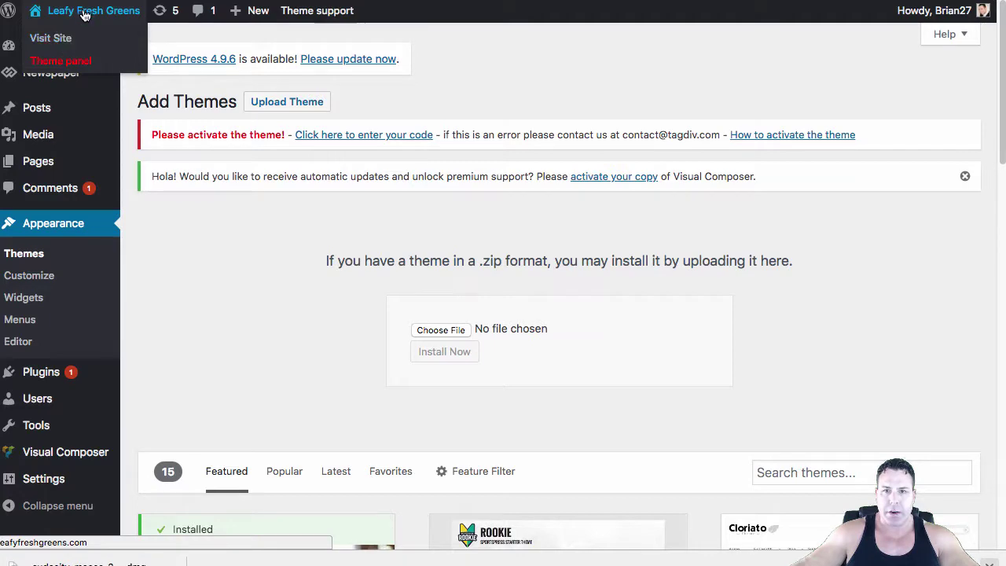
left_click(87, 15)
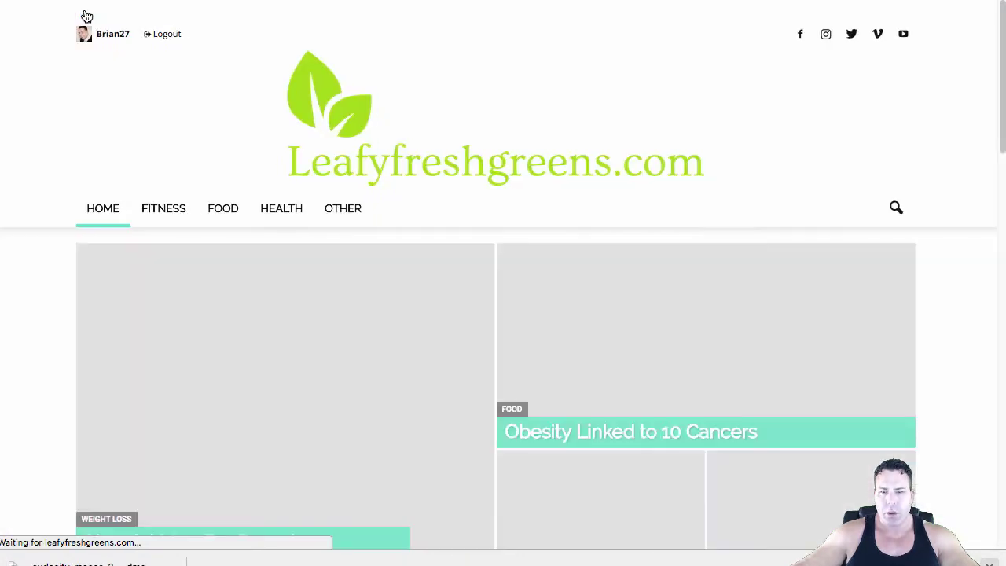
scroll(533, 257, "down", 5)
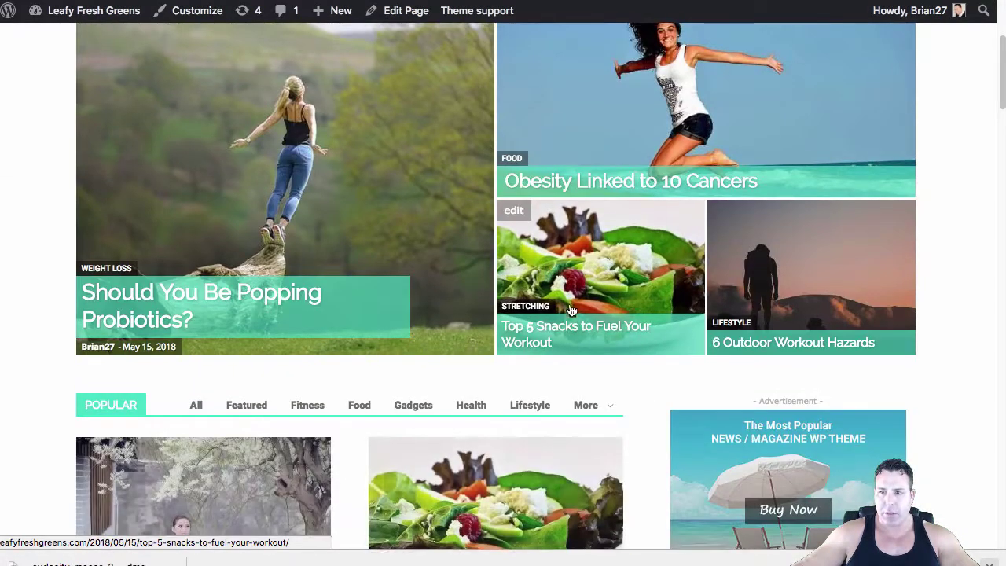
scroll(533, 257, "up", 5)
Return to the WordPress dashboard and open the Newspaper theme's Install demos page
mouse_move(99, 17)
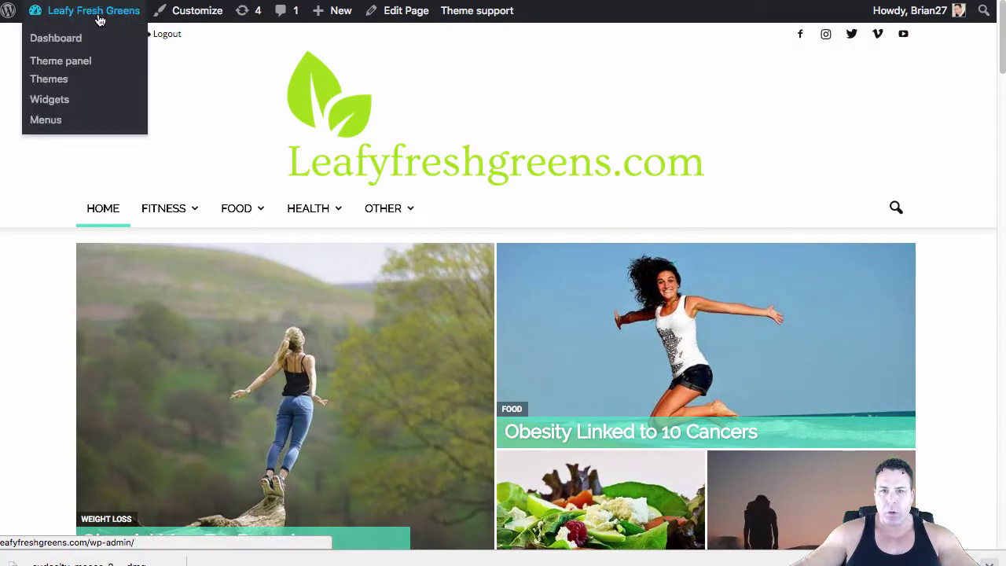
left_click(57, 44)
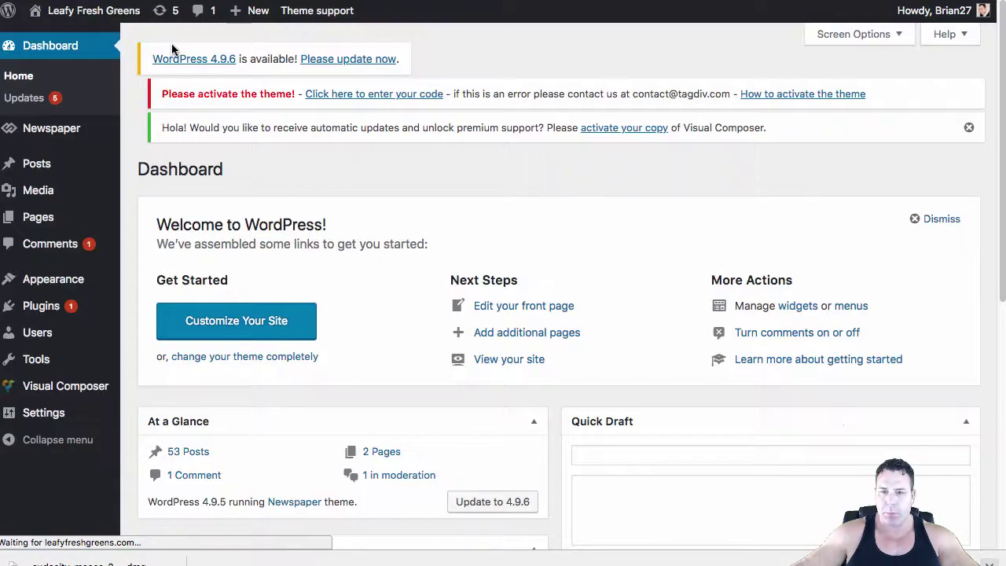
mouse_move(55, 308)
mouse_move(66, 285)
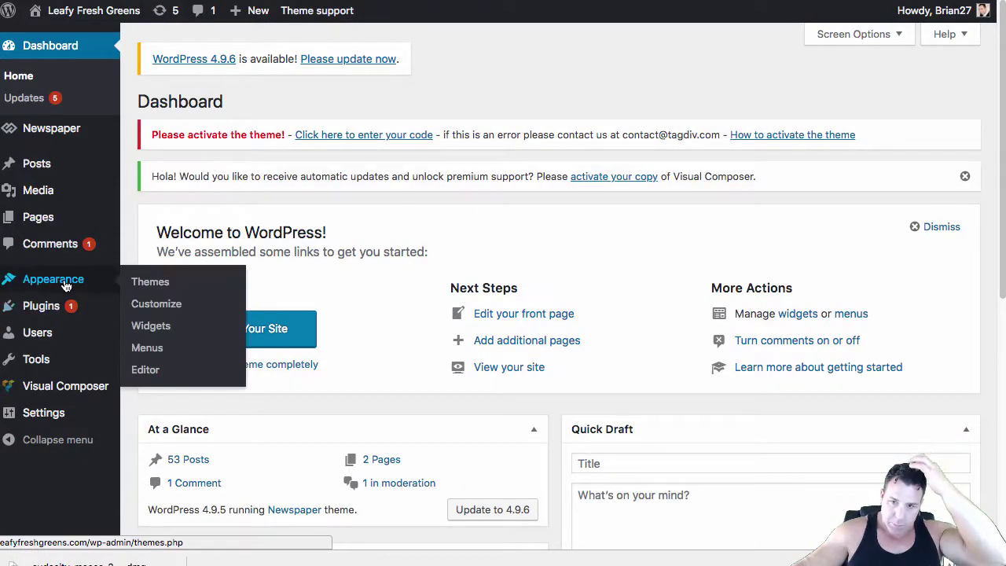
mouse_move(72, 133)
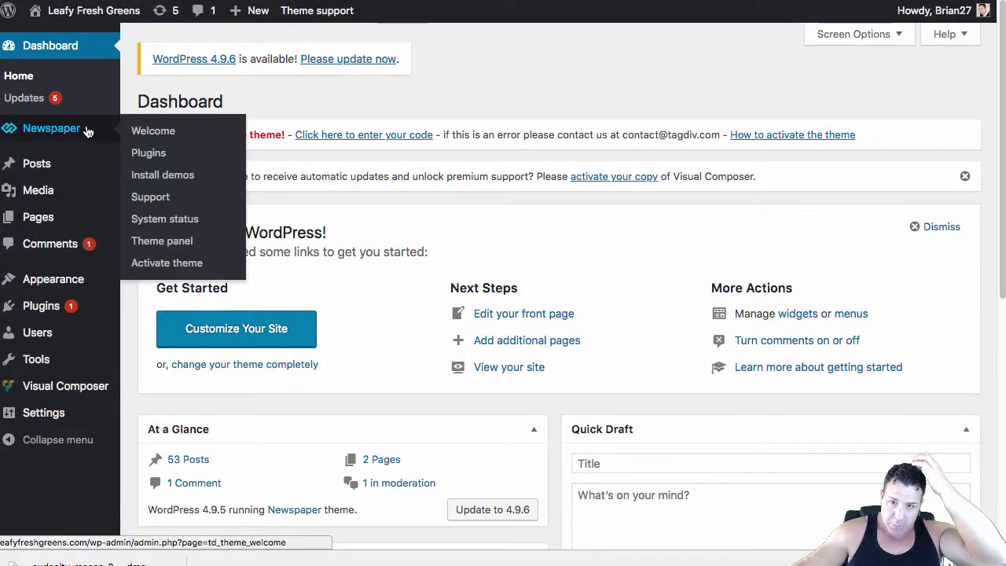
left_click(173, 183)
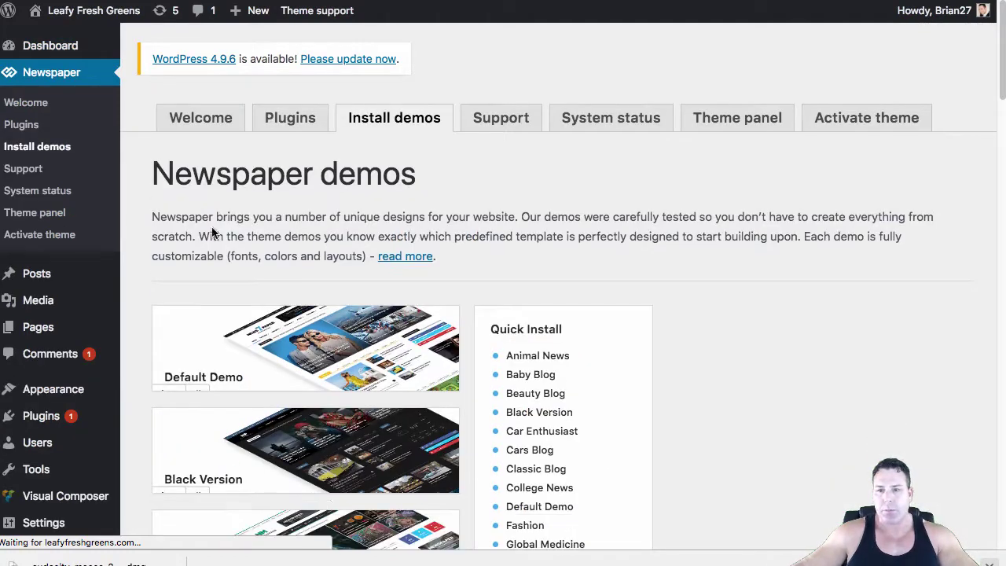
Examine the available Newspaper demo designs and the Quick Install list, including the Health & Fitness demo
scroll(354, 414, "down", 10)
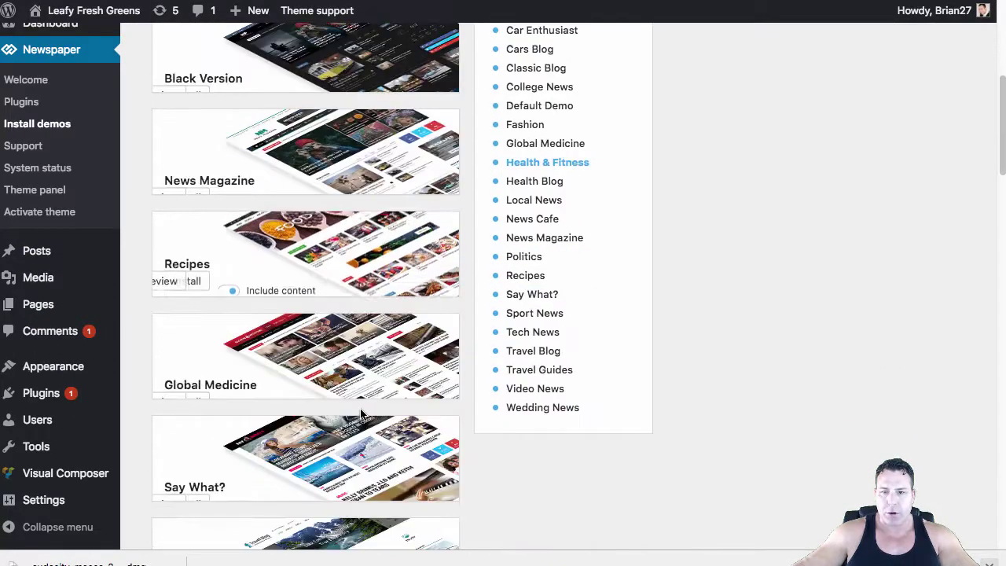
scroll(354, 414, "down", 14)
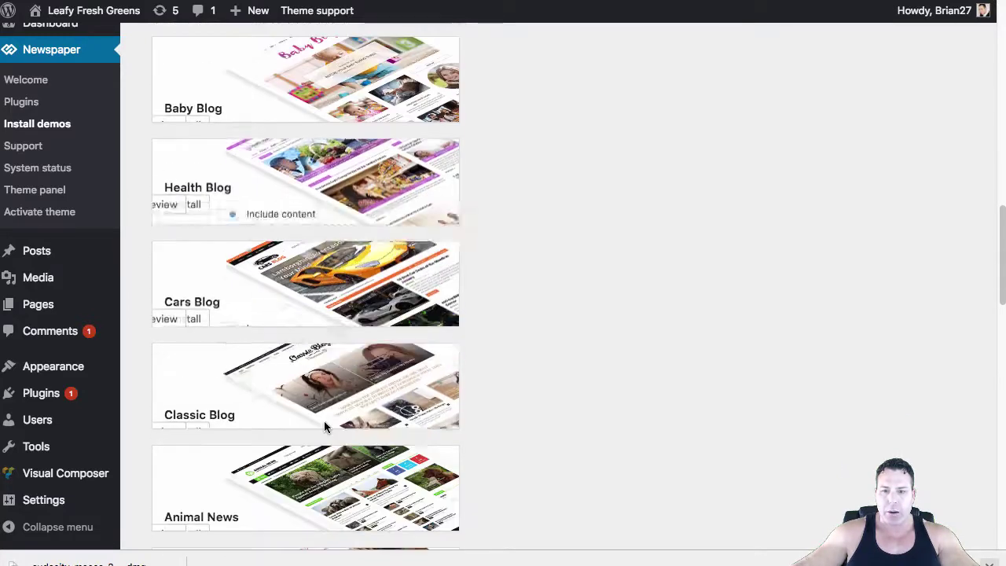
scroll(324, 421, "down", 10)
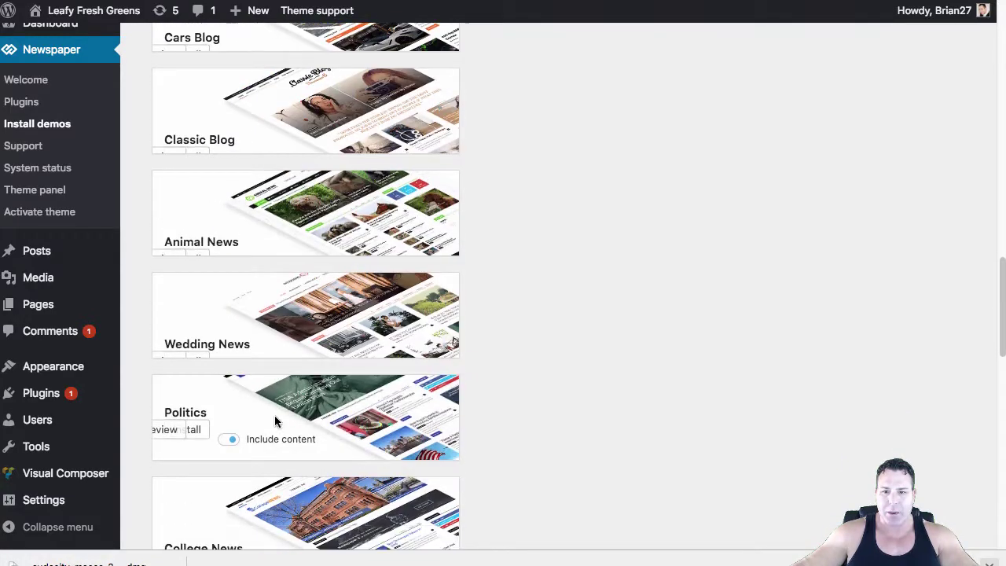
scroll(270, 397, "up", 1)
scroll(272, 393, "down", 2)
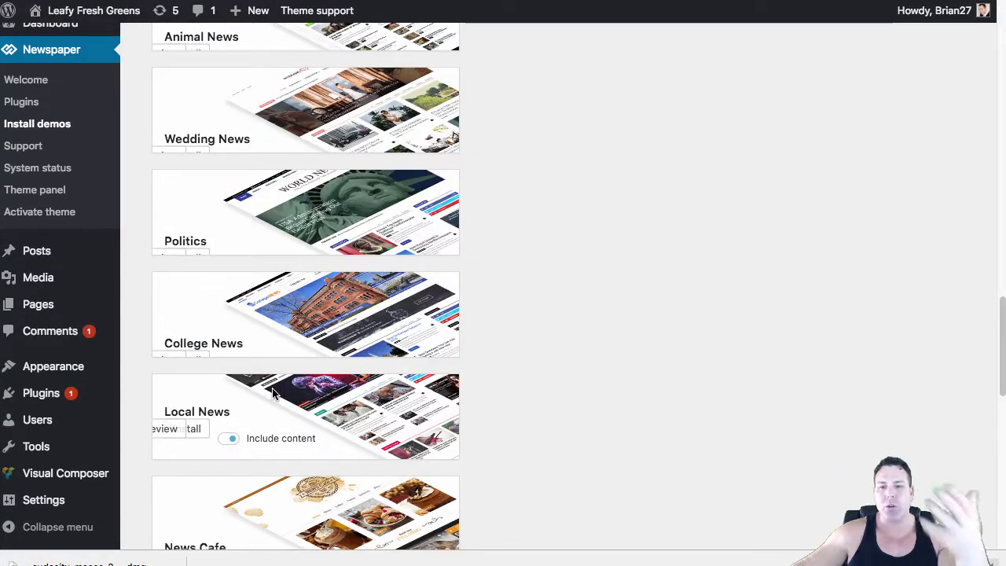
scroll(272, 382, "down", 17)
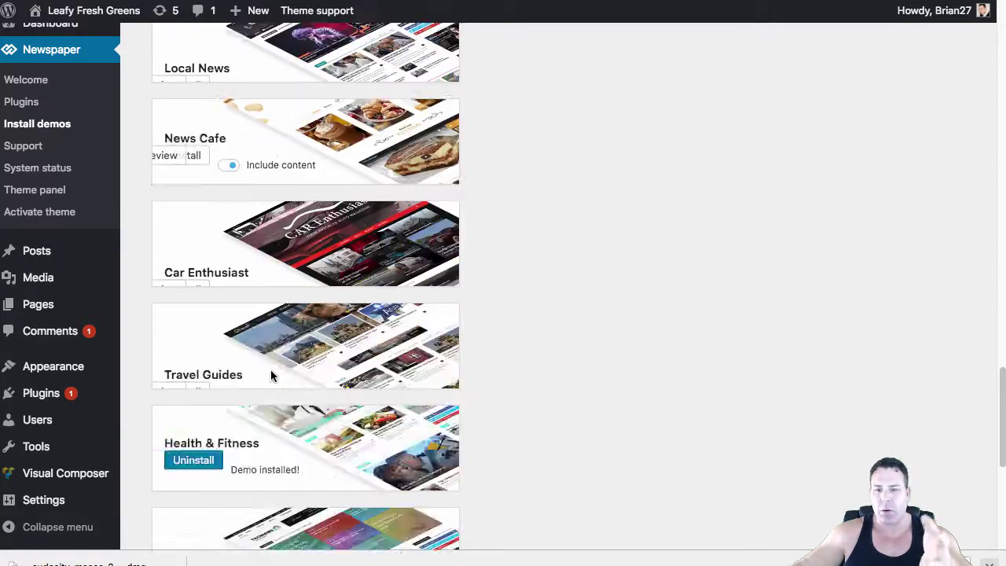
scroll(272, 377, "up", 20)
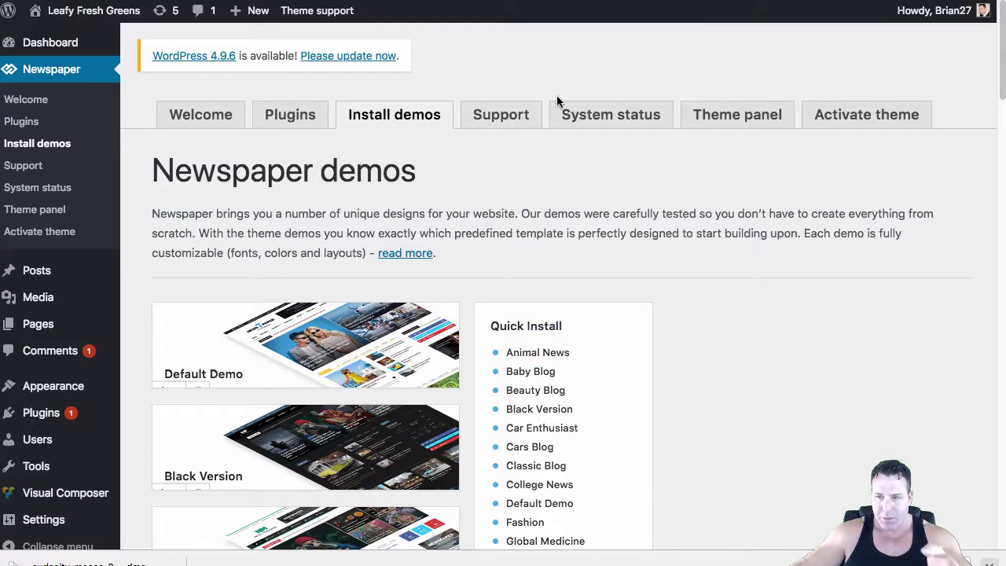
scroll(616, 196, "down", 5)
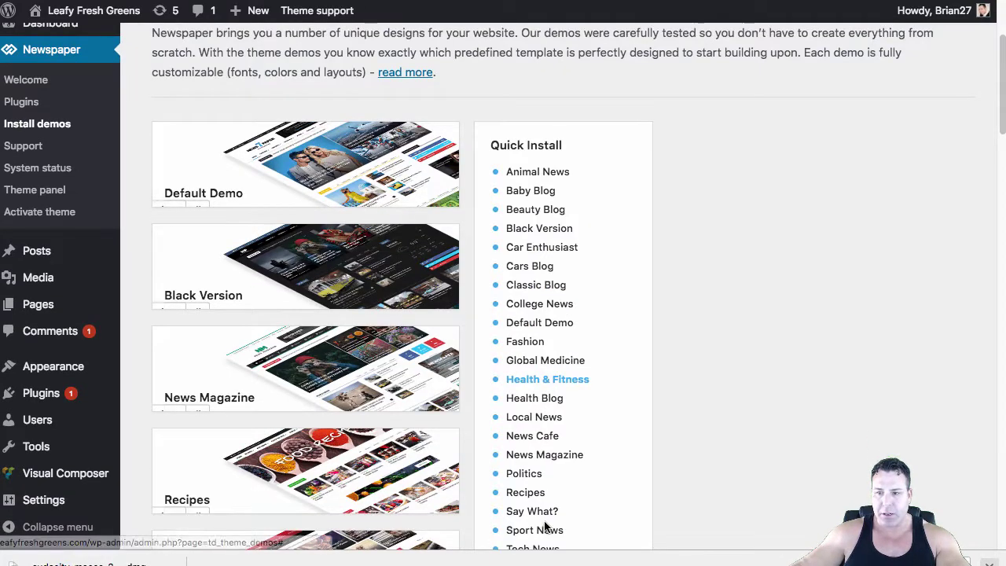
scroll(551, 507, "down", 3)
left_click(550, 364)
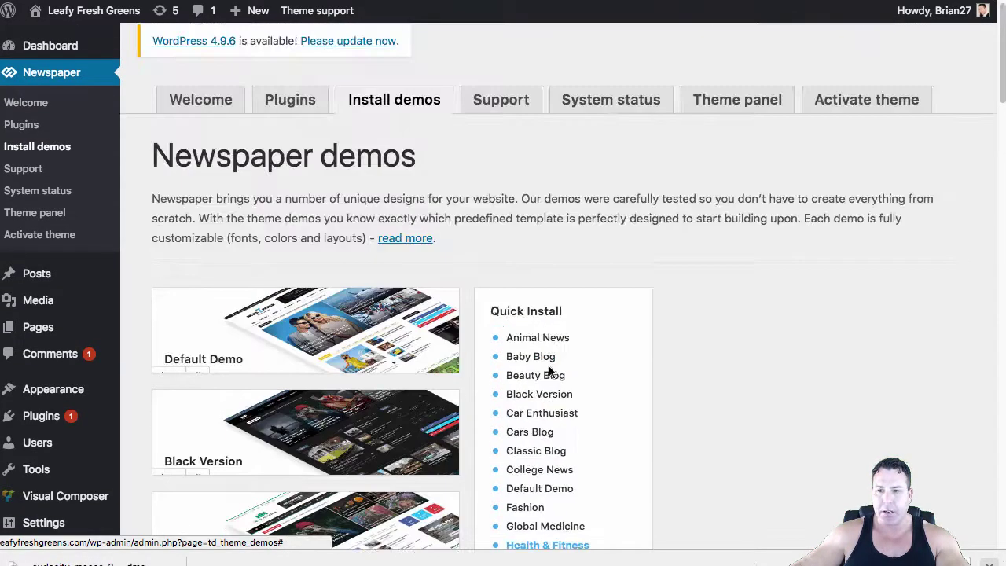
Visit the live site again to view the home page layout of the Health & Fitness demo
left_click(49, 36)
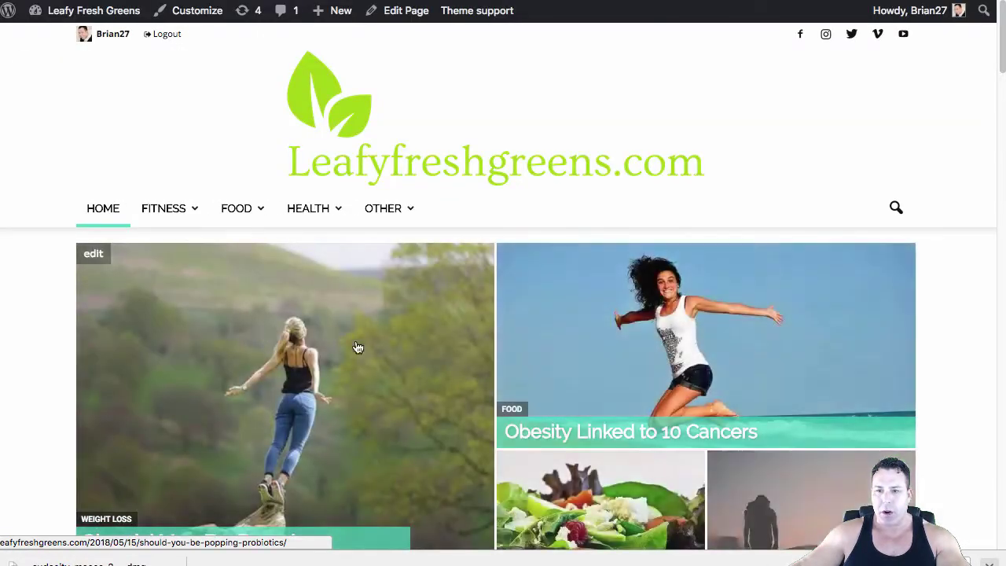
Return from the live site to the WordPress dashboard and open the Newspaper theme's Install demos page
scroll(652, 416, "down", 5)
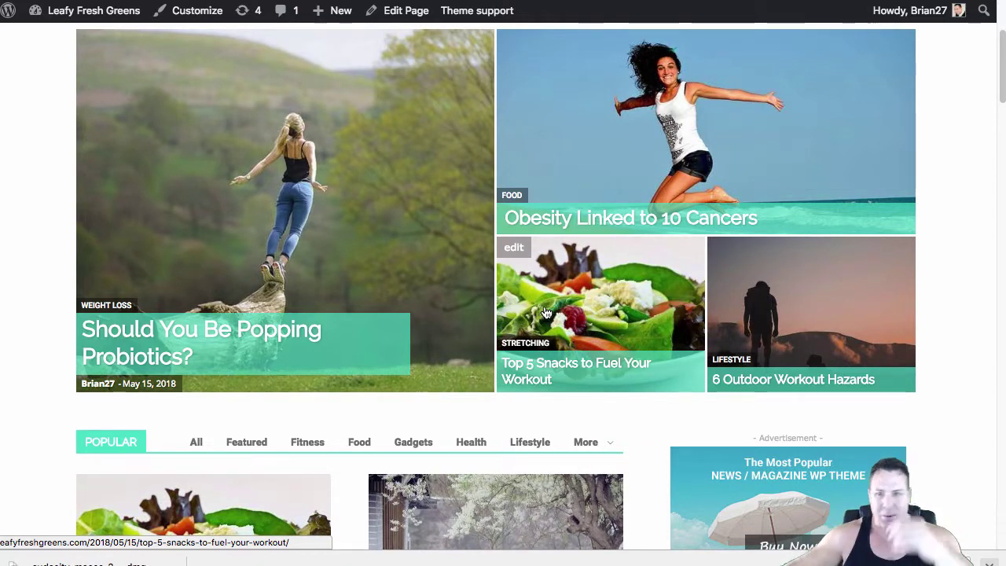
mouse_move(81, 18)
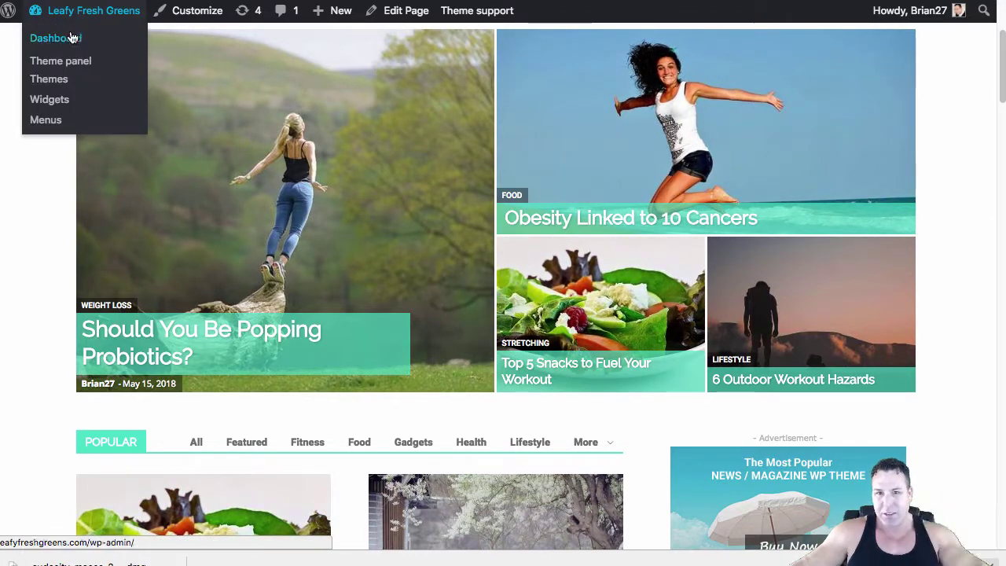
left_click(72, 38)
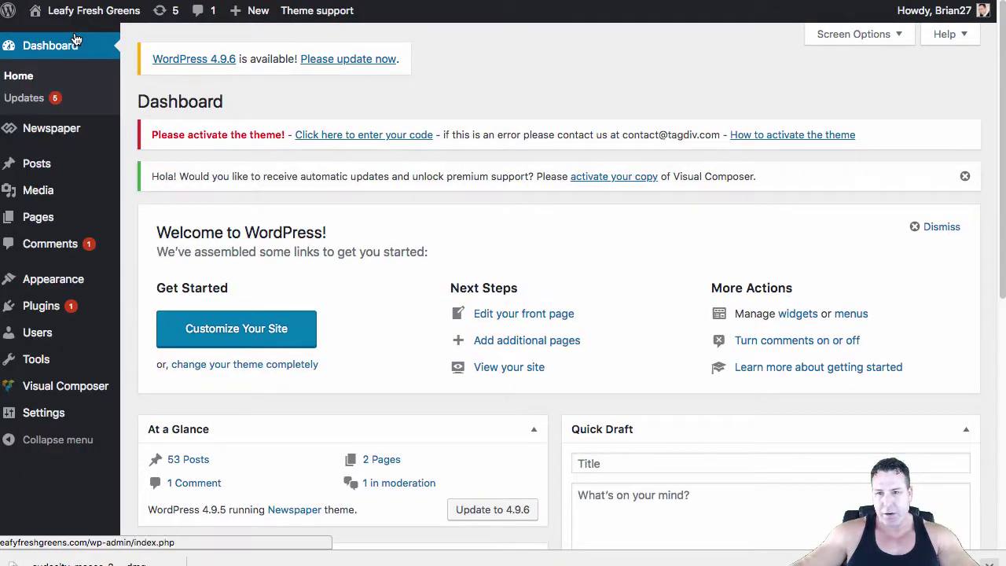
mouse_move(19, 175)
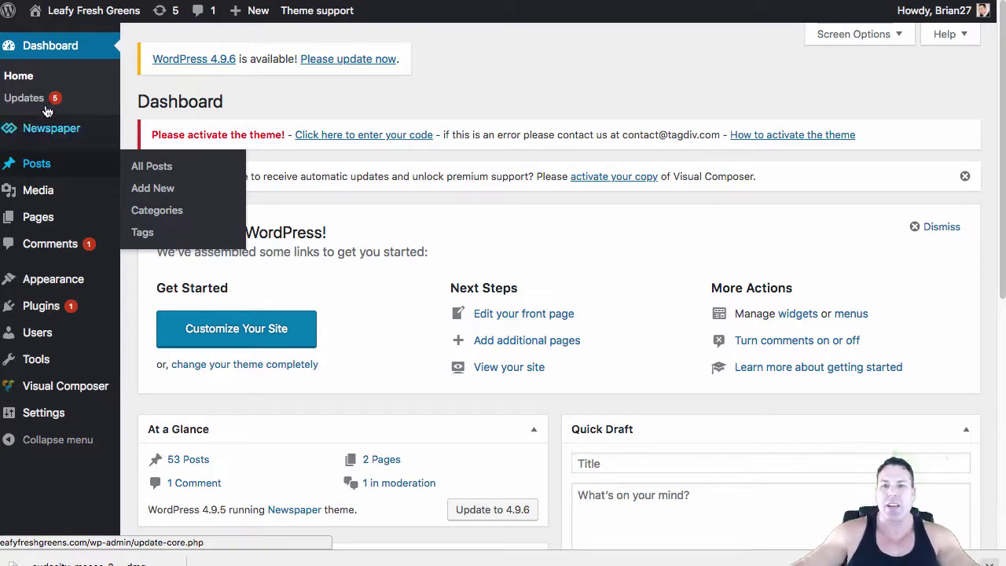
mouse_move(52, 129)
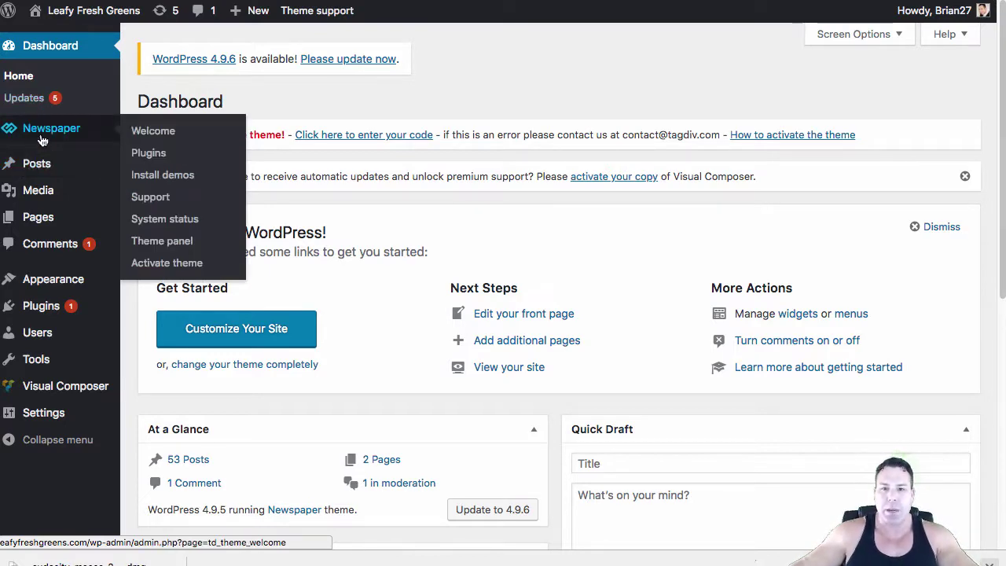
left_click(167, 185)
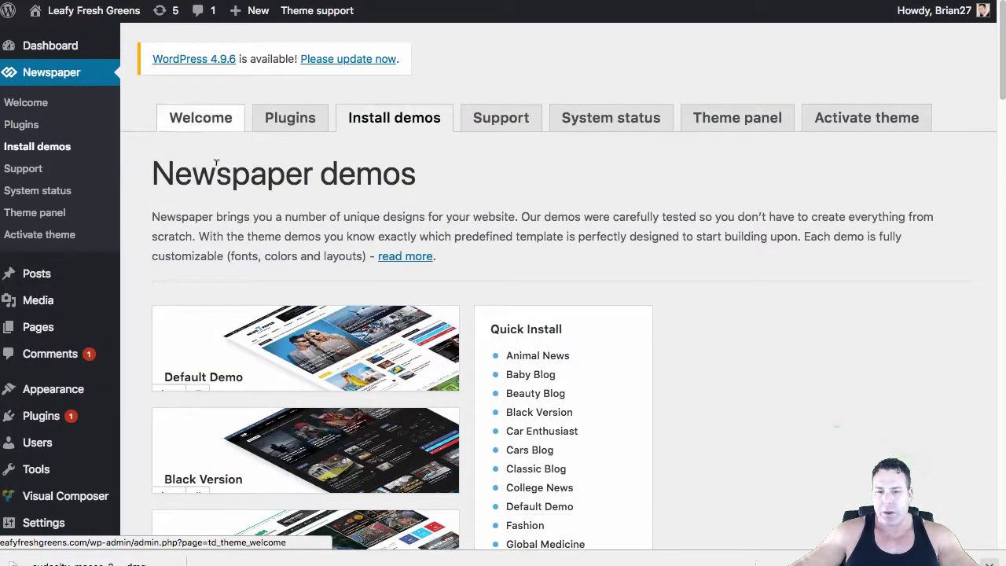
Look through the Newspaper demo designs, from Default Demo and Black Version down to Health Blog and Classic Blog
scroll(260, 514, "down", 3)
scroll(260, 519, "down", 3)
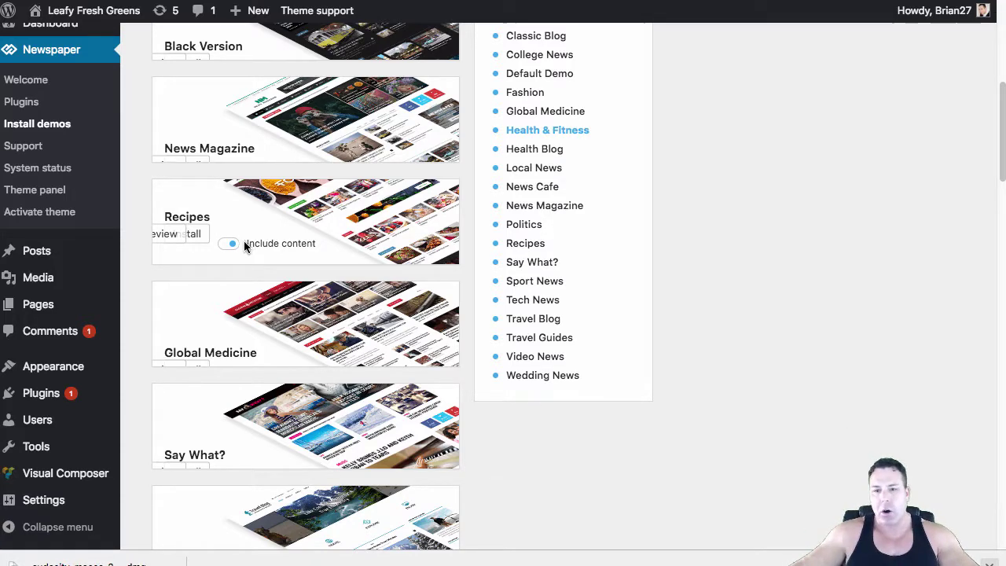
scroll(242, 330, "down", 1)
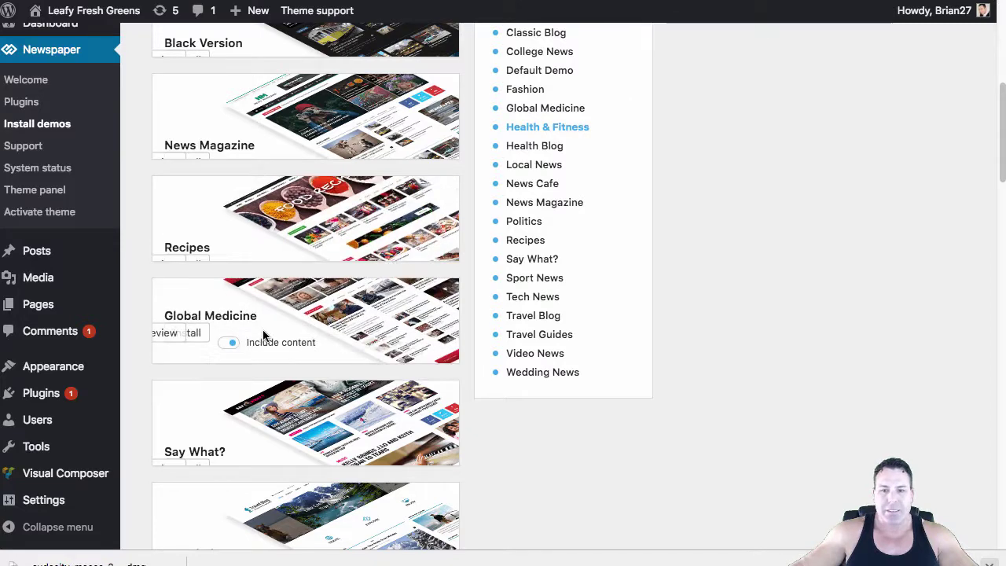
scroll(263, 334, "down", 5)
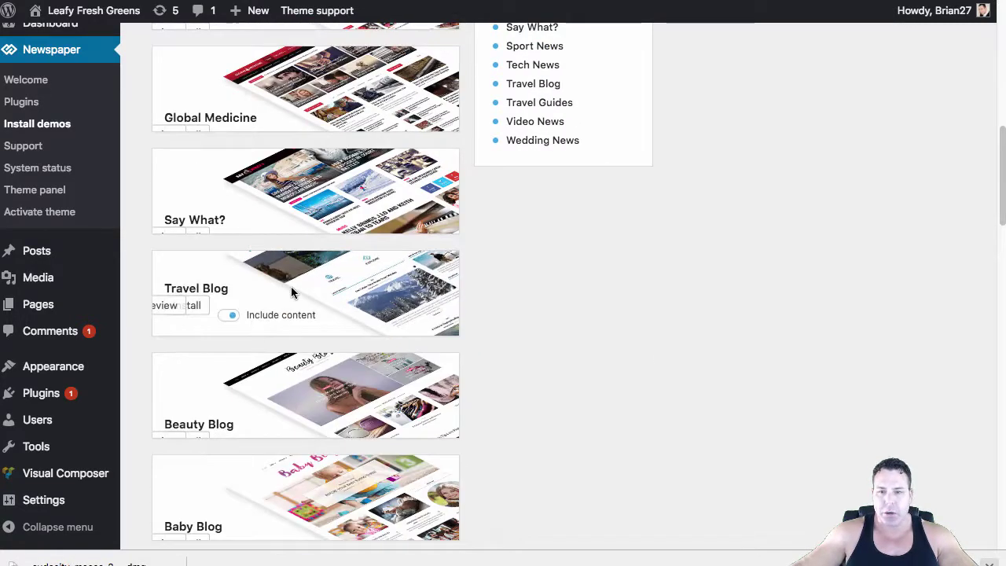
scroll(291, 293, "down", 6)
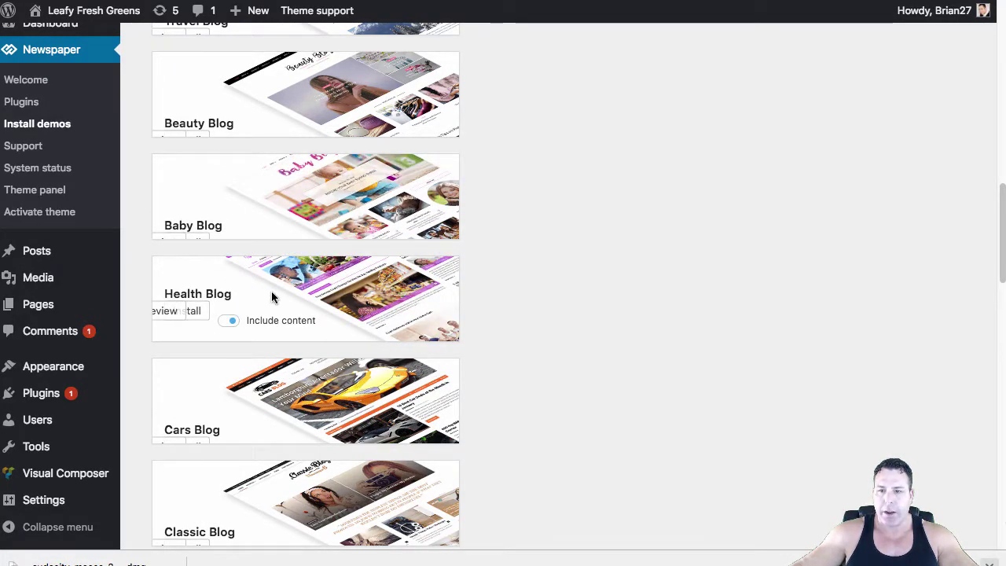
scroll(273, 297, "up", 15)
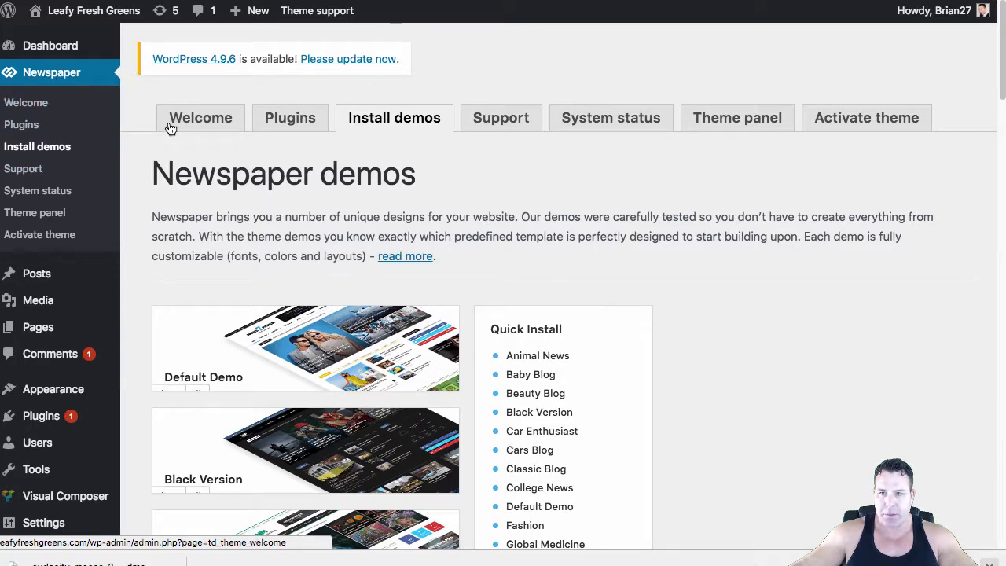
Open the Newspaper Theme panel, look over its header styles and setting categories, and show the Social Networks link fields
left_click(720, 115)
scroll(723, 115, "down", 1)
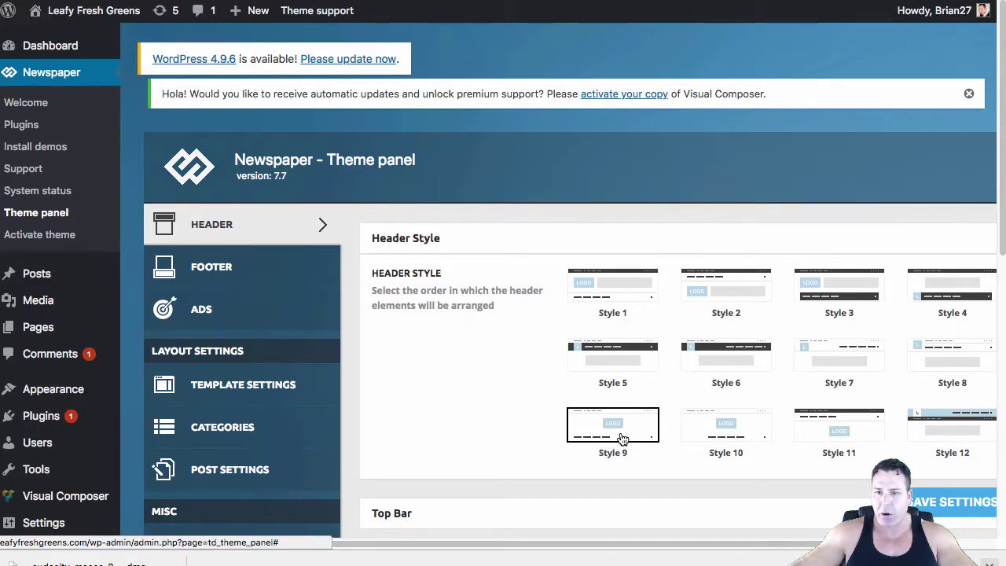
scroll(666, 301, "down", 5)
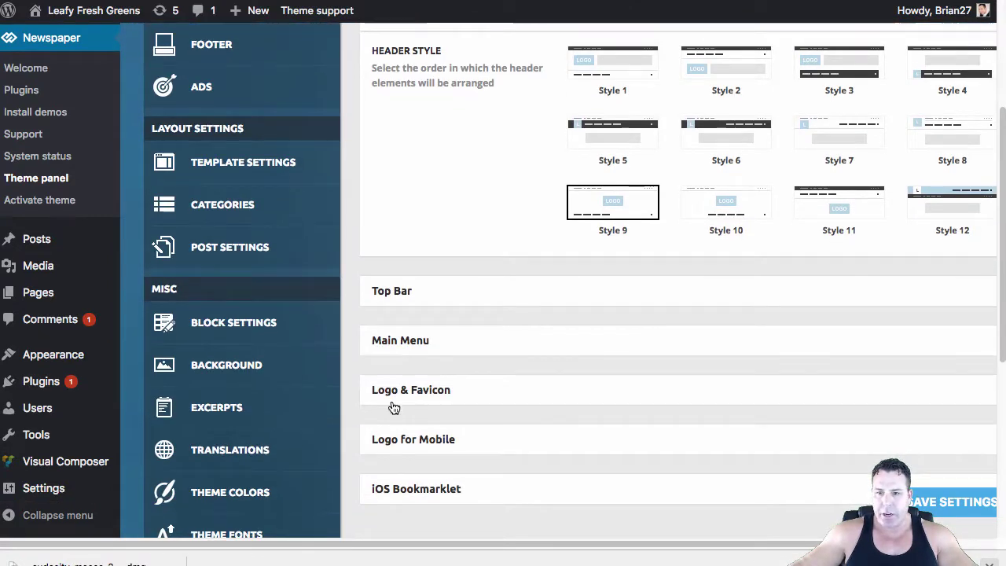
scroll(420, 386, "down", 5)
scroll(440, 386, "up", 1)
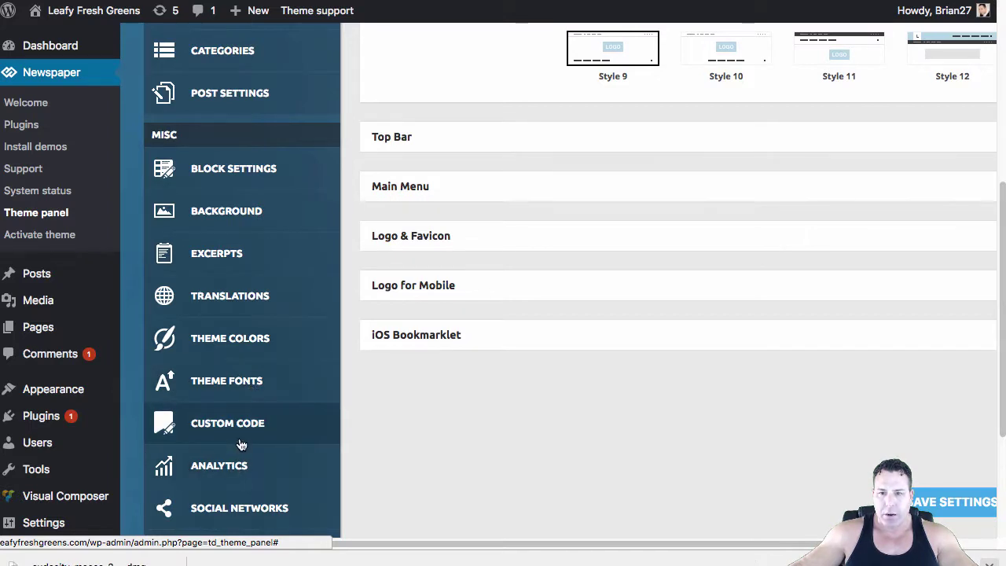
left_click(247, 511)
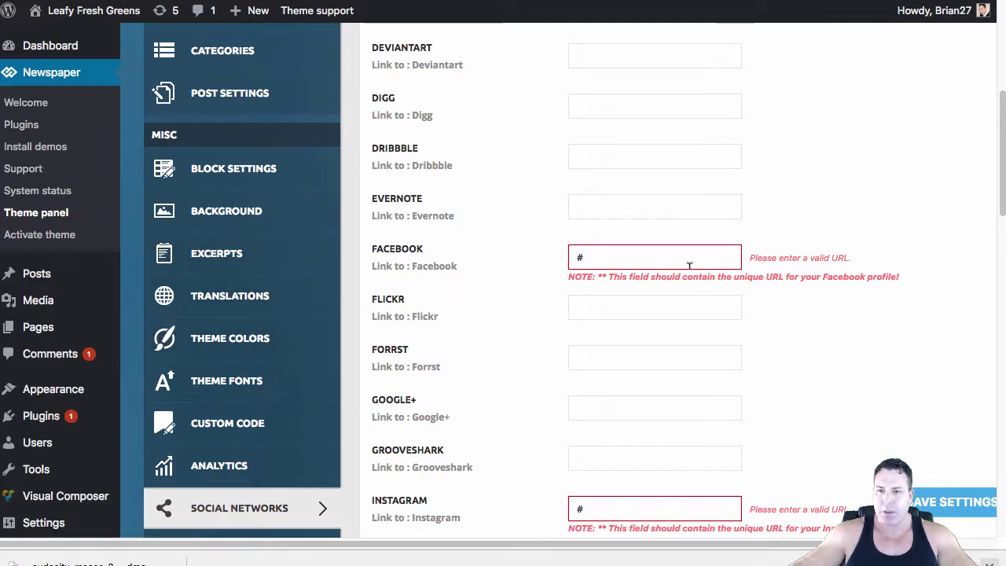
Return to the theme's Header settings and expand the Top Bar section to review its options
scroll(275, 345, "up", 5)
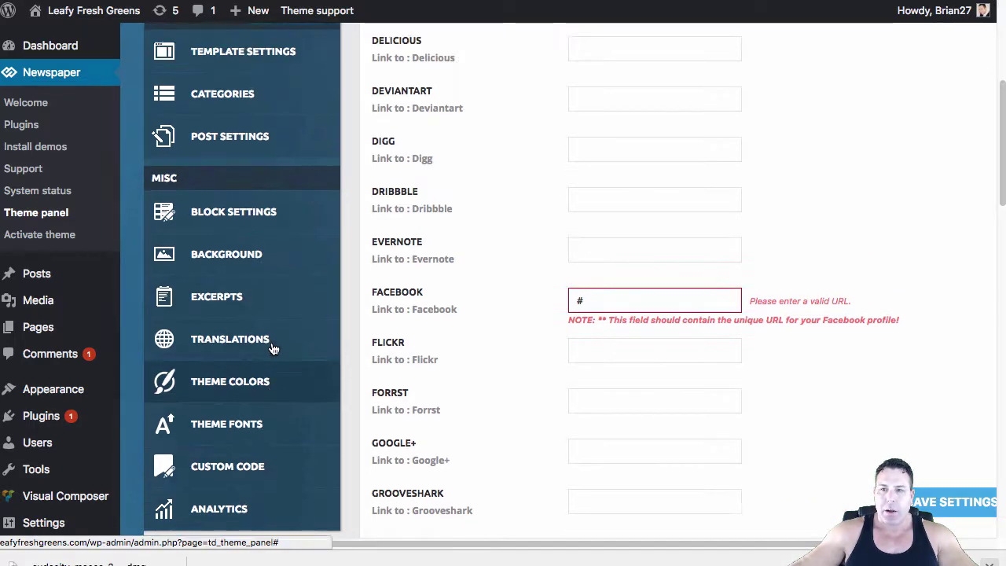
scroll(287, 219, "up", 5)
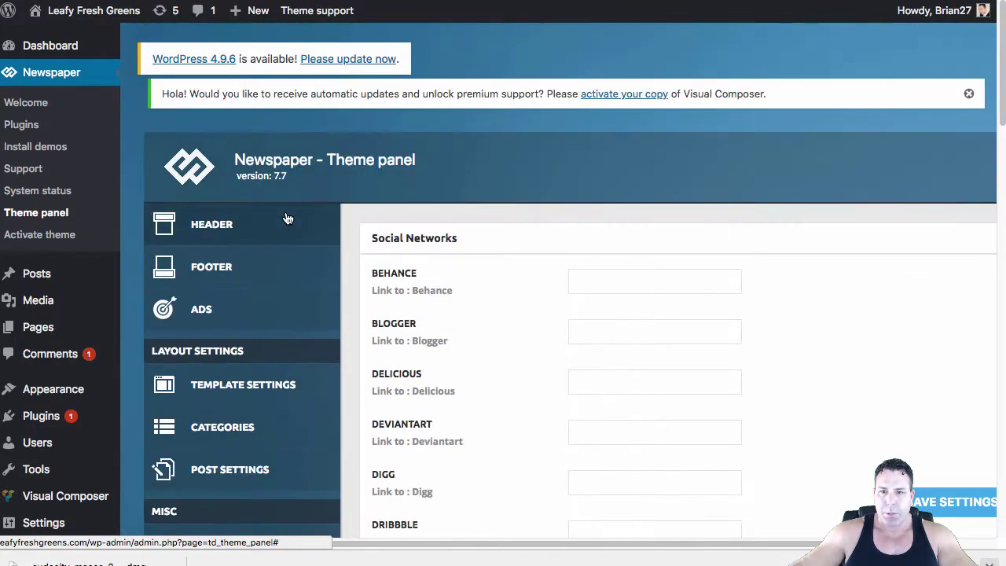
left_click(238, 231)
scroll(615, 340, "down", 7)
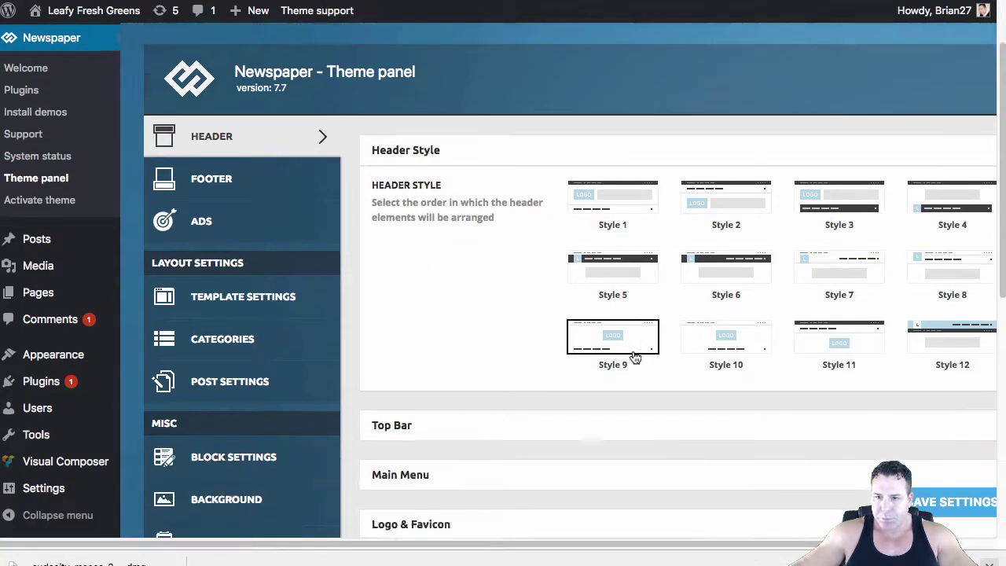
left_click(393, 250)
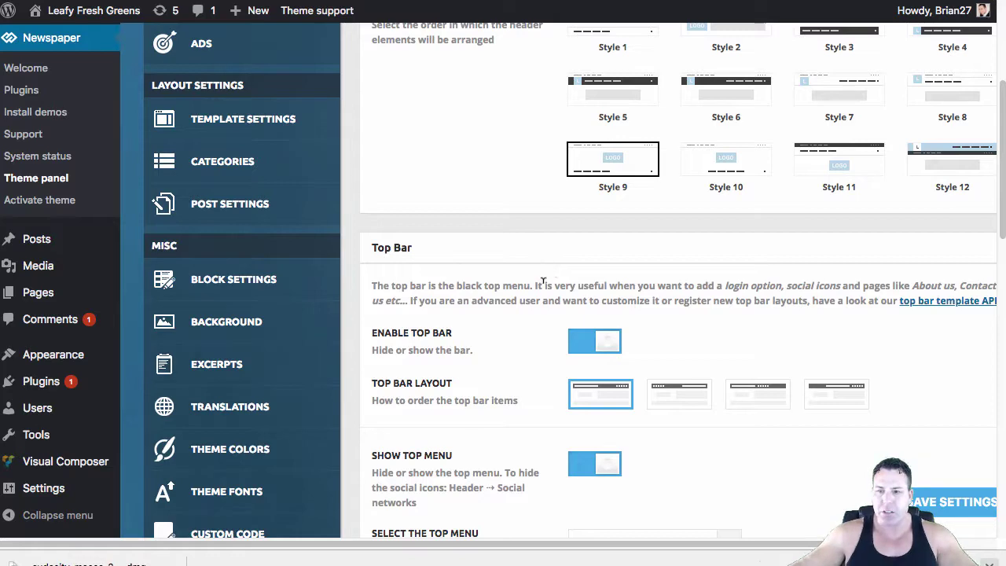
scroll(538, 290, "down", 6)
scroll(544, 293, "down", 18)
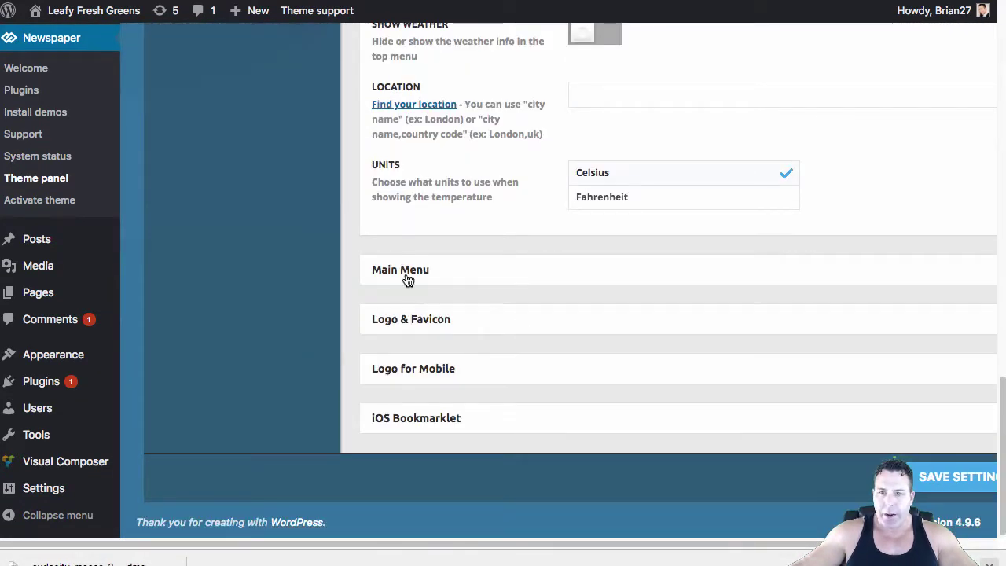
Check the header's Main Menu options, collapse them, and expand the Logo & Favicon section
left_click(409, 275)
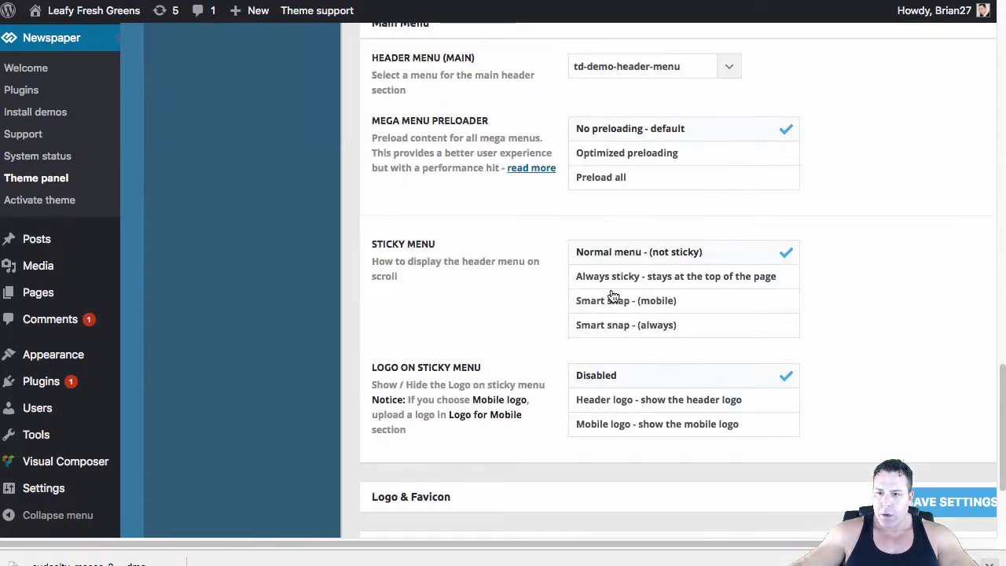
scroll(487, 256, "up", 3)
left_click(424, 287)
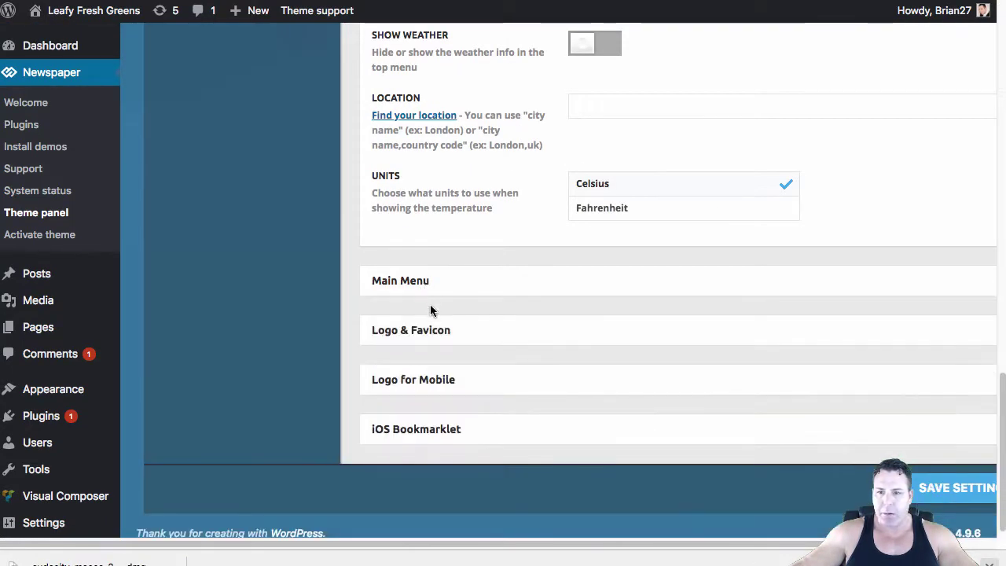
left_click(422, 332)
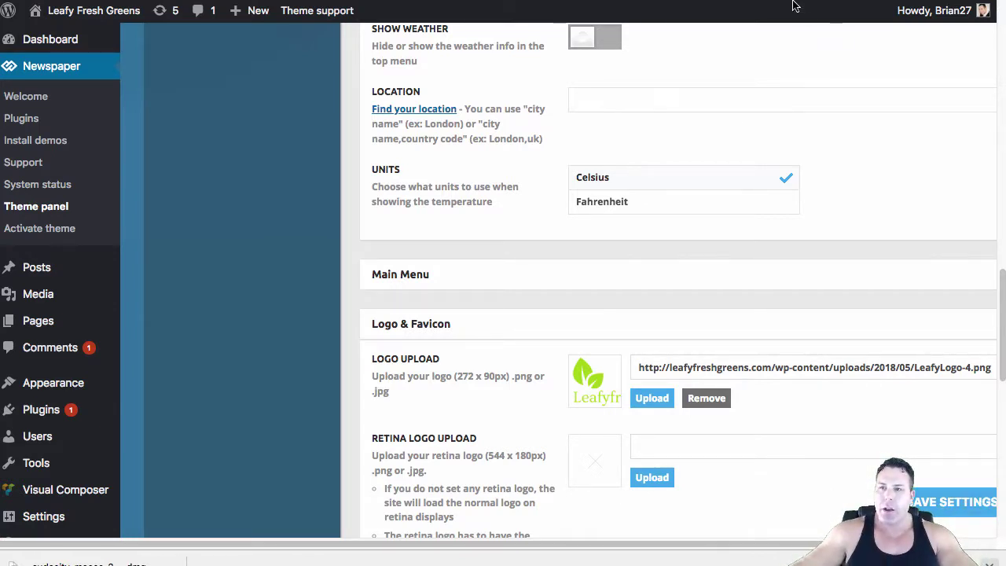
Switch to the live Leafy Fresh Greens home page and examine its logo, featured articles, advertisements and post sections as a visitor
key("ctrl+Tab")
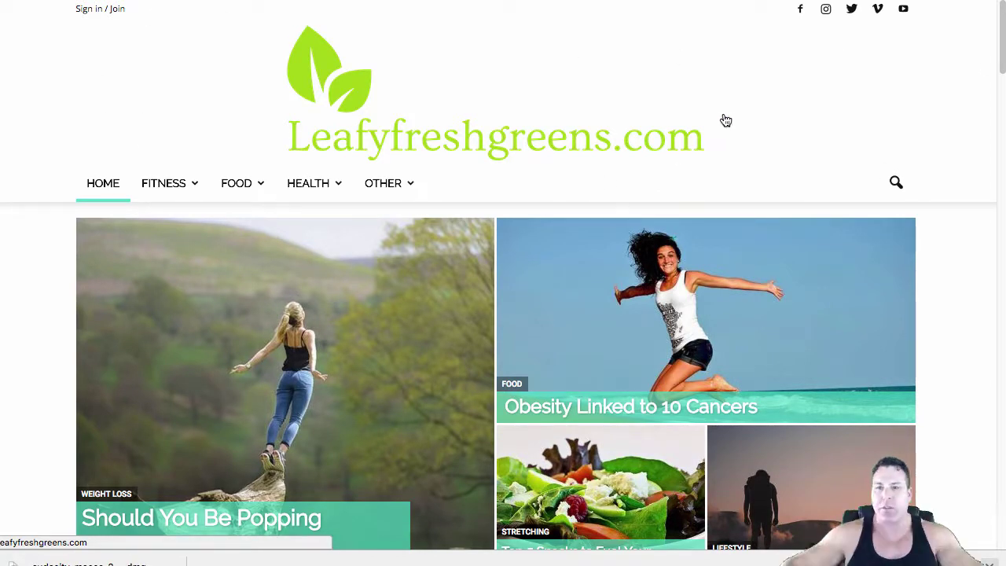
scroll(503, 355, "down", 15)
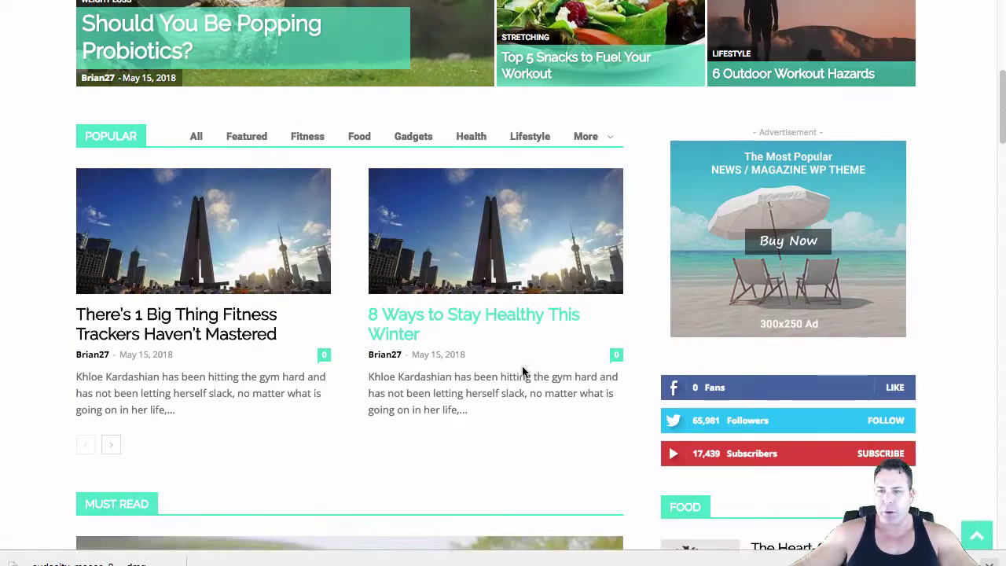
scroll(522, 380, "down", 10)
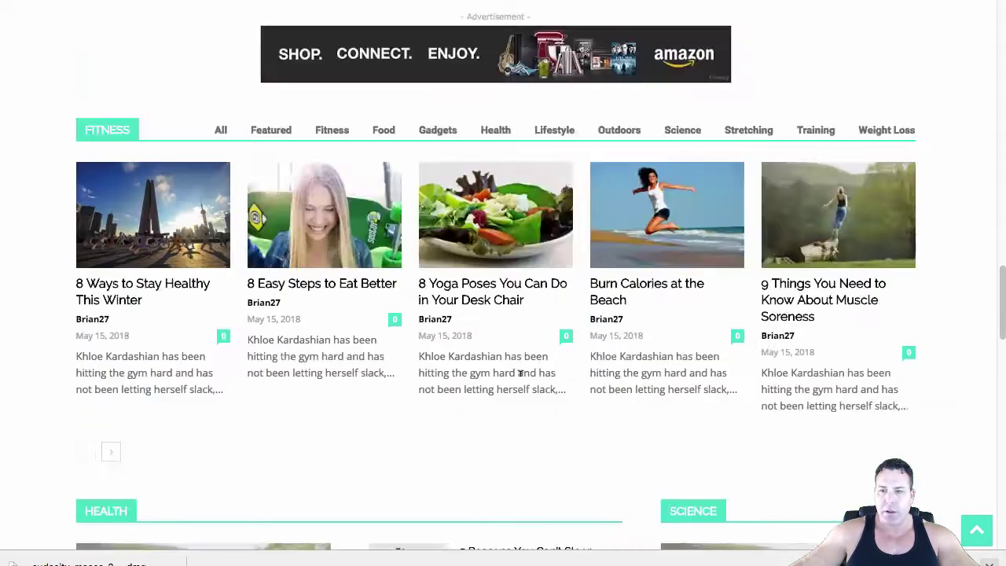
scroll(522, 381, "up", 3)
scroll(522, 384, "down", 16)
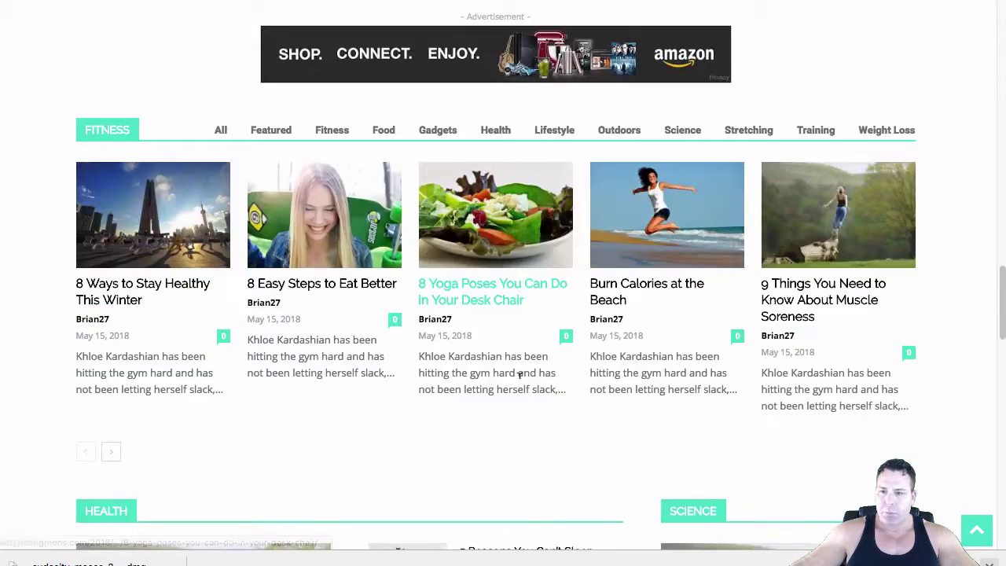
scroll(518, 383, "up", 20)
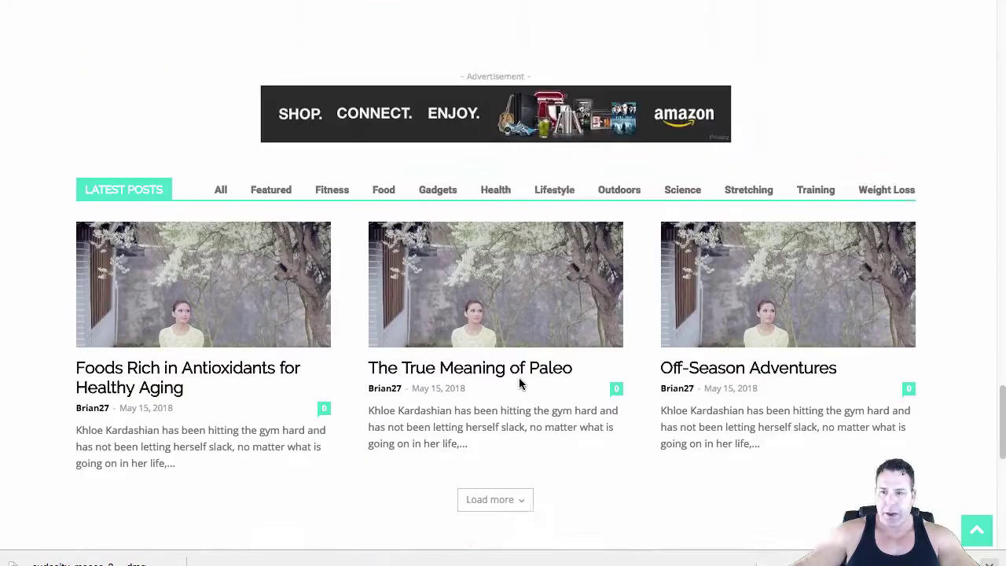
scroll(519, 383, "up", 3)
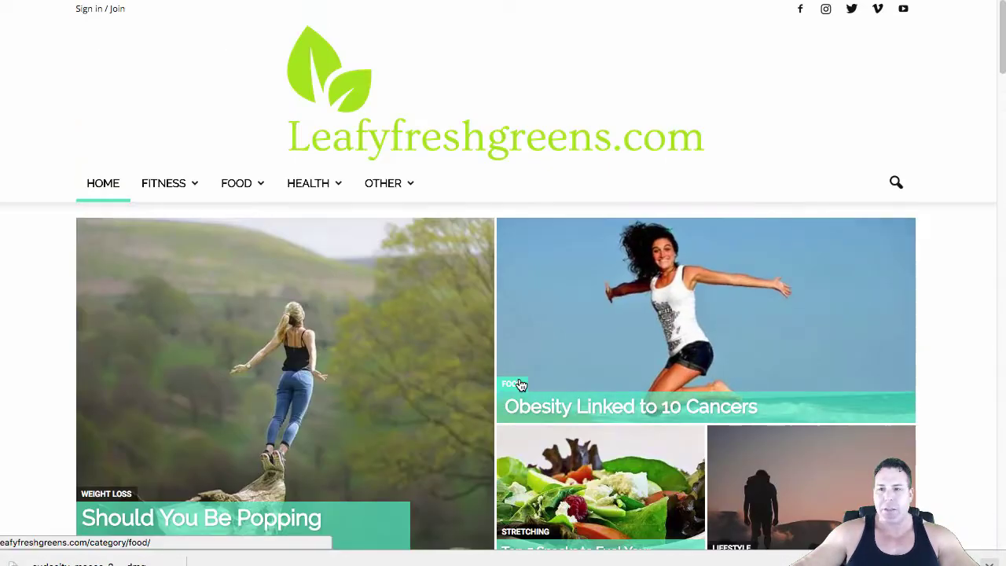
scroll(496, 260, "down", 15)
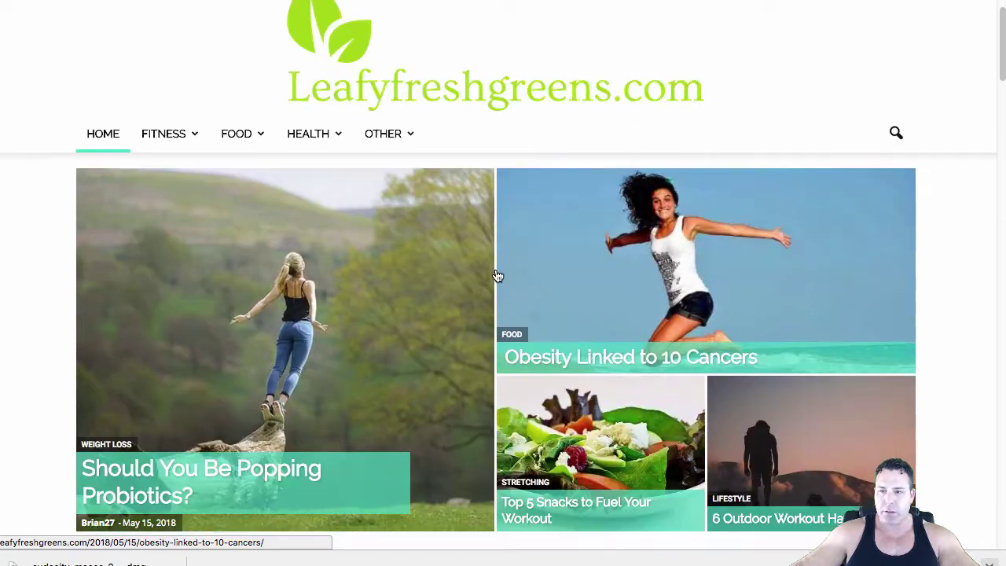
scroll(497, 279, "up", 15)
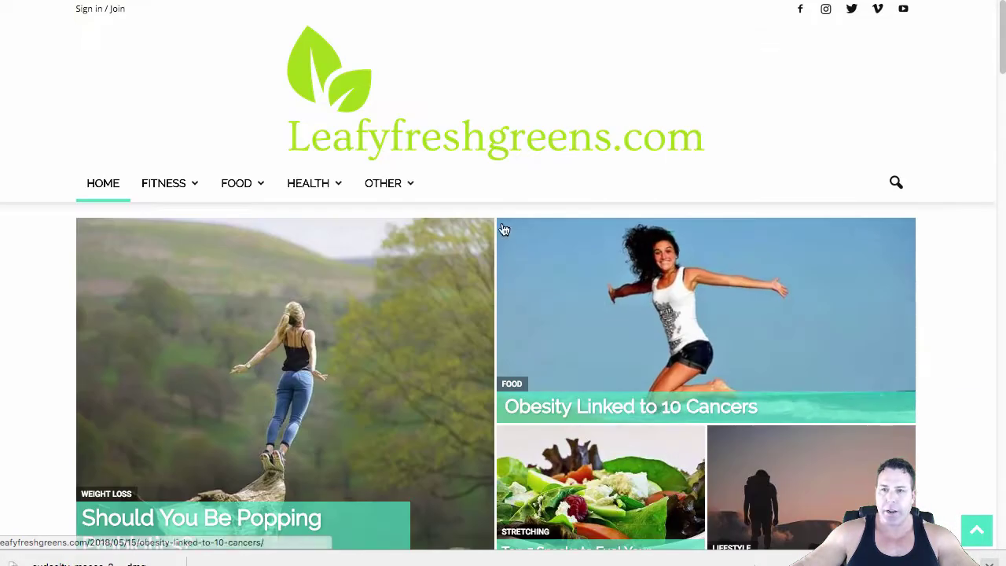
Switch to the Pixlr Editor page and dismiss its start screen and privacy policy notice
key("ctrl+Tab")
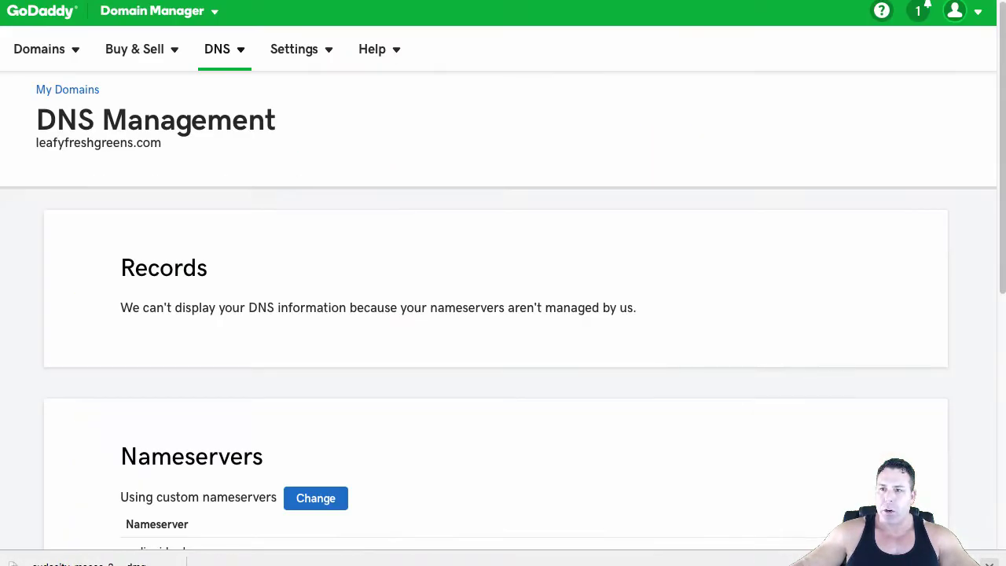
key("ctrl+Tab")
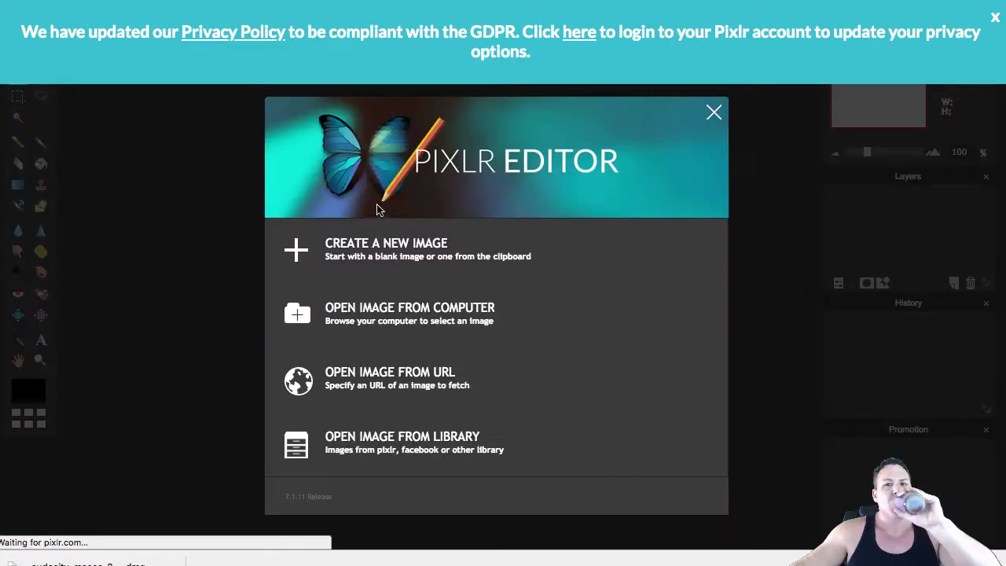
left_click(713, 117)
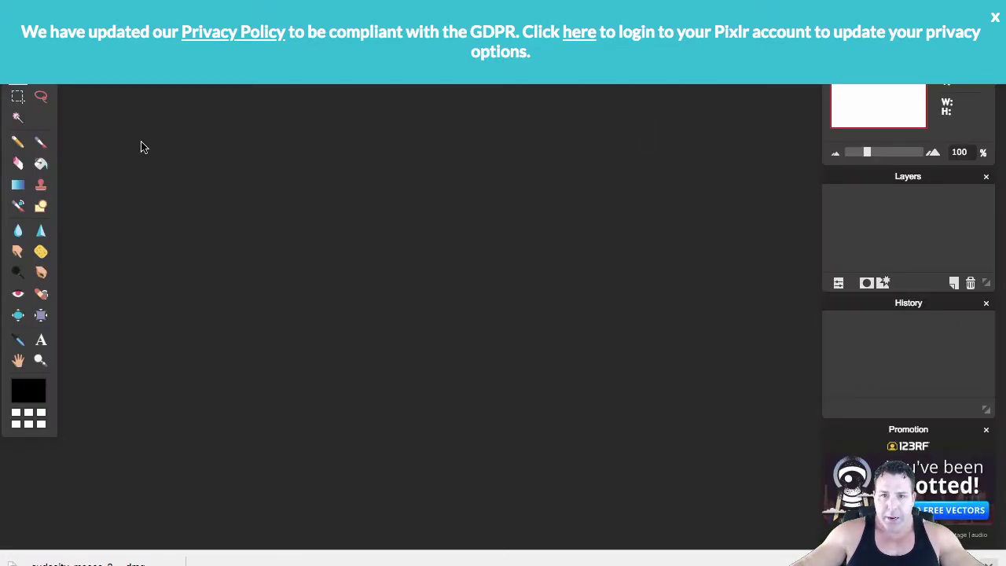
left_click(996, 22)
left_click(13, 7)
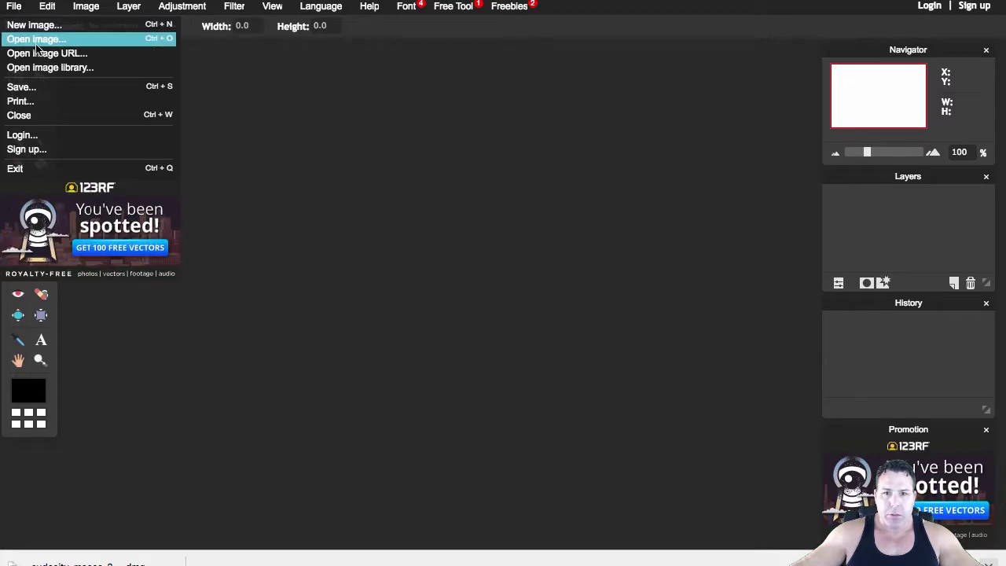
left_click(36, 25)
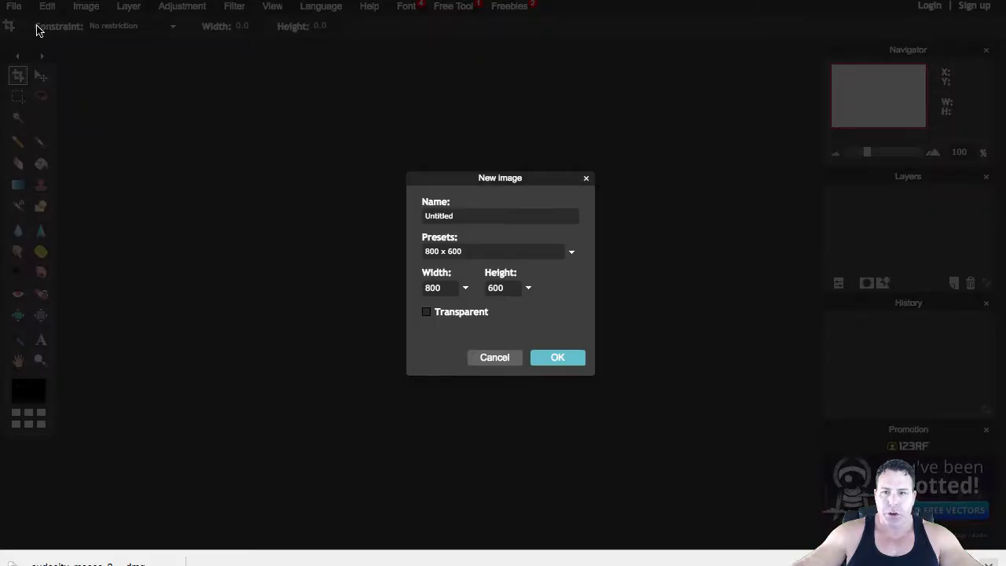
left_click(587, 179)
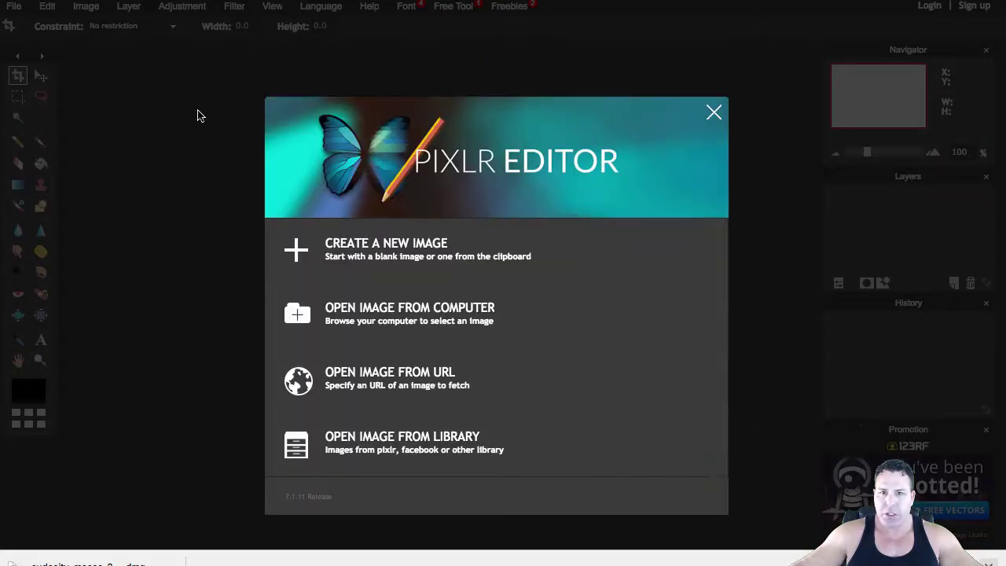
left_click(714, 114)
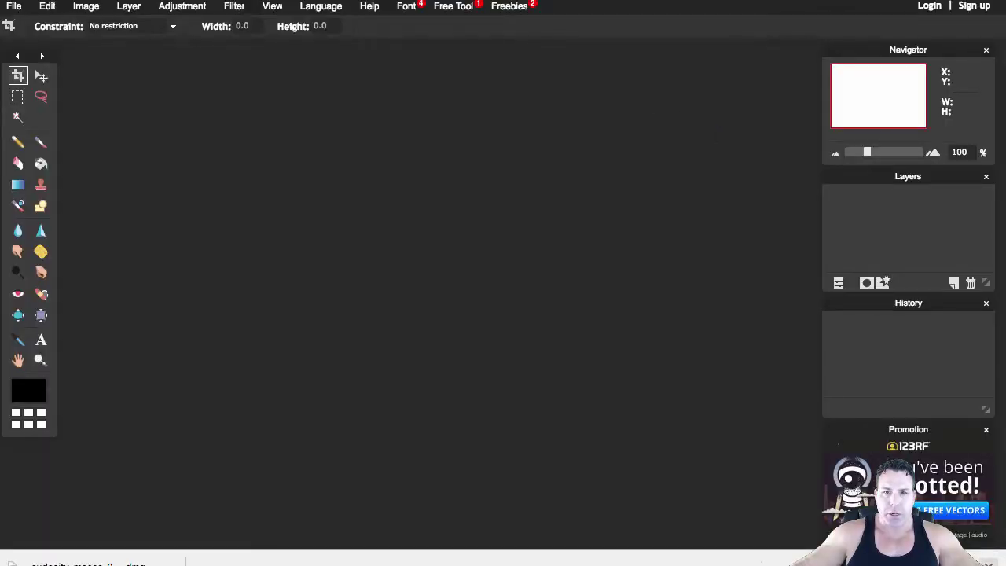
Open the LeafyLogo image from the computer in the editor
left_click(14, 6)
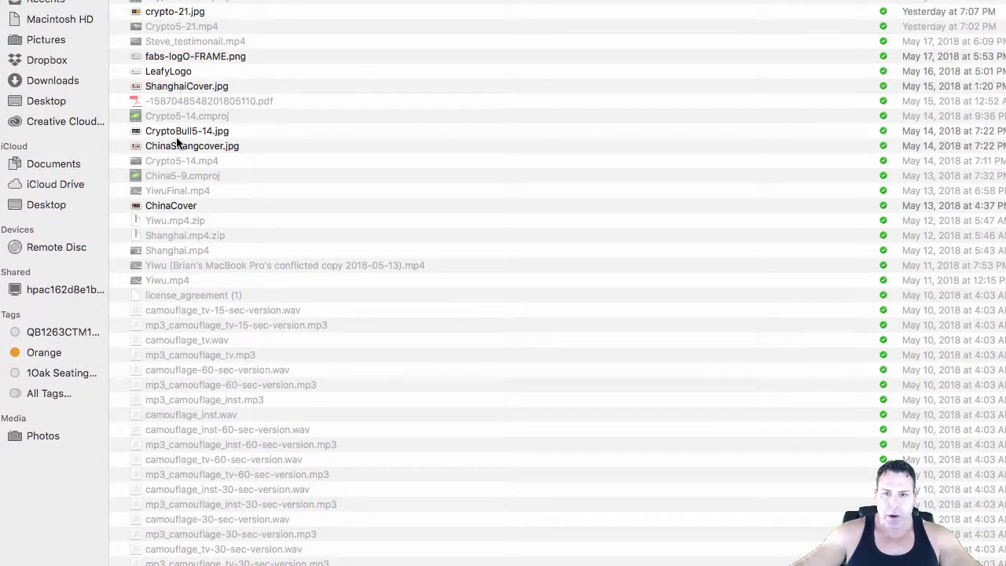
left_click(171, 73)
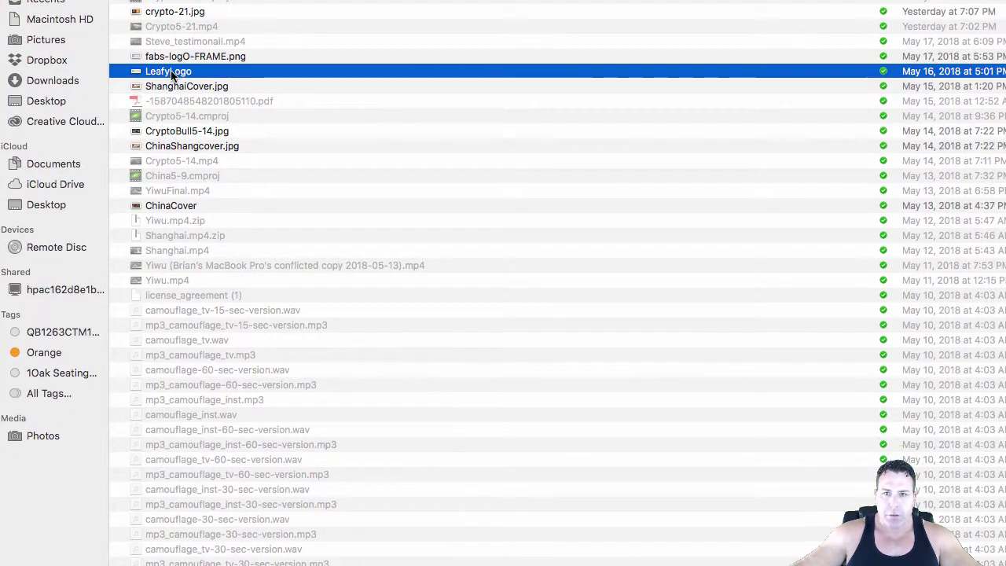
double_click(171, 72)
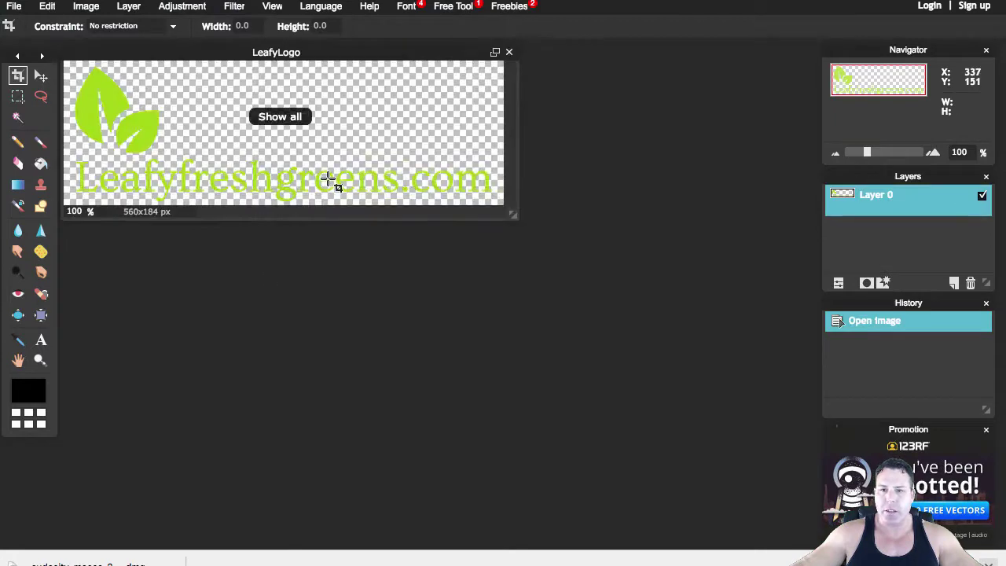
Crop the LeafyLogo image slightly around the leaves and site name to about 549 x 178 px
scroll(327, 175, "up", 1)
scroll(315, 98, "up", 1)
scroll(359, 126, "down", 1)
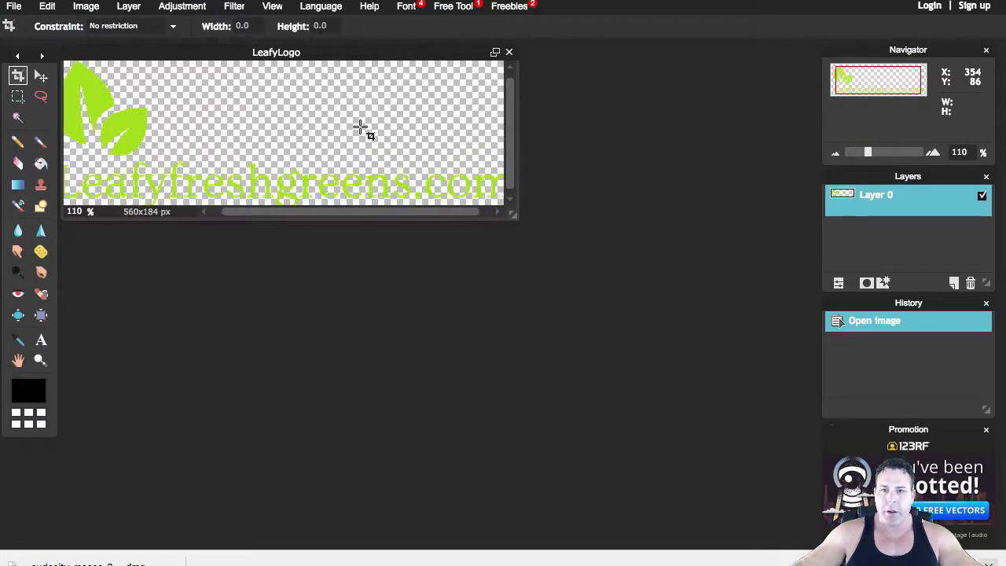
scroll(359, 128, "up", 1)
scroll(358, 128, "down", 4)
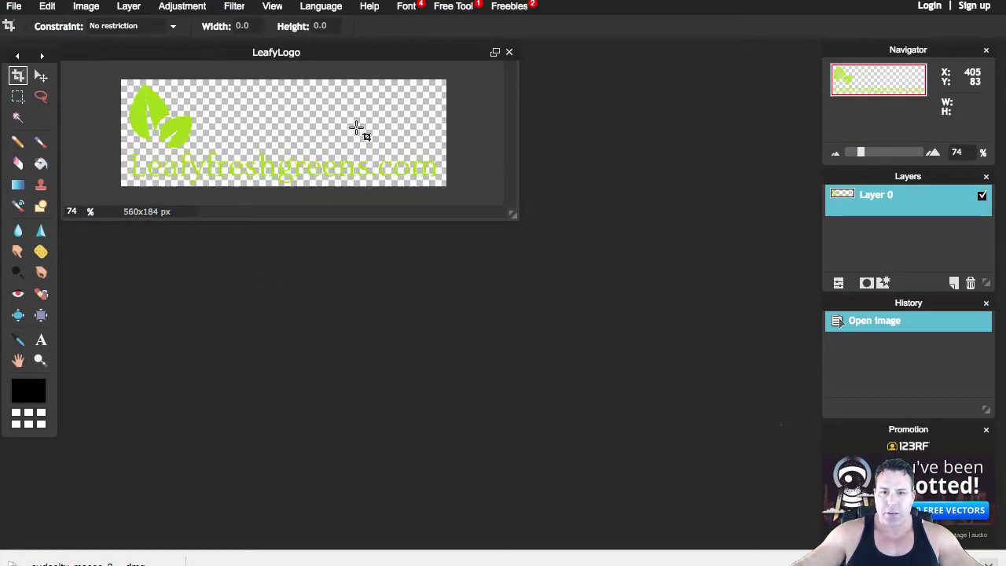
scroll(357, 128, "up", 2)
scroll(394, 177, "down", 1)
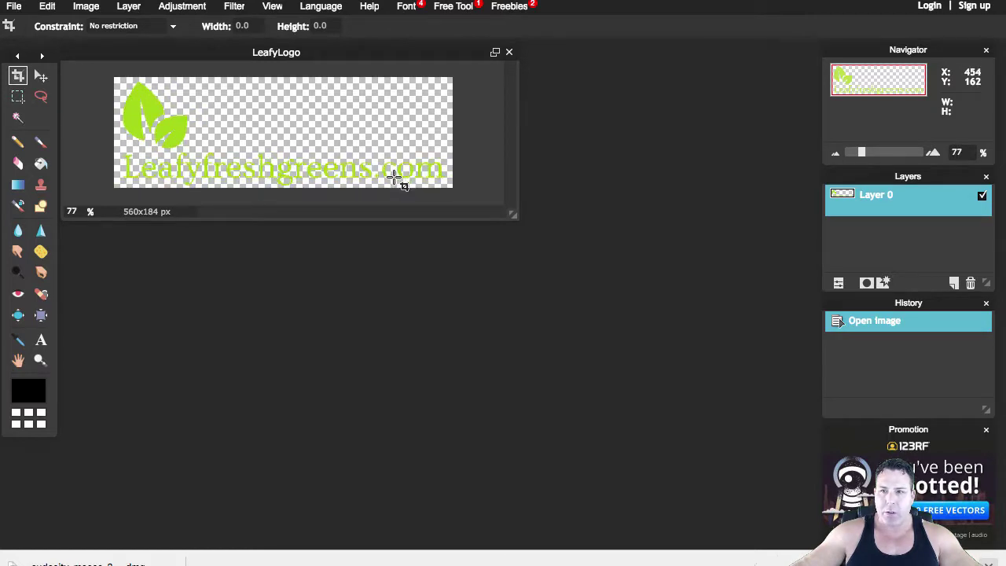
scroll(395, 178, "up", 2)
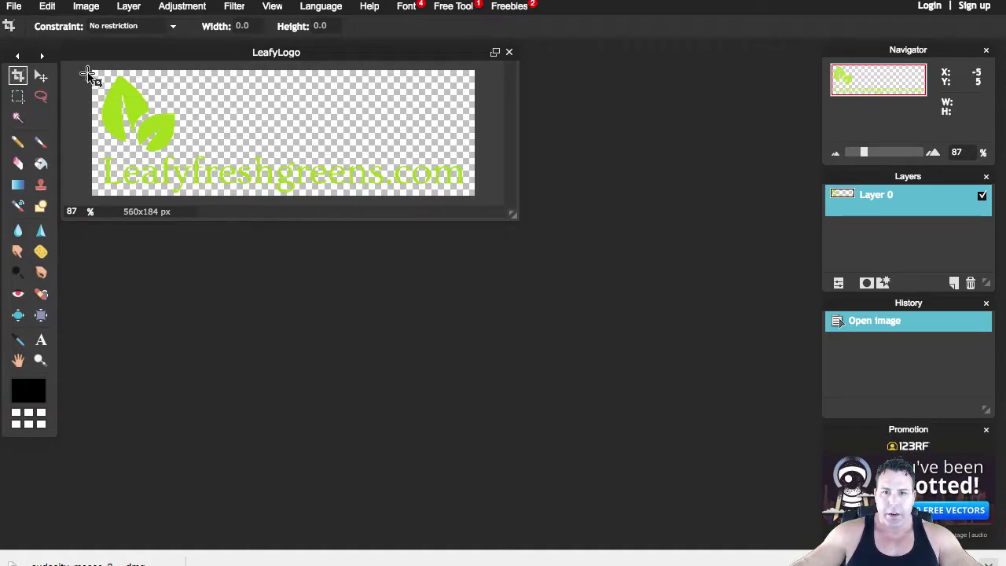
left_click_drag(93, 72, 469, 195)
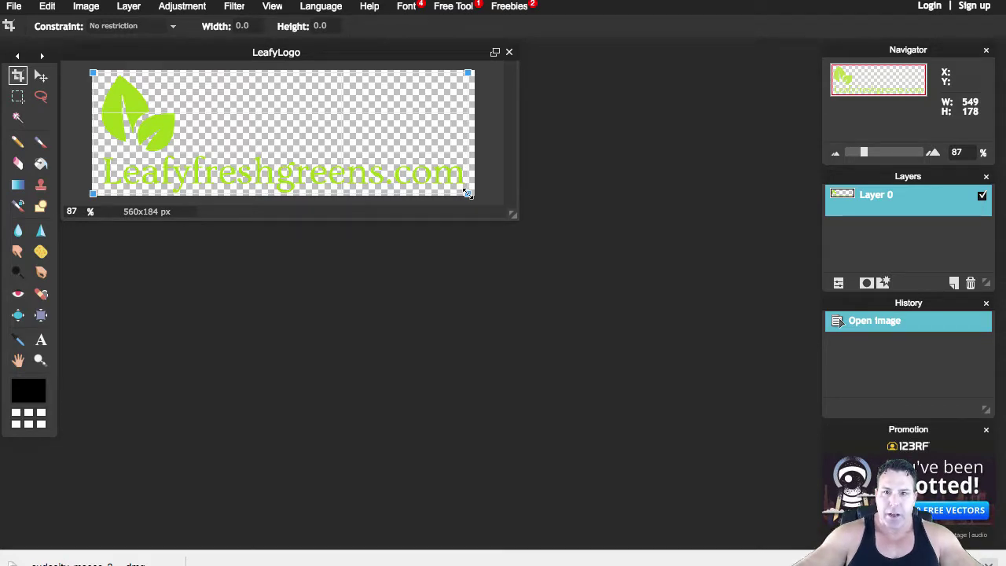
key("Return")
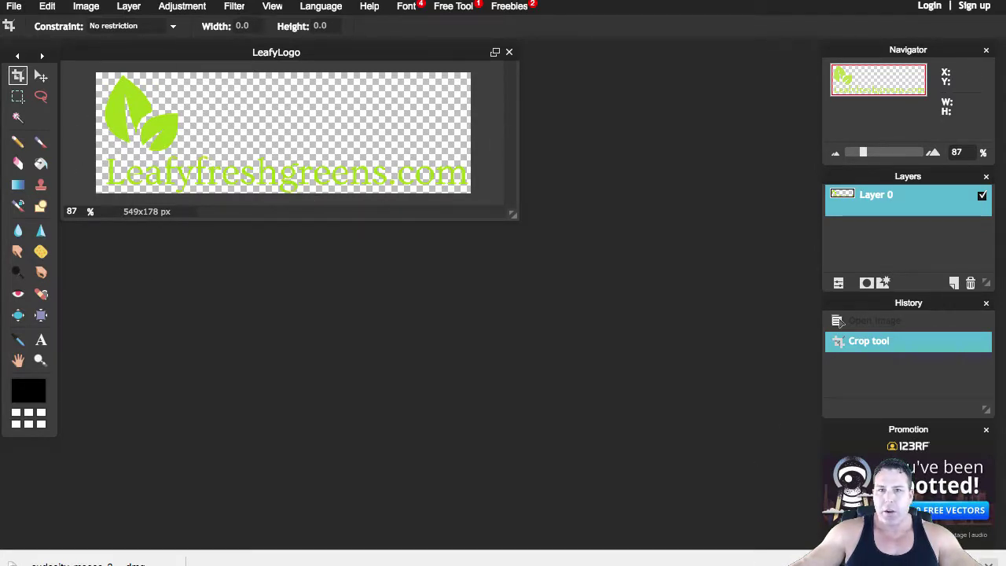
Try to save the cropped logo to the YouTube folder as LeafyLogo in full-quality transparent PNG format
left_click(13, 7)
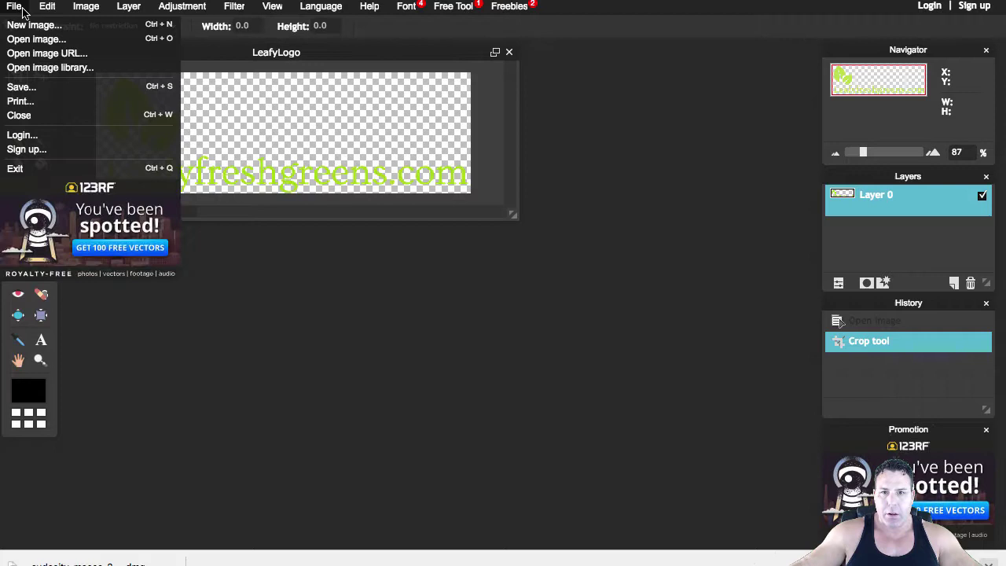
left_click(21, 87)
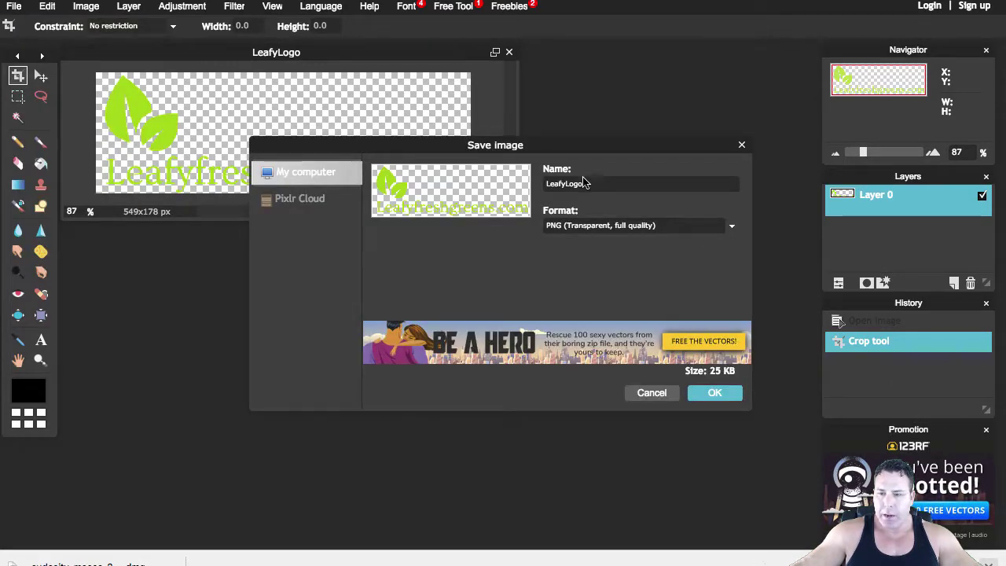
left_click(714, 393)
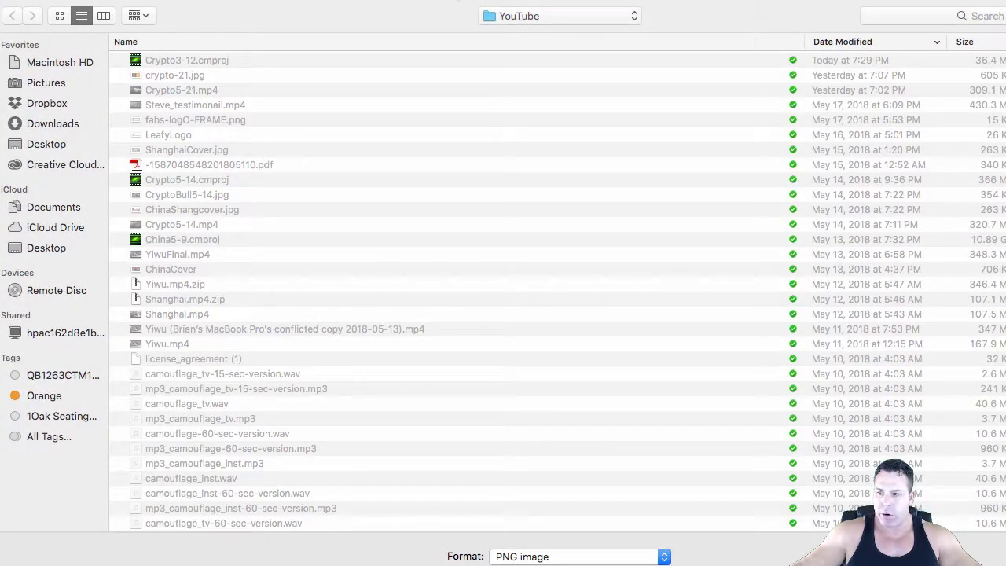
key("Return")
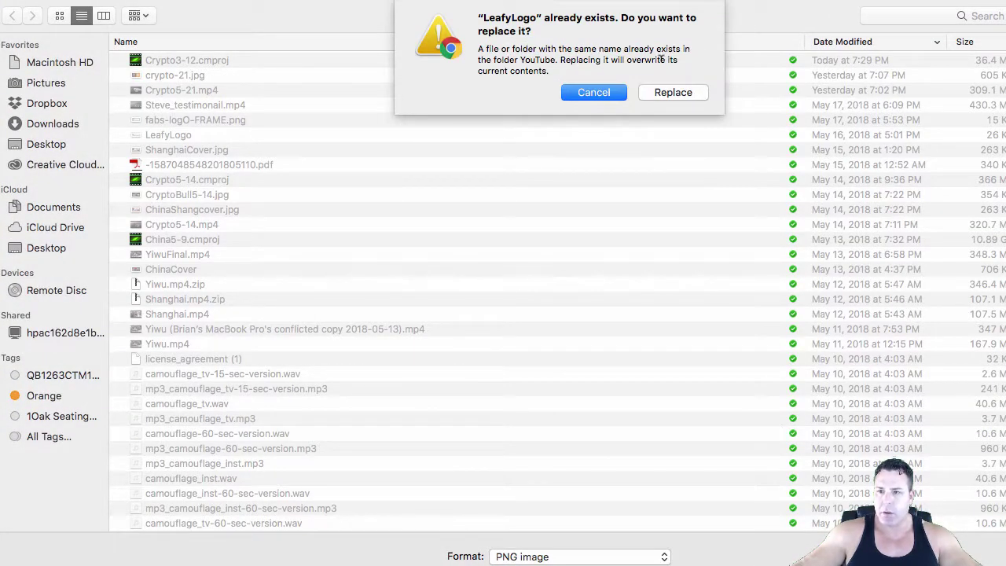
left_click(602, 94)
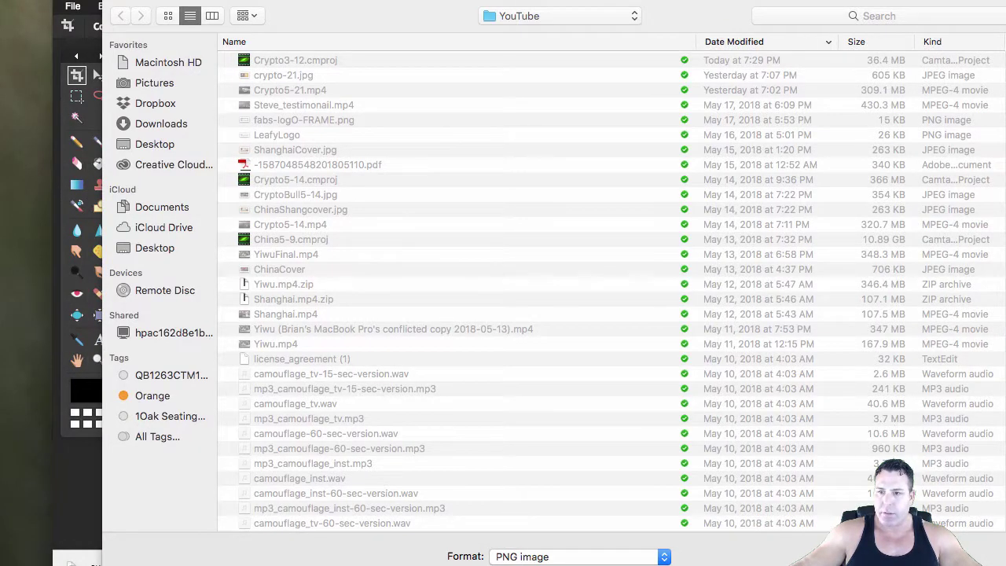
key("Escape")
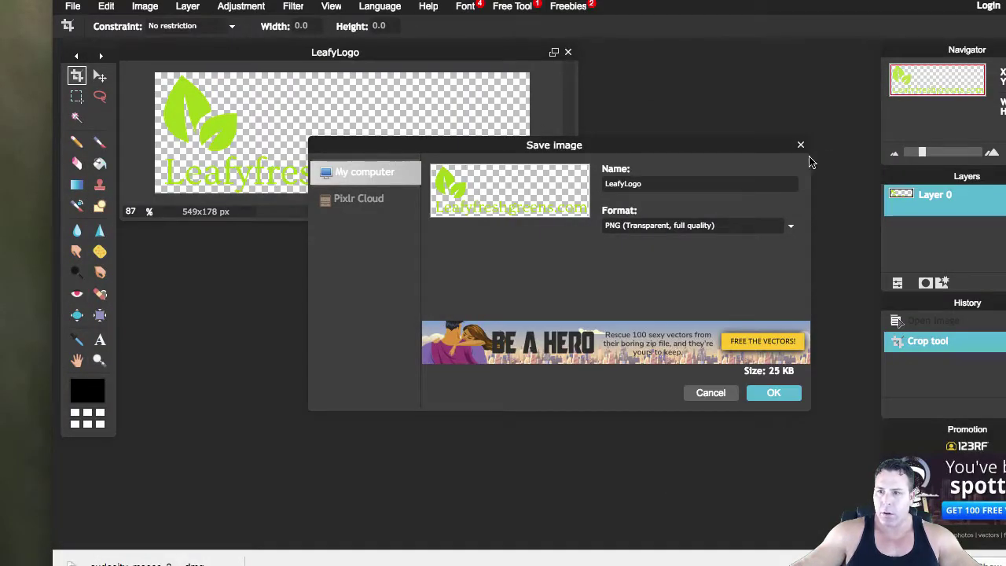
left_click(801, 145)
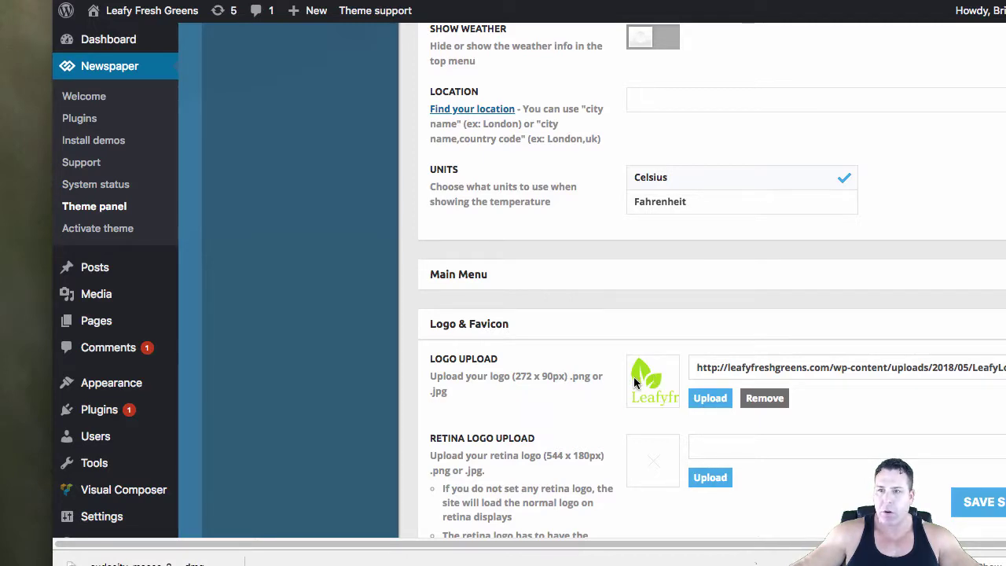
Return to the WordPress theme panel and look over the Logo & Favicon upload, attribute and text logo fields
scroll(850, 391, "down", 3)
scroll(822, 427, "down", 3)
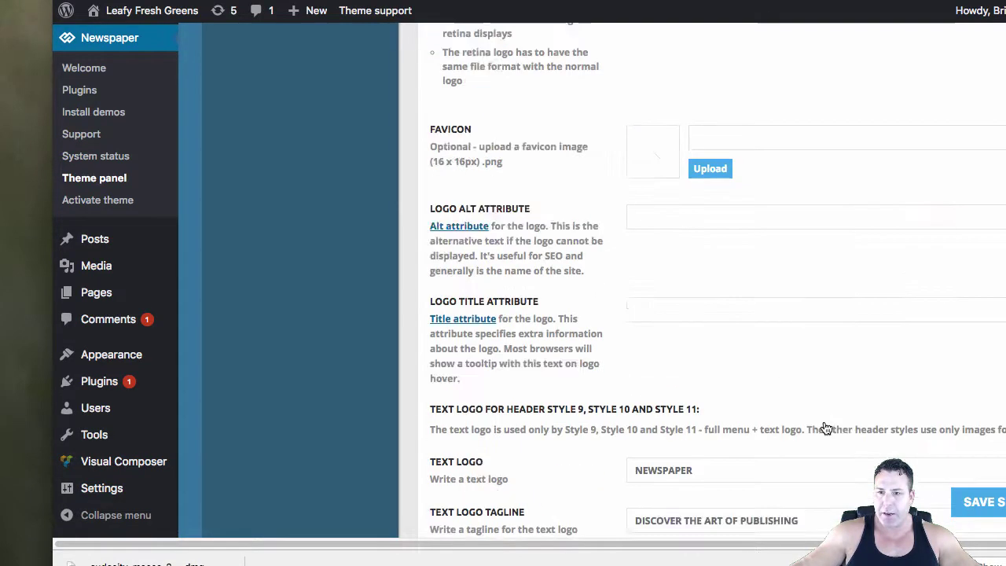
left_click(822, 420)
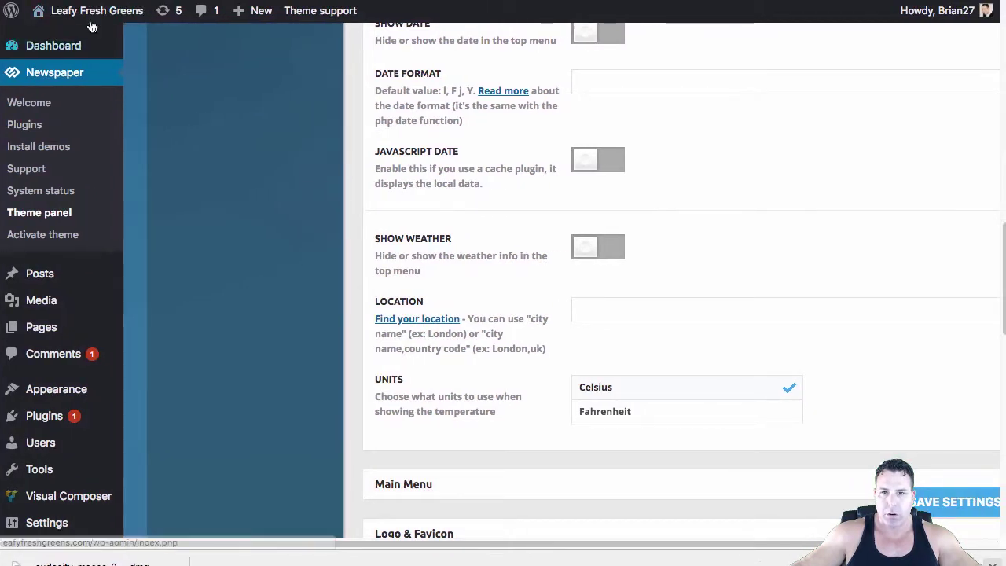
View the live Leafy Fresh Greens home page from the theme panel, then return to the WordPress Dashboard
left_click(93, 11)
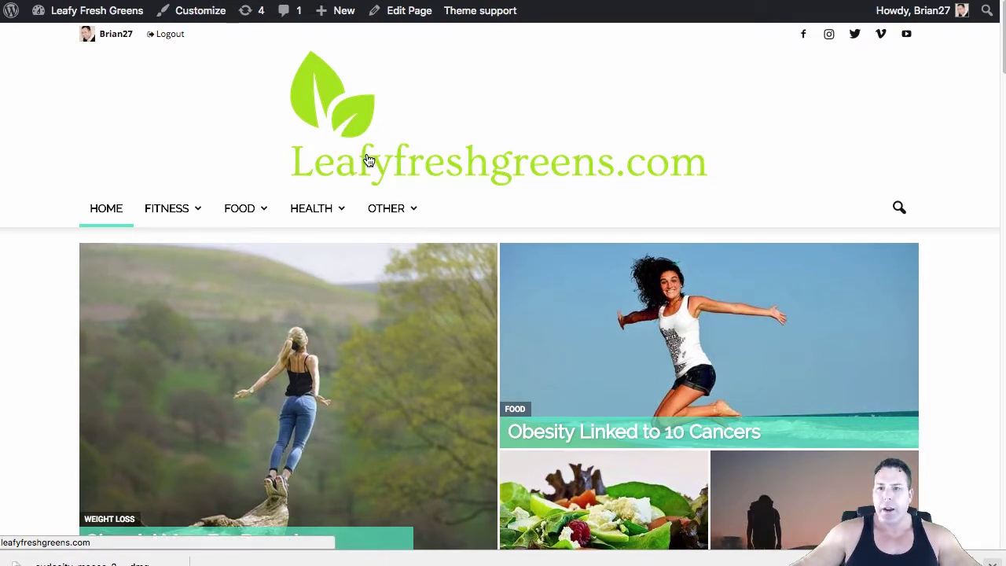
scroll(471, 347, "down", 6)
scroll(493, 346, "up", 6)
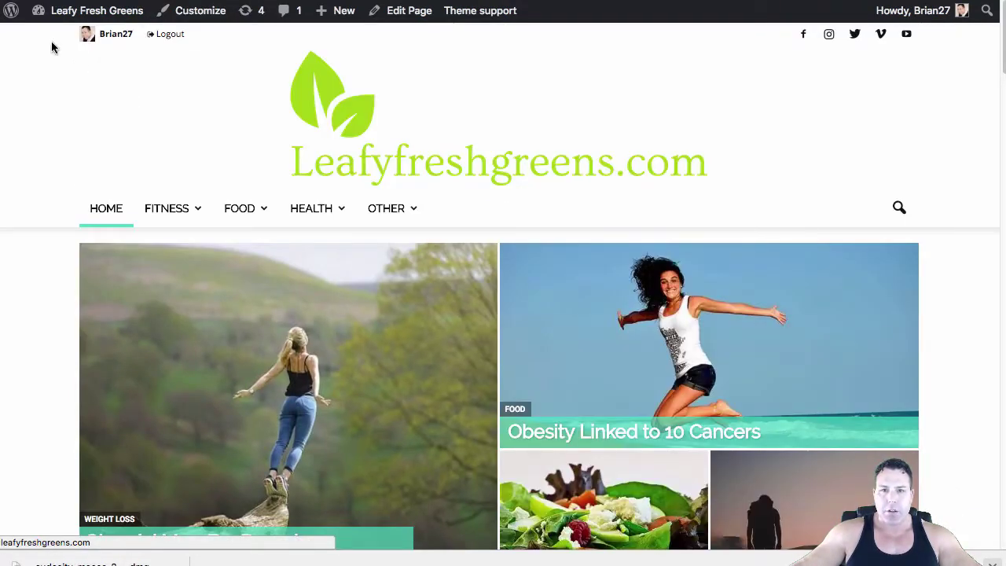
mouse_move(89, 18)
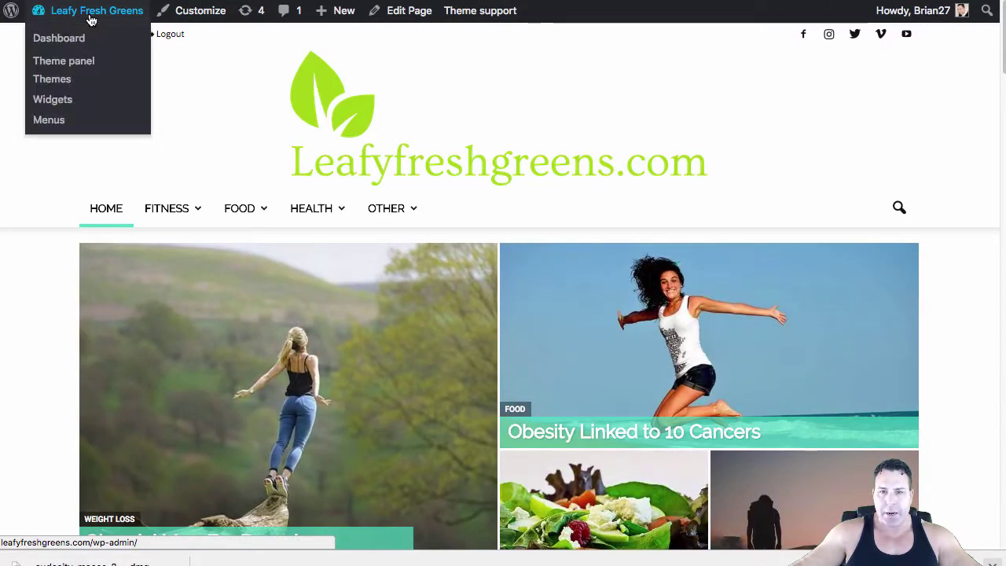
left_click(55, 42)
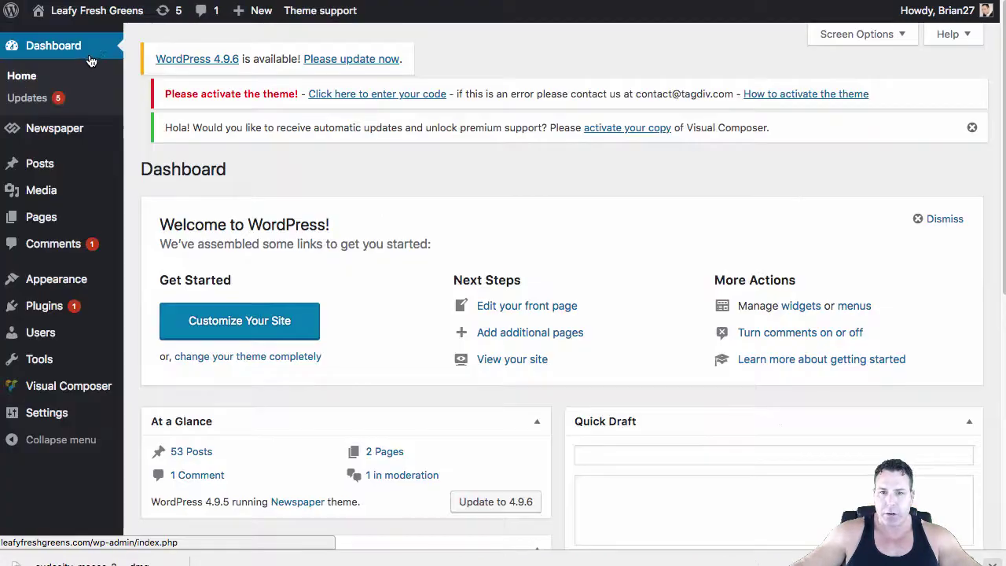
Open the Newspaper theme's Plugins page, review its premium plugins, and return to the live home page
mouse_move(64, 137)
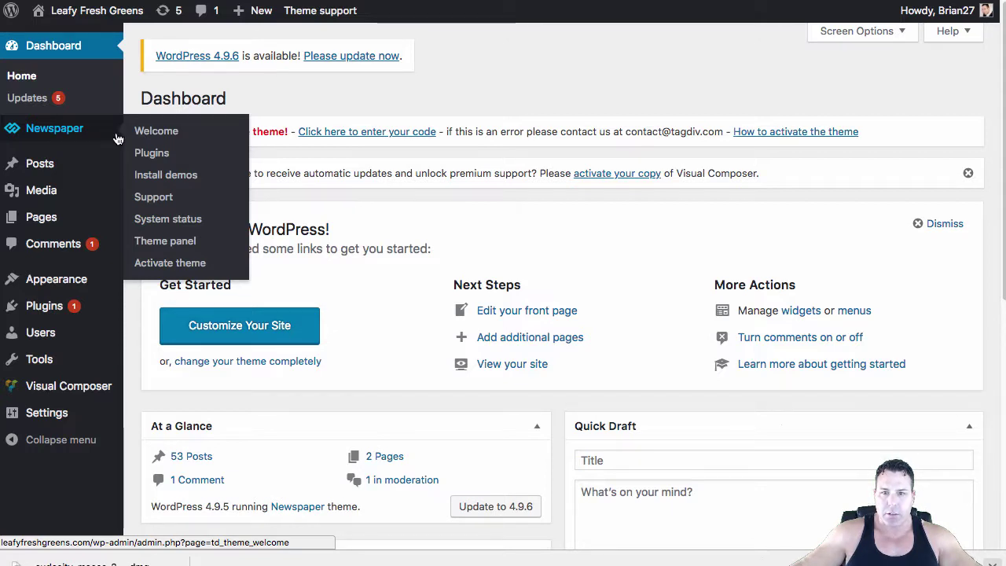
mouse_move(70, 293)
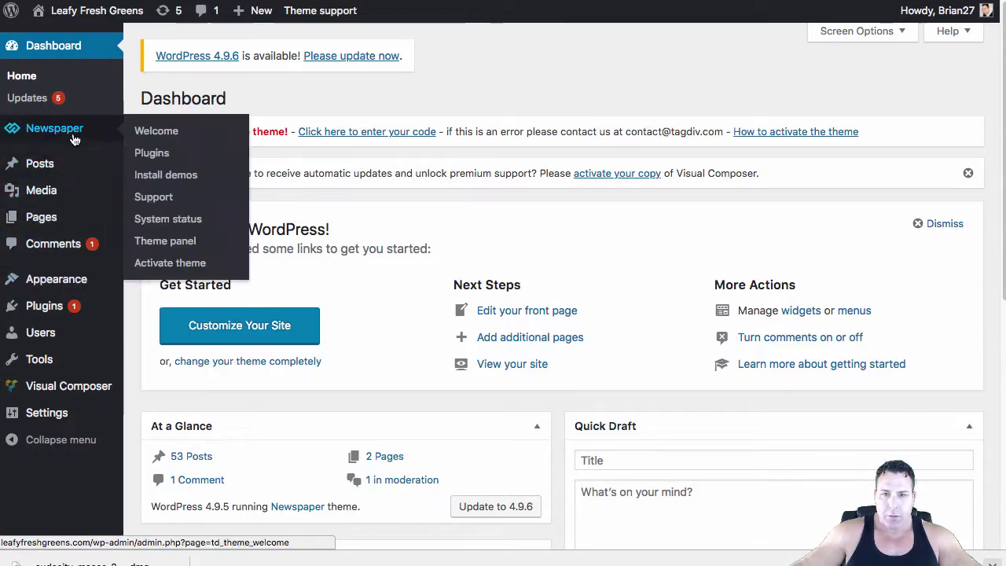
left_click(162, 159)
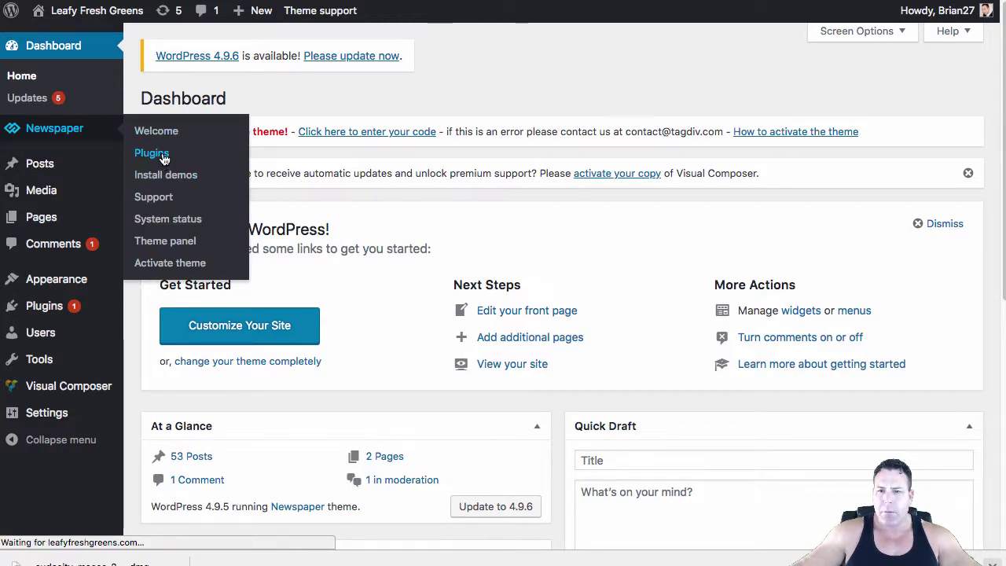
scroll(346, 454, "down", 3)
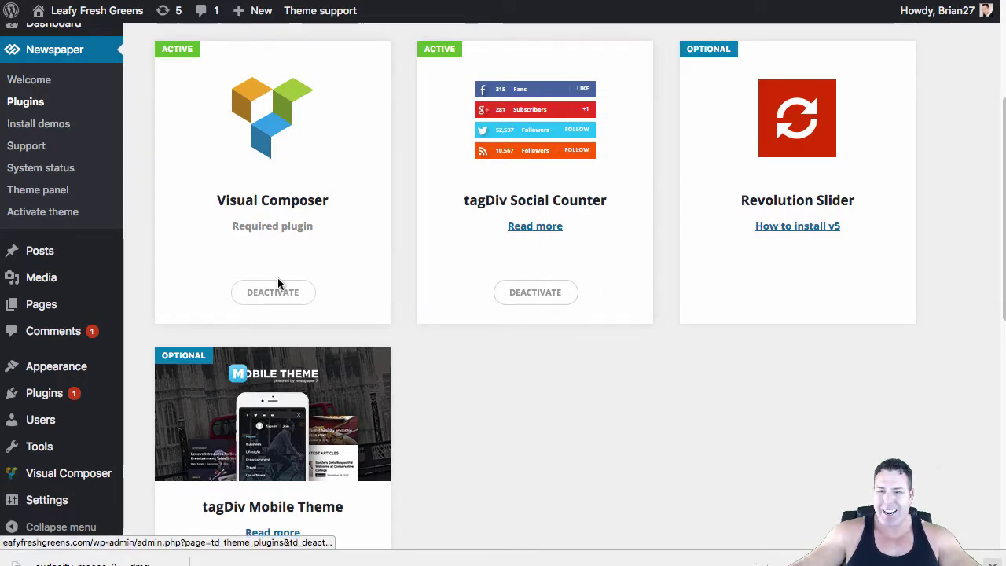
scroll(537, 294, "up", 5)
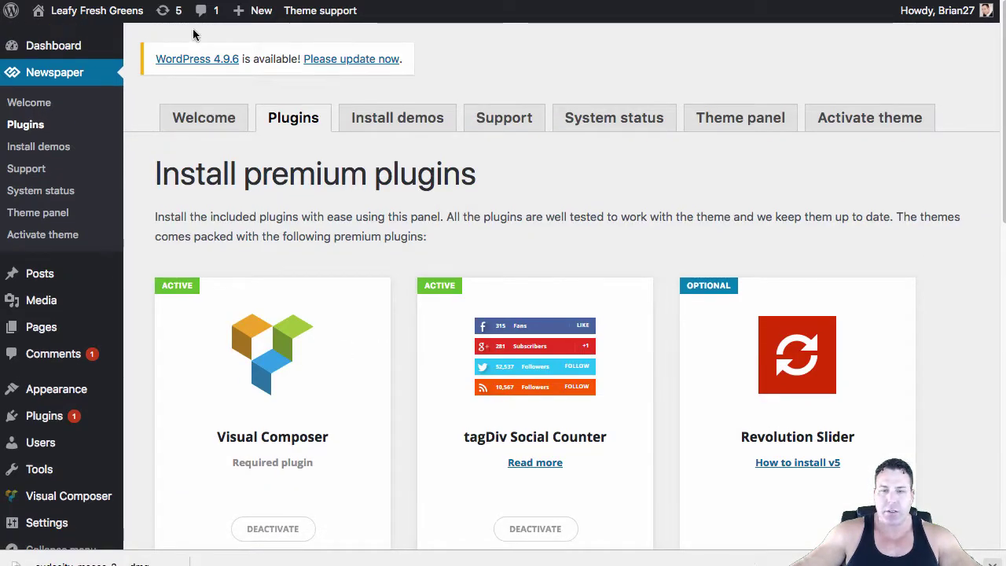
mouse_move(66, 15)
left_click(49, 36)
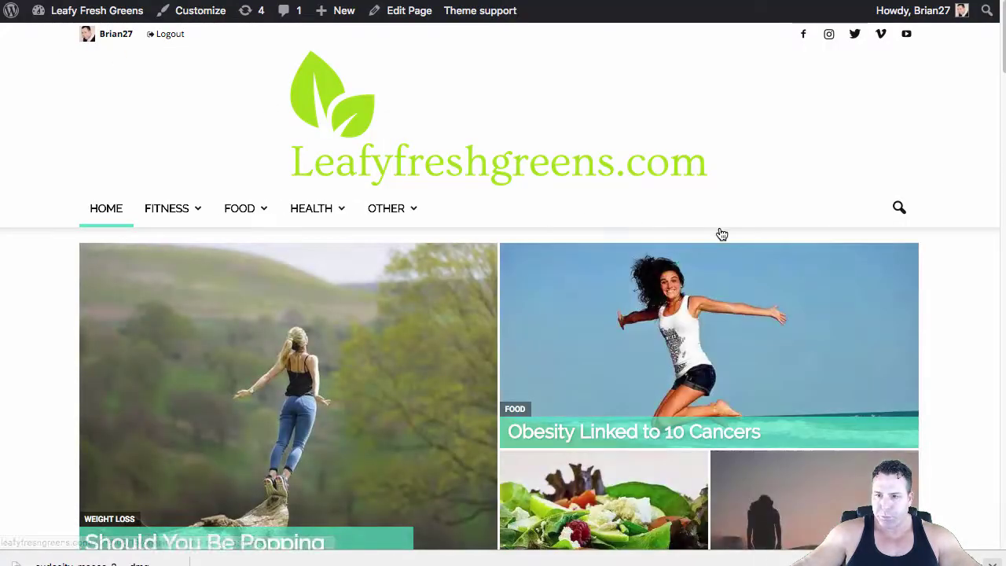
Look over the home page's Popular and Must Read sections, advertisement and social counters, and return to the WordPress Dashboard
scroll(727, 236, "down", 10)
scroll(737, 245, "up", 5)
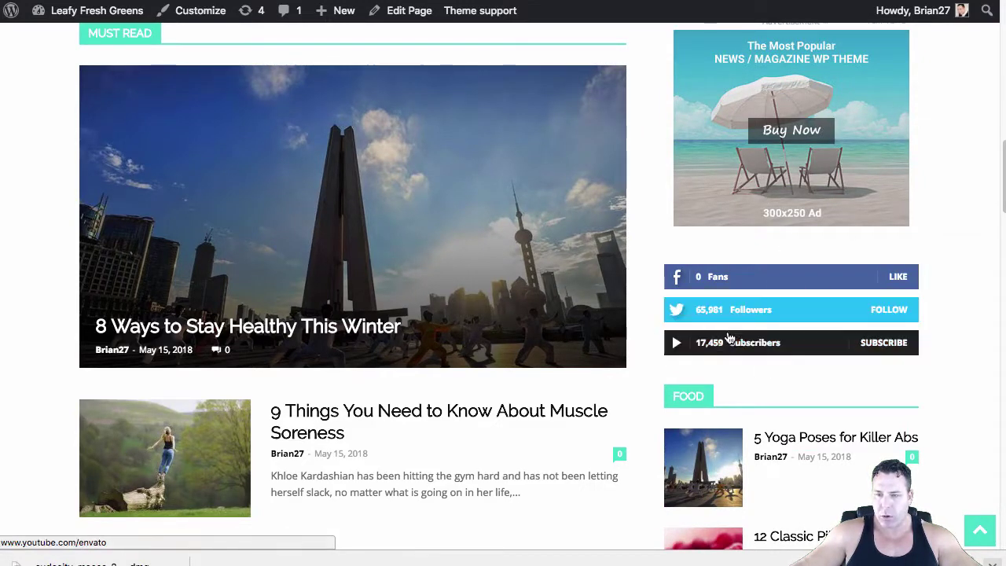
scroll(737, 340, "down", 3)
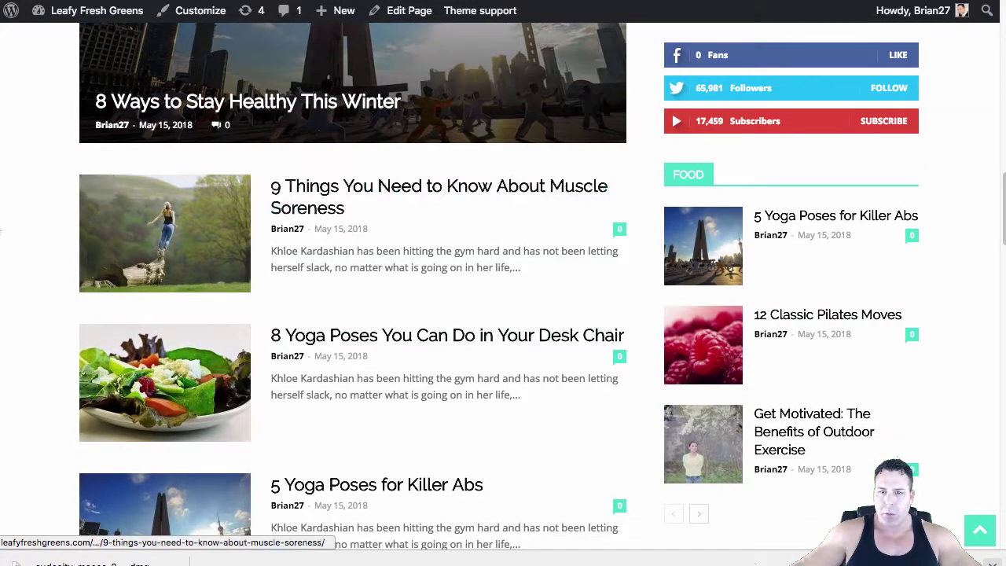
scroll(260, 157, "up", 8)
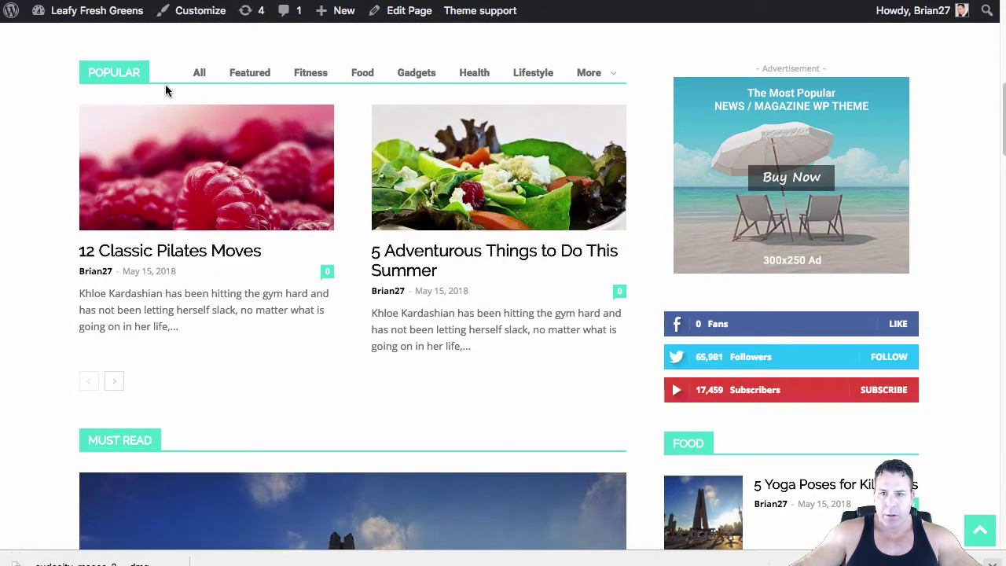
scroll(617, 338, "up", 2)
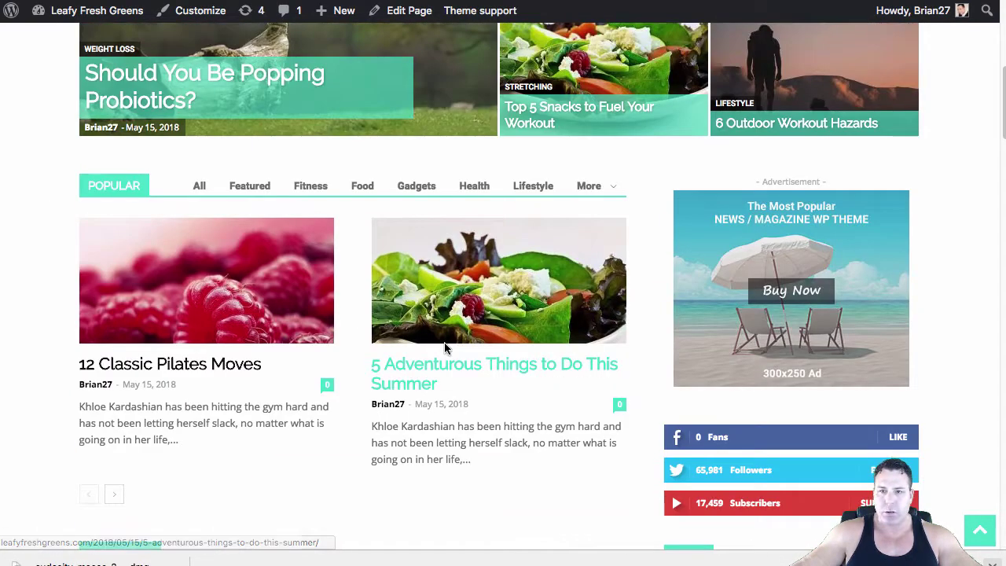
scroll(446, 346, "up", 6)
left_click(67, 10)
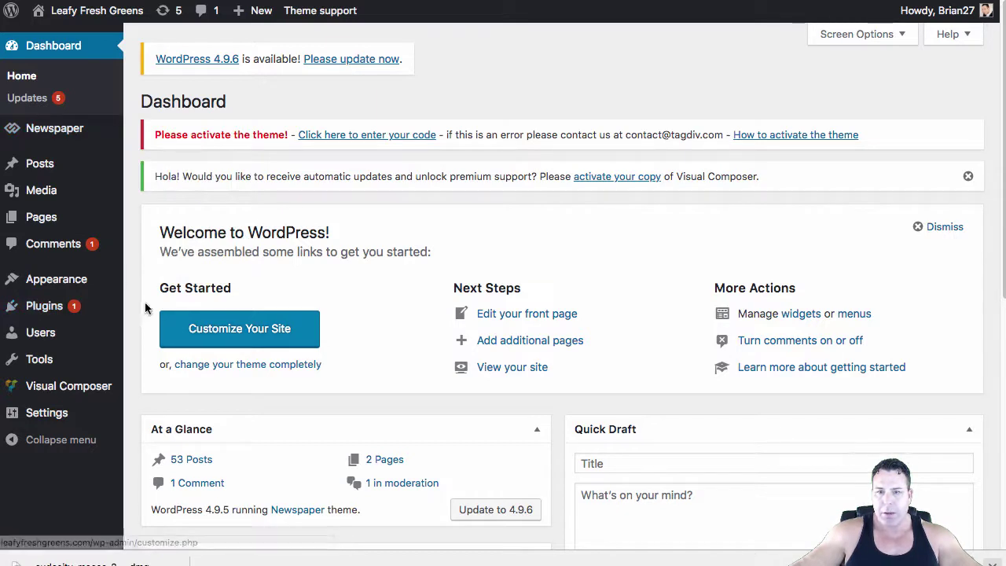
Review the tagDiv Social Counter on the Newspaper theme's Plugins page and check the social counters on the live home page
mouse_move(67, 136)
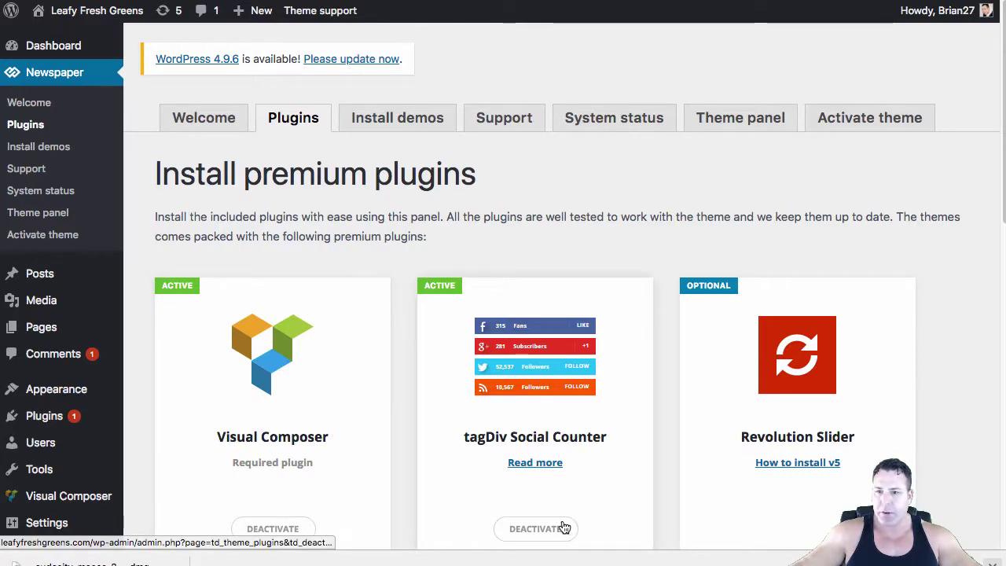
scroll(450, 381, "up", 5)
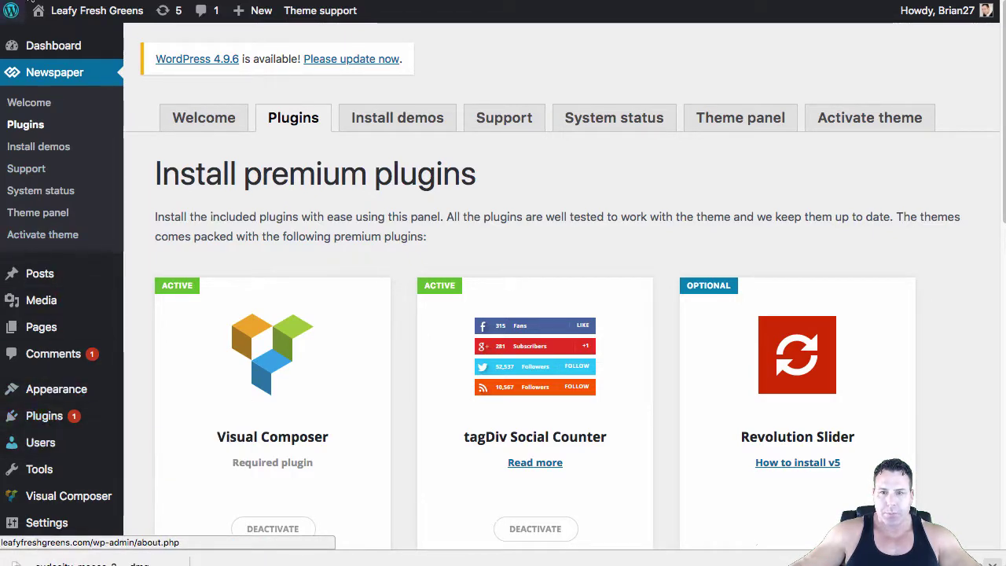
left_click(110, 10)
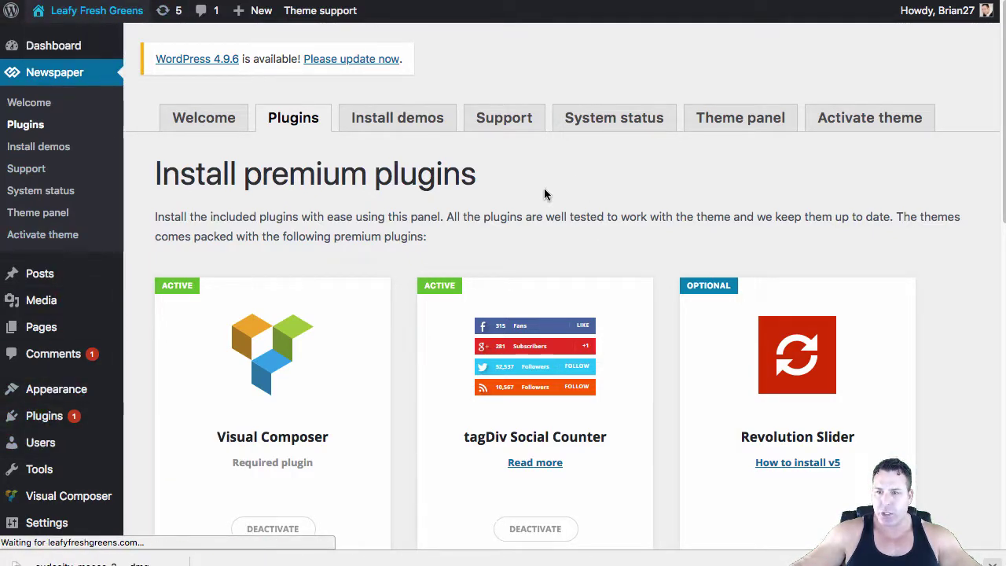
scroll(700, 213, "down", 15)
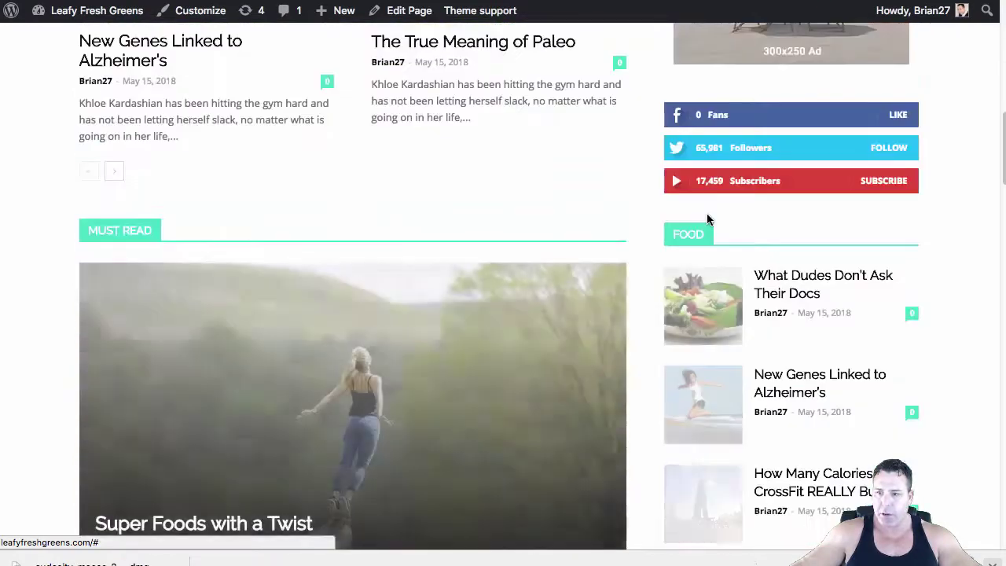
scroll(709, 222, "up", 15)
Open the "Should You Be Popping Probiotics?" post and examine how the sidebar's Amazon ad behaves alongside the article
scroll(168, 410, "down", 3)
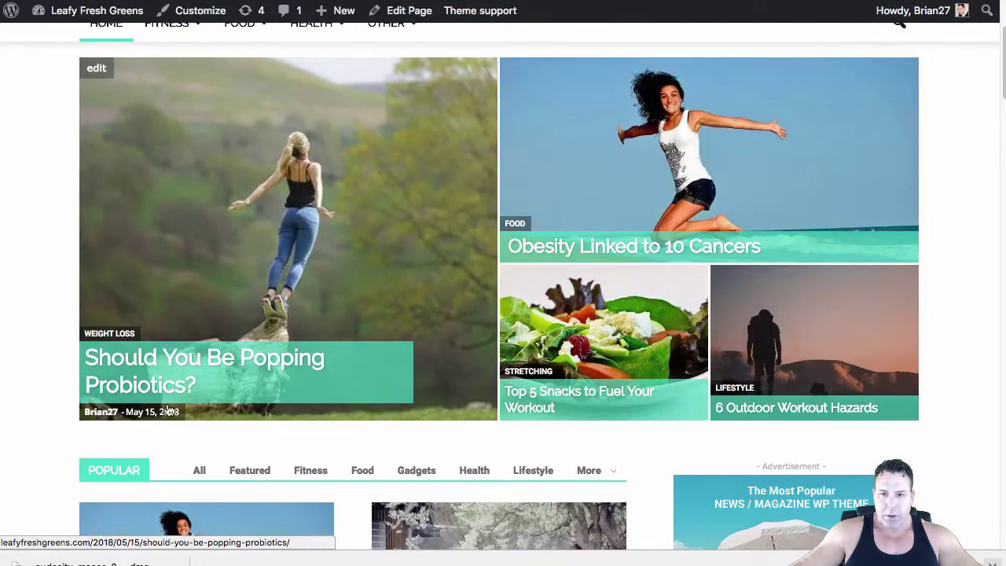
left_click(215, 391)
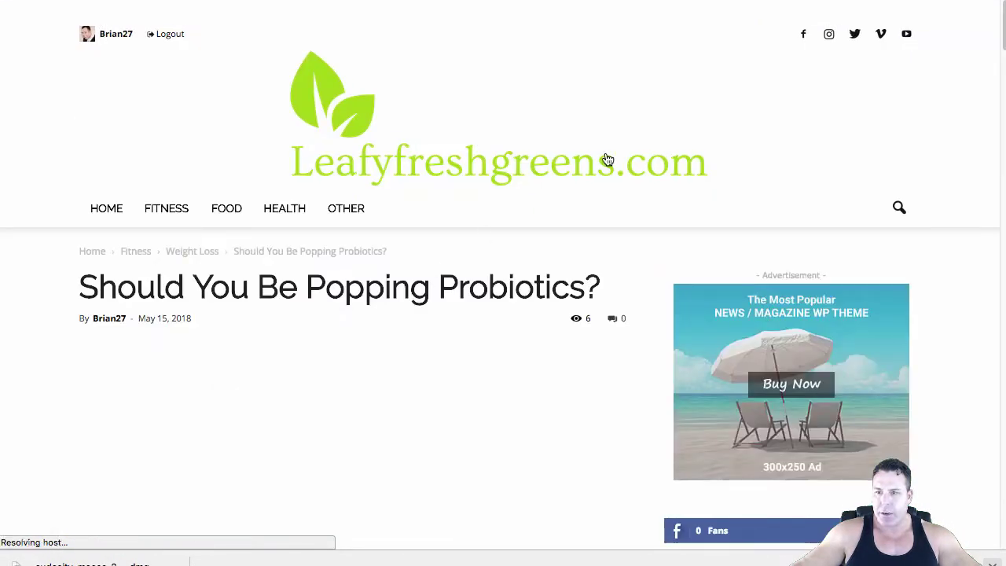
scroll(676, 218, "down", 10)
scroll(689, 275, "down", 6)
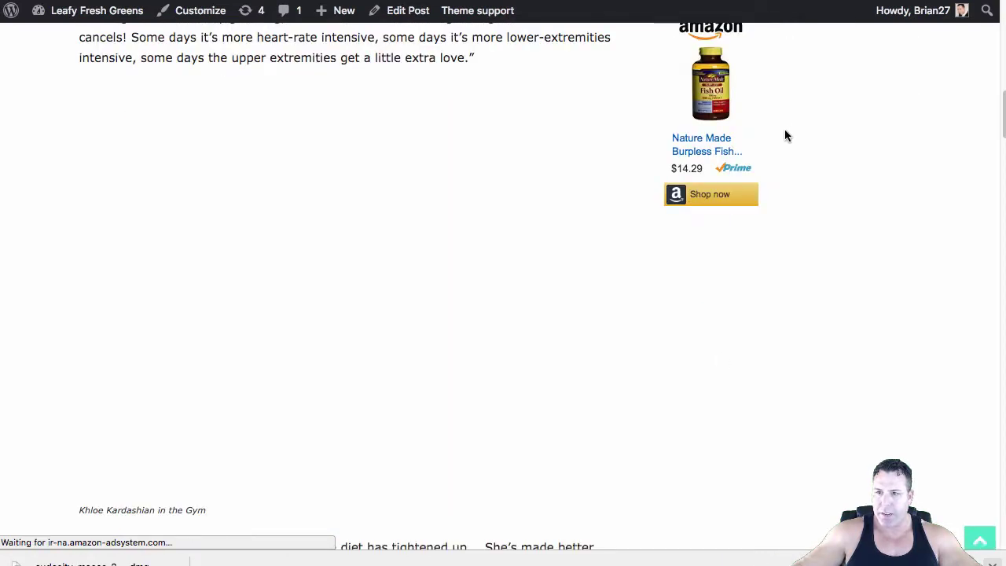
scroll(786, 135, "up", 3)
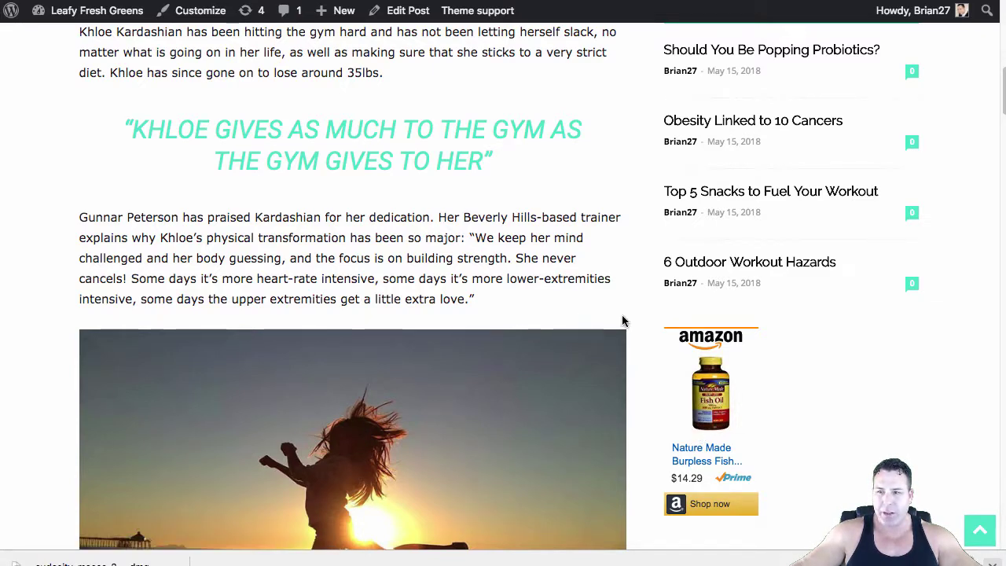
scroll(627, 320, "down", 3)
scroll(710, 400, "up", 2)
scroll(683, 389, "down", 6)
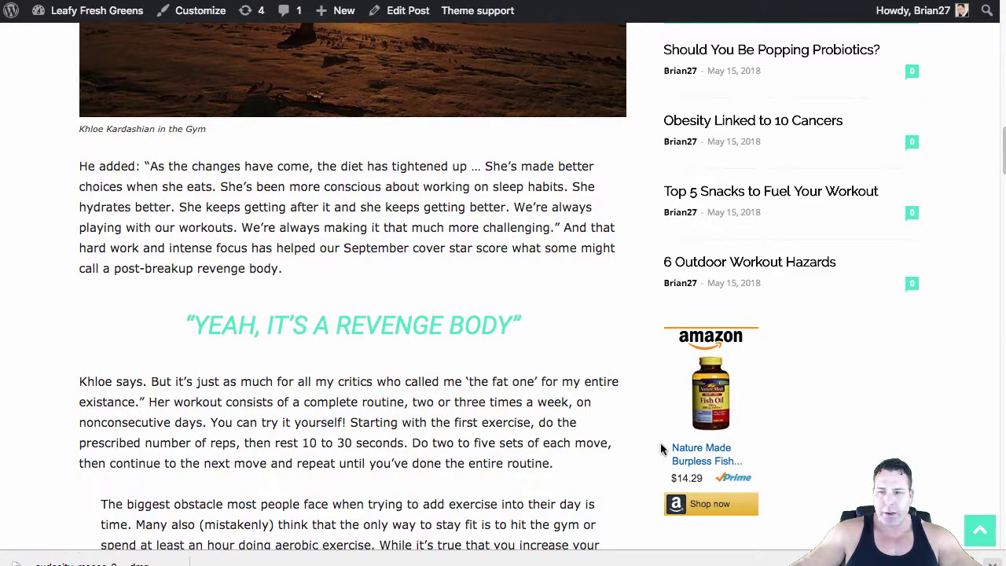
scroll(697, 420, "up", 3)
scroll(697, 433, "down", 4)
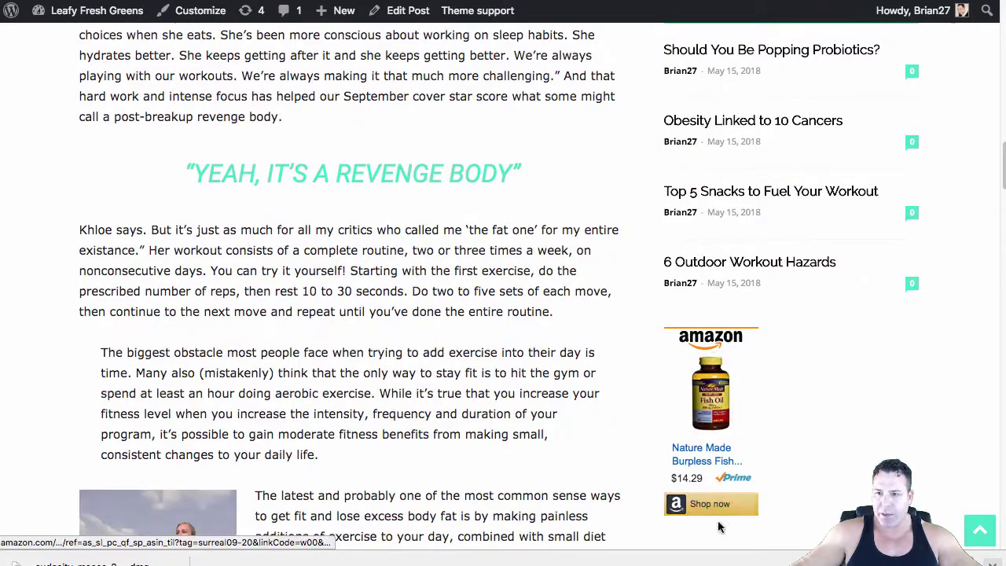
scroll(645, 410, "up", 1)
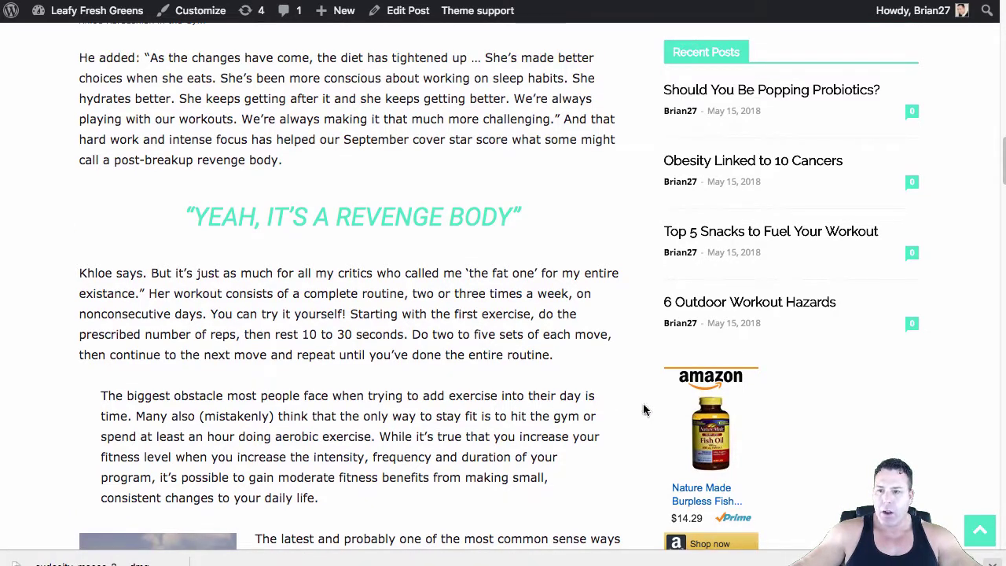
Review the post's sidebar counters and page header, and return to the WordPress Dashboard
scroll(709, 454, "up", 5)
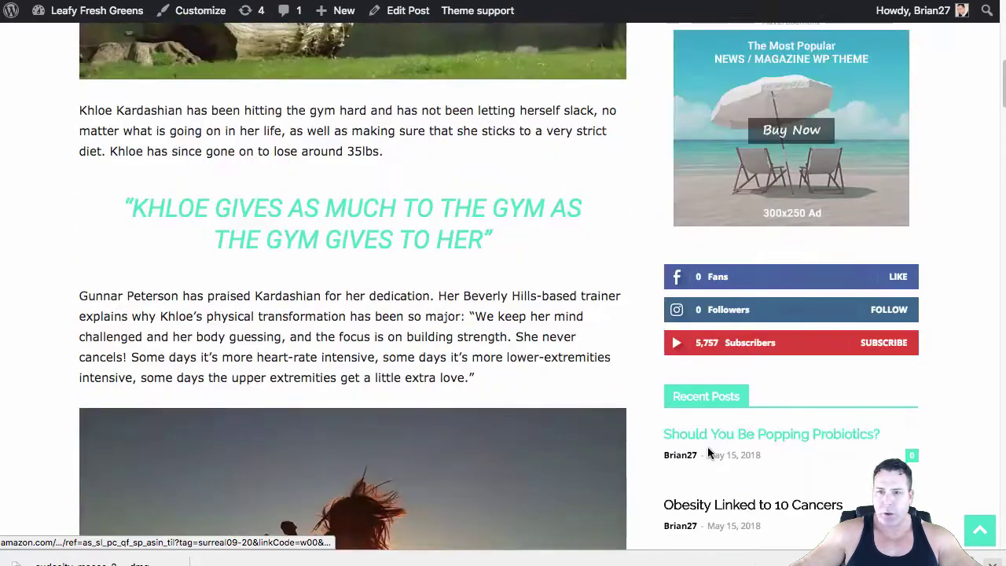
scroll(707, 447, "up", 2)
mouse_move(406, 83)
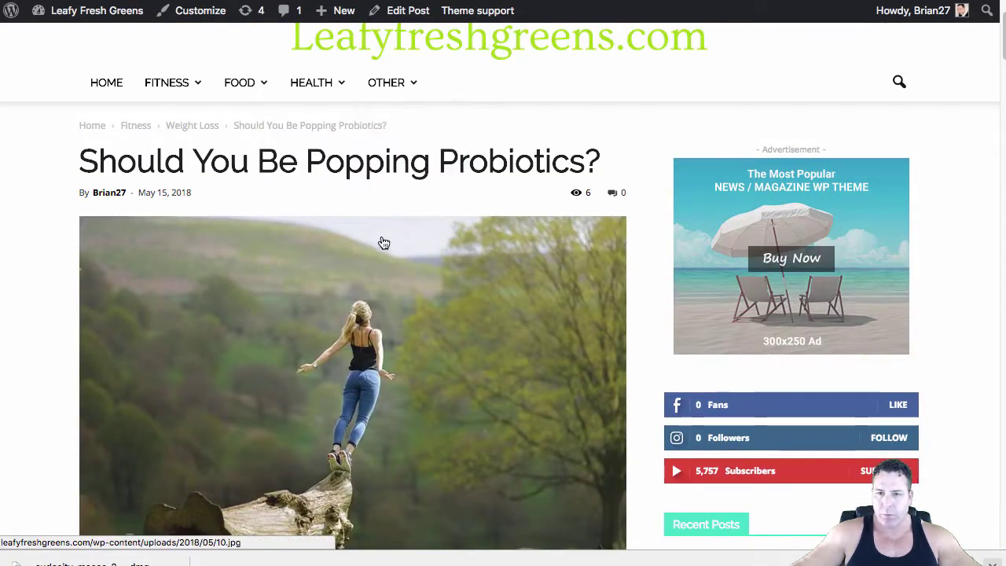
scroll(369, 236, "up", 3)
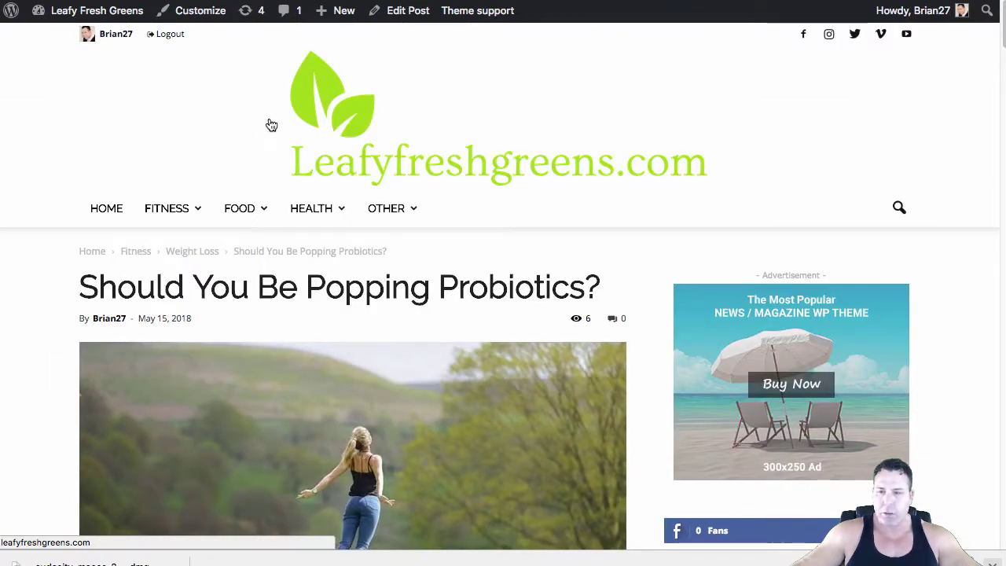
scroll(180, 117, "down", 1)
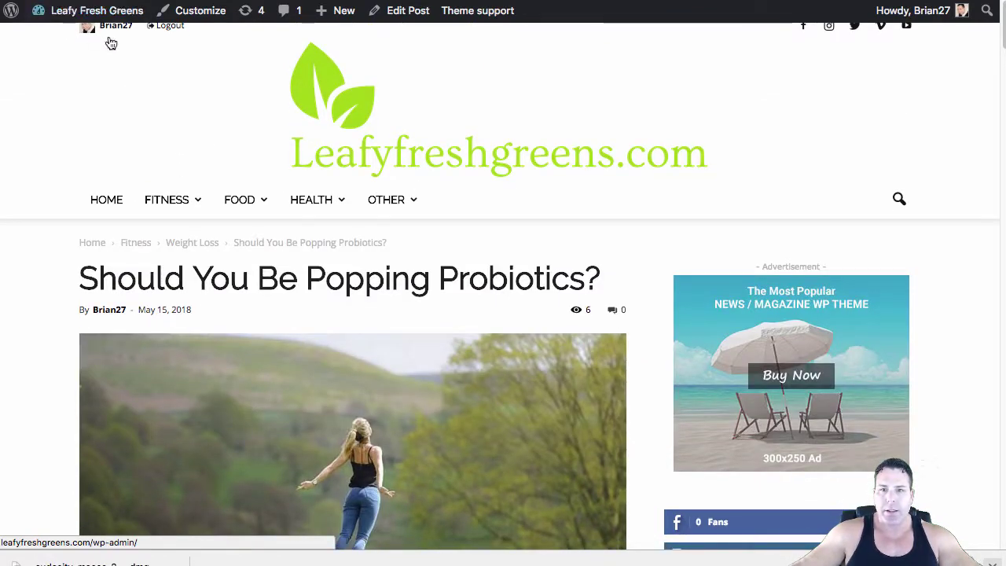
left_click(102, 14)
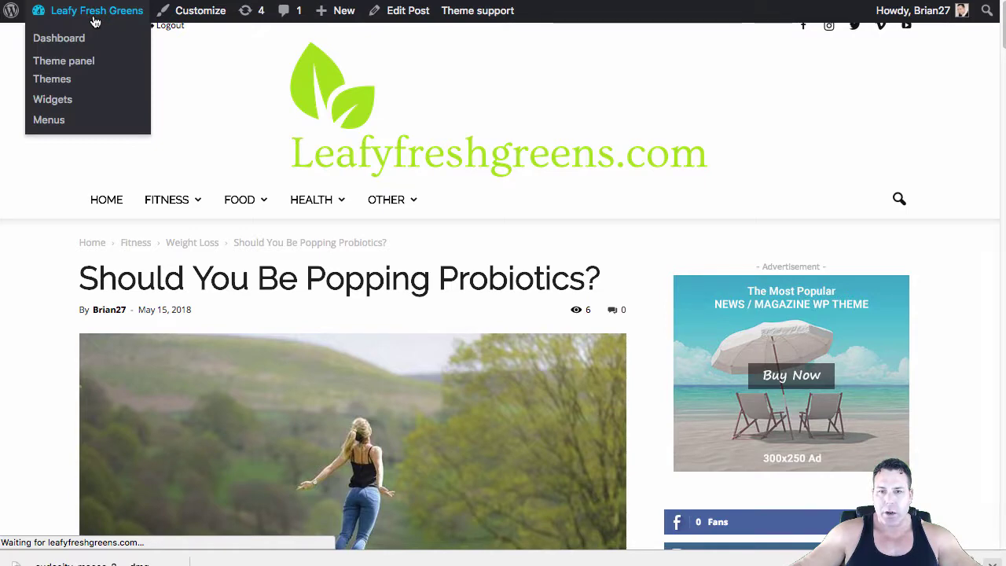
Look over the Dashboard and the Newspaper theme's options, and visit the live Leafy Fresh Greens site
scroll(520, 195, "down", 5)
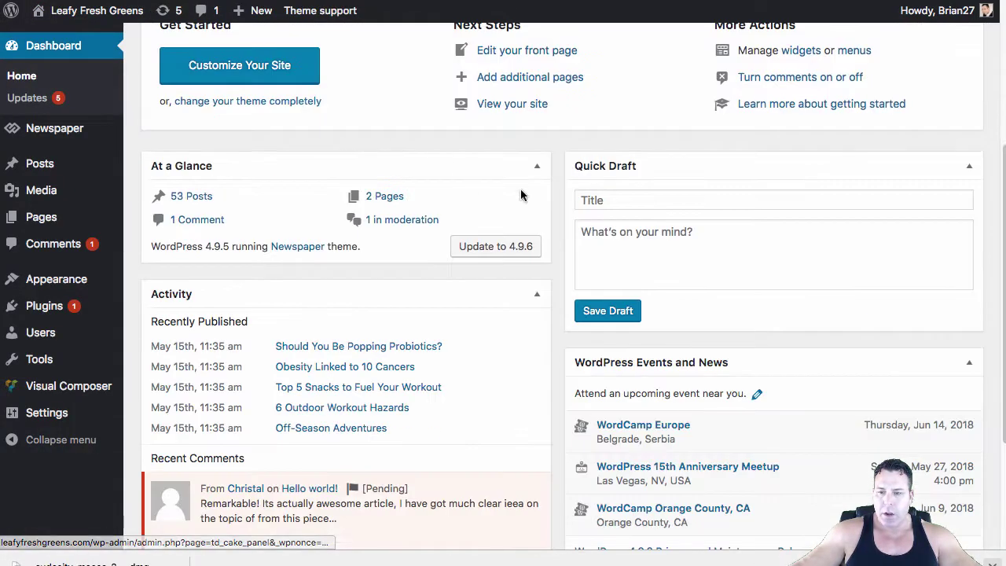
scroll(520, 195, "down", 4)
scroll(580, 205, "up", 8)
mouse_move(49, 132)
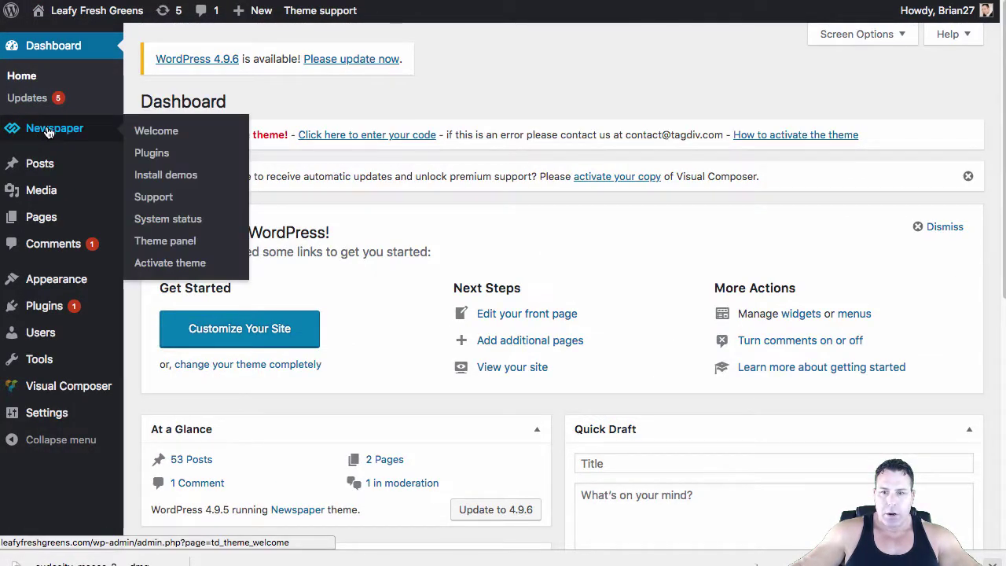
mouse_move(108, 7)
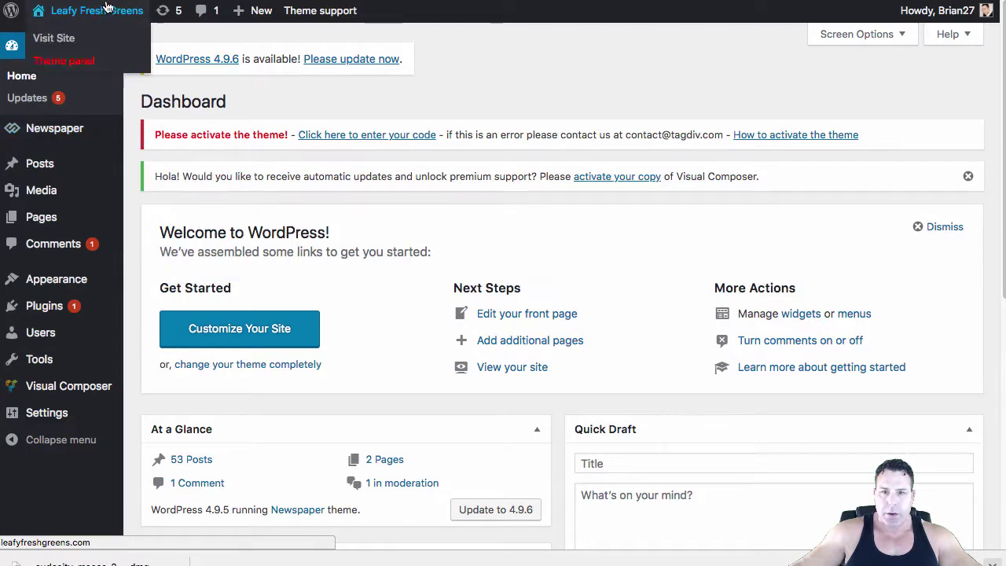
left_click(72, 39)
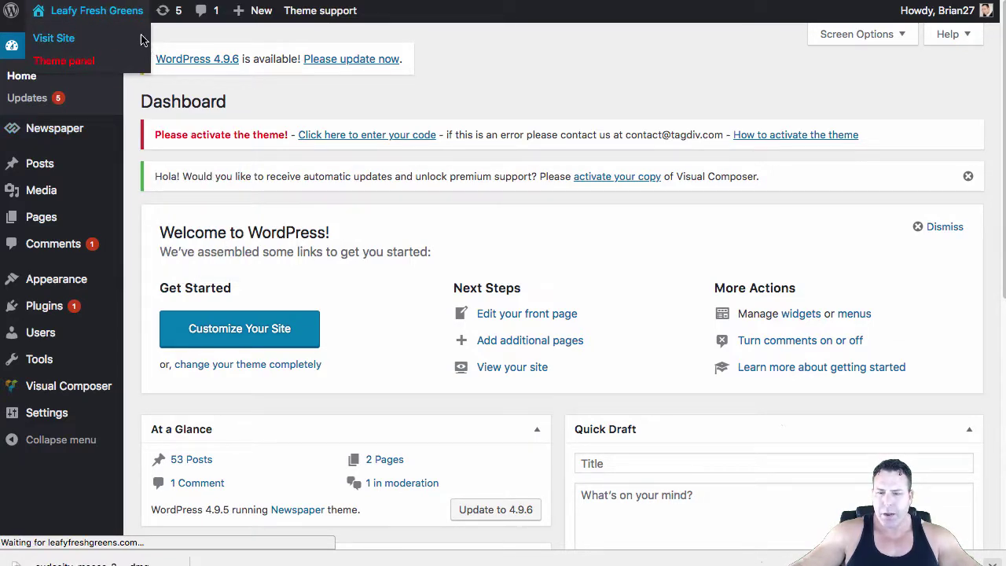
Examine the home page down to the Amazon banner advertisement above the Fitness section
scroll(535, 216, "down", 8)
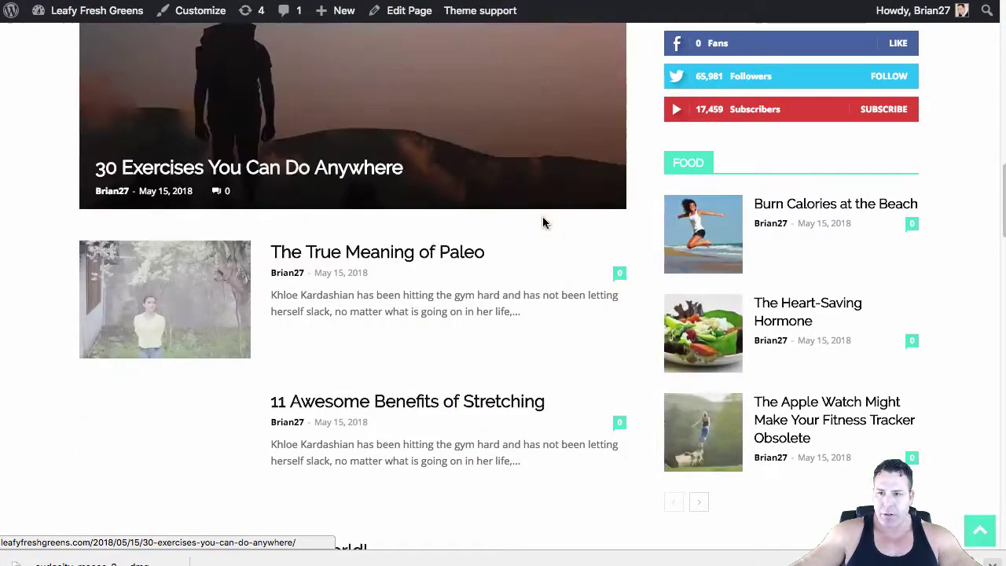
scroll(544, 226, "down", 10)
scroll(479, 196, "up", 3)
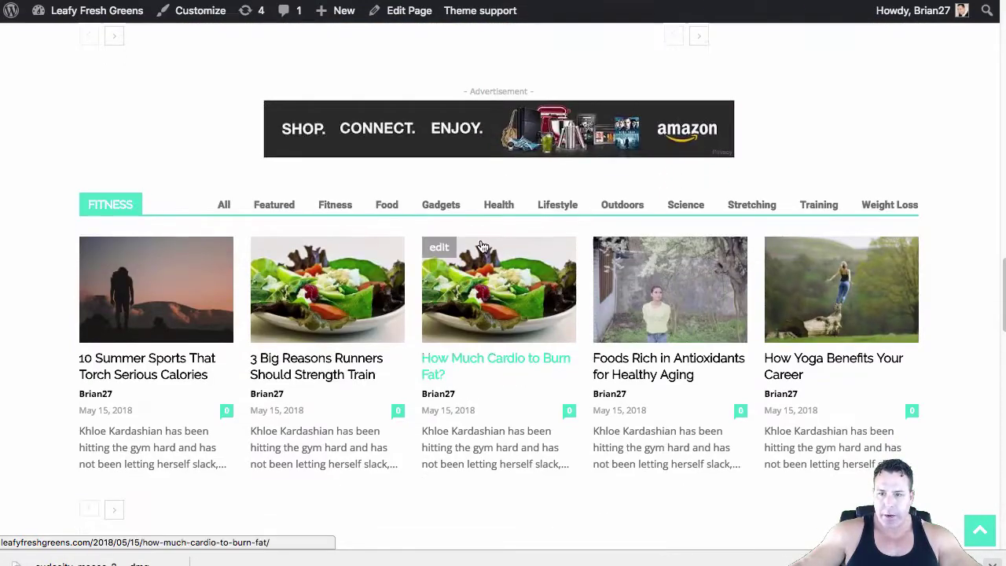
scroll(483, 247, "down", 1)
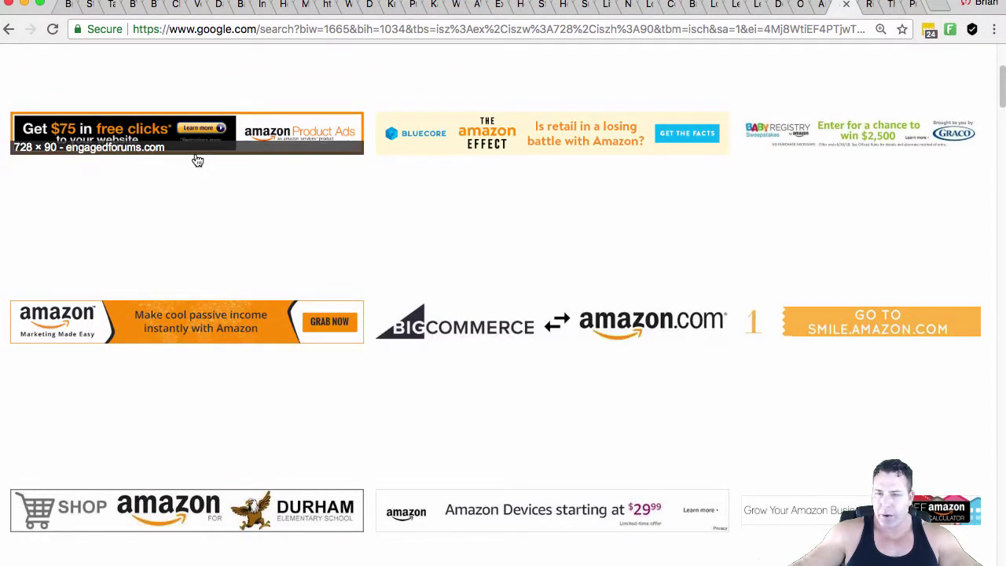
Filter the Google Images results for "amazon" to an exact size of 728 × 90 px
left_click(6, 29)
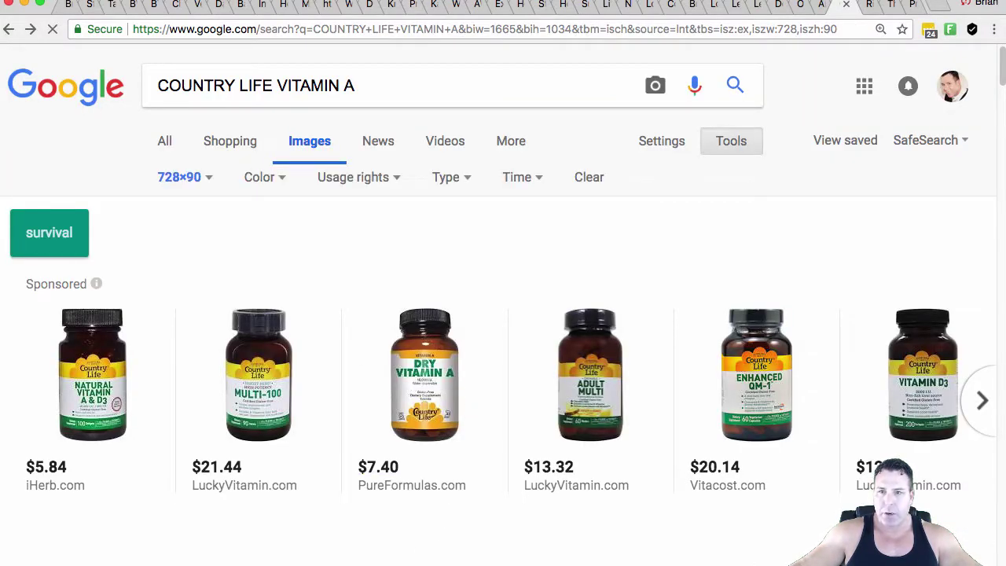
left_click(31, 30)
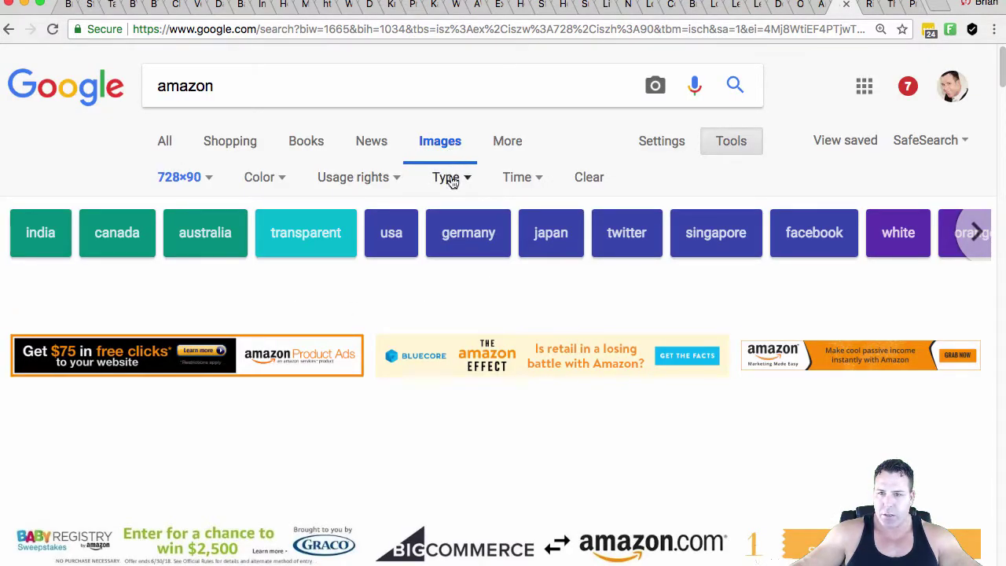
left_click(194, 179)
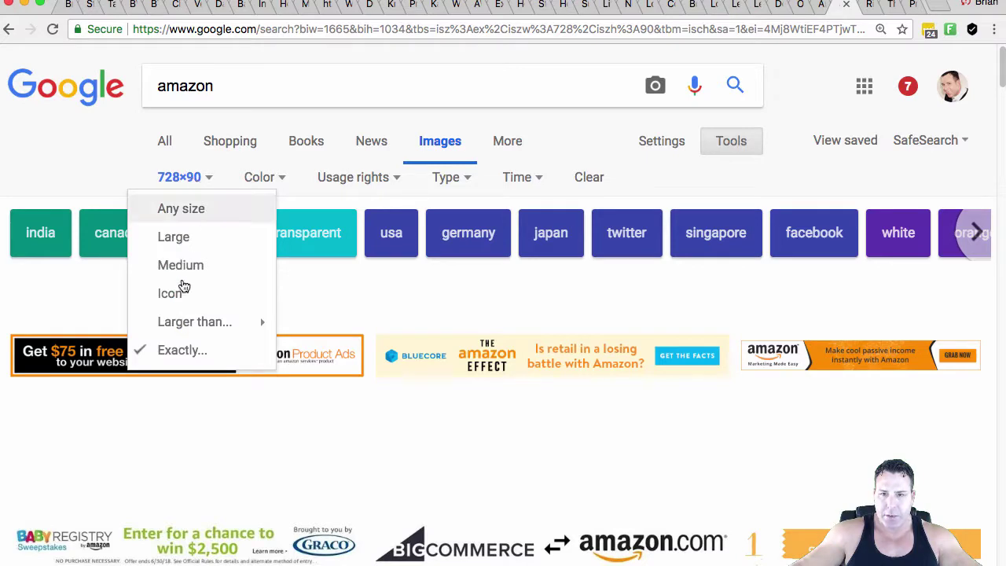
left_click(195, 349)
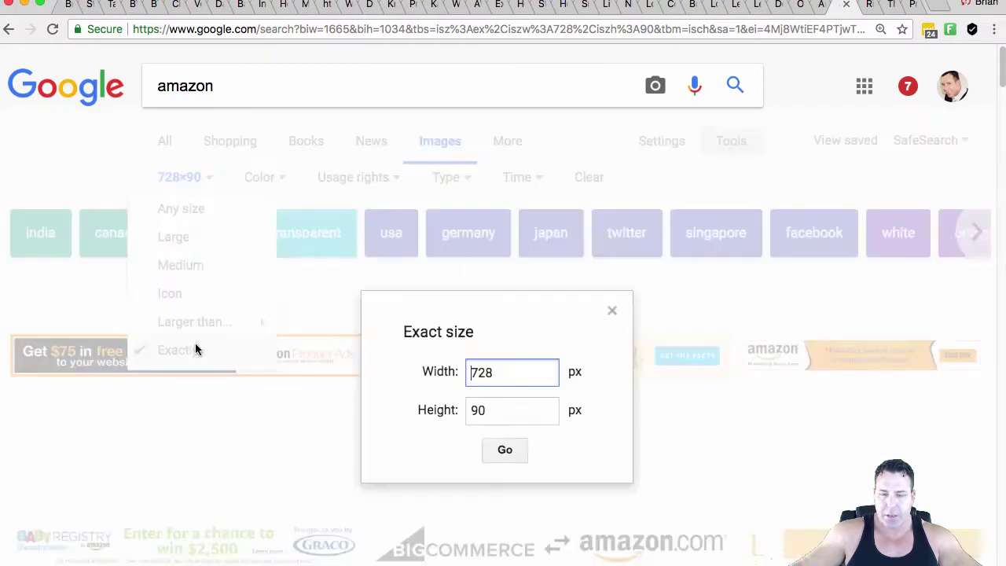
left_click(511, 451)
Find the 728 × 90 Amazon "Shop. Connect. Enjoy." banner in the image results and copy its link address
scroll(747, 472, "down", 5)
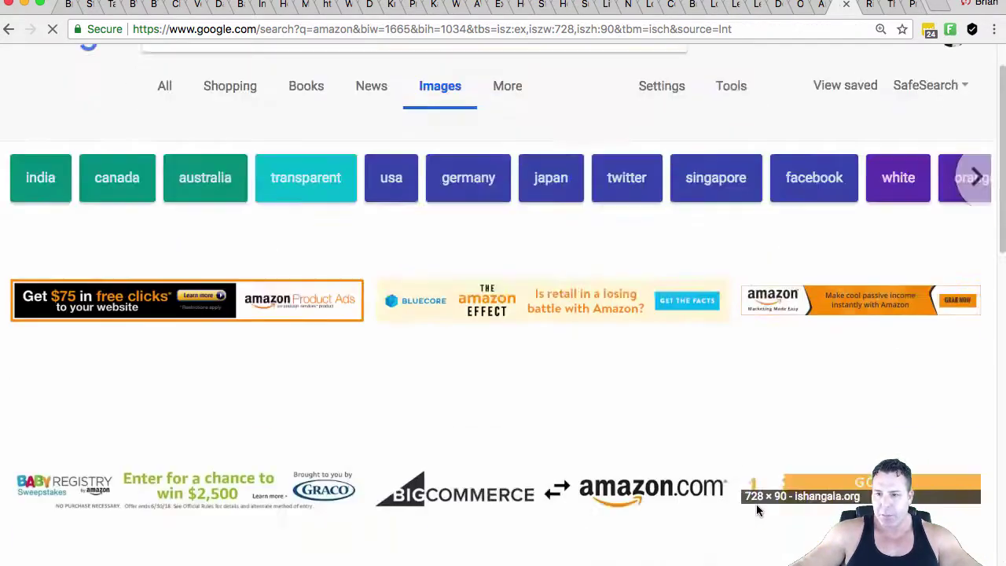
scroll(735, 425, "down", 5)
scroll(731, 419, "up", 3)
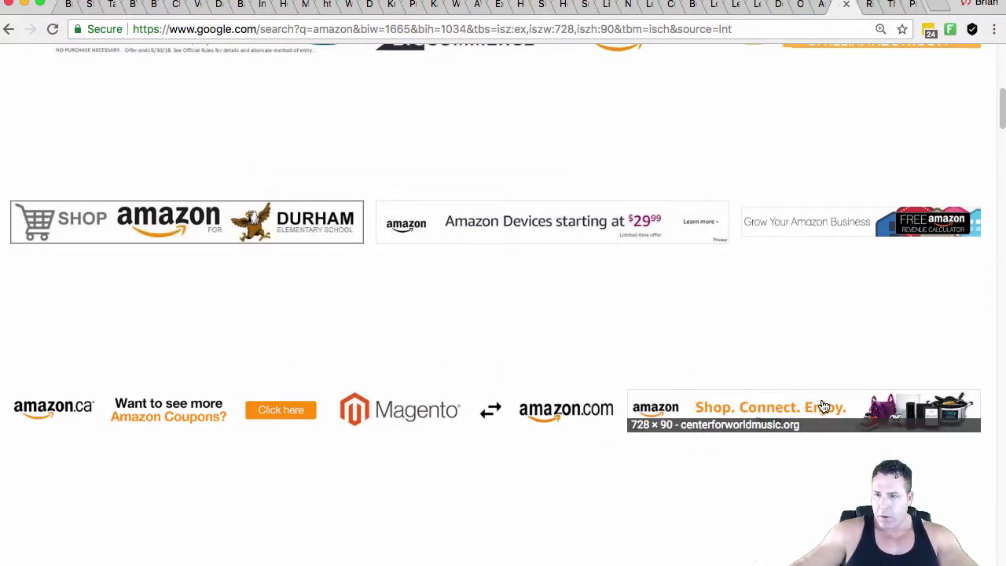
right_click(778, 413)
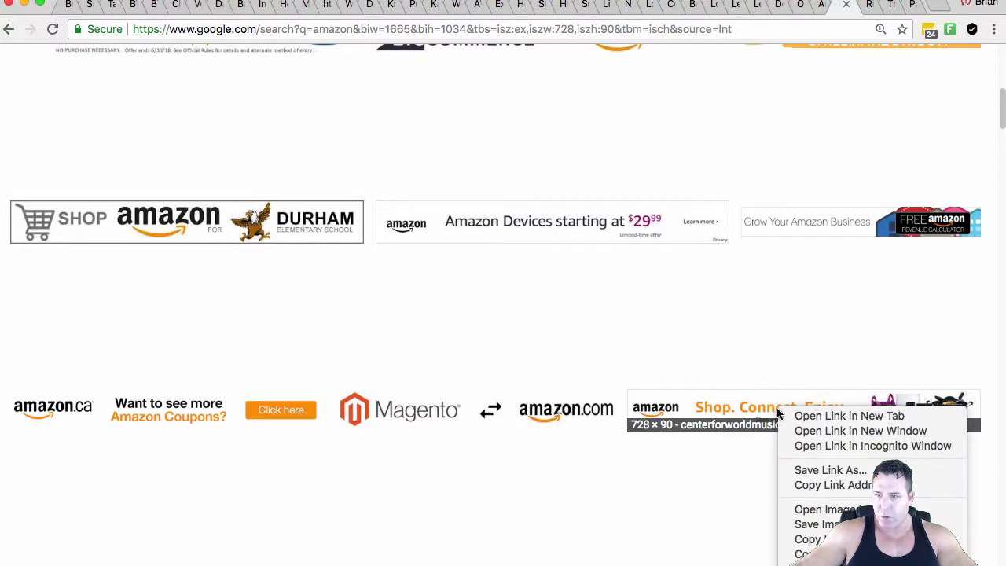
left_click(823, 486)
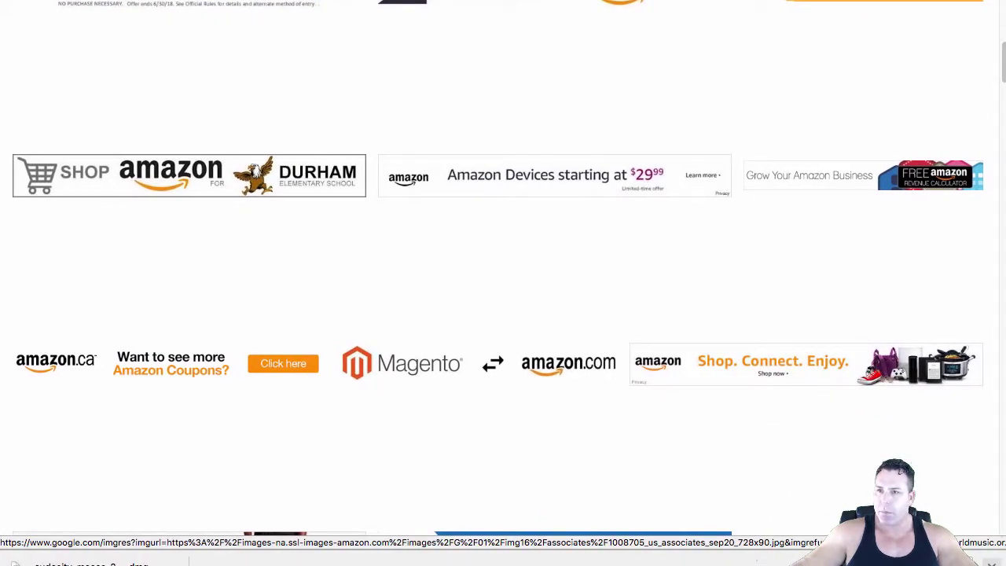
Return to the Leafy Fresh Greens site and open the Newspaper Theme panel from its WordPress Dashboard
key("ctrl+Tab")
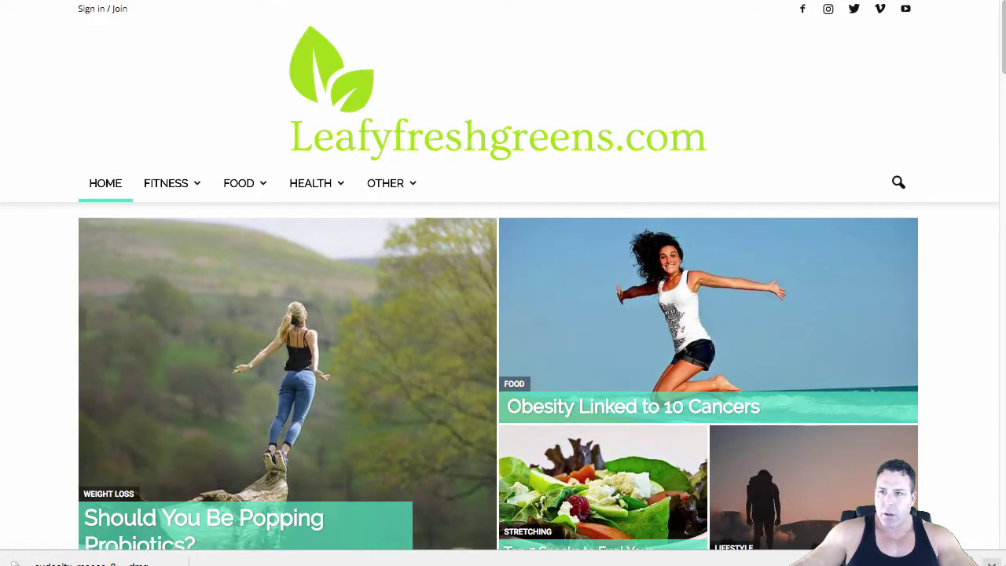
key("ctrl+Tab")
left_click(94, 15)
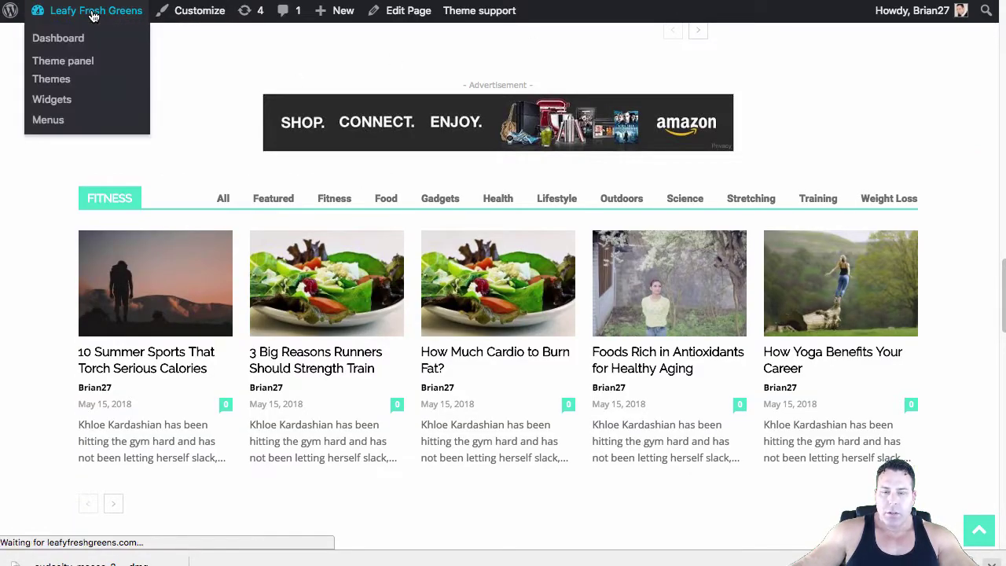
left_click(58, 39)
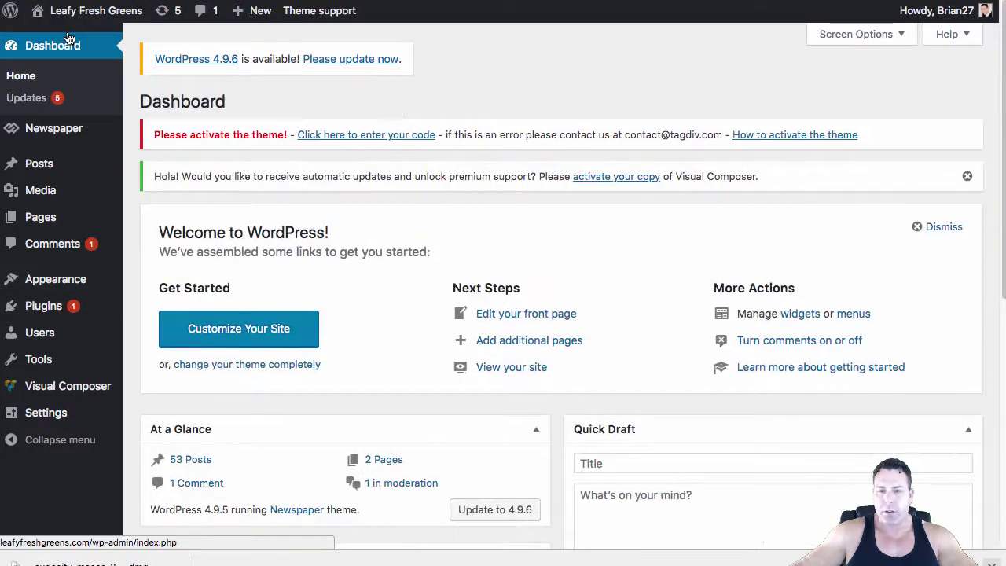
mouse_move(59, 139)
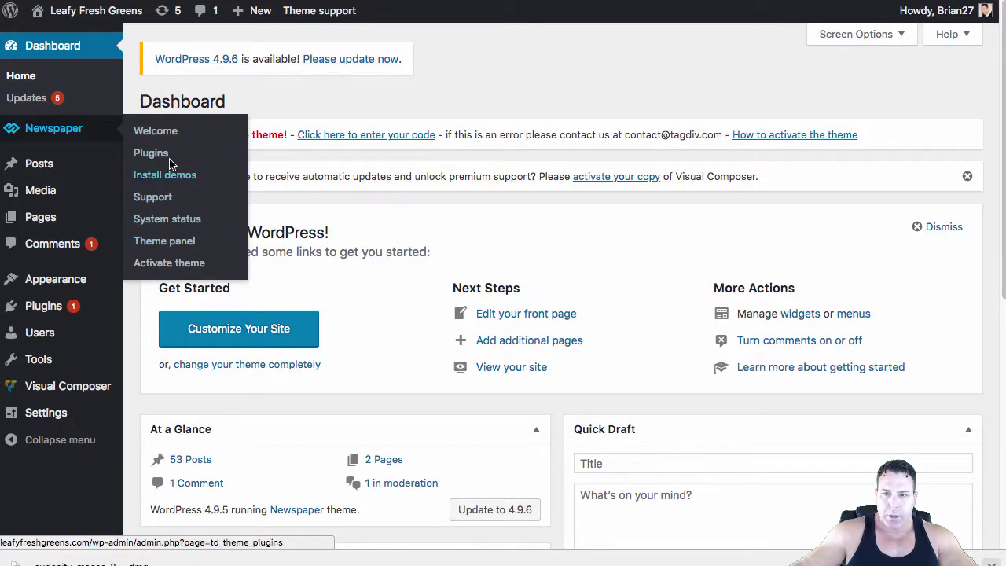
left_click(165, 246)
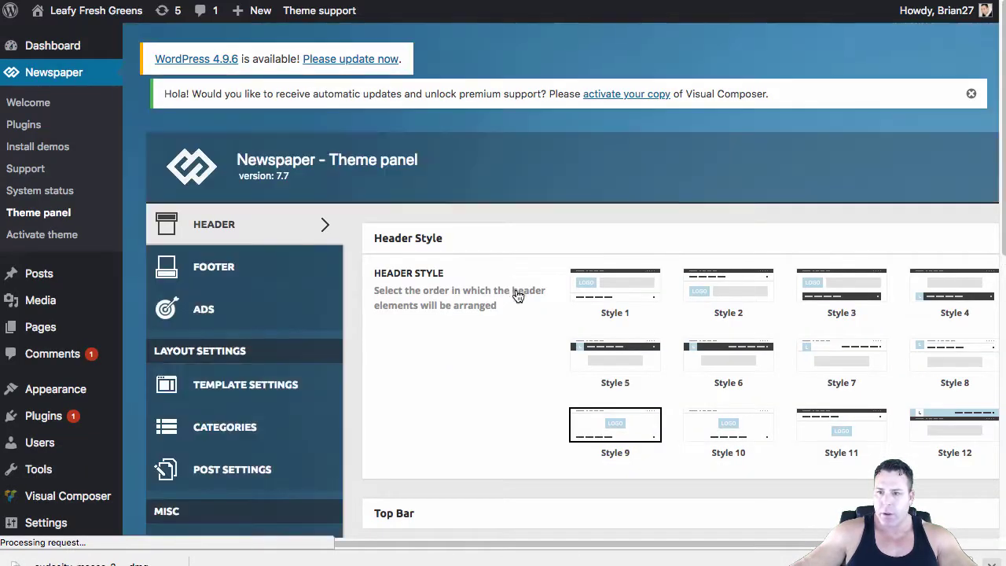
Look over the Theme panel's header settings, from the header styles down to iOS Bookmarklet, and its list of sections
scroll(635, 316, "down", 10)
scroll(464, 335, "up", 2)
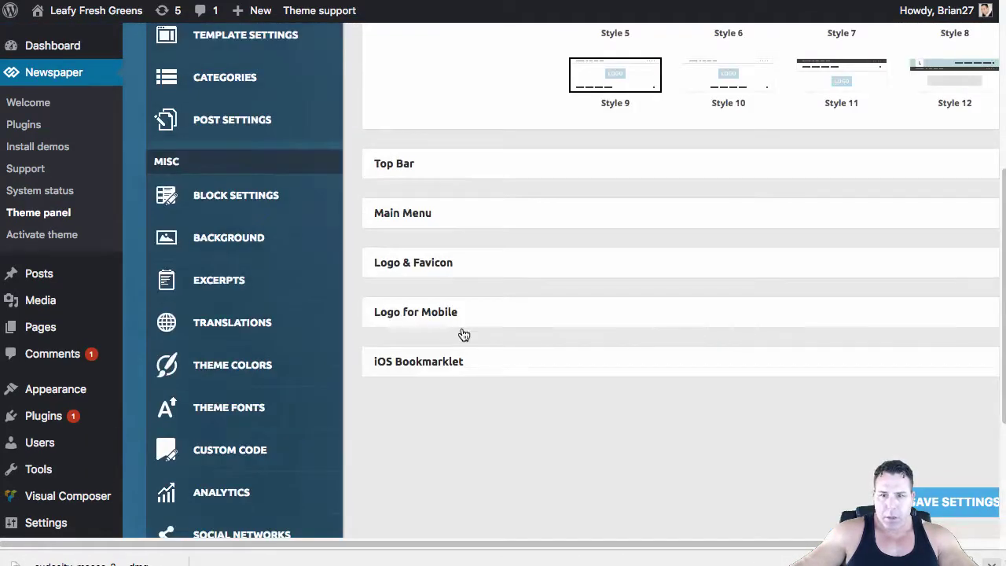
scroll(323, 338, "down", 3)
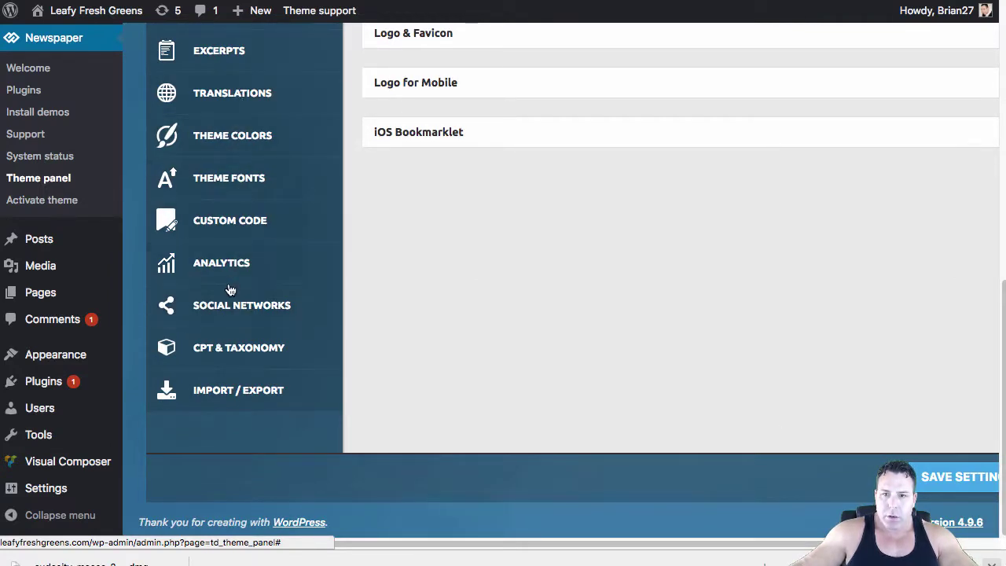
scroll(236, 354, "up", 3)
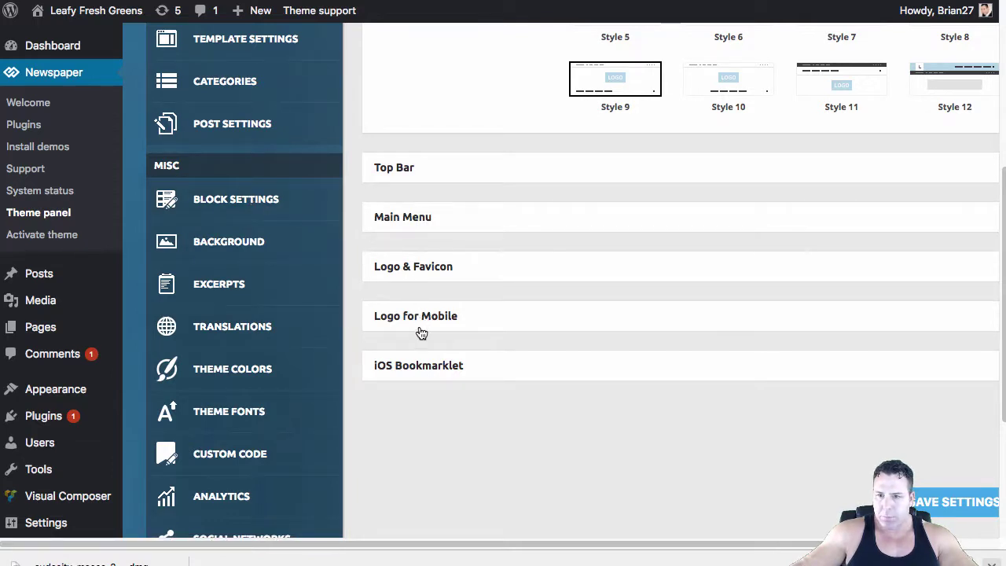
scroll(432, 315, "up", 3)
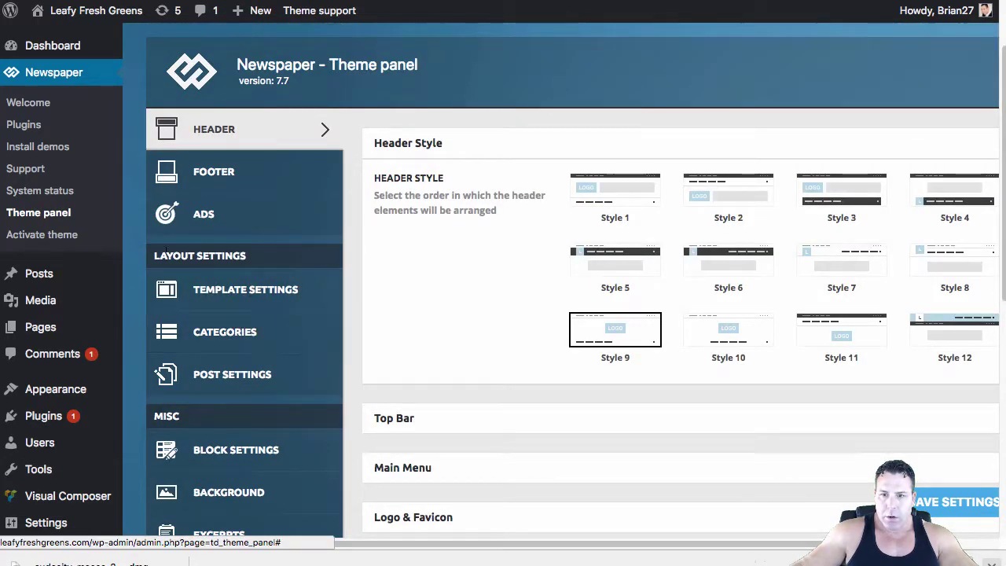
scroll(240, 330, "down", 1)
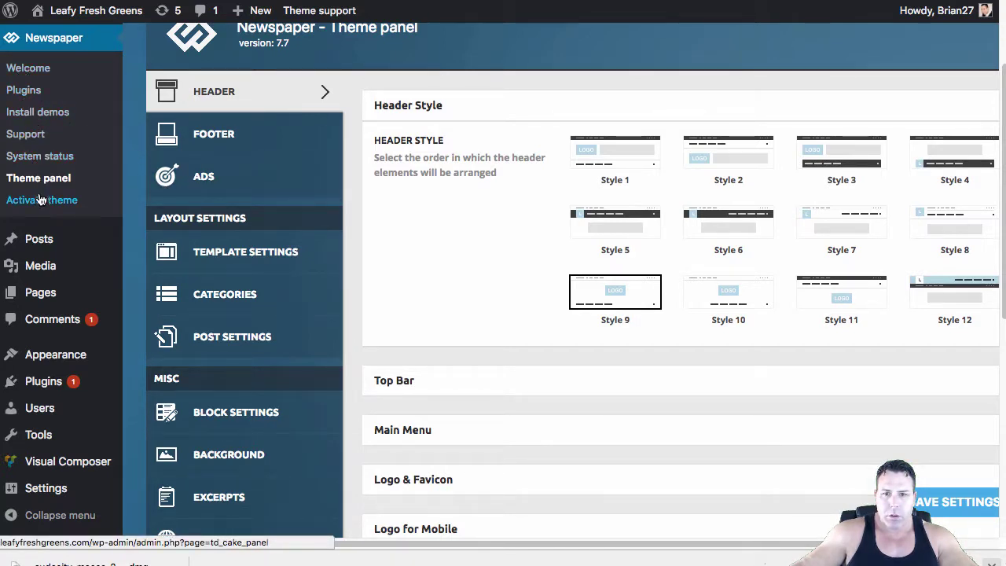
scroll(235, 262, "down", 3)
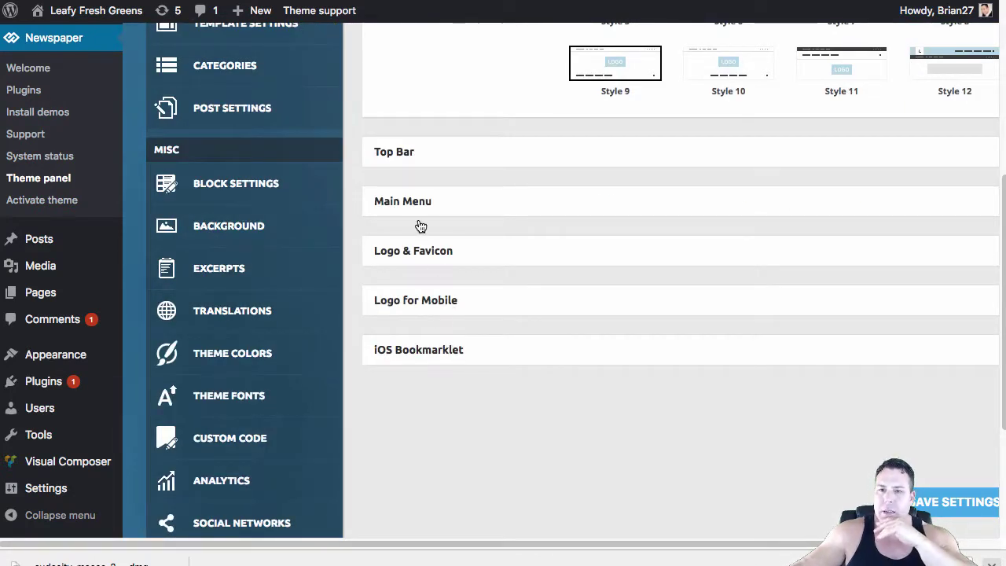
Check the theme's Background, Excerpts, Translations, Theme Colors and Custom Code settings
left_click(243, 236)
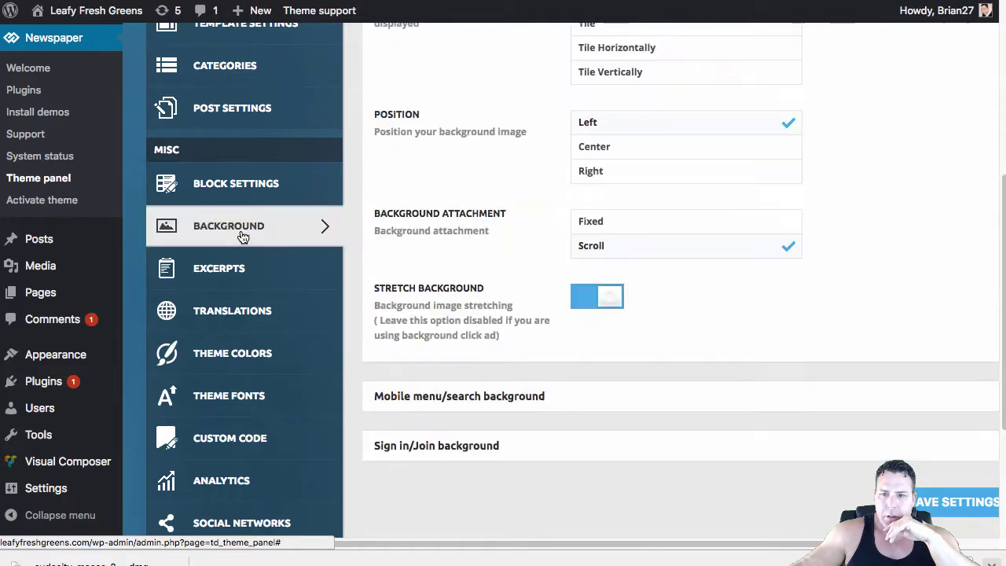
left_click(234, 277)
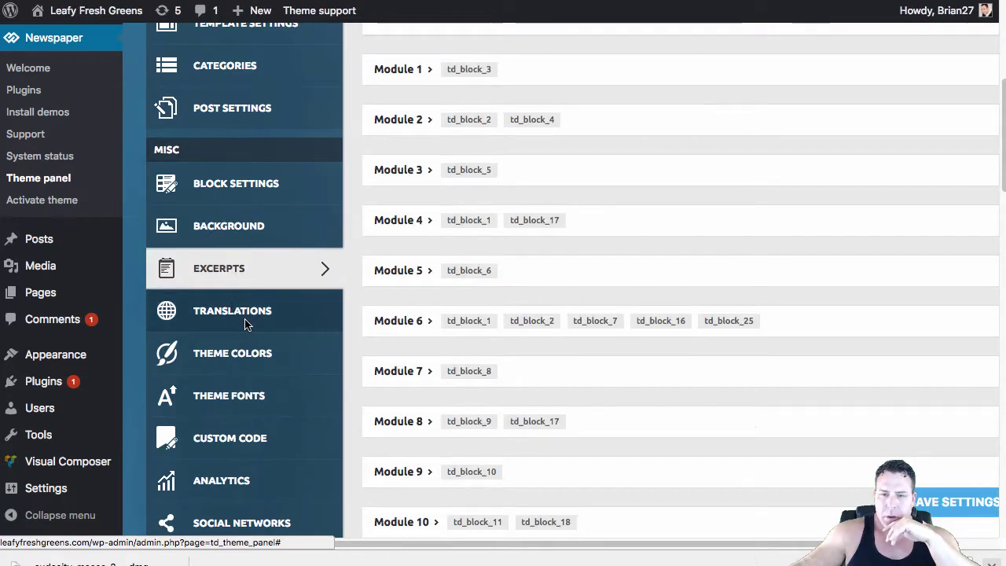
left_click(246, 322)
left_click(248, 363)
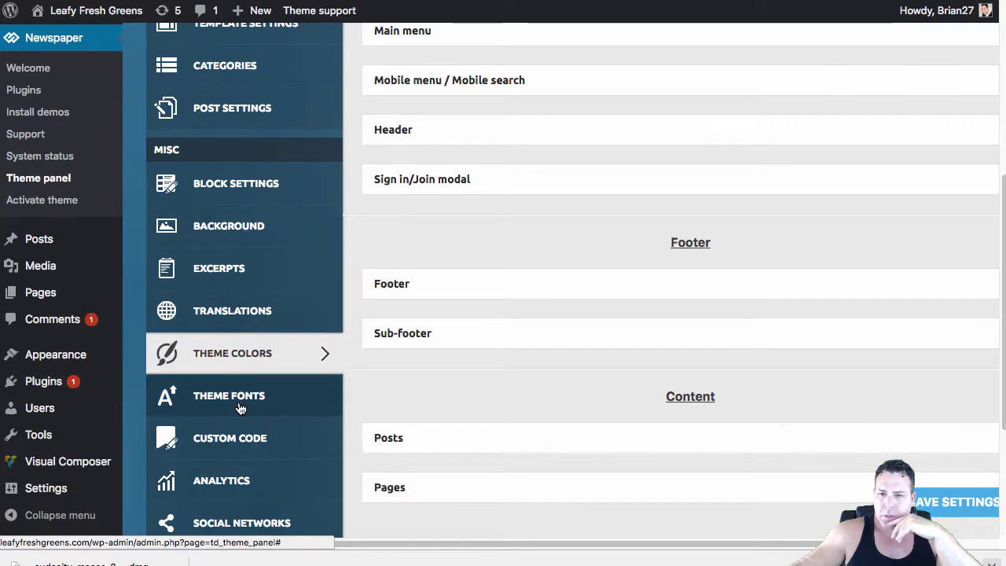
left_click(245, 444)
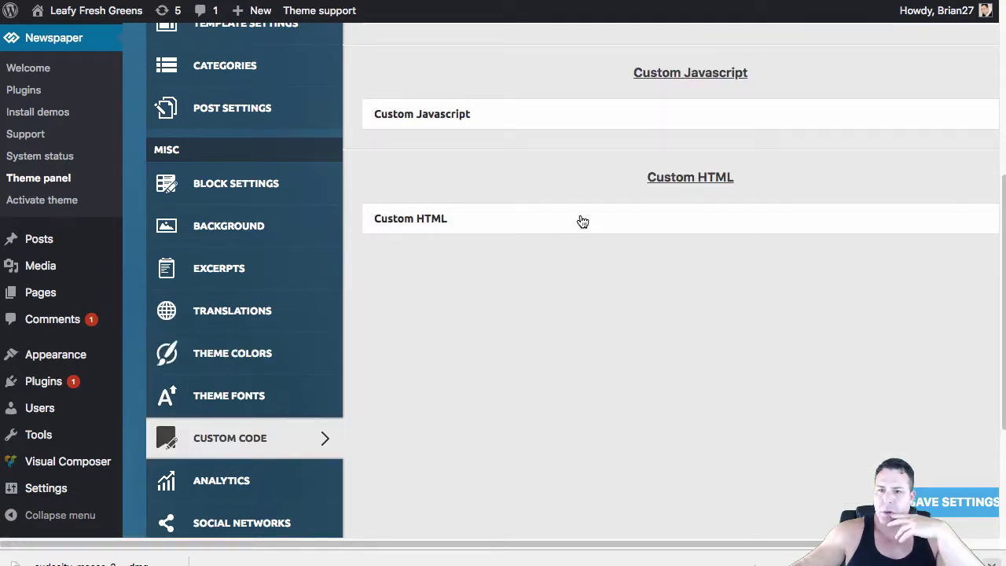
scroll(581, 218, "down", 2)
Check the Analytics, Social Networks and CPT & Taxonomy settings, and try Import / Export but stay in the Theme panel
left_click(236, 438)
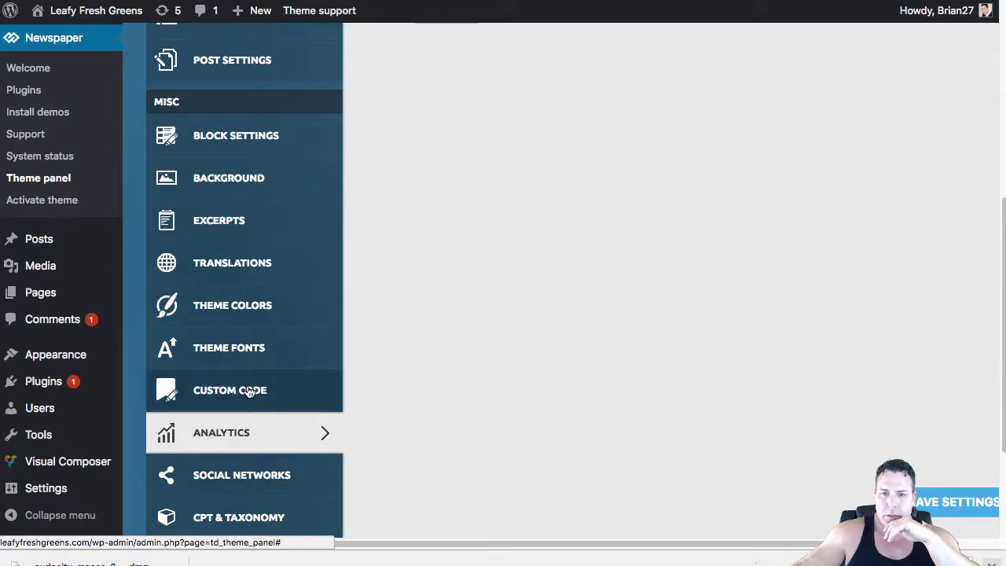
left_click(252, 490)
left_click(252, 509)
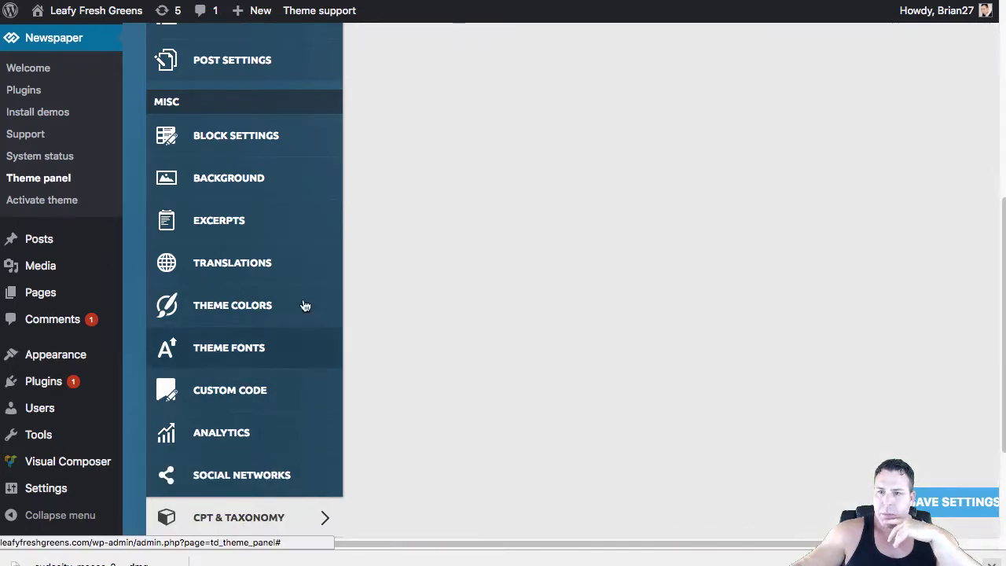
scroll(283, 354, "down", 4)
left_click(260, 390)
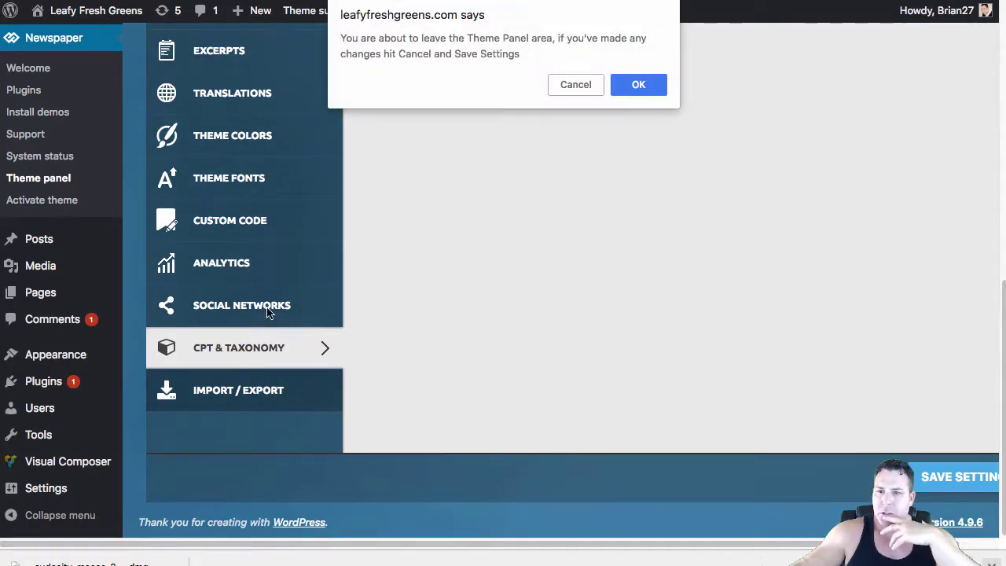
left_click(578, 81)
Revisit Analytics and Custom Code, and examine the Theme Fonts page from Custom Fonts through all of its Font Settings
left_click(247, 264)
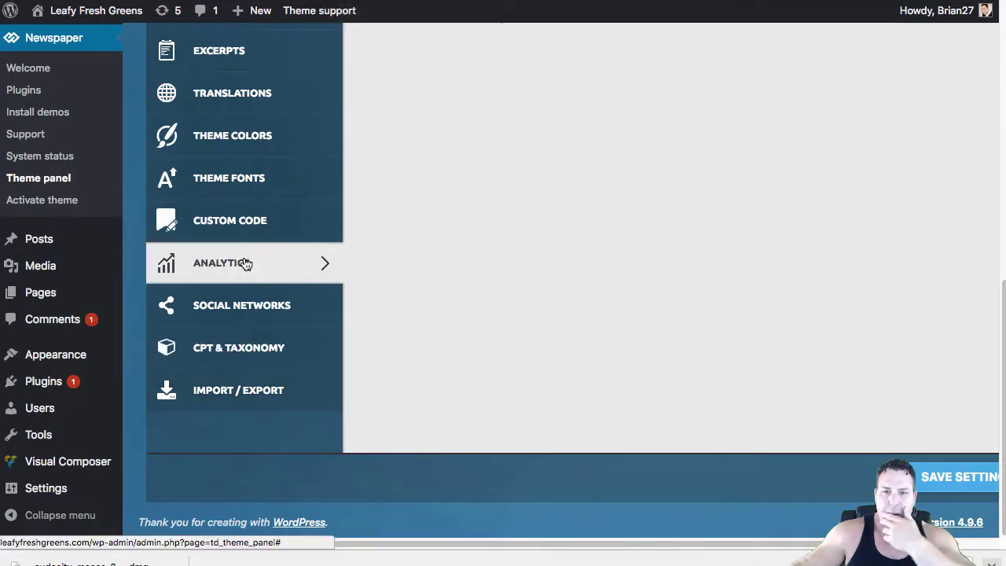
left_click(244, 226)
left_click(247, 181)
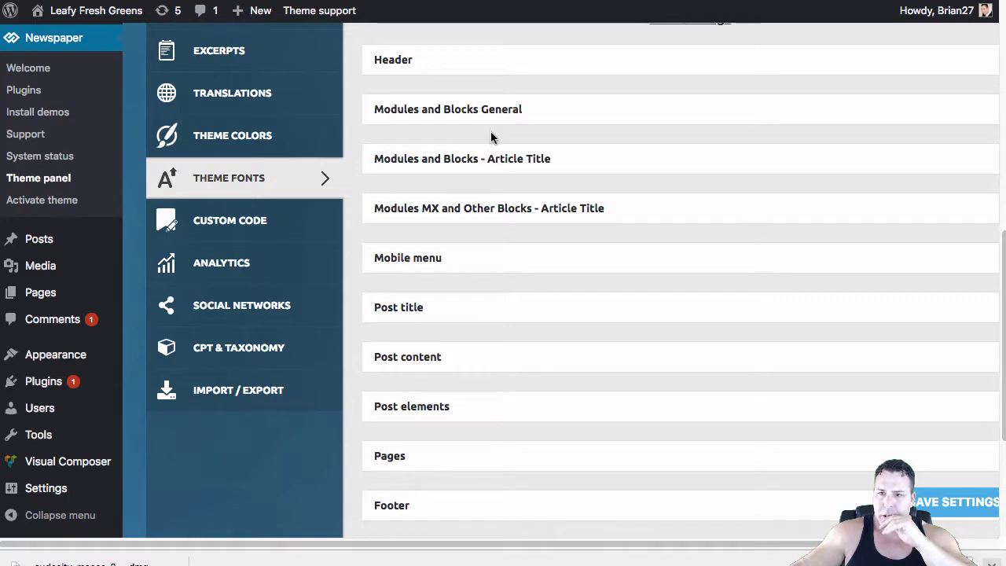
scroll(487, 218, "up", 3)
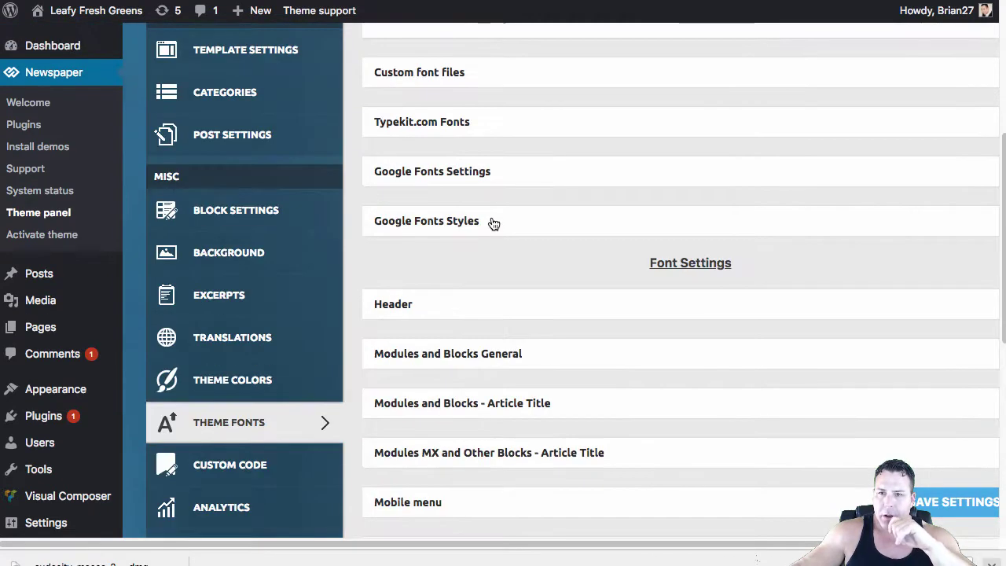
scroll(615, 241, "up", 3)
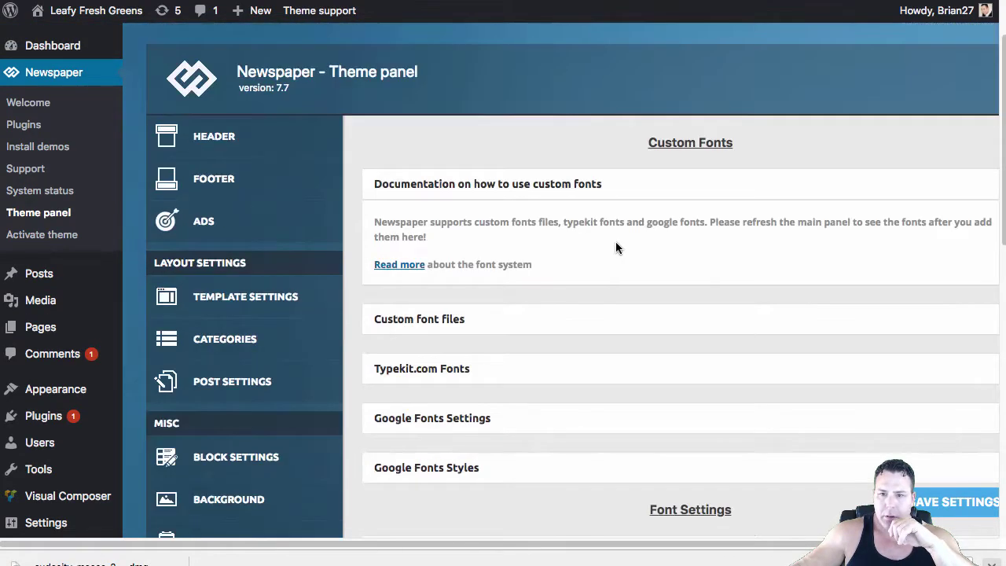
scroll(616, 242, "down", 1)
scroll(451, 281, "down", 2)
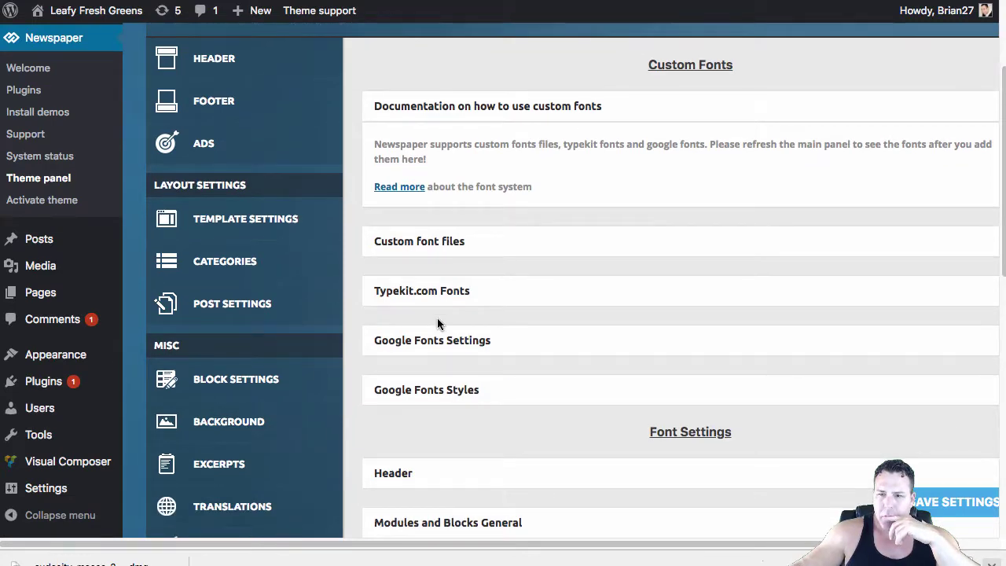
scroll(446, 351, "down", 7)
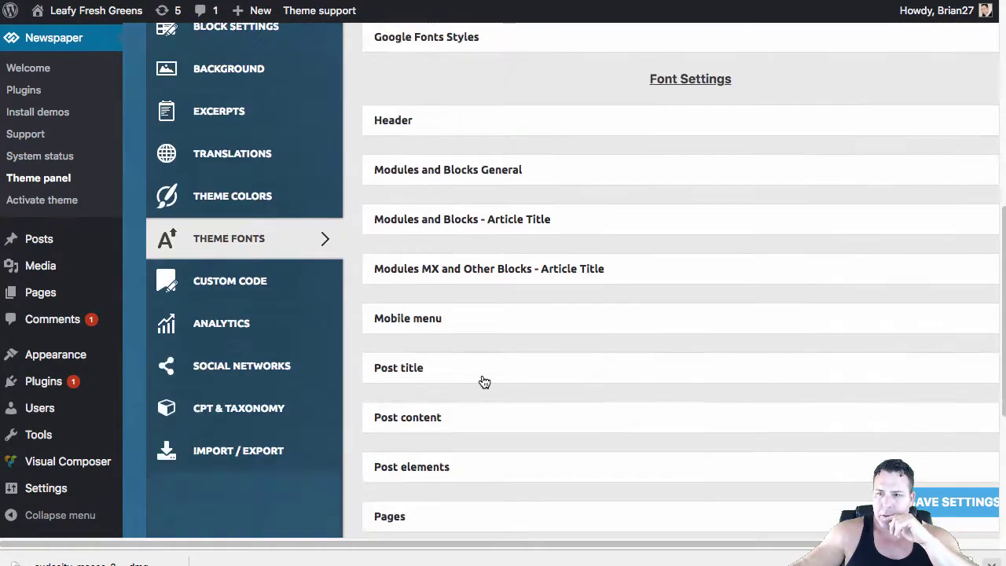
scroll(484, 363, "down", 1)
scroll(402, 321, "up", 6)
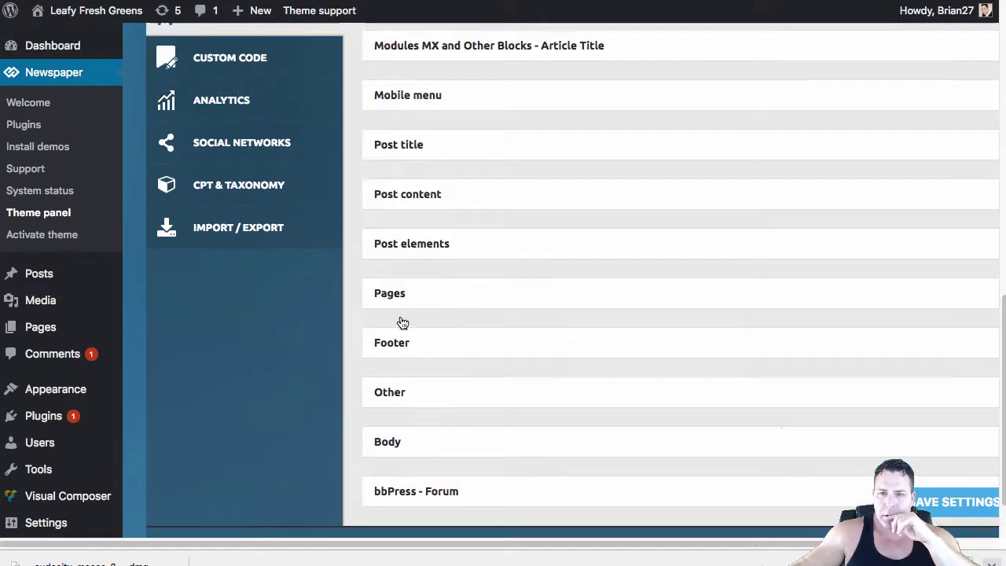
Review the theme's color, excerpt and background settings, and examine the block header templates and other Block Settings
left_click(261, 355)
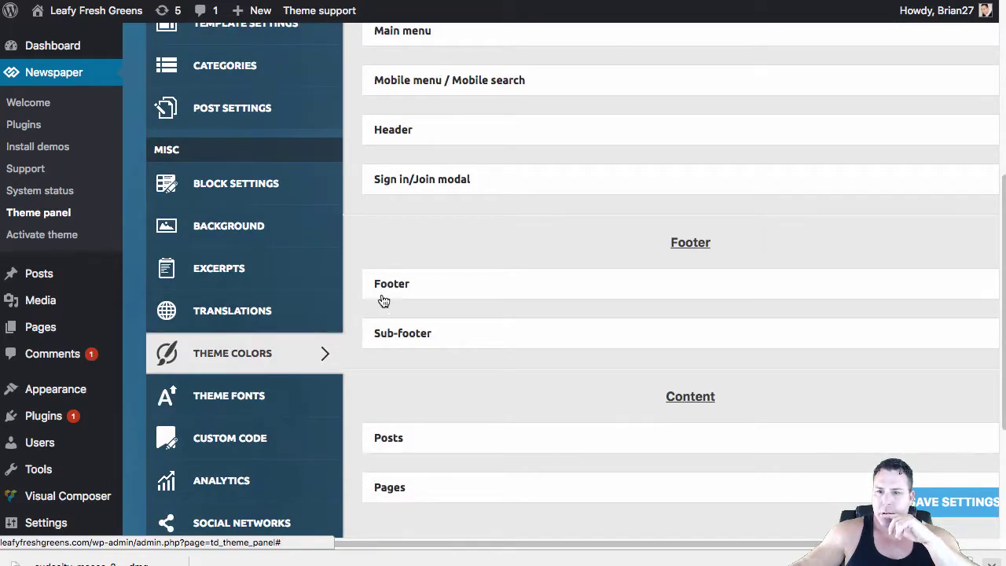
scroll(384, 301, "up", 2)
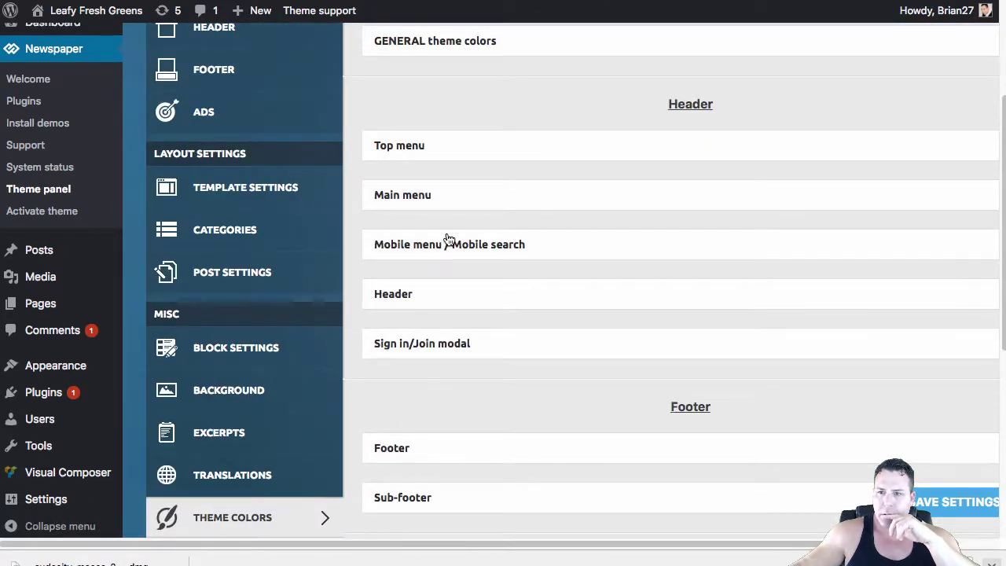
left_click(236, 435)
left_click(245, 391)
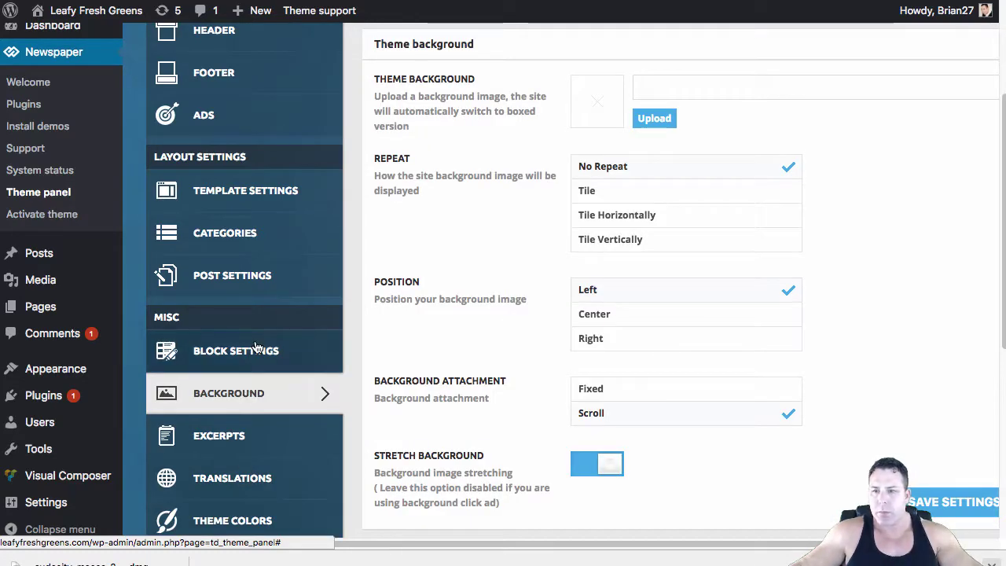
scroll(607, 265, "down", 4)
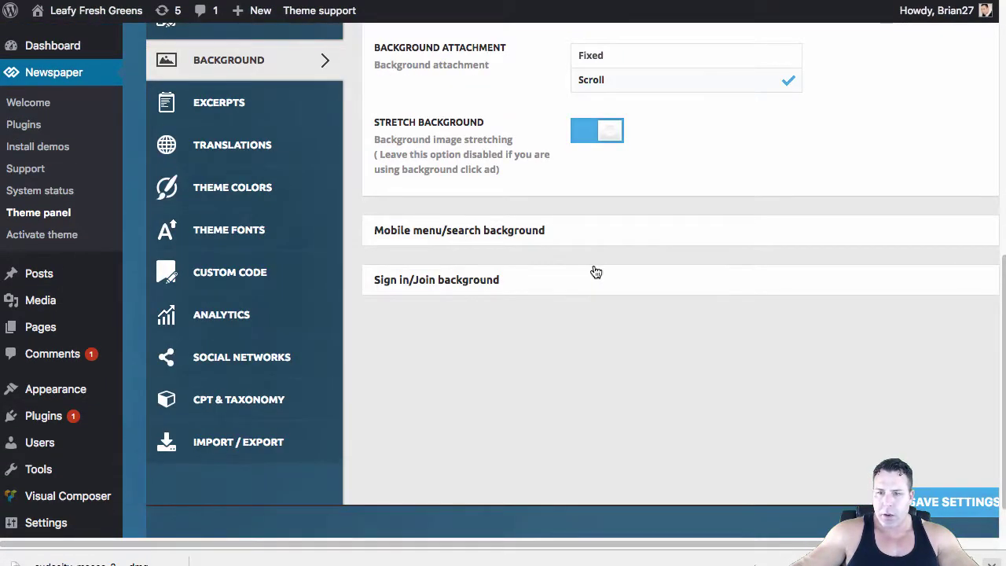
scroll(599, 268, "up", 3)
left_click(247, 250)
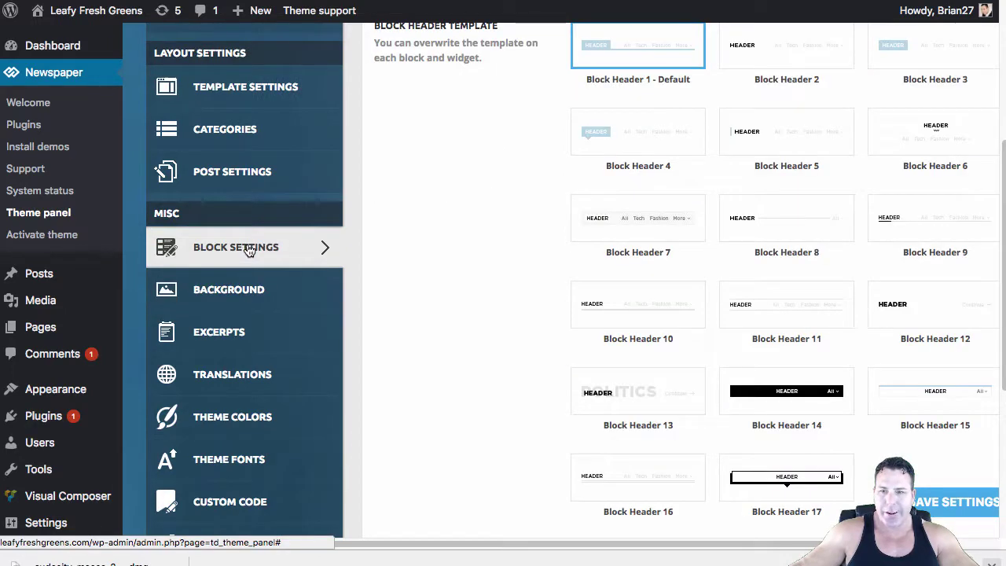
scroll(729, 154, "down", 4)
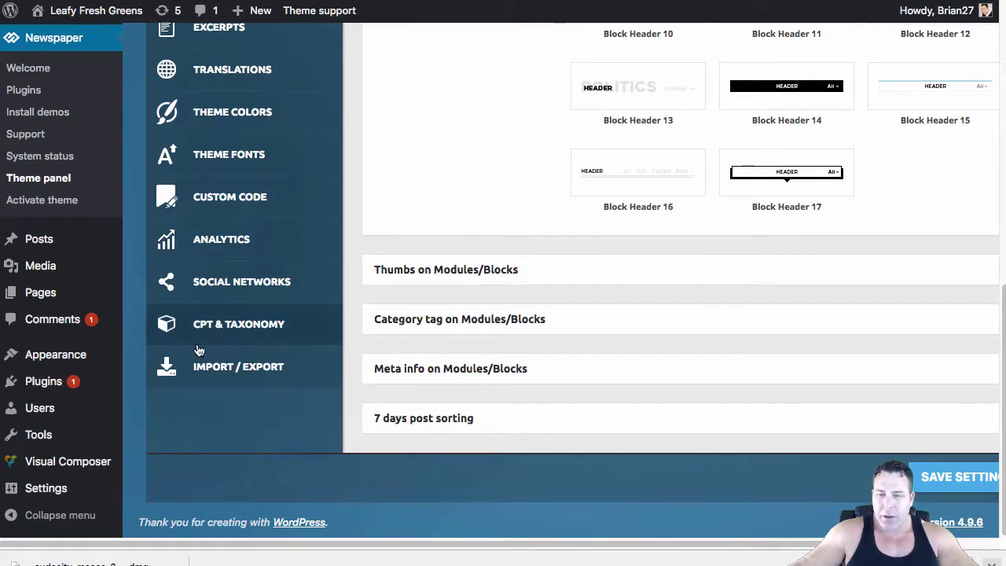
Open the Widgets page and examine the [tagDiv] Ad box settings in the Newspaper default sidebar
mouse_move(55, 386)
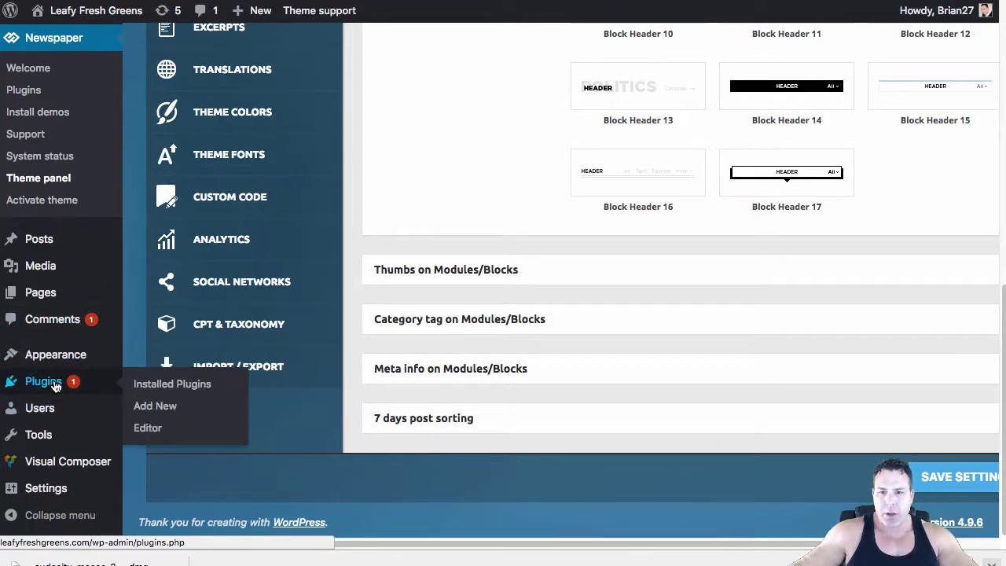
mouse_move(94, 360)
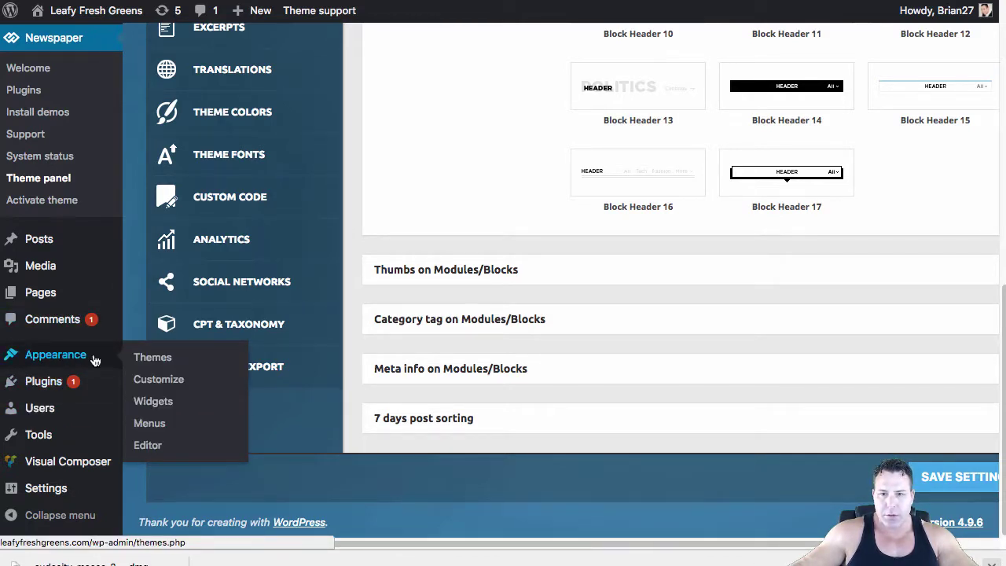
left_click(153, 401)
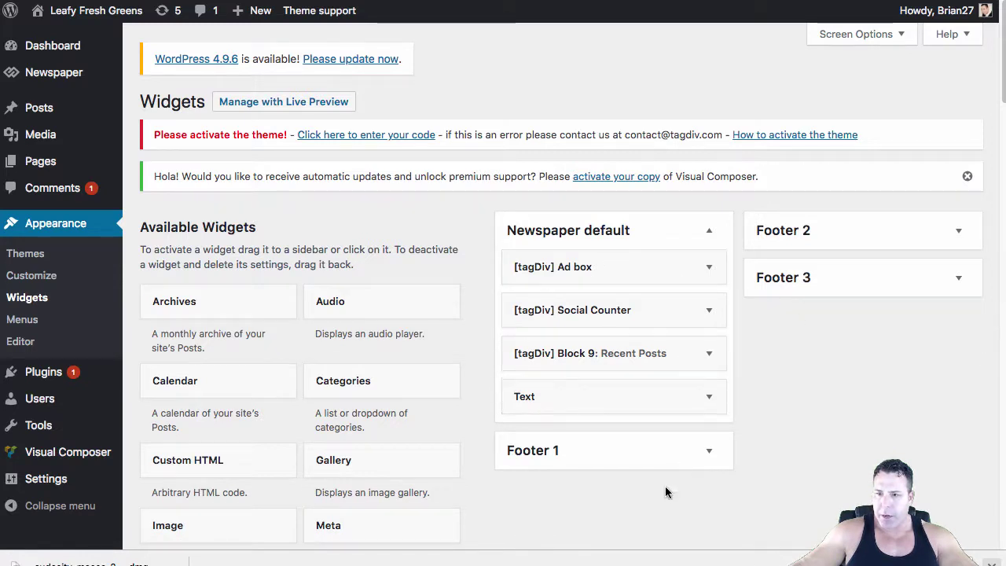
scroll(601, 392, "down", 1)
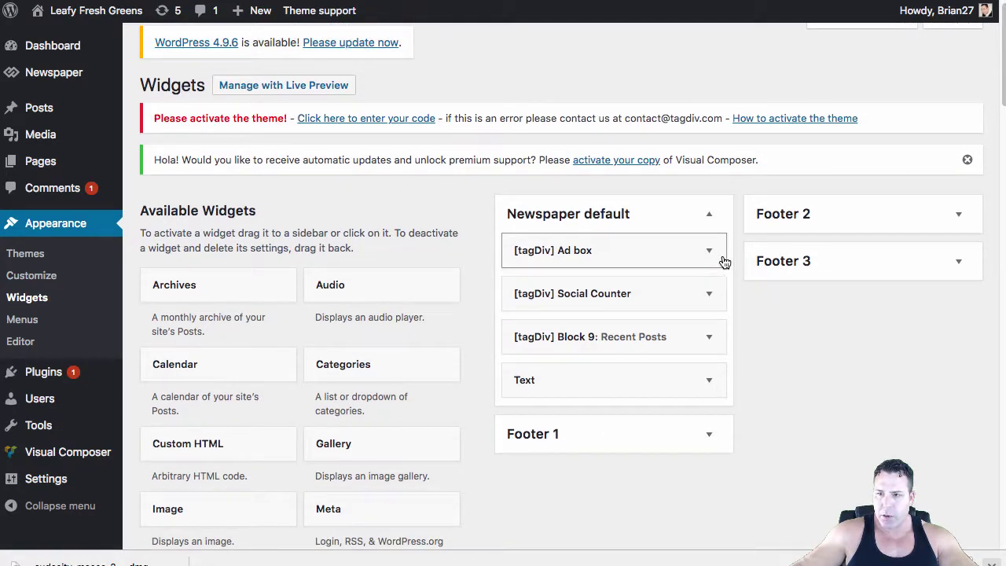
left_click(711, 253)
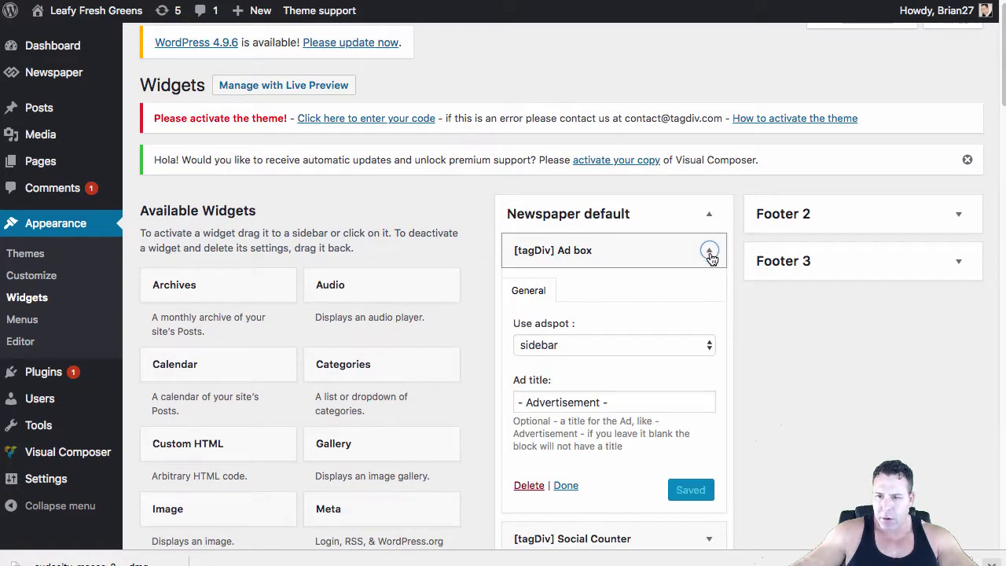
scroll(668, 389, "down", 5)
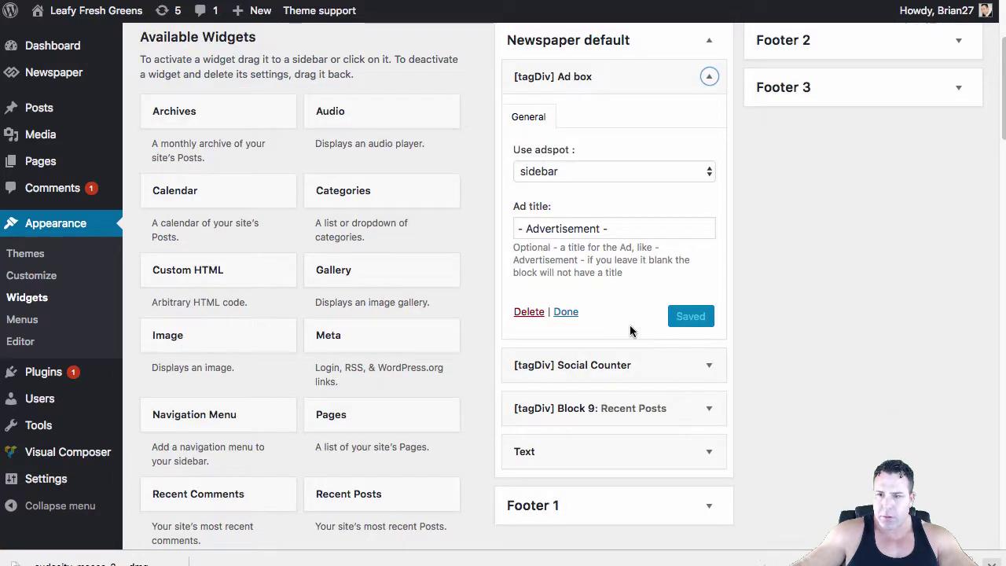
left_click(636, 225)
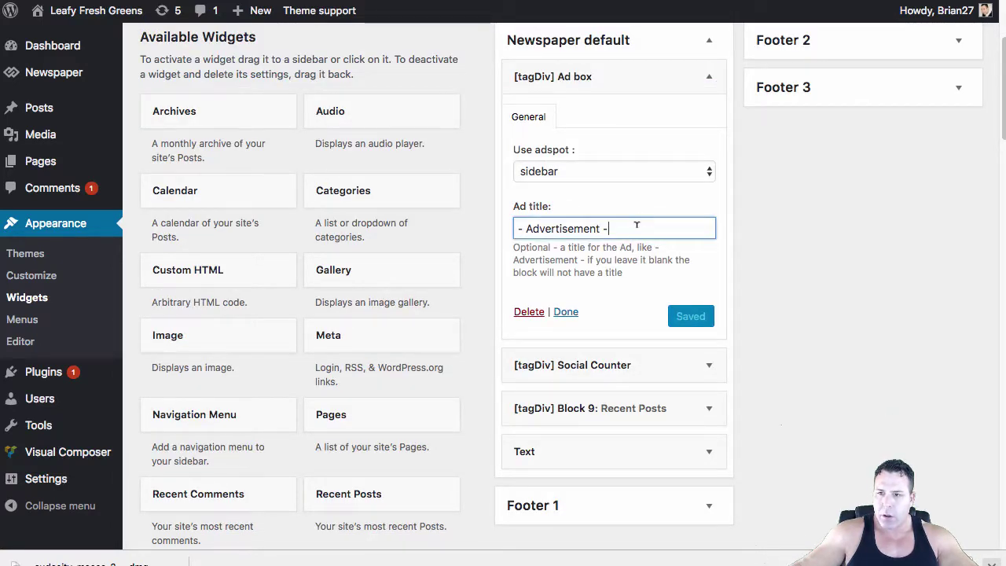
Collapse and reopen the [tagDiv] Ad box widget and check its adspot and ad title again
scroll(637, 228, "up", 5)
left_click(590, 267)
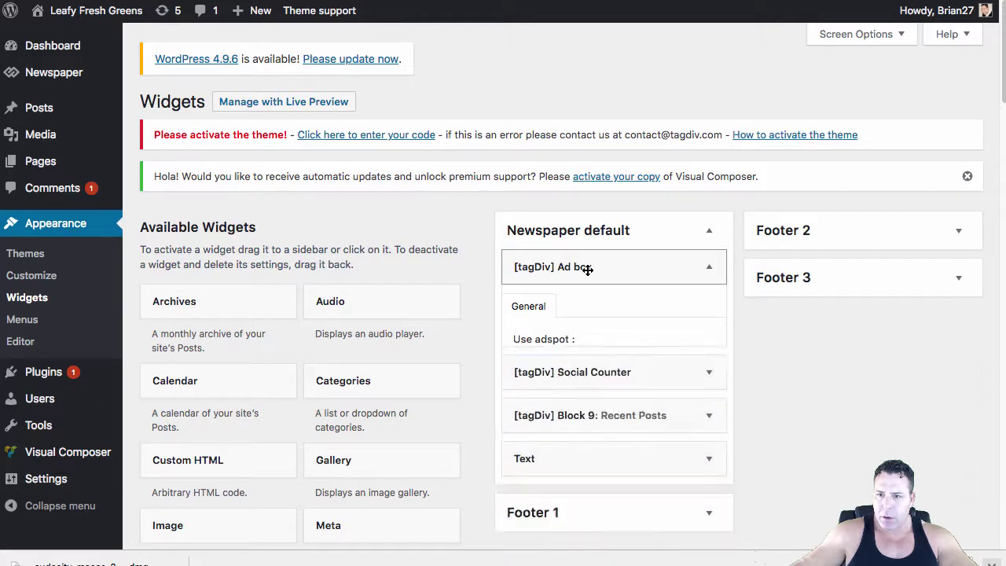
left_click(587, 268)
left_click(583, 267)
left_click(584, 271)
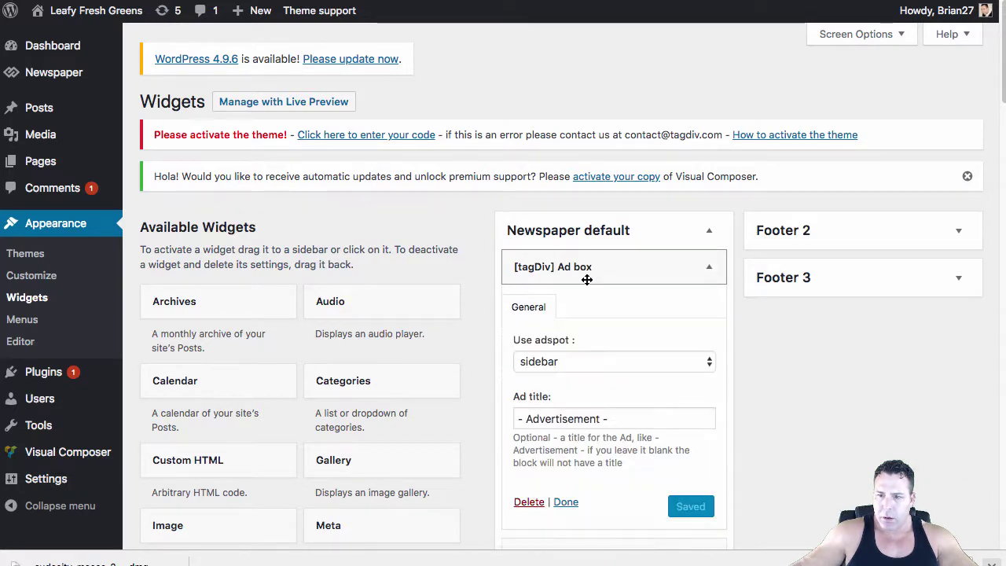
left_click(570, 418)
scroll(584, 492, "down", 3)
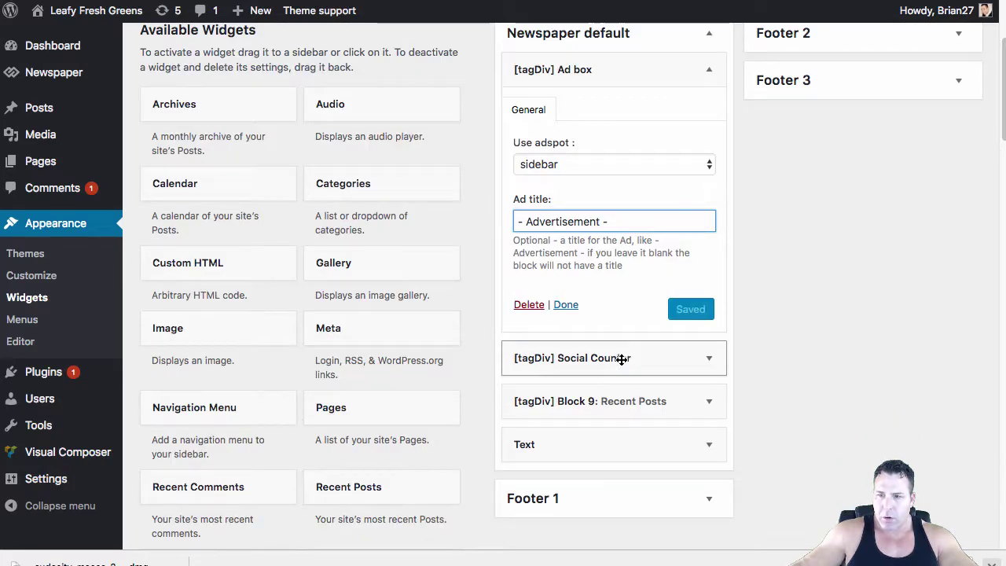
Expand the Newspaper default sidebar's Text widget, view the Amazon product ad in it, and collapse it again
left_click(709, 445)
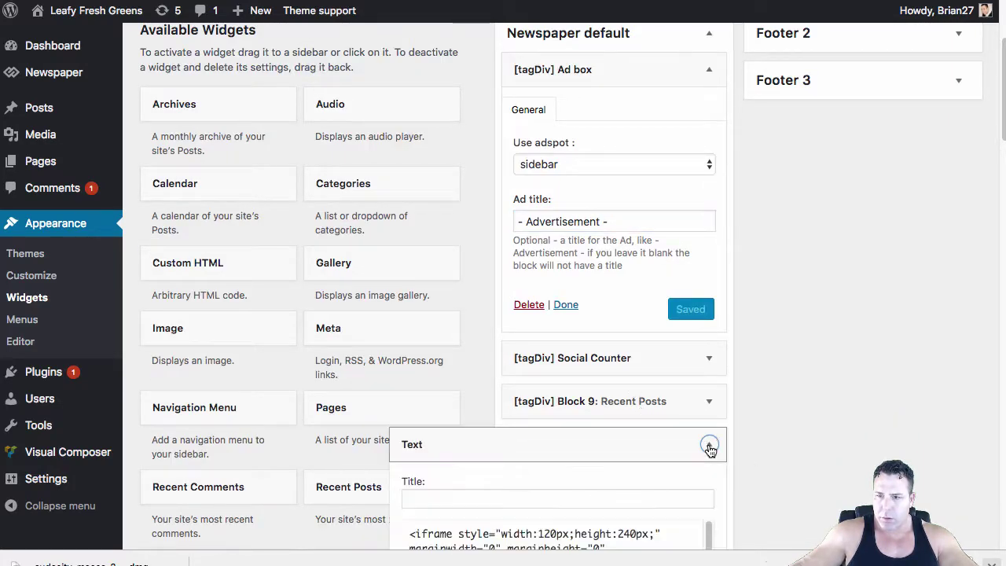
scroll(679, 440, "down", 4)
key("super+v")
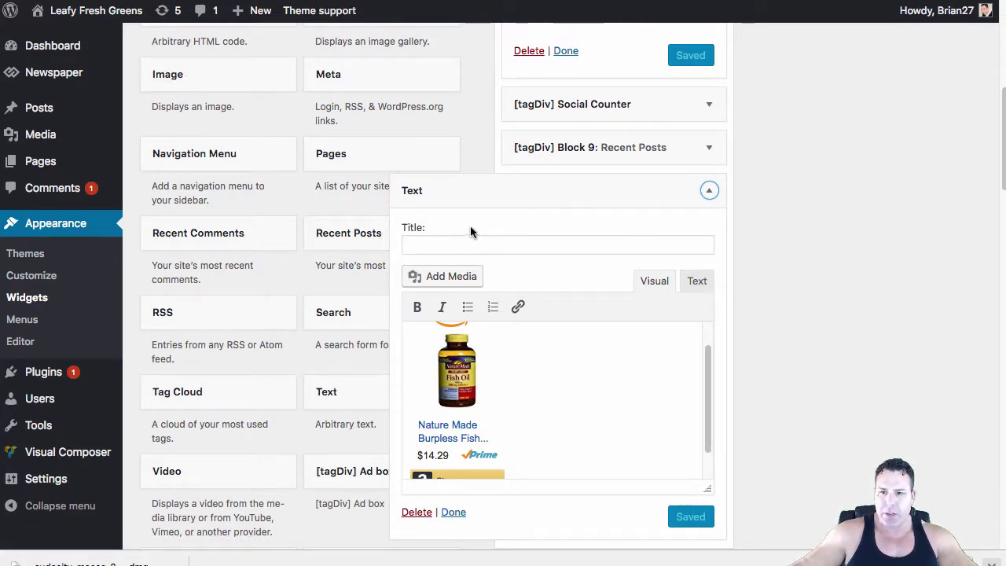
left_click(710, 192)
scroll(251, 329, "up", 1)
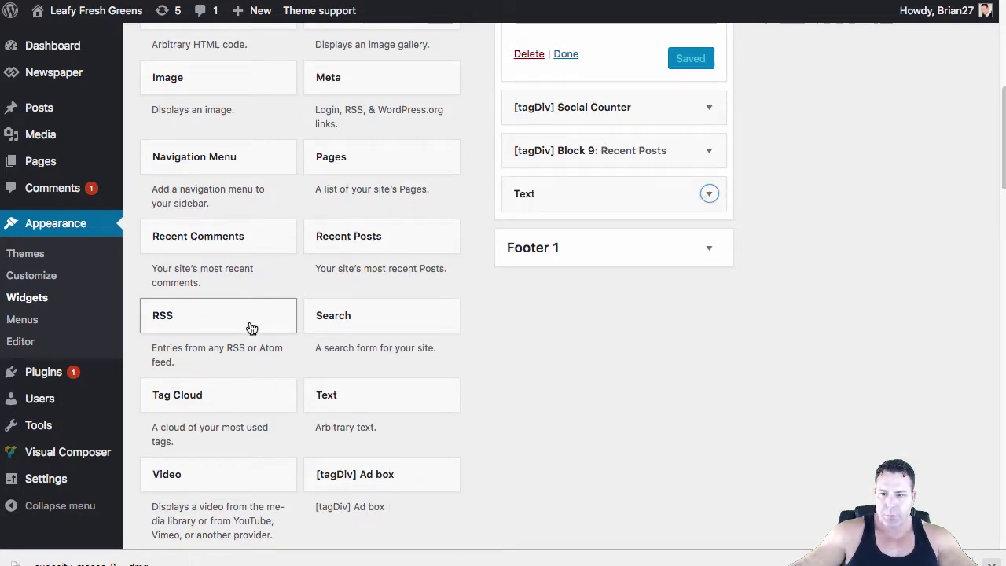
Add an empty Text widget above the existing one in the Newspaper default sidebar, and try to delete it
left_click(380, 410)
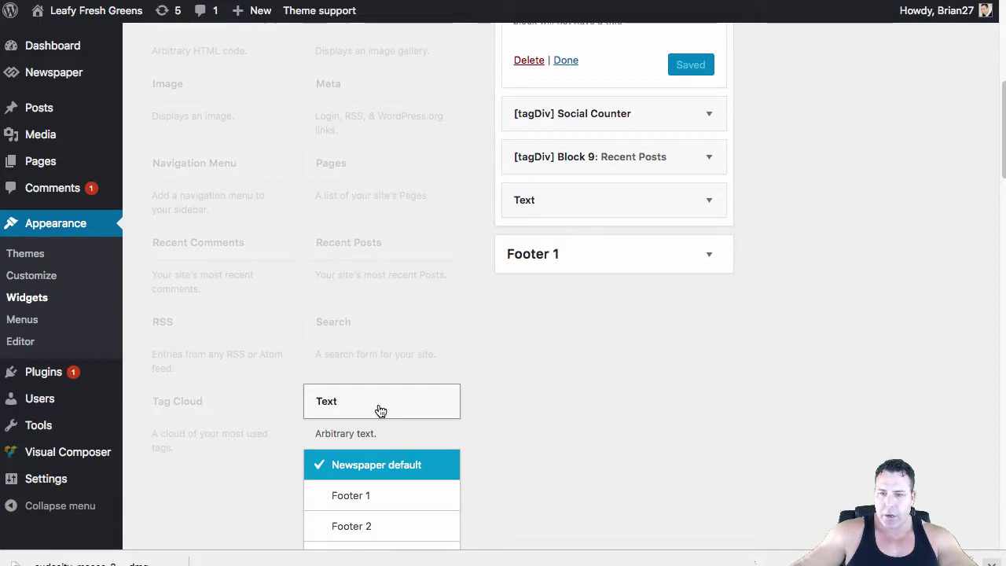
left_click(380, 411)
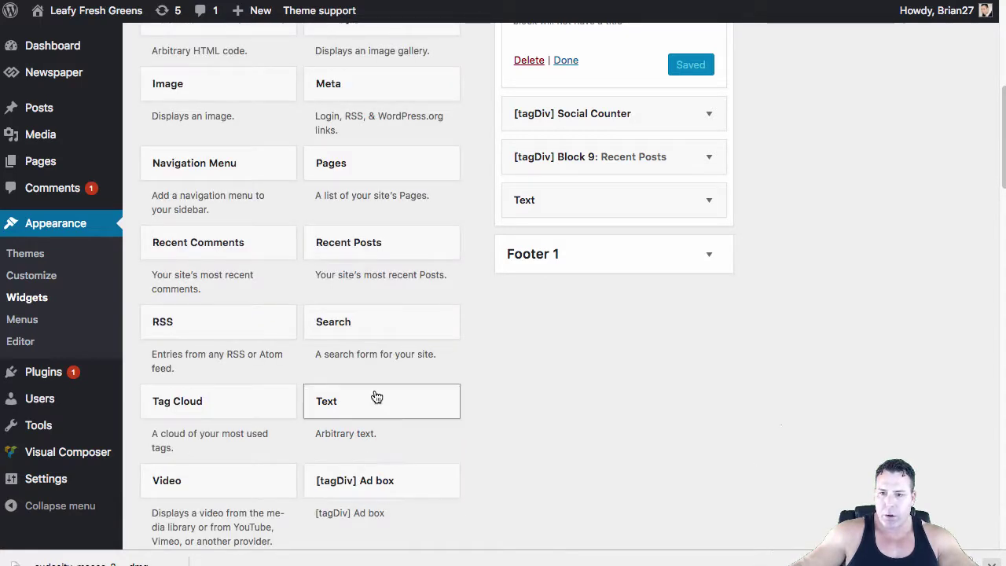
left_click_drag(377, 396, 616, 237)
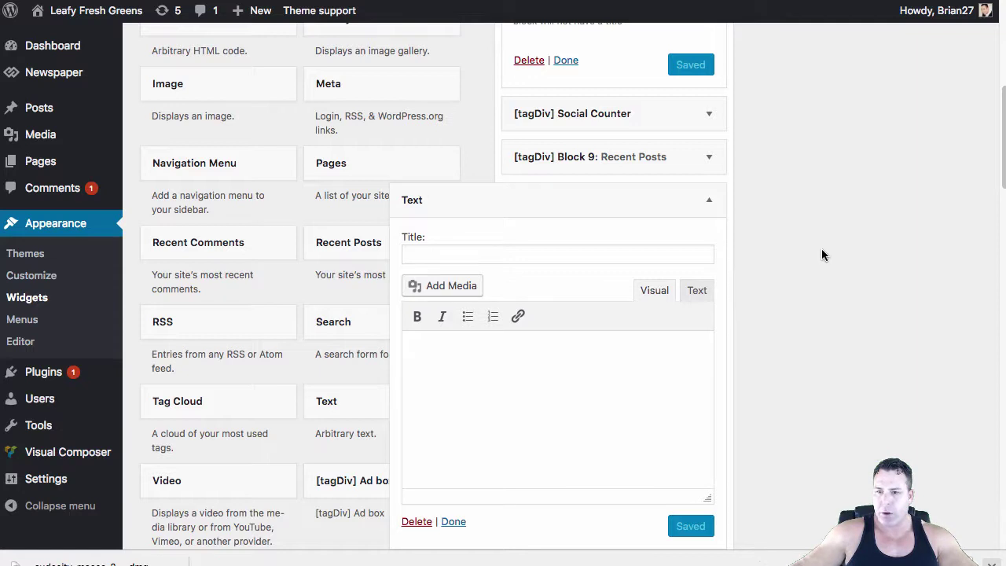
left_click(417, 522)
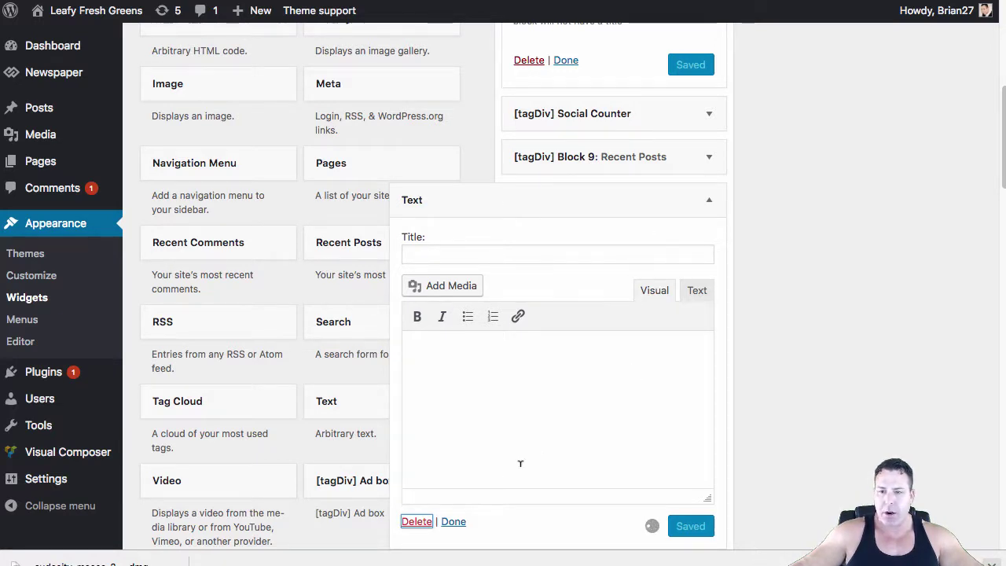
left_click(452, 521)
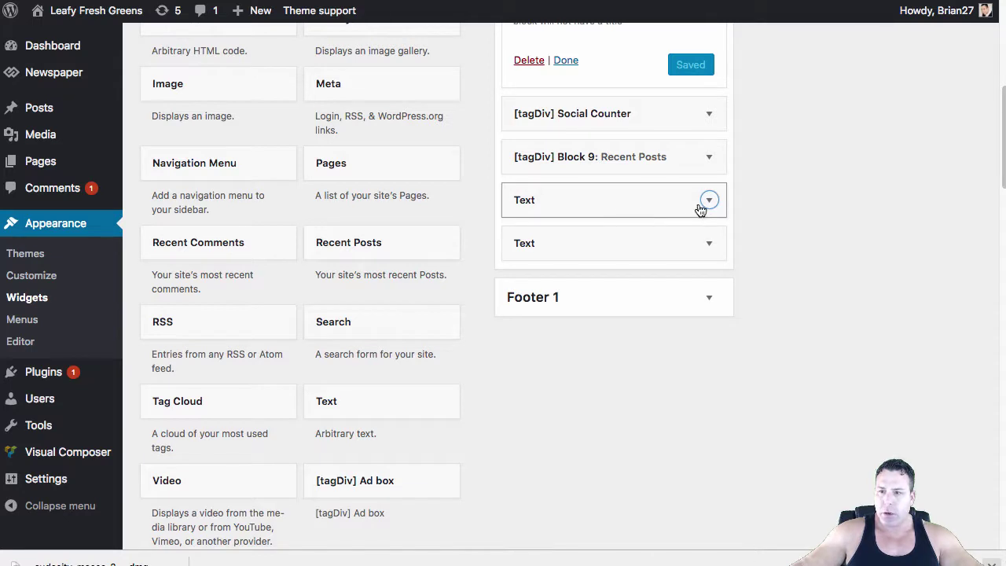
Examine the Amazon ad's iframe code and its visual preview in the lower Text widget
left_click(709, 243)
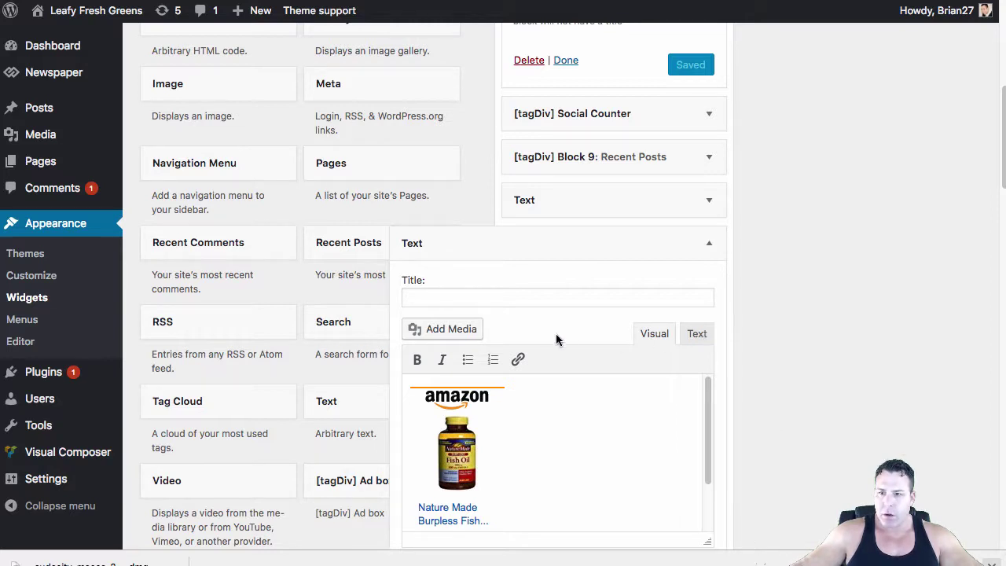
left_click(697, 333)
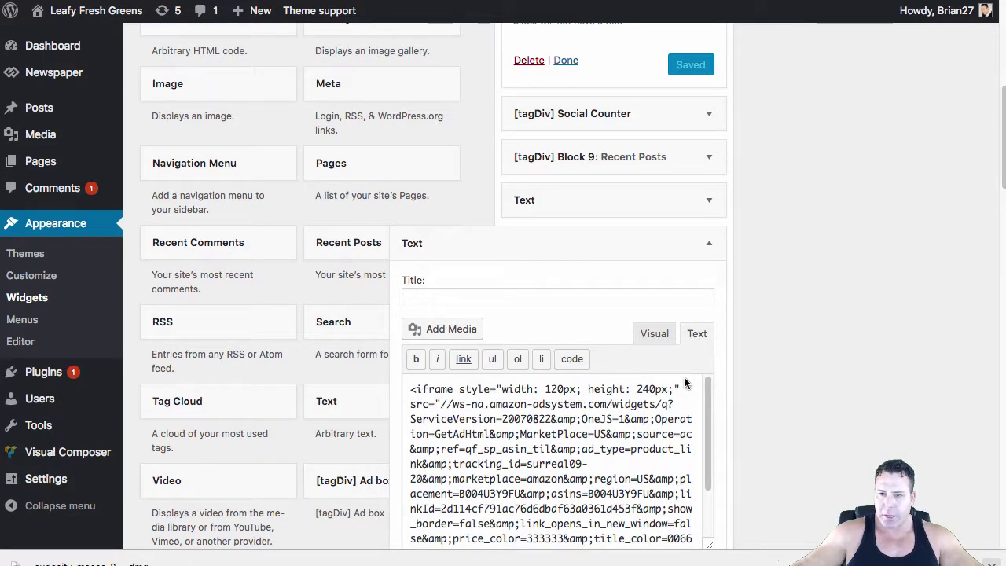
scroll(500, 525, "down", 3)
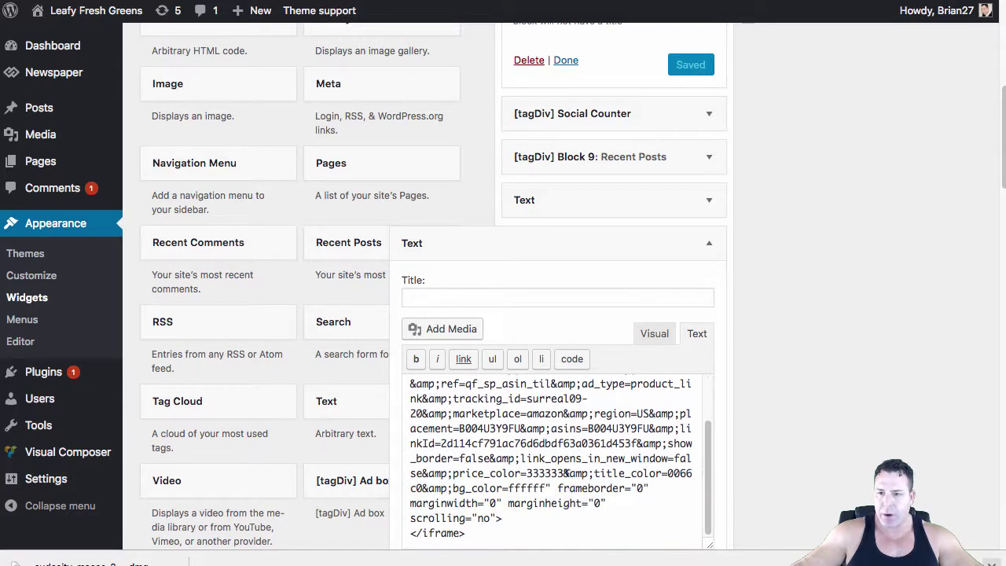
scroll(625, 386, "up", 3)
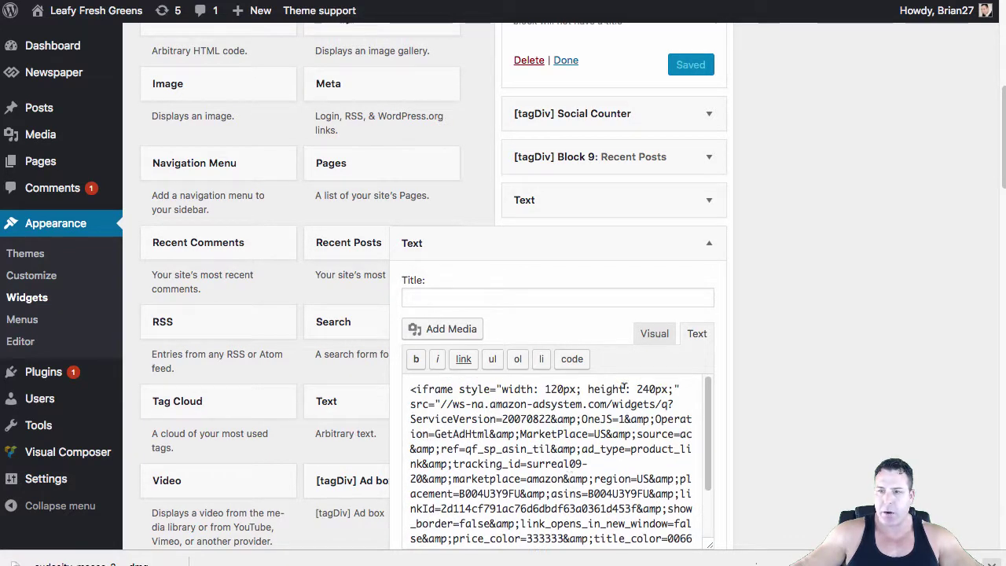
left_click(655, 336)
scroll(488, 458, "down", 5)
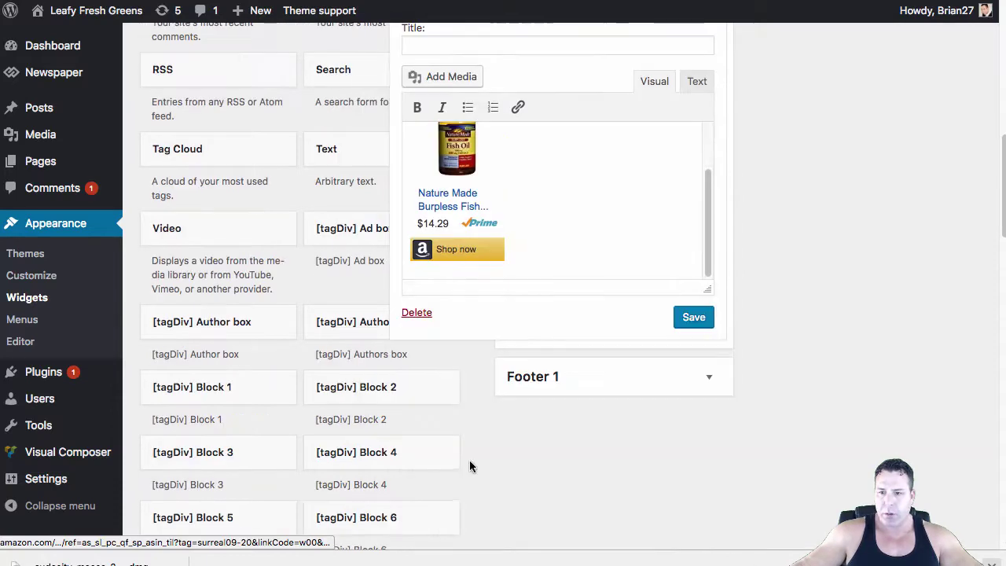
scroll(470, 460, "up", 2)
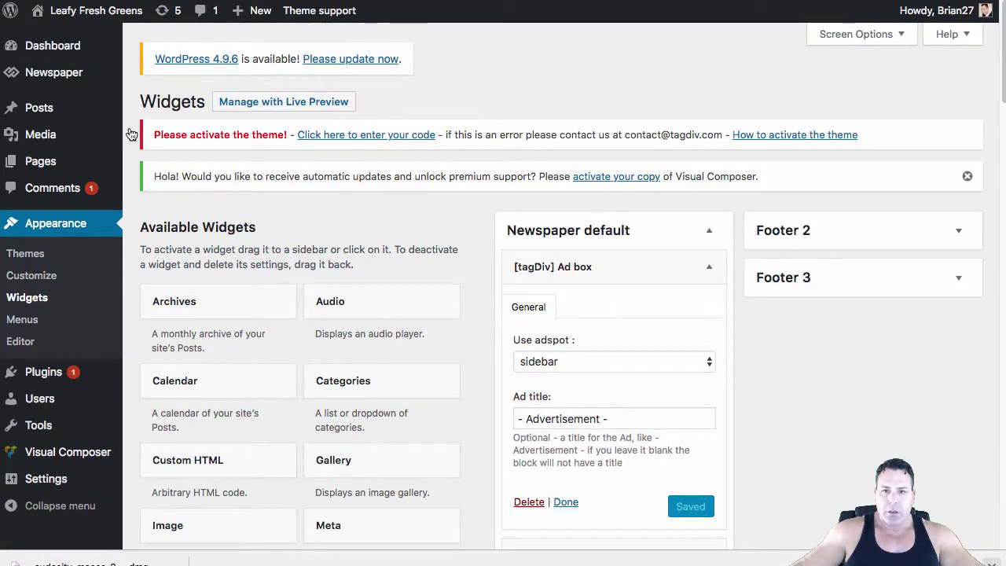
Open the Ads settings of the Newspaper Theme panel and examine the Post template style 1 ad options
mouse_move(59, 77)
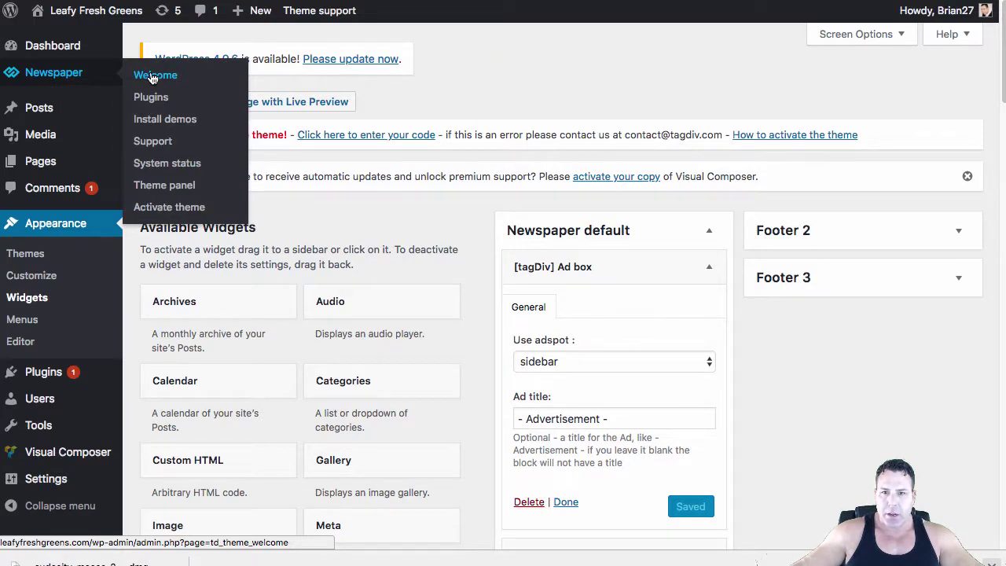
left_click(173, 188)
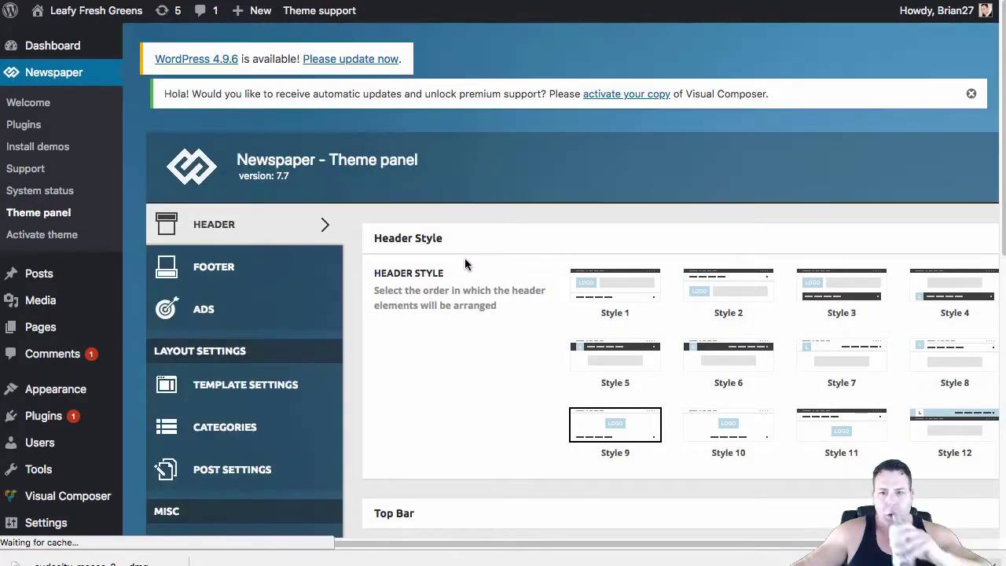
left_click(206, 311)
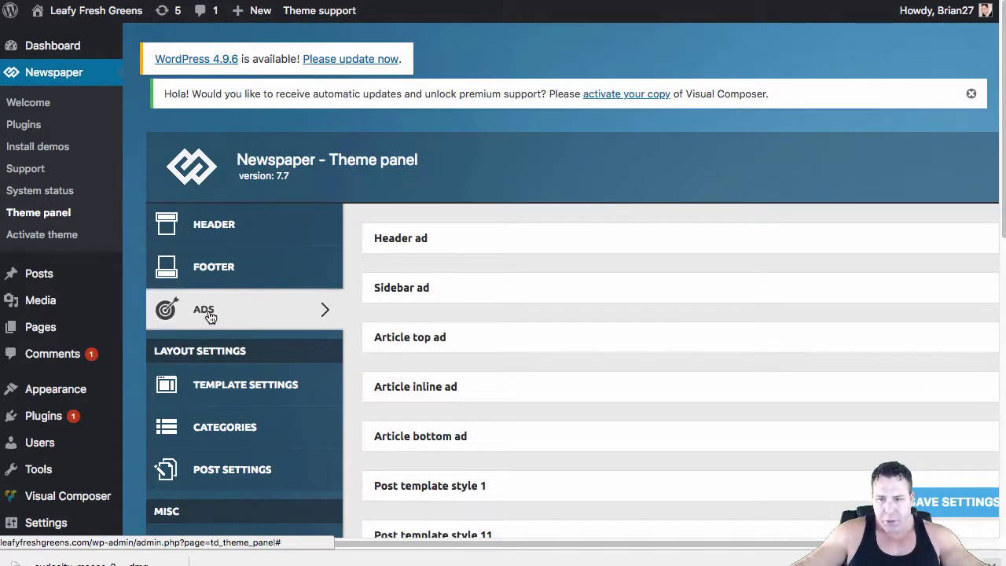
scroll(573, 406, "down", 3)
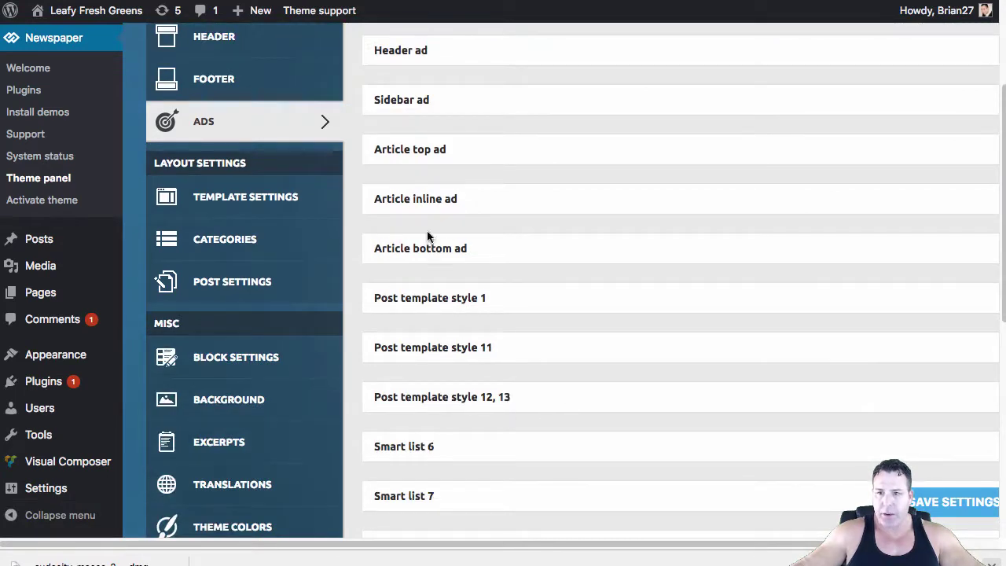
left_click(429, 298)
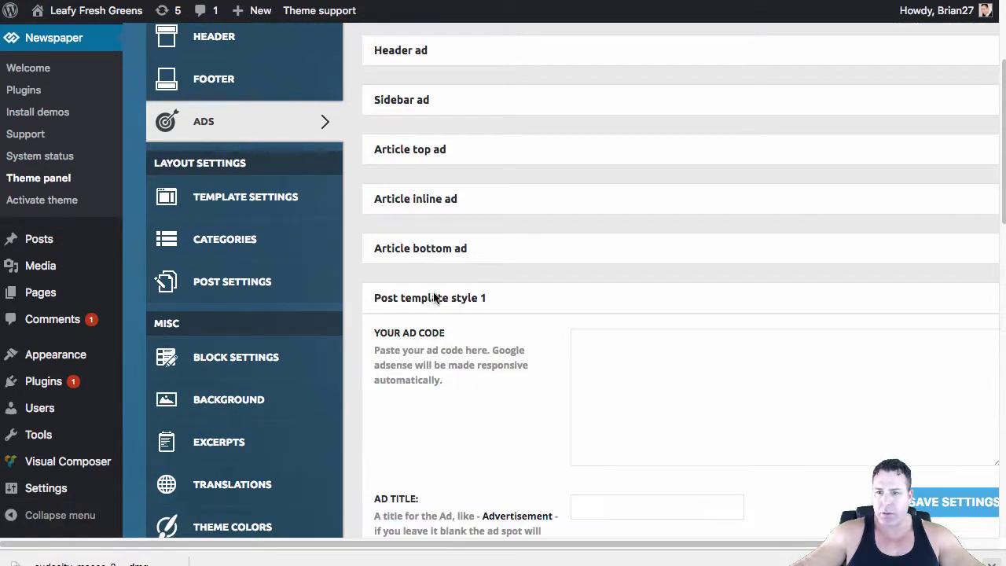
scroll(472, 294, "up", 1)
scroll(441, 322, "down", 1)
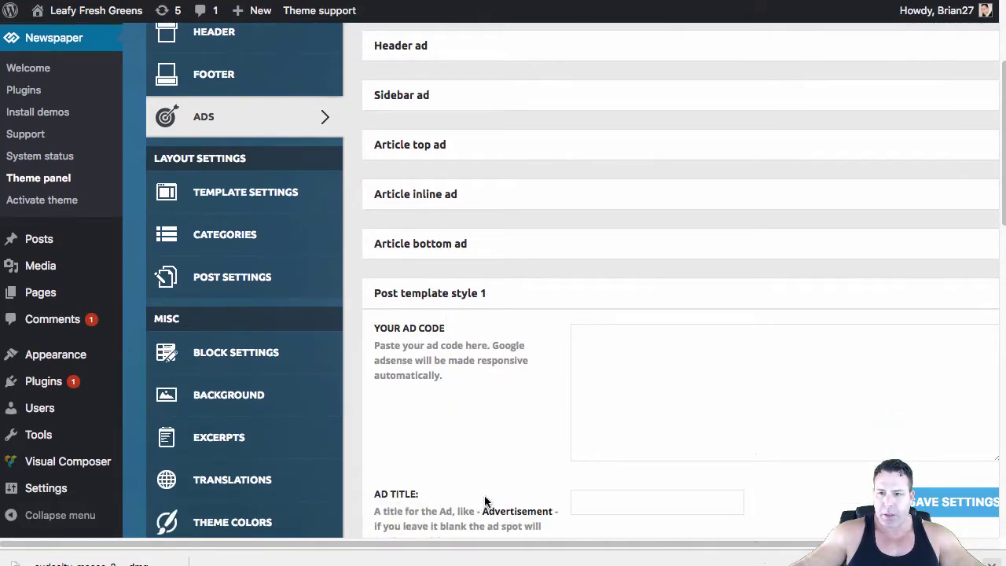
scroll(487, 393, "down", 8)
scroll(489, 195, "up", 2)
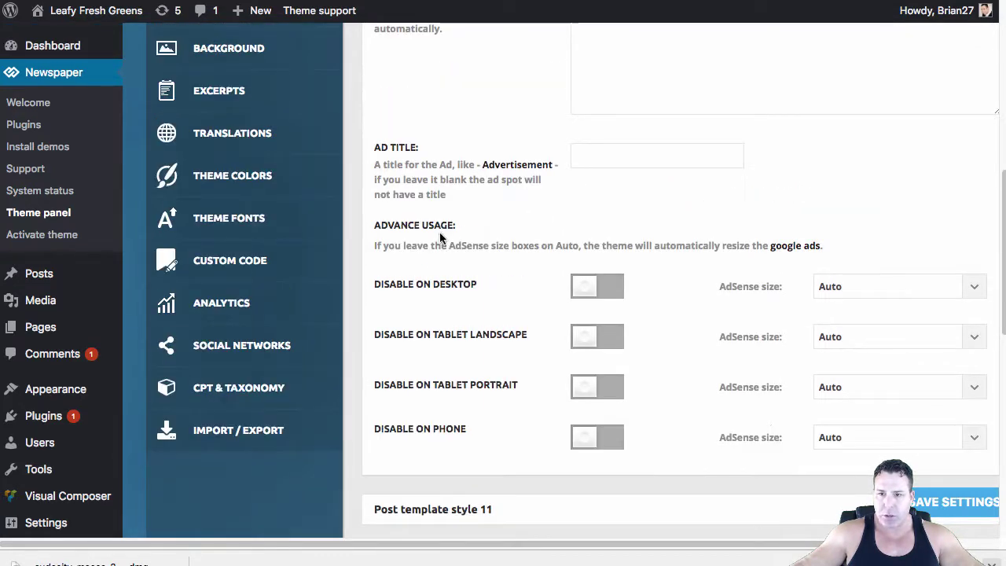
scroll(456, 265, "down", 2)
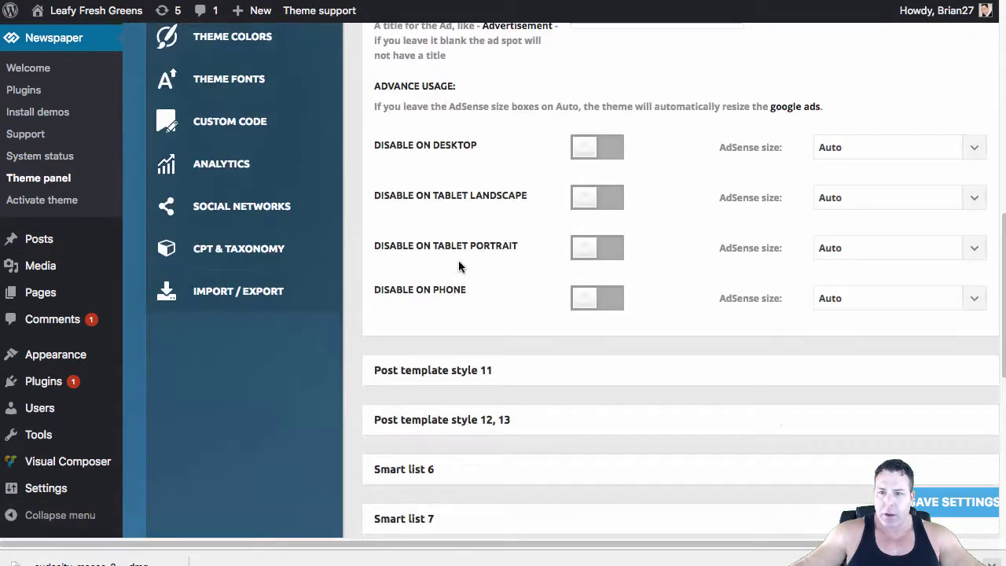
Examine the ad options for Post template style 11 and Post template style 12, 13
left_click(435, 376)
scroll(458, 349, "down", 3)
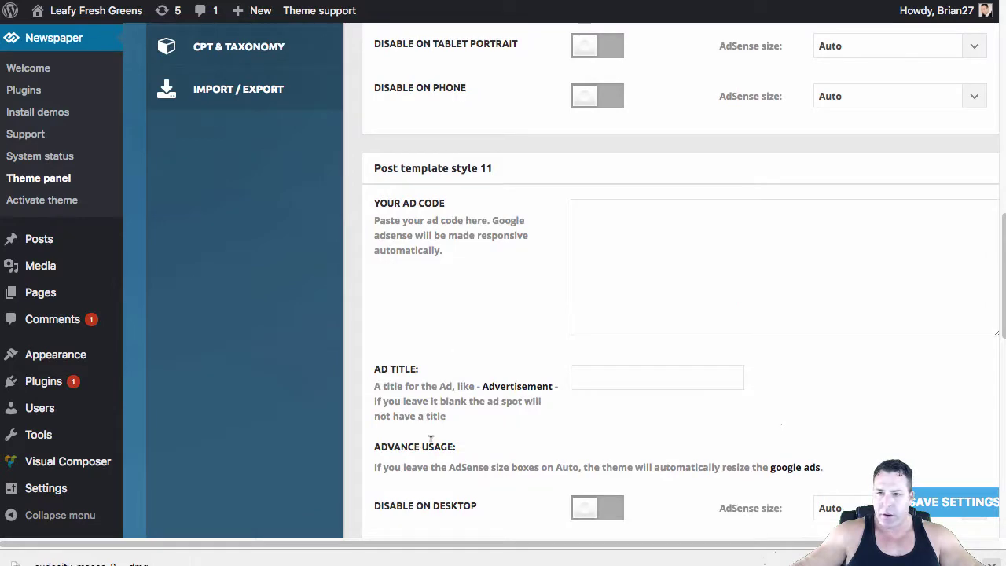
scroll(430, 439, "down", 7)
left_click(431, 174)
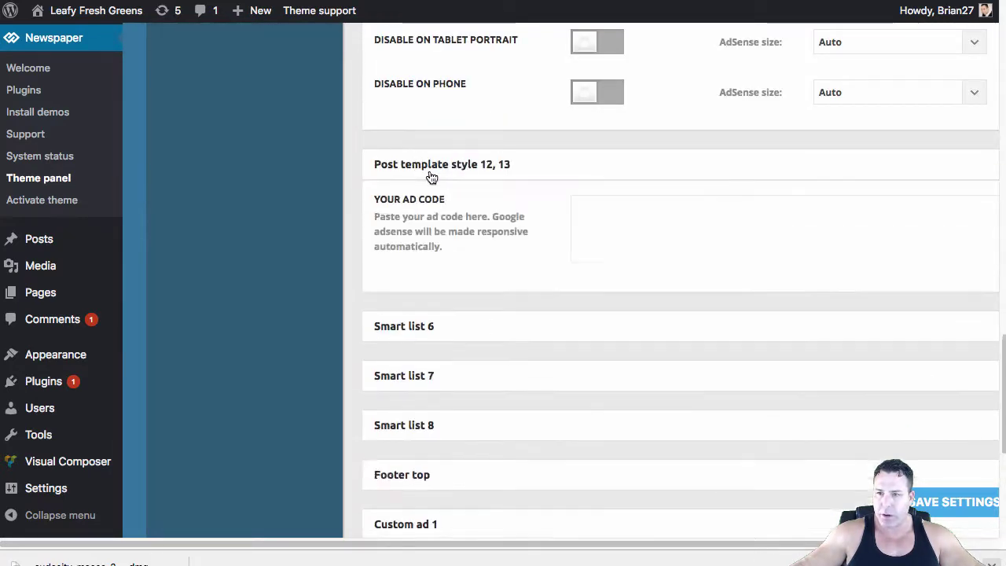
scroll(422, 403, "down", 5)
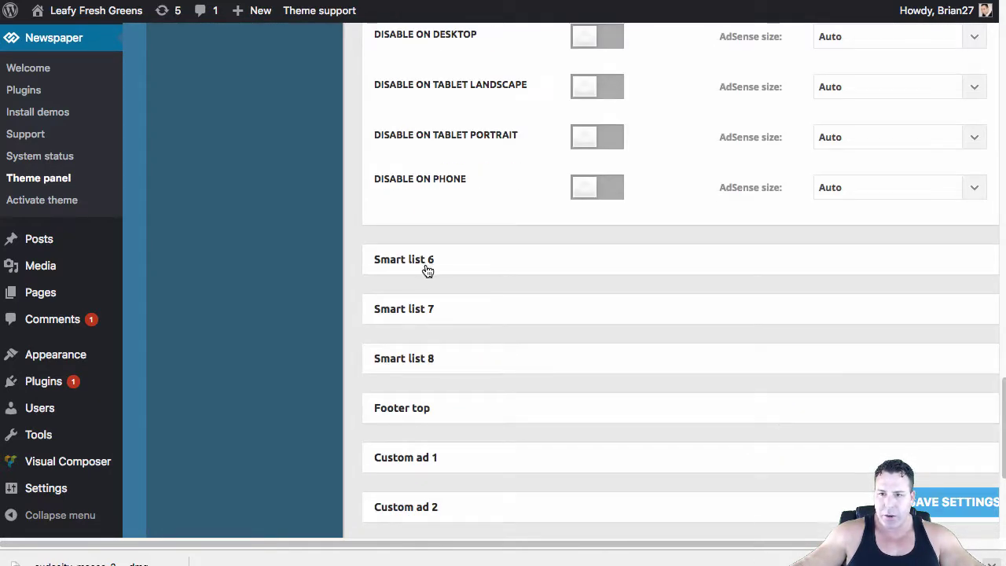
Examine the ad options for Smart list 6, Smart list 7, Smart list 8 and Footer top
left_click(426, 268)
scroll(395, 265, "down", 5)
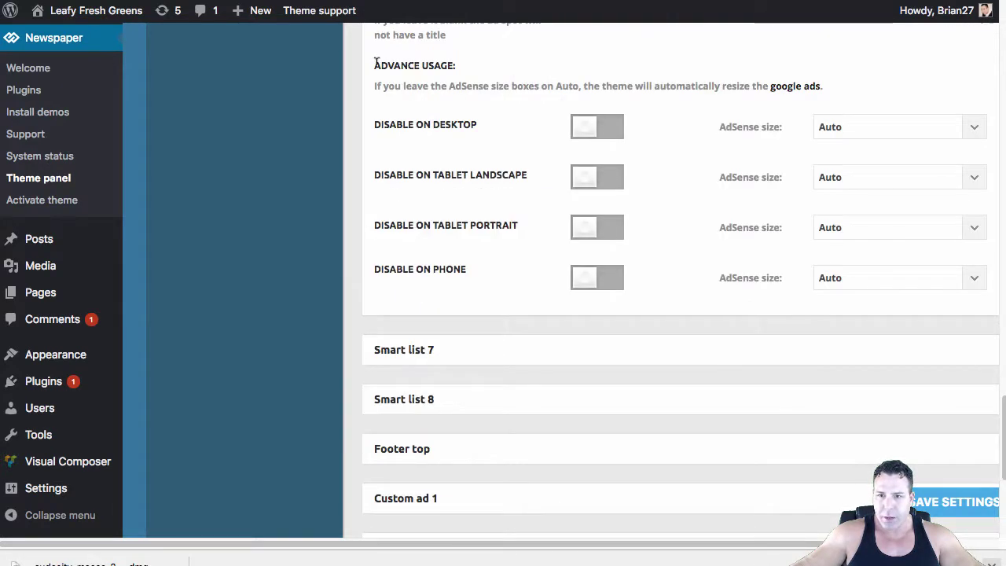
scroll(397, 165, "up", 1)
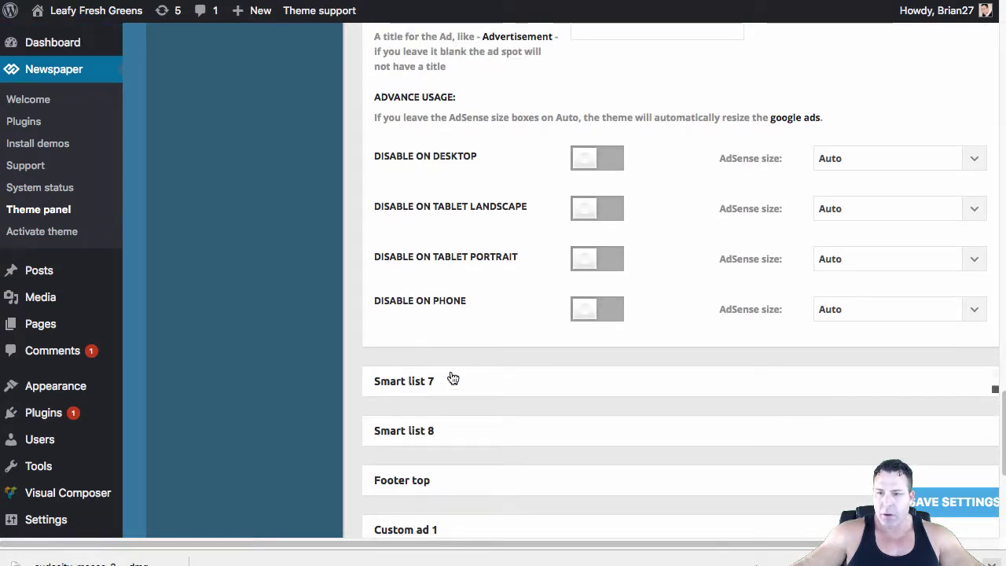
left_click(453, 378)
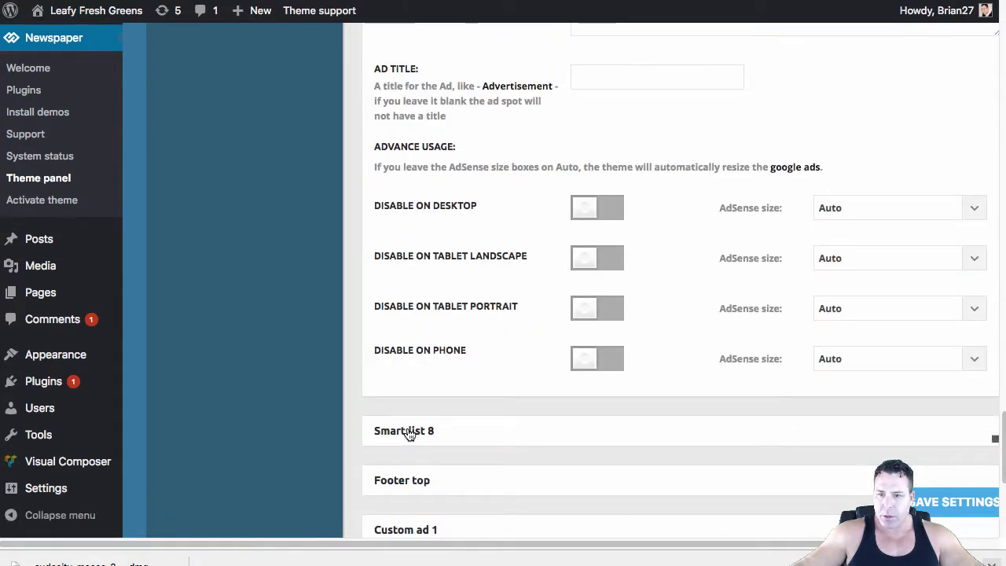
left_click(408, 430)
scroll(450, 299, "down", 10)
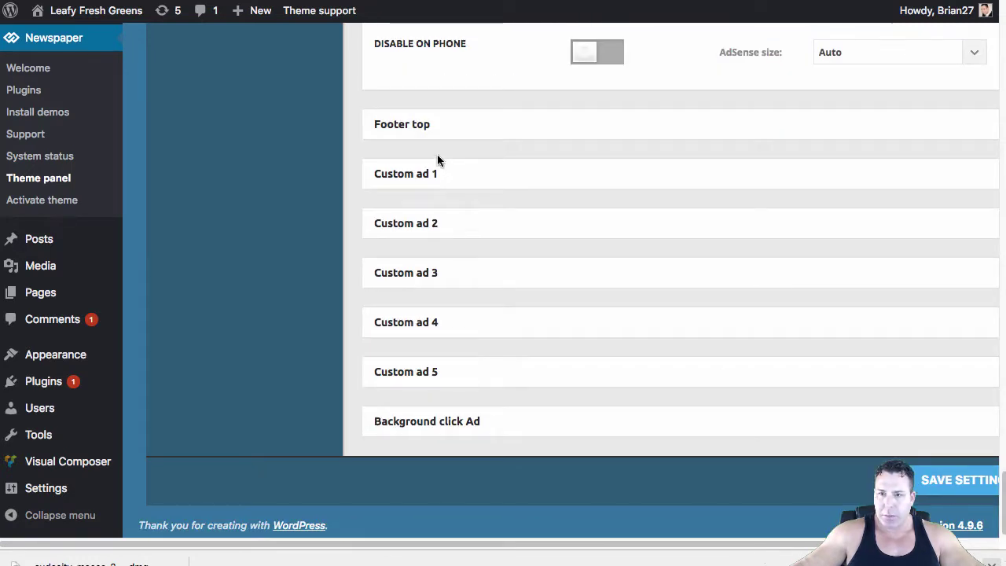
left_click(407, 128)
scroll(410, 263, "down", 4)
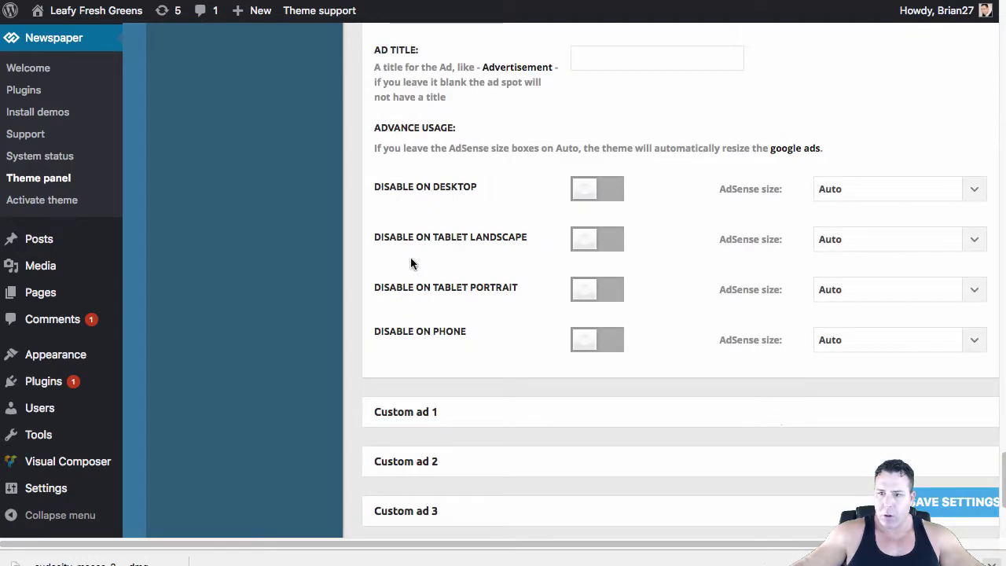
Replace the image source URL in the Custom ad 1 code with the copied Amazon banner link, closed with a quotation mark, and save the settings
left_click(403, 416)
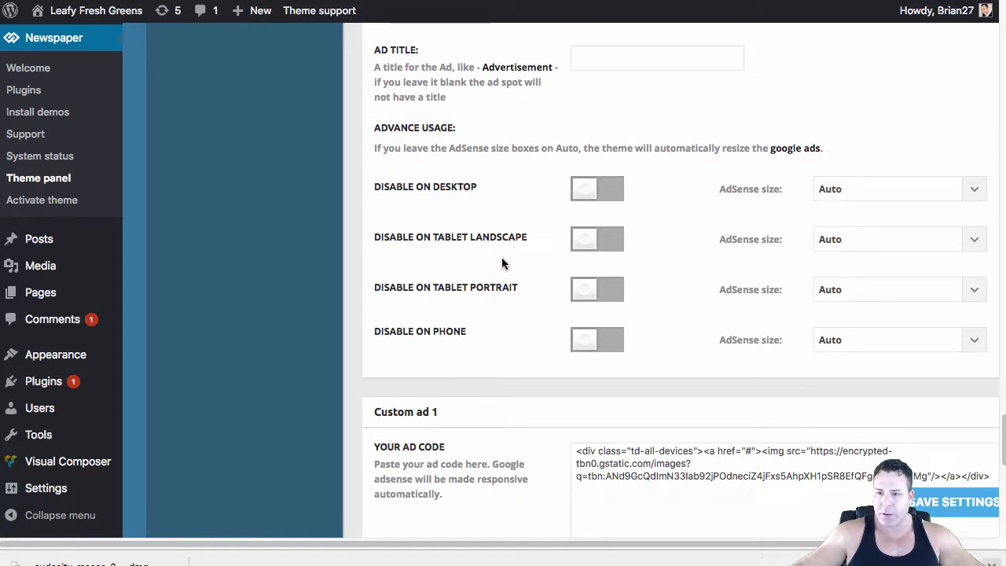
scroll(805, 456, "down", 1)
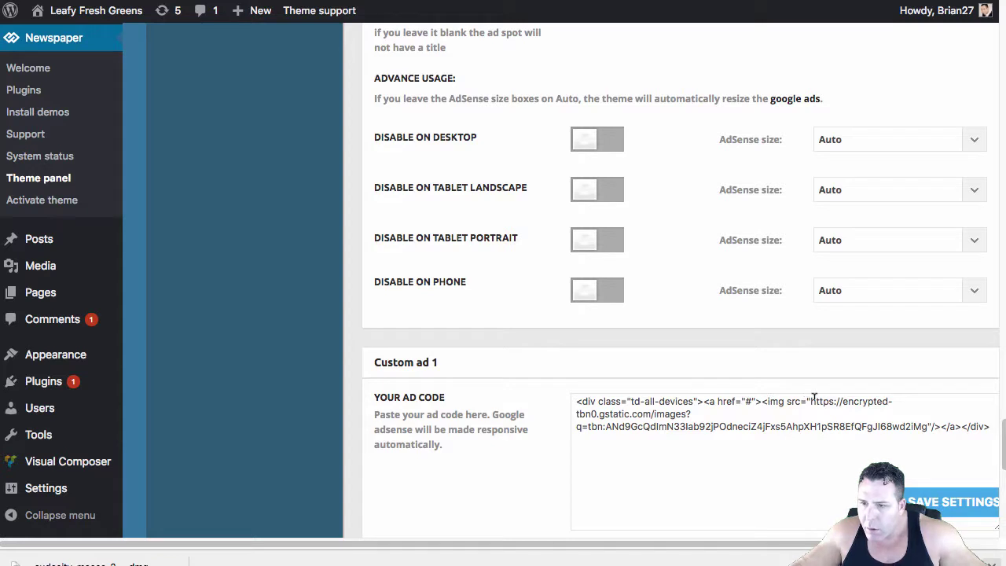
left_click_drag(810, 401, 926, 433)
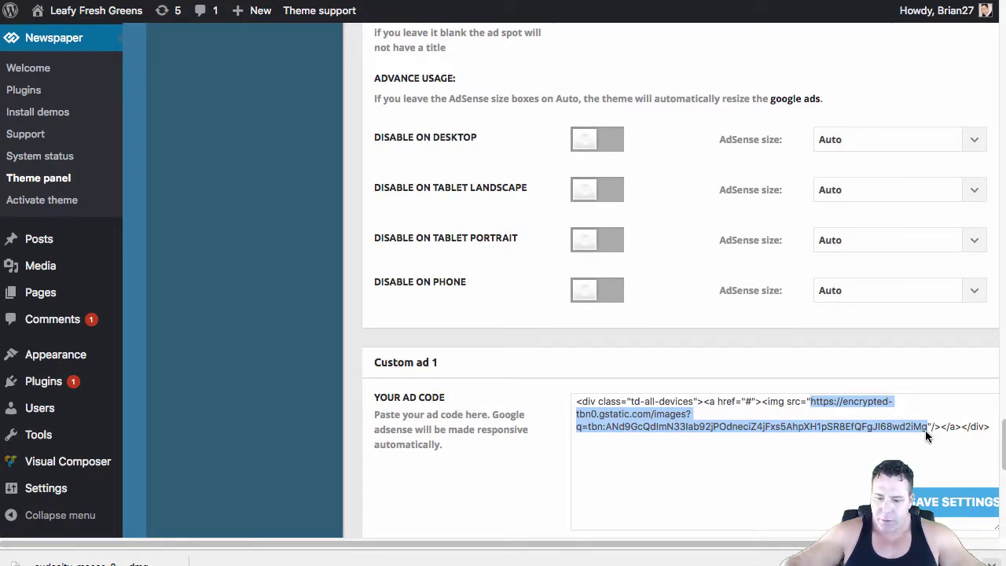
key("BackSpace")
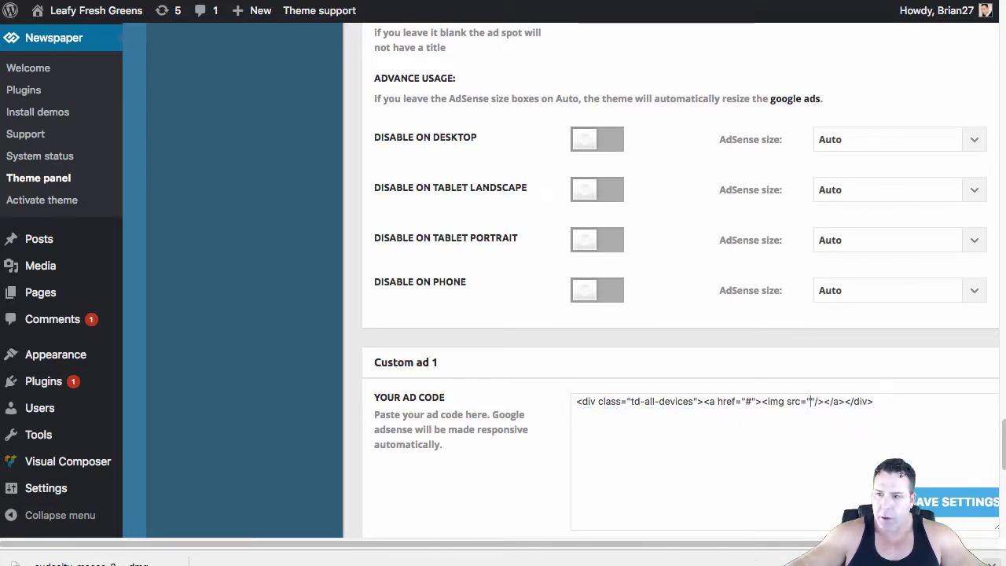
right_click(810, 401)
left_click(839, 503)
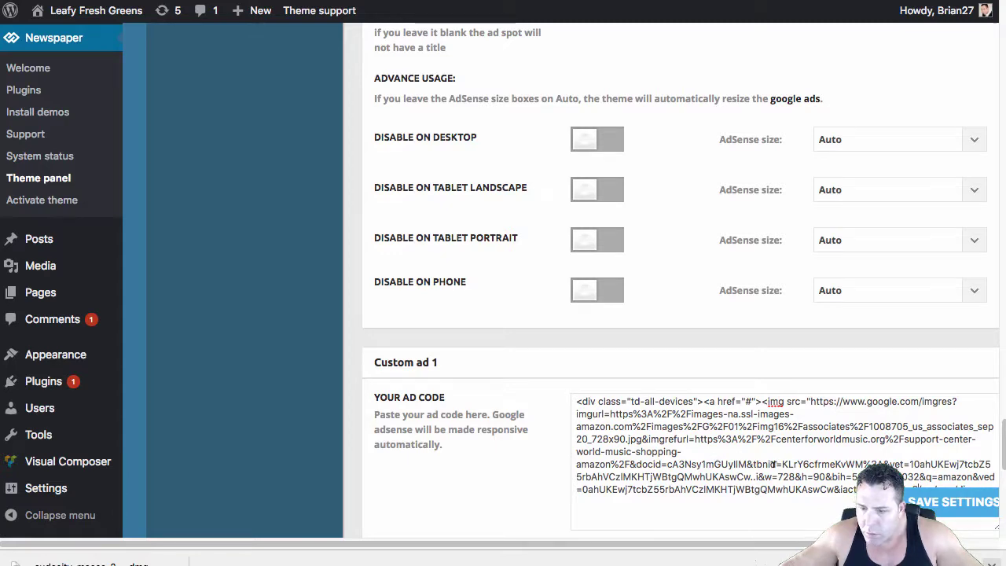
scroll(836, 470, "down", 5)
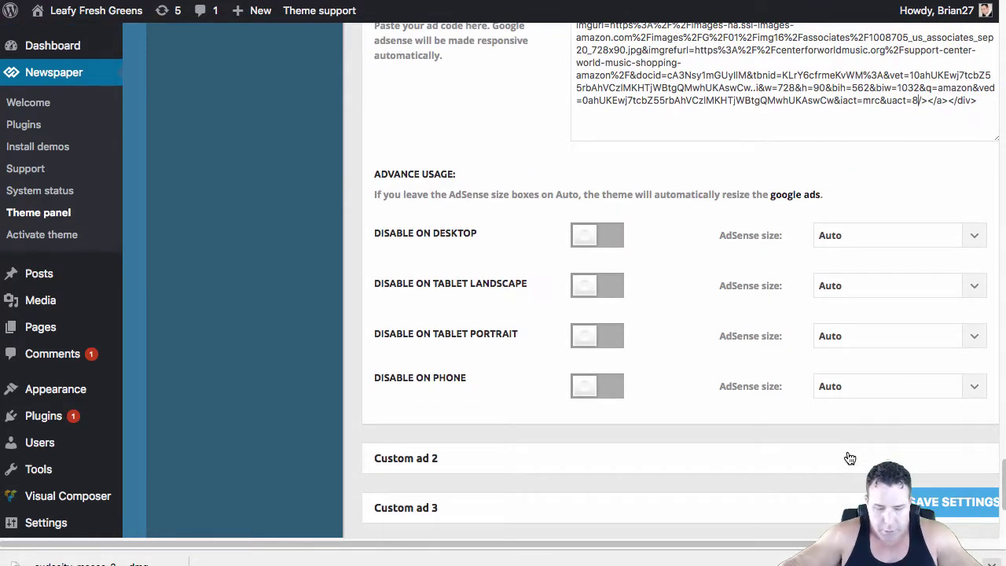
type("\"")
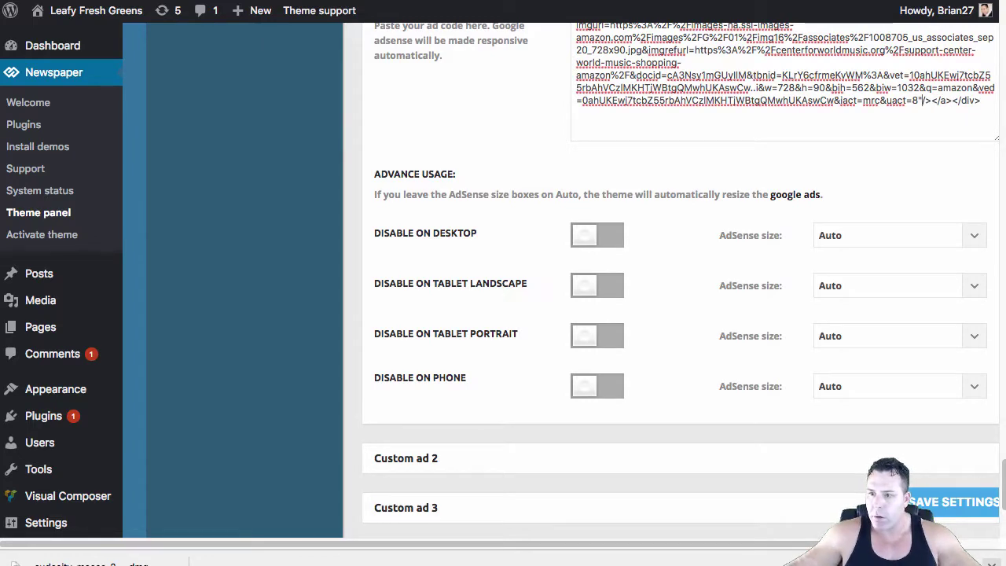
left_click(944, 505)
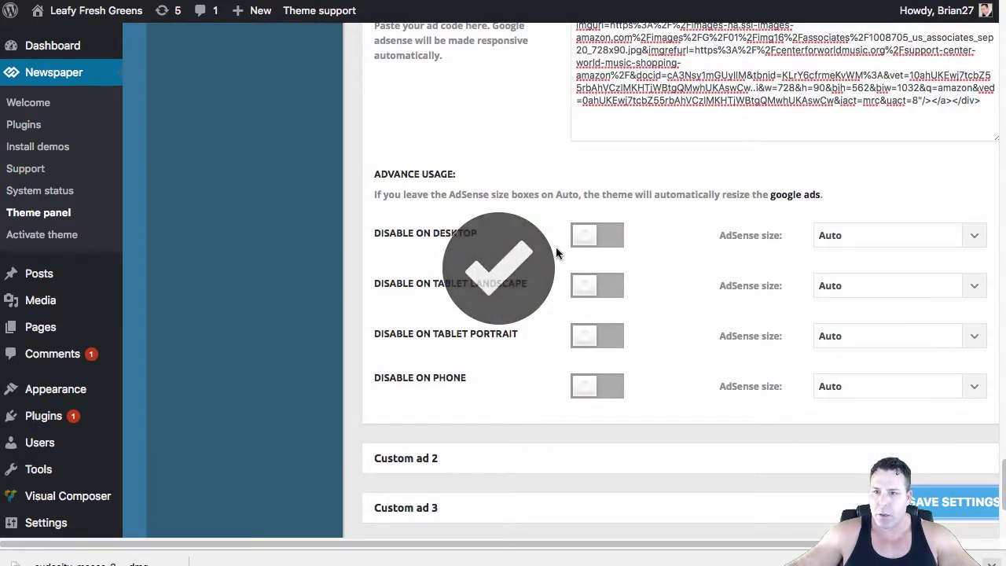
Visit the site's home page and check the advertisement above the Fitness section
left_click(103, 20)
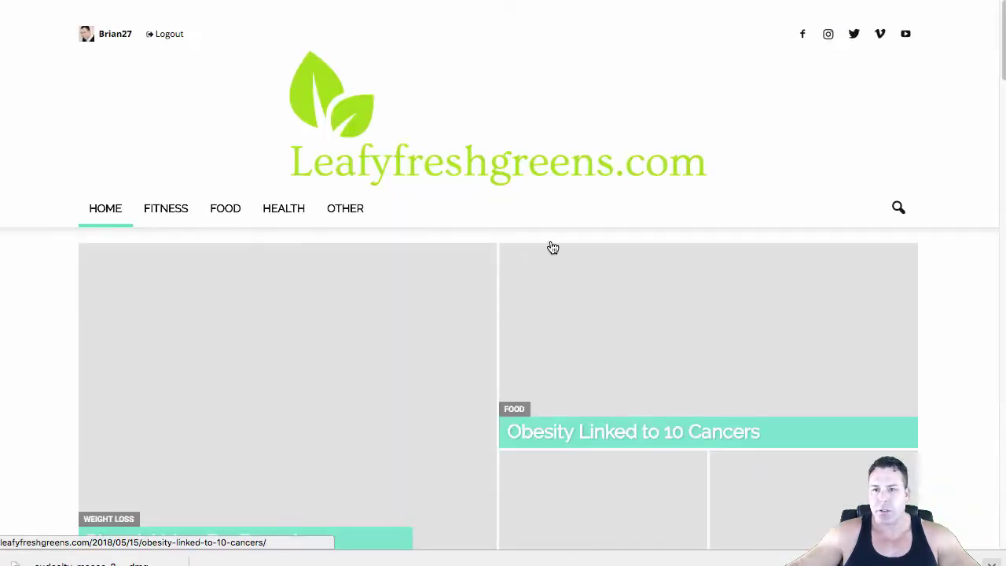
scroll(611, 249, "down", 10)
scroll(604, 253, "down", 10)
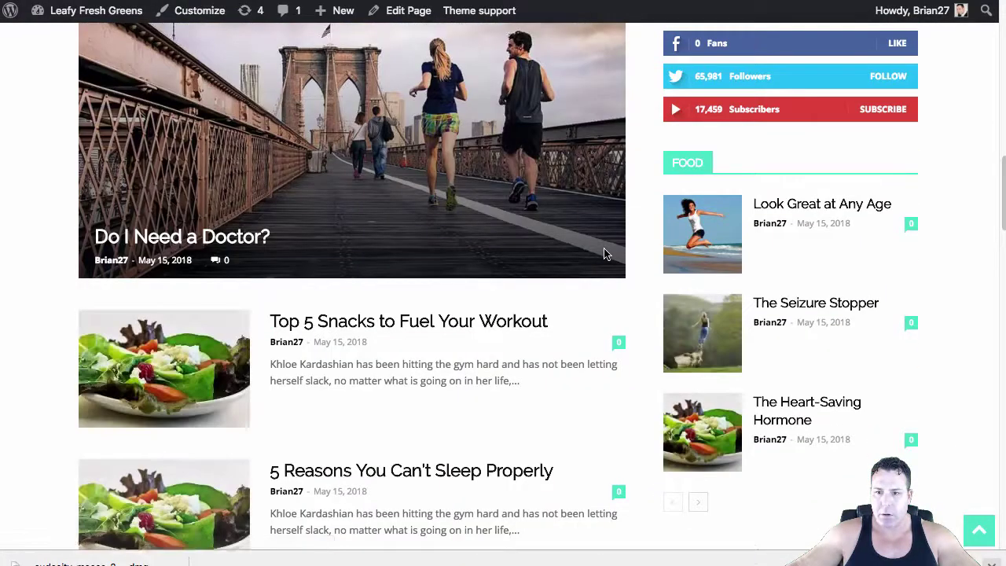
scroll(596, 263, "up", 1)
scroll(596, 260, "up", 1)
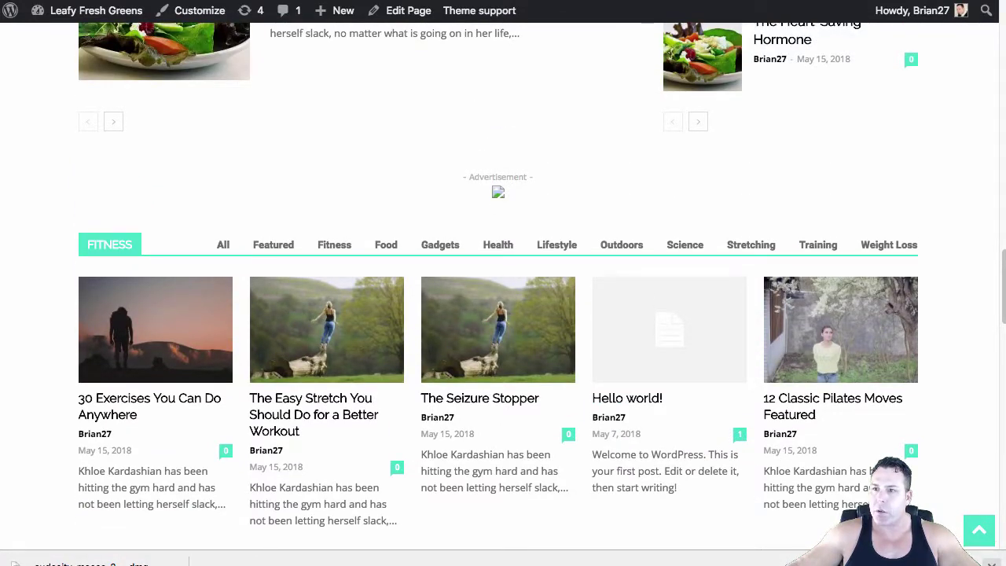
Switch to the Google Images results and copy the image address of the 728 × 90 Shop Amazon for Durham banner
key("ctrl+Tab")
key("ctrl+Tab")
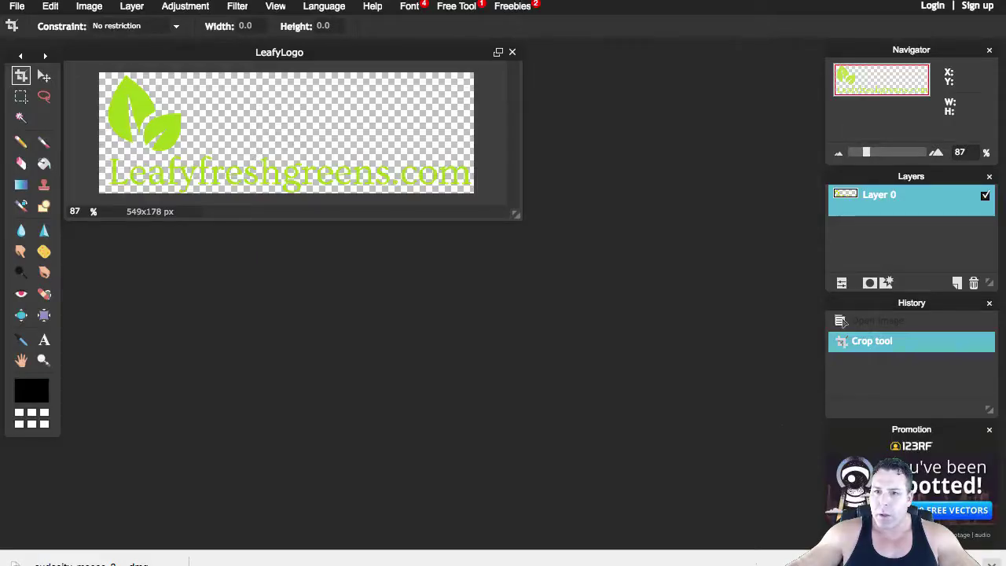
key("ctrl+Tab")
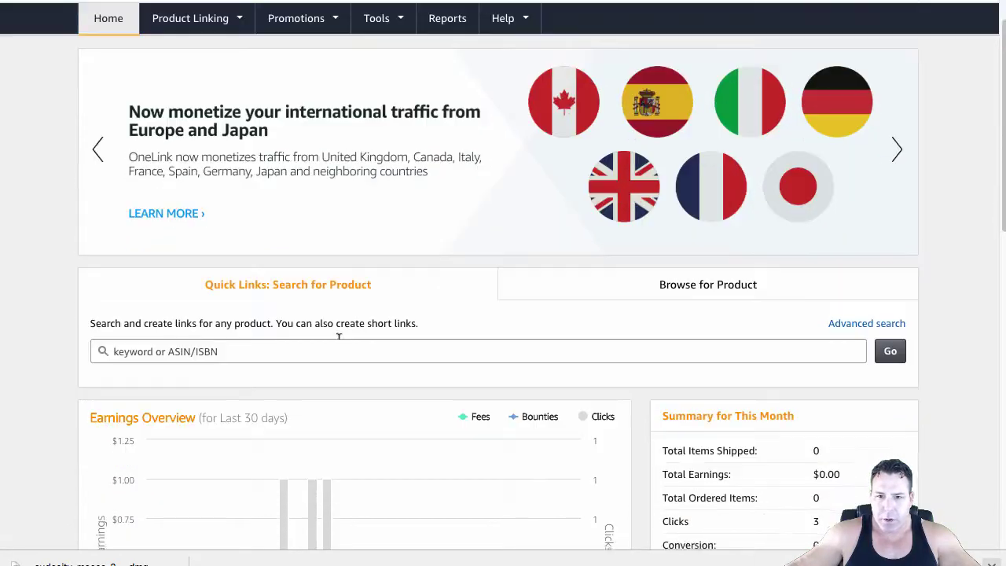
key("ctrl+Tab")
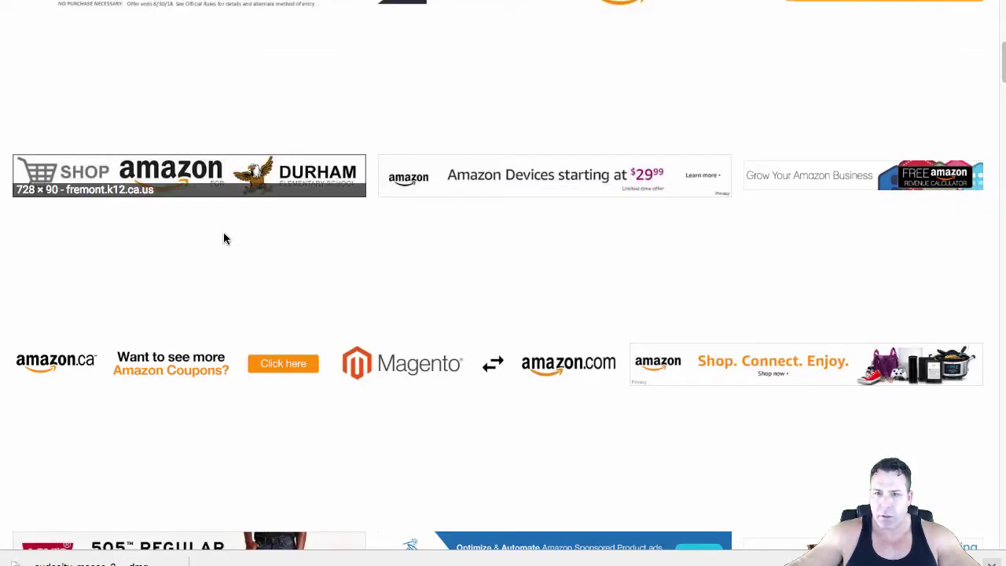
right_click(173, 183)
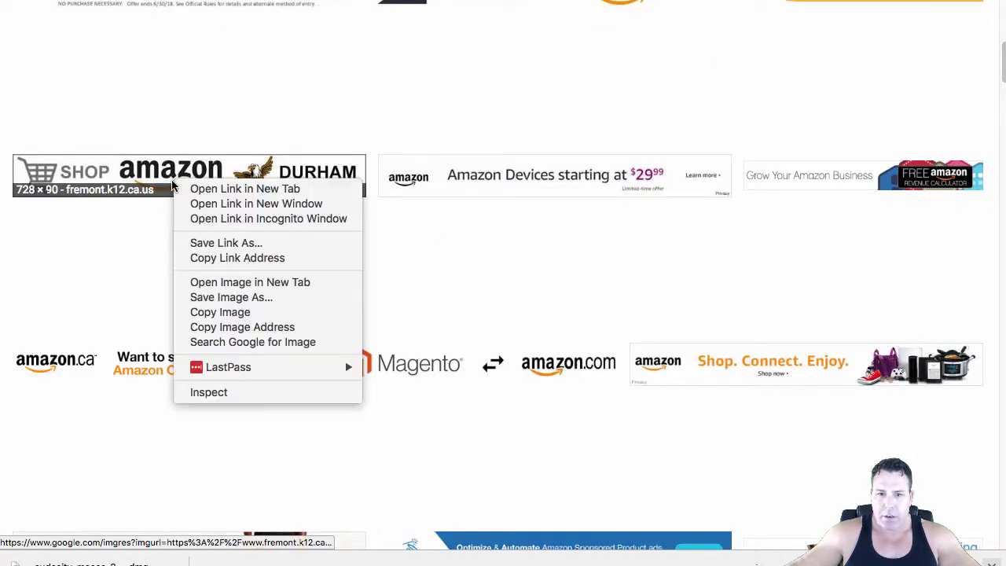
left_click(234, 333)
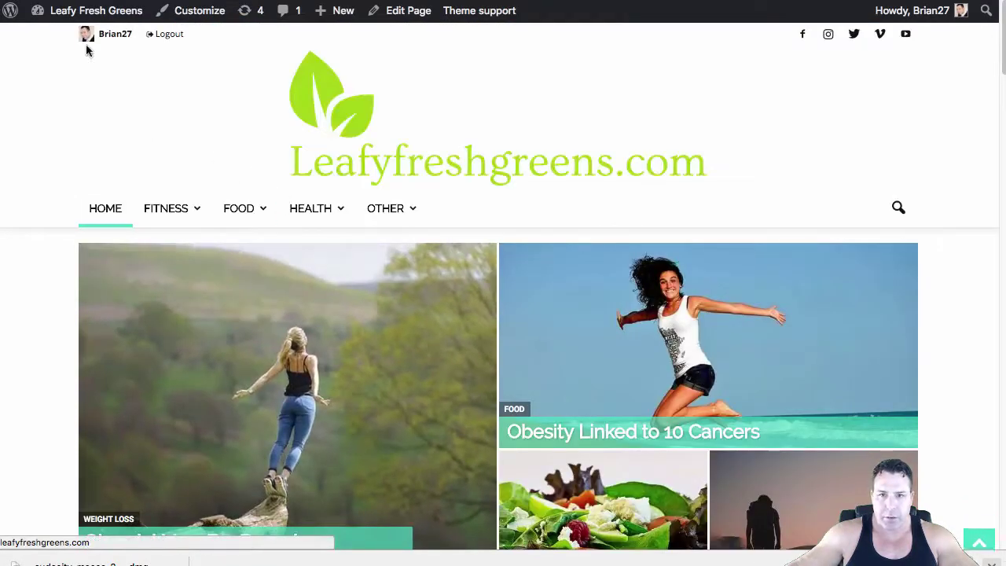
Return from the site to the WordPress dashboard and open the Custom ad 1 code in the Newspaper Theme panel's Ads settings
mouse_move(79, 10)
left_click(69, 40)
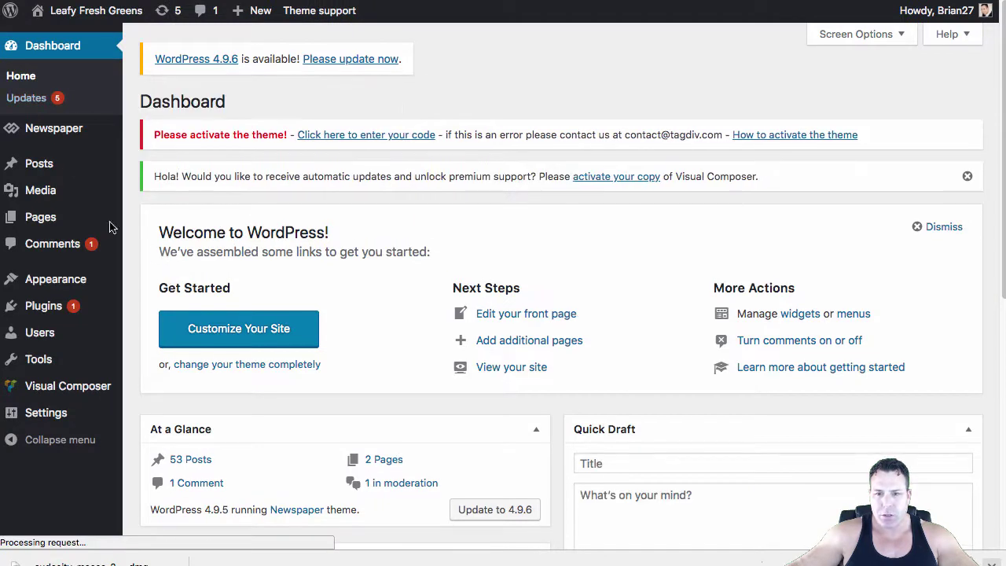
mouse_move(76, 129)
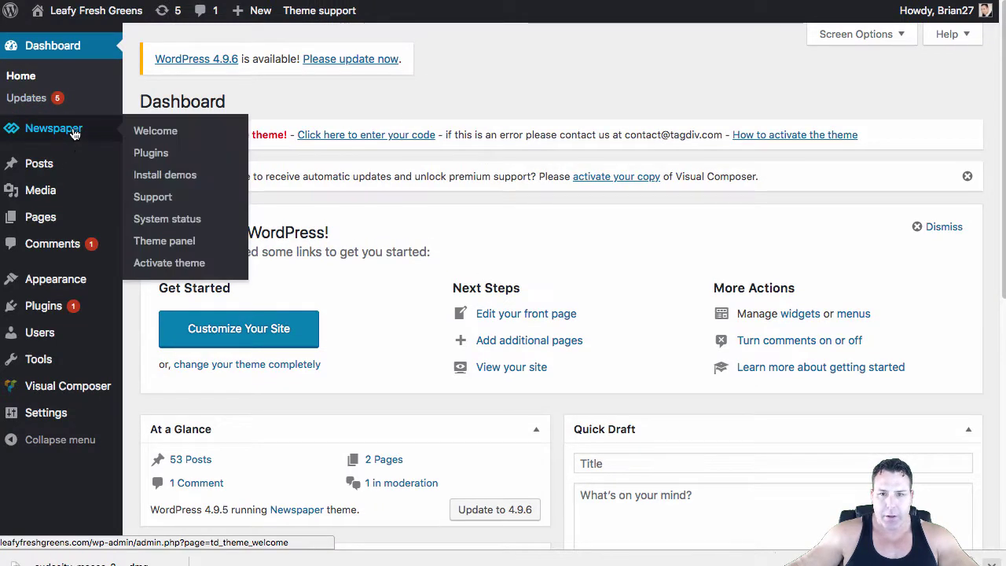
left_click(167, 243)
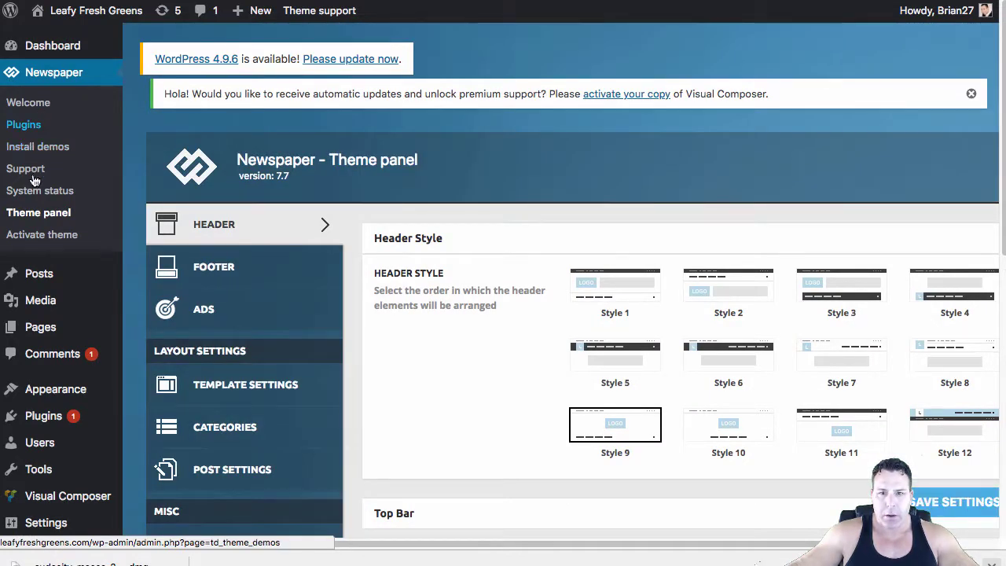
left_click(237, 312)
scroll(514, 375, "down", 3)
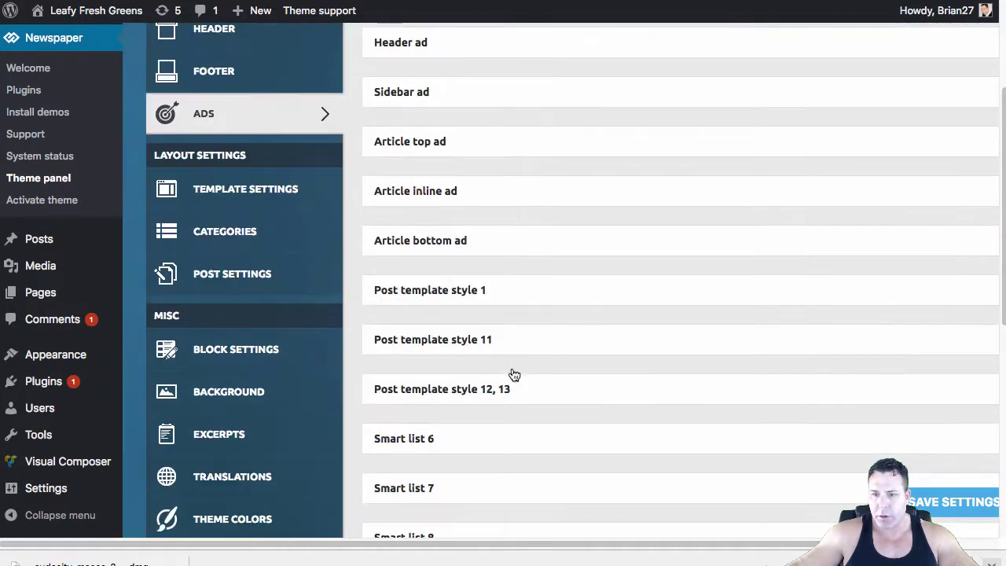
scroll(514, 375, "down", 5)
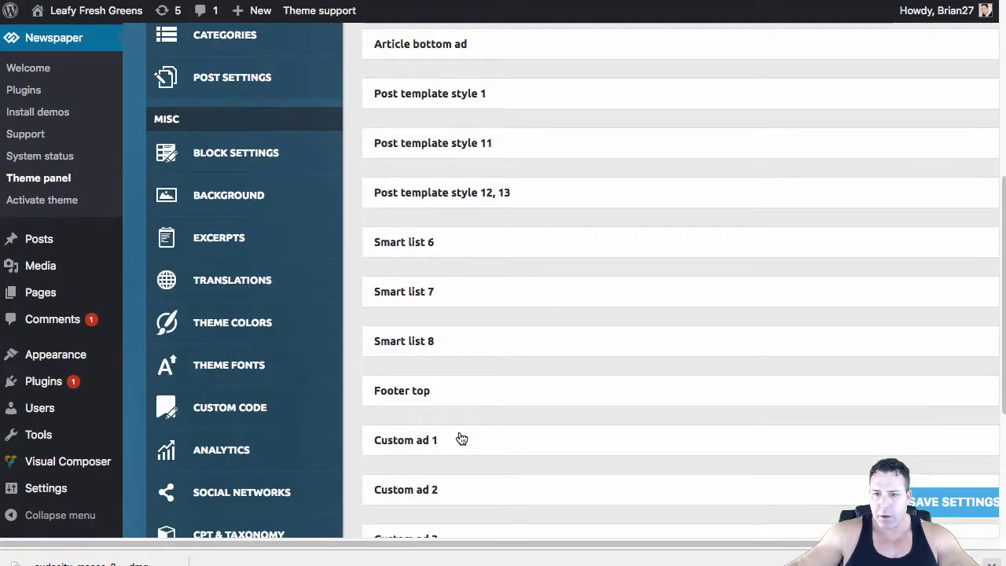
left_click(427, 440)
scroll(708, 472, "down", 1)
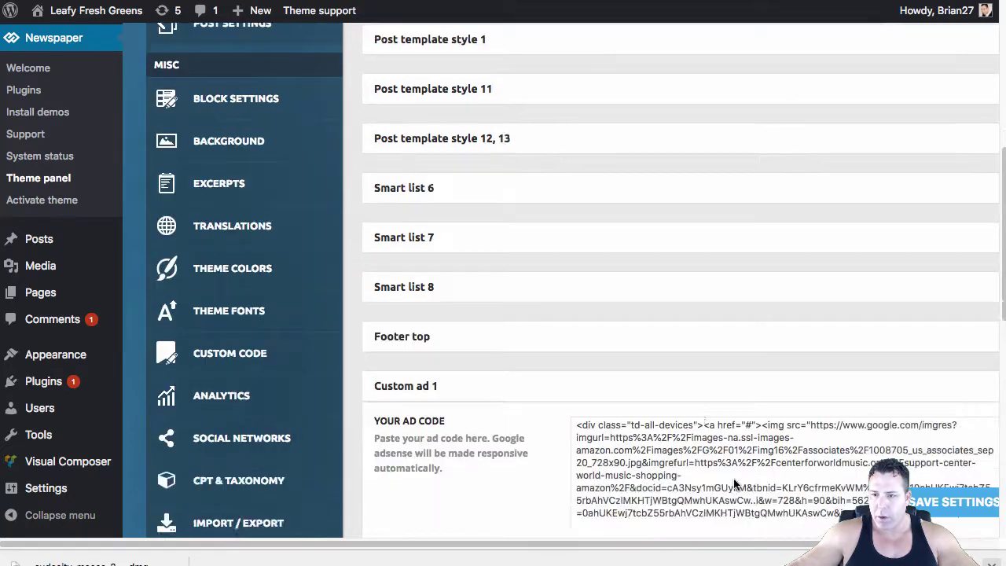
scroll(735, 483, "down", 5)
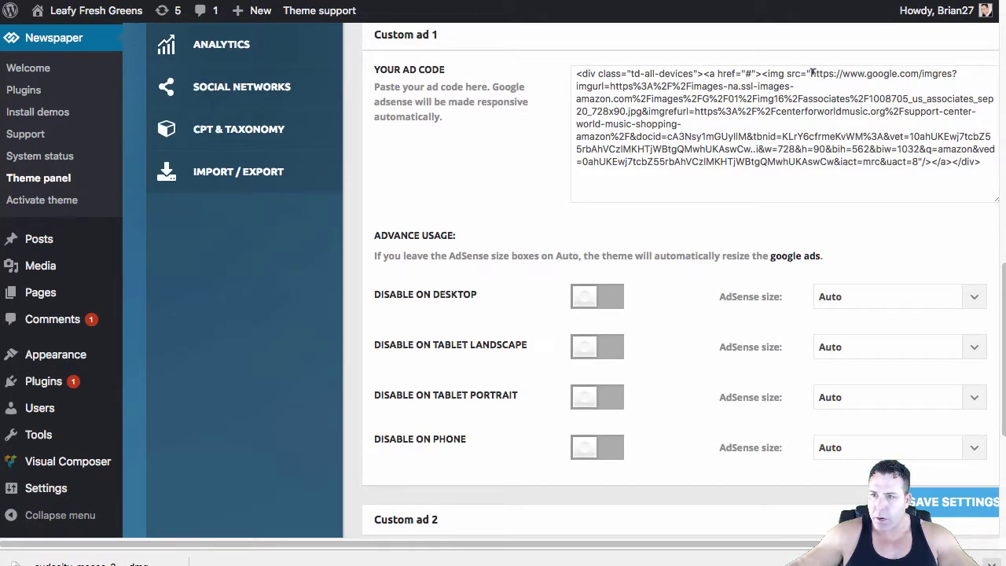
Replace the image source URL in the Custom ad 1 code with the copied banner image address
left_click_drag(812, 72, 915, 161)
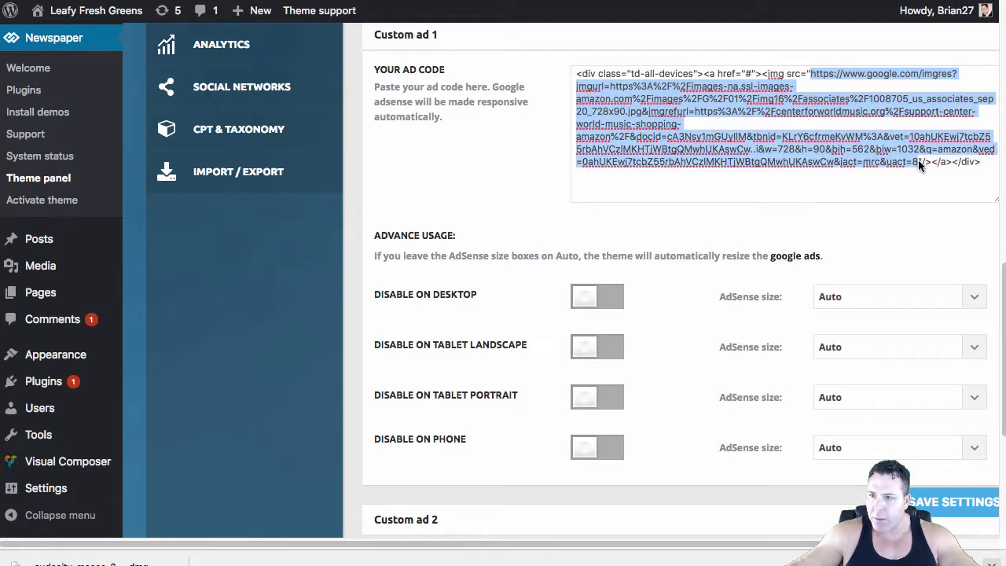
key("BackSpace")
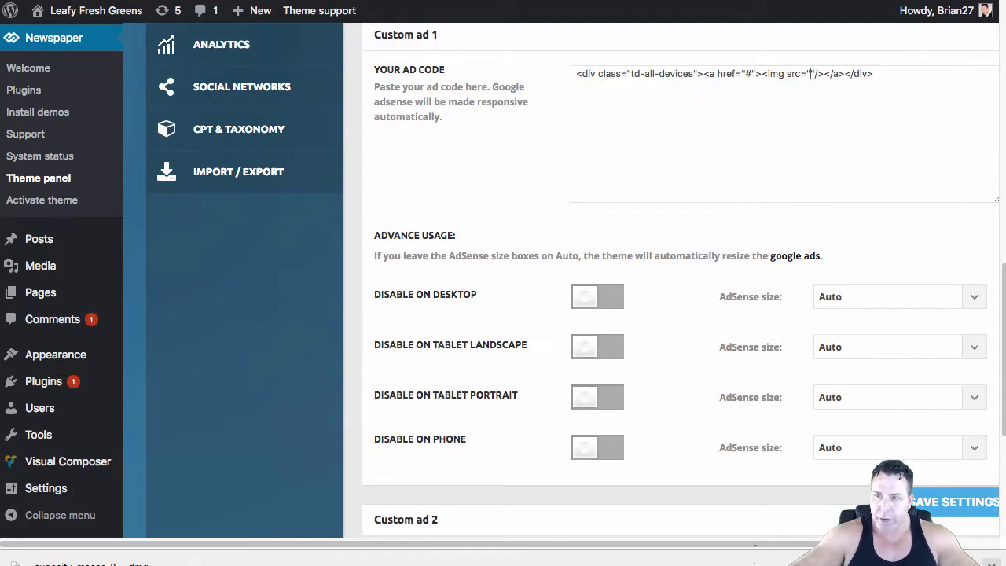
right_click(812, 75)
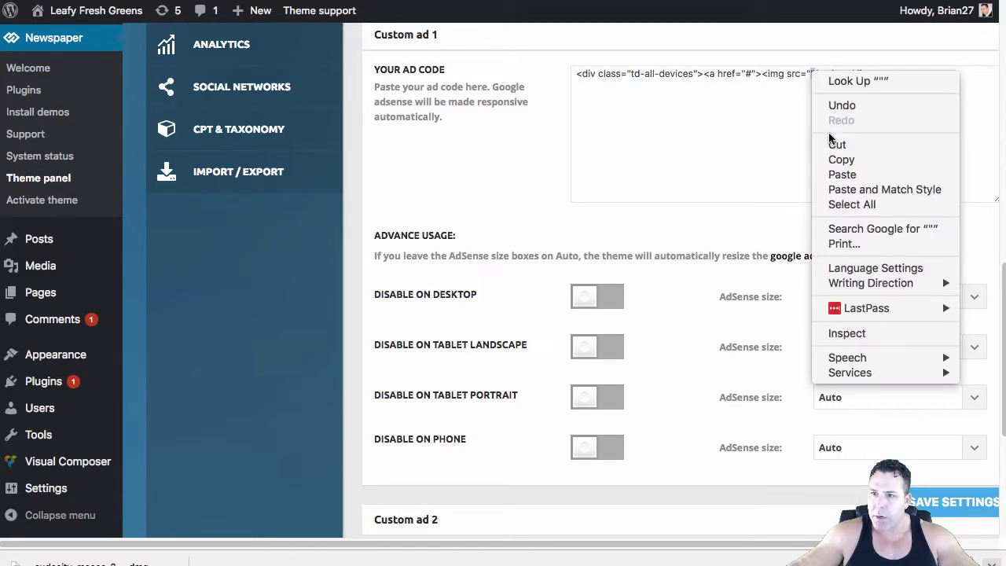
left_click(836, 175)
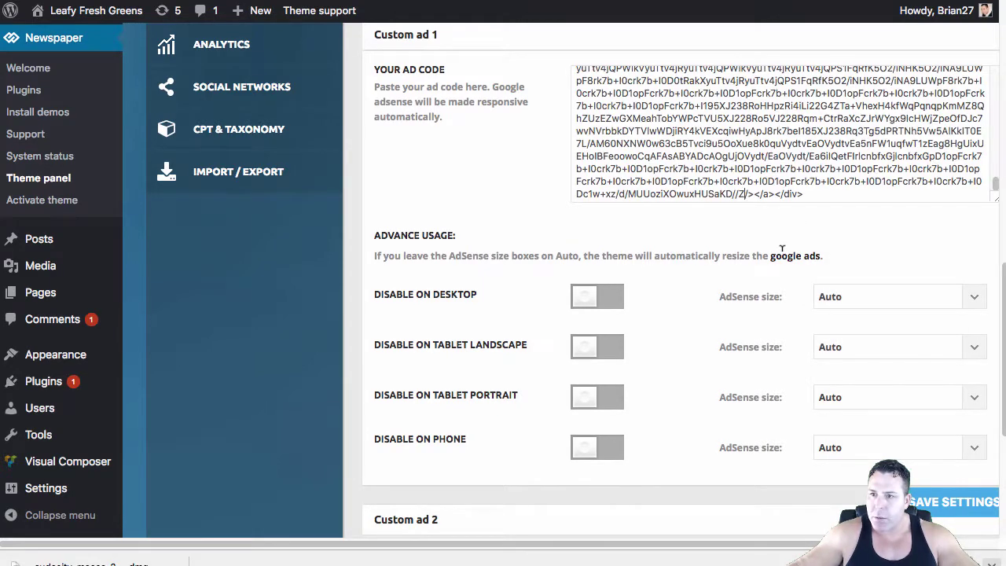
scroll(798, 208, "up", 4)
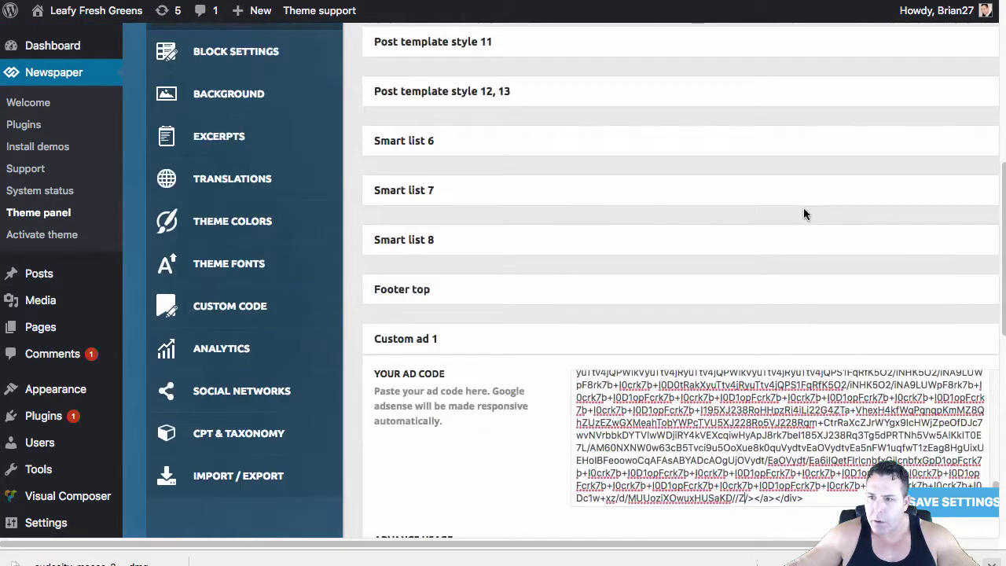
scroll(802, 228, "down", 3)
scroll(787, 295, "up", 4)
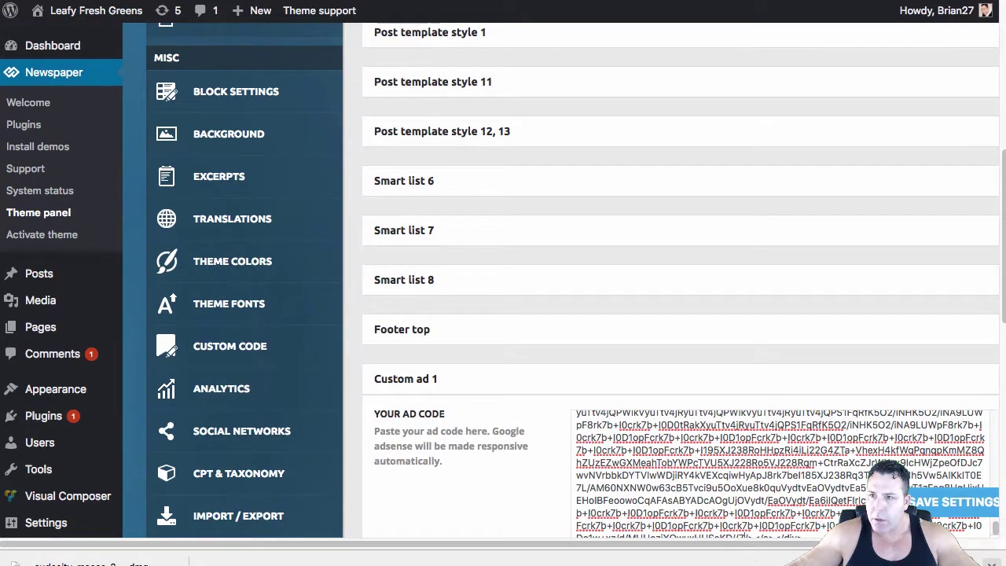
Switch to the Google Images results and copy the link address of the 728 × 90 Shop Amazon for Durham banner
key("ctrl+Tab")
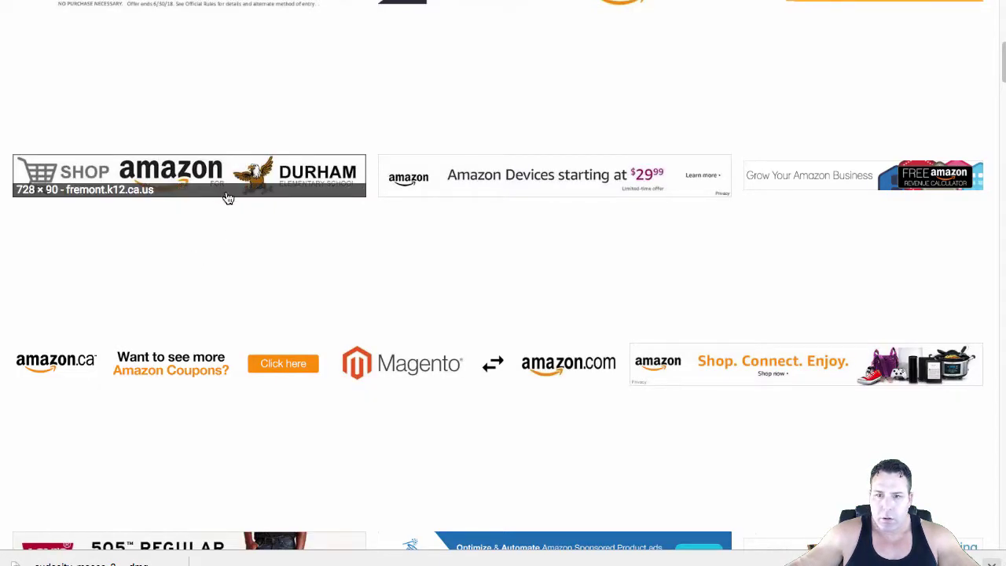
right_click(234, 168)
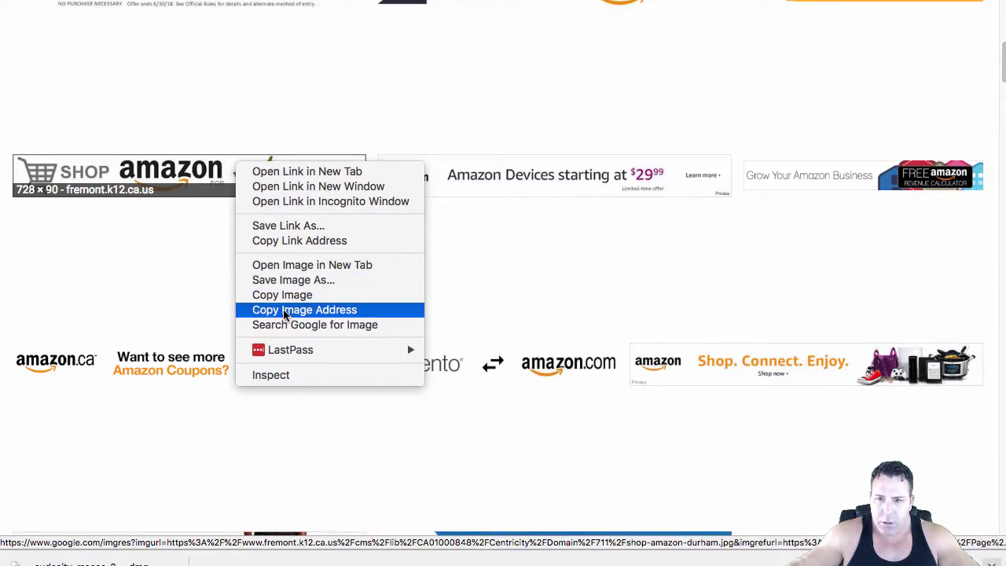
right_click(174, 170)
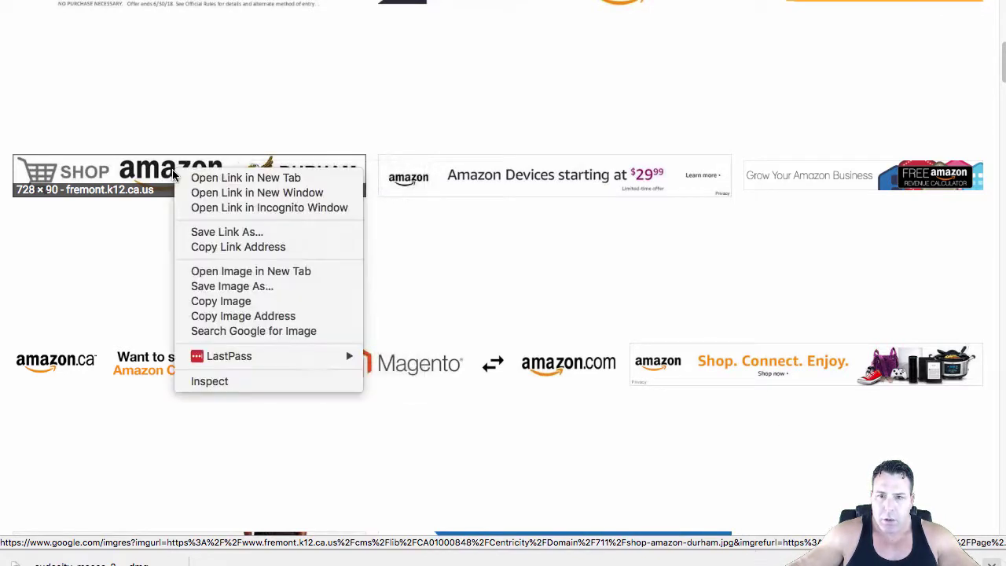
left_click(228, 249)
Return to the Newspaper Theme panel and delete the whole base64 image data from the Custom ad 1 code's image source
left_click(753, 1)
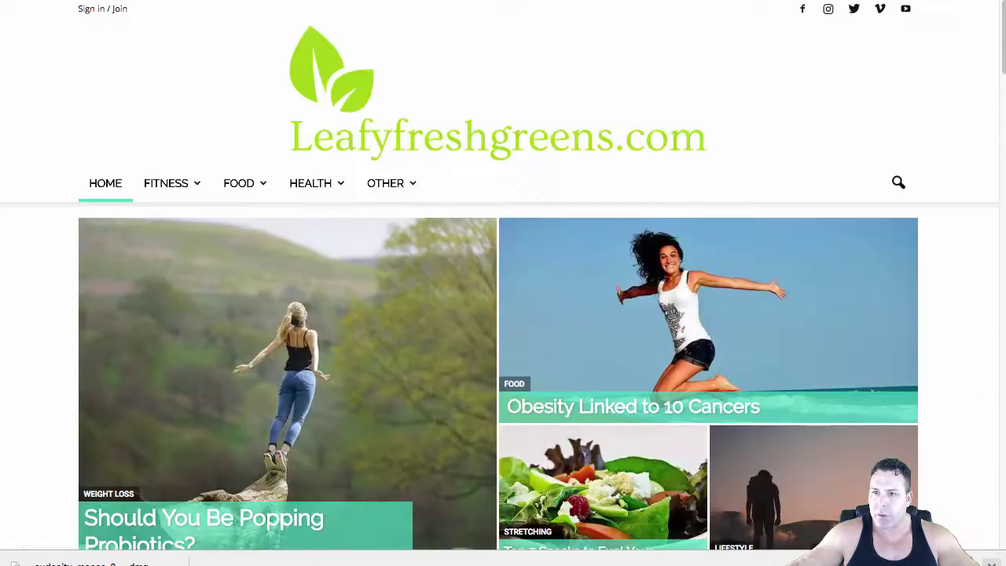
left_click(714, 1)
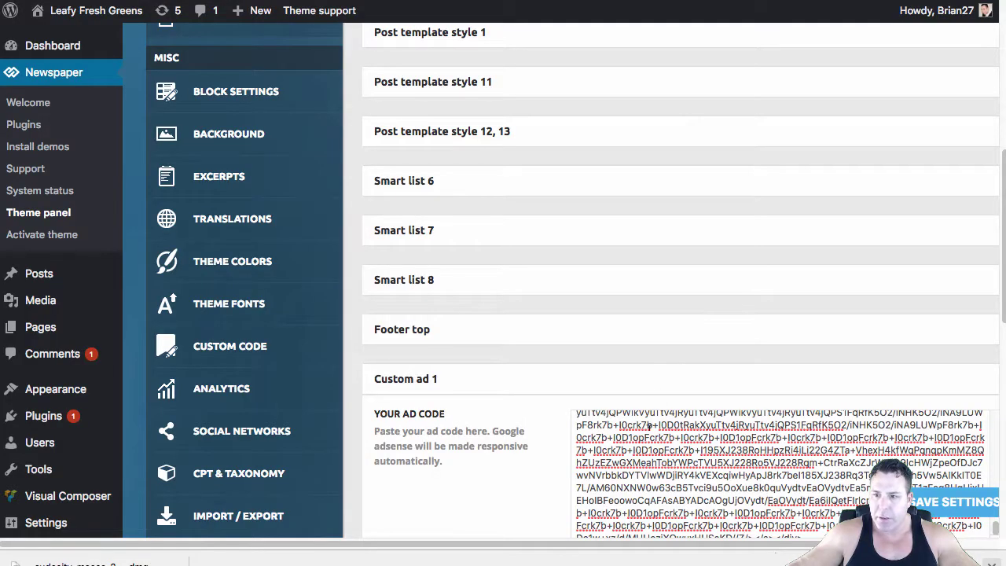
scroll(683, 460, "down", 10)
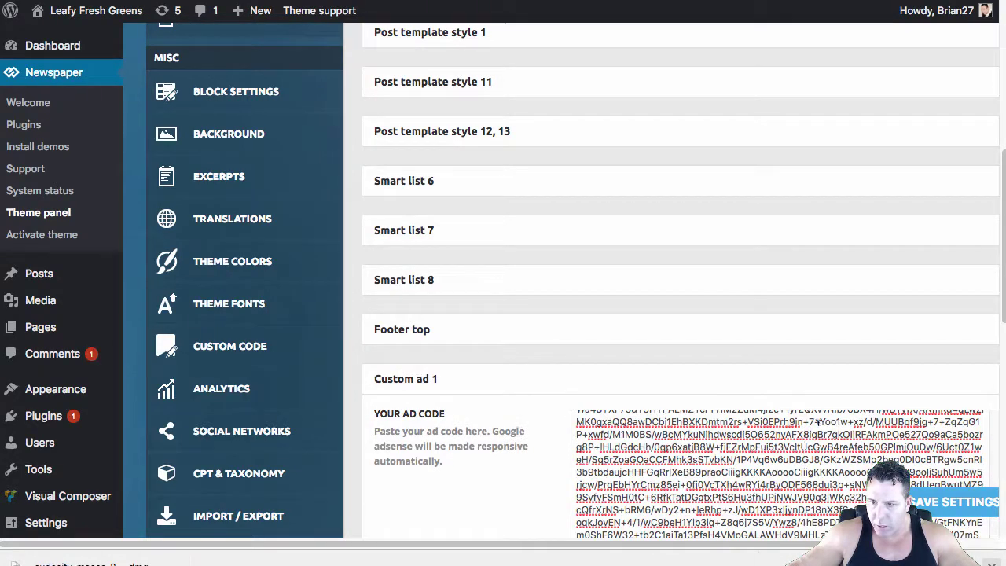
scroll(818, 422, "down", 10)
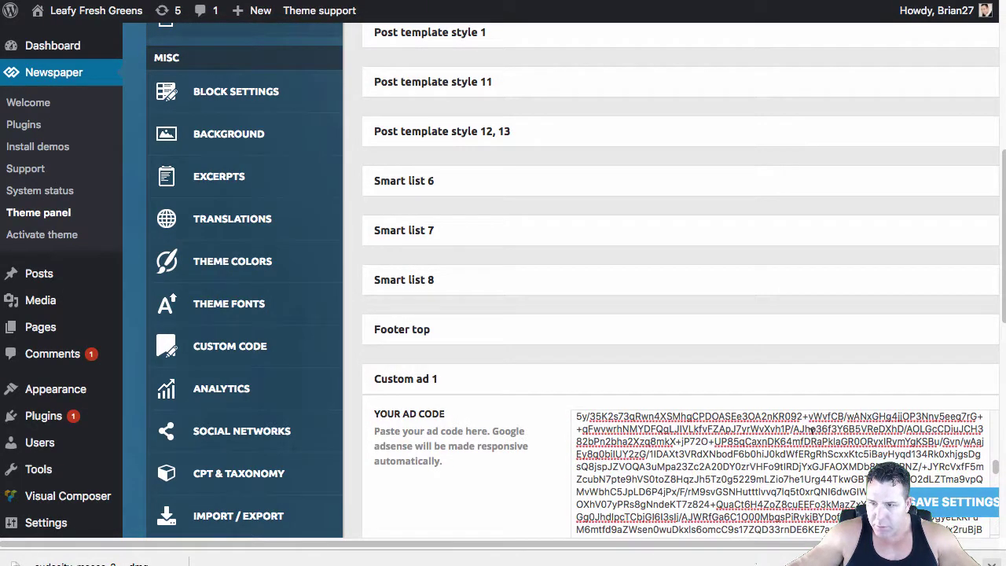
scroll(811, 430, "up", 15)
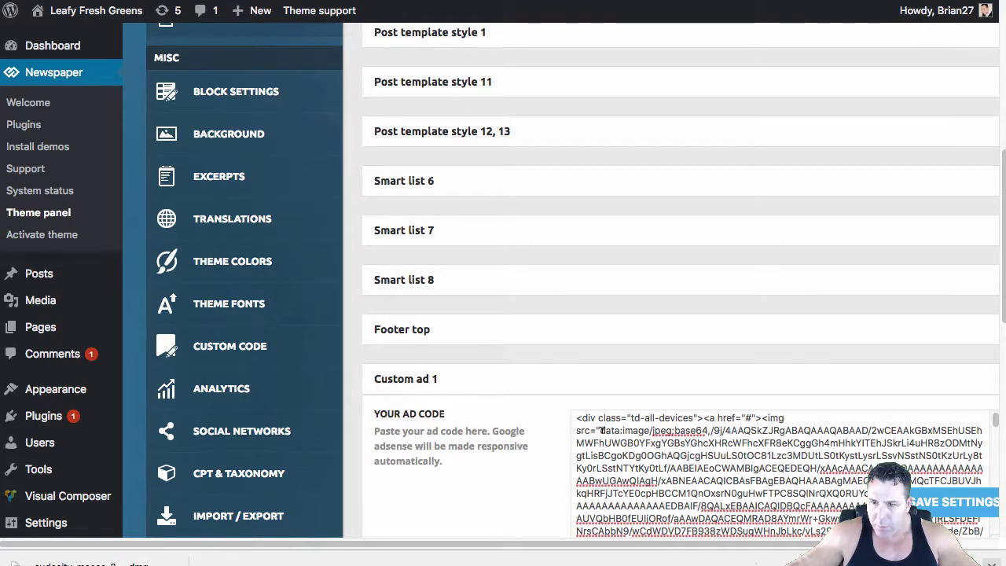
left_click_drag(600, 430, 741, 84)
scroll(839, 505, "down", 5)
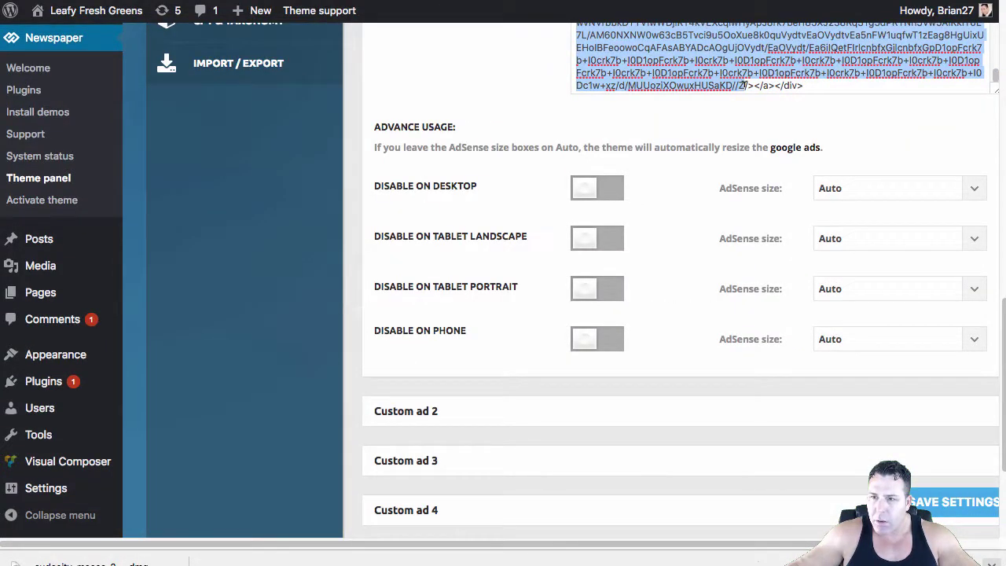
left_click_drag(741, 84, 727, 84)
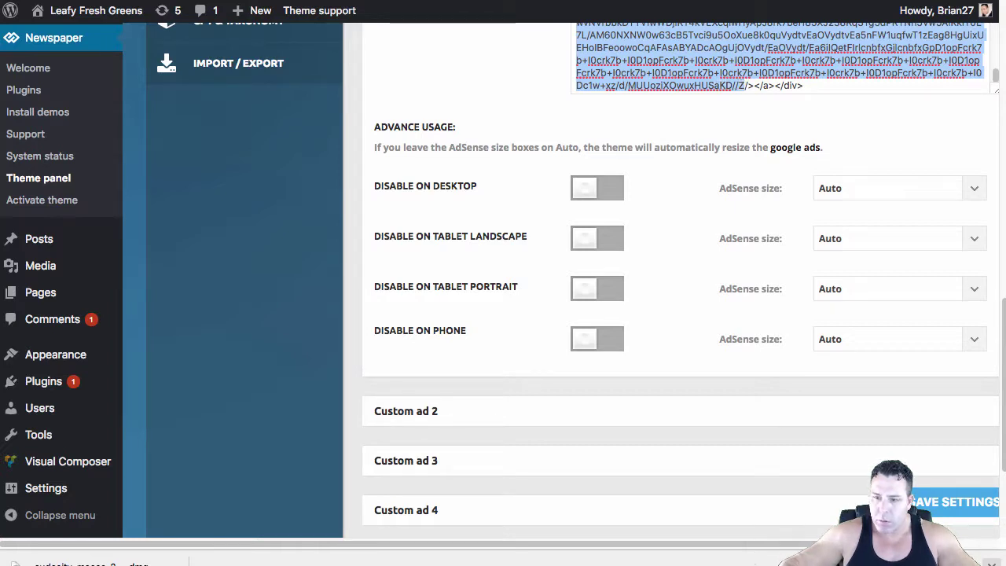
key("BackSpace")
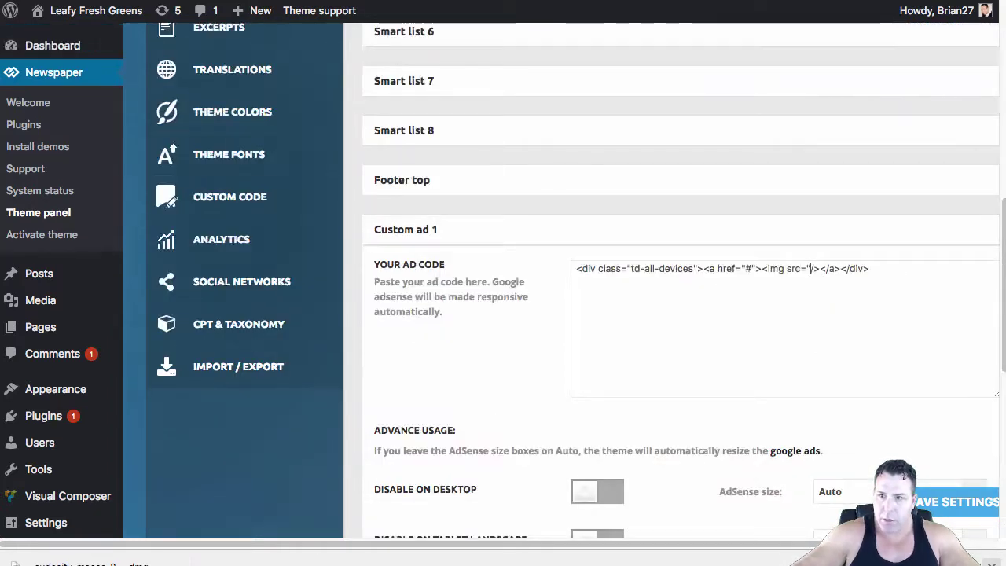
Insert the copied link address as the image source in the Custom ad 1 code, close it with "/ and save the settings
right_click(810, 268)
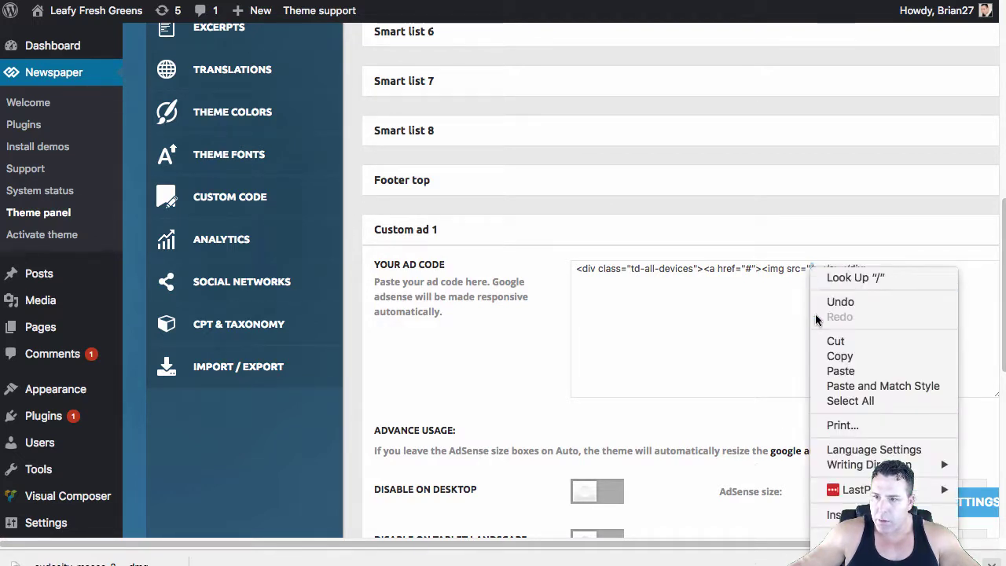
left_click(807, 268)
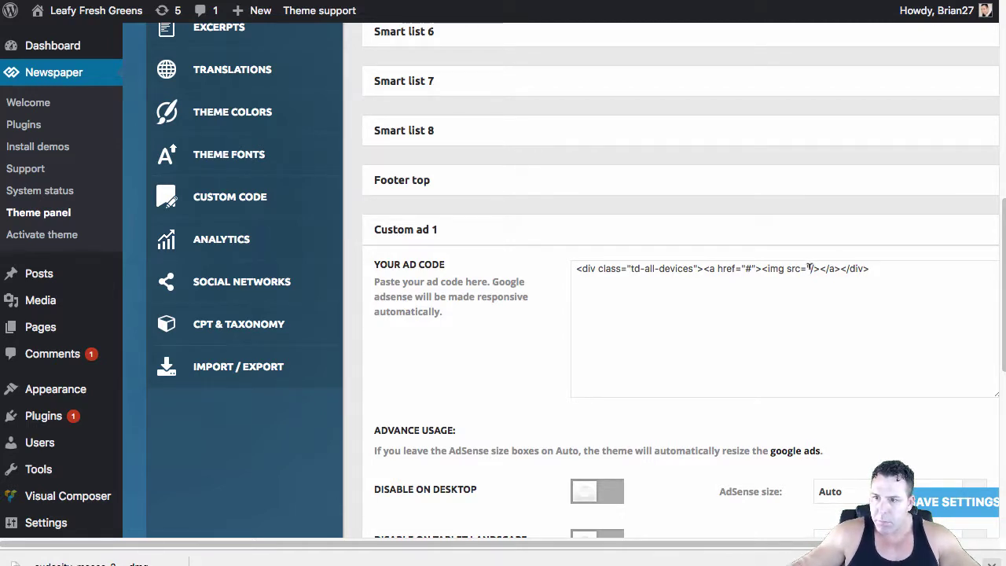
right_click(810, 269)
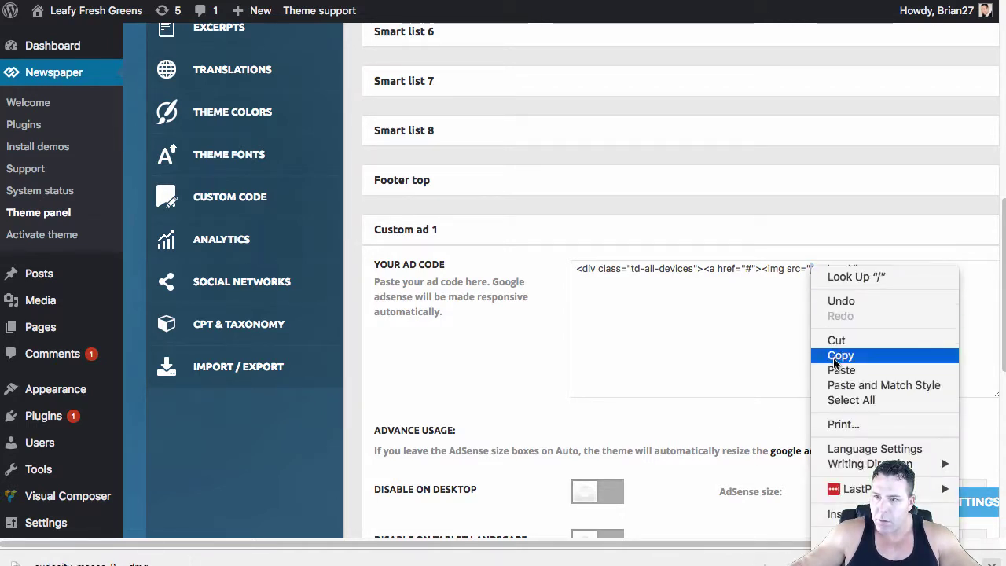
left_click(839, 383)
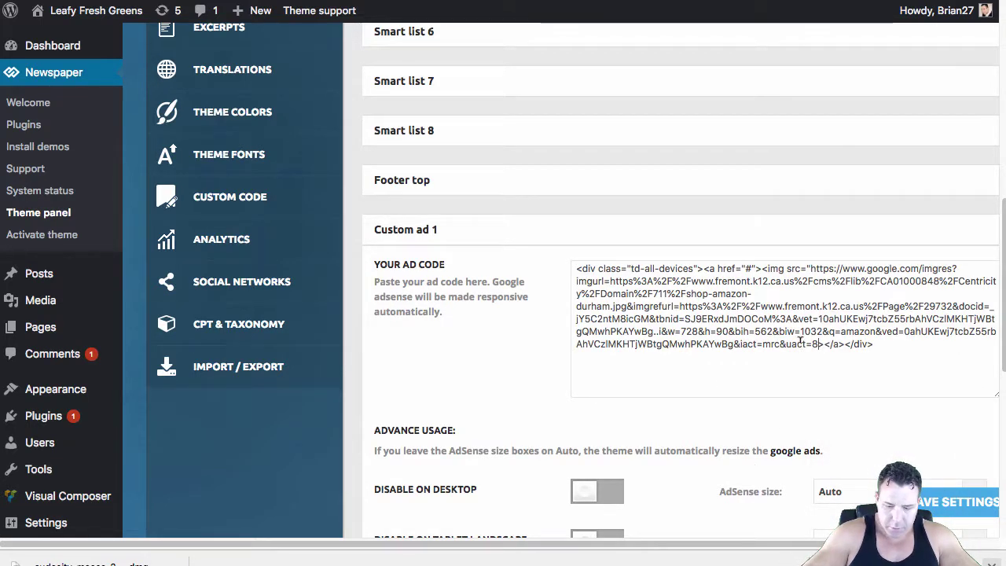
type("\"?")
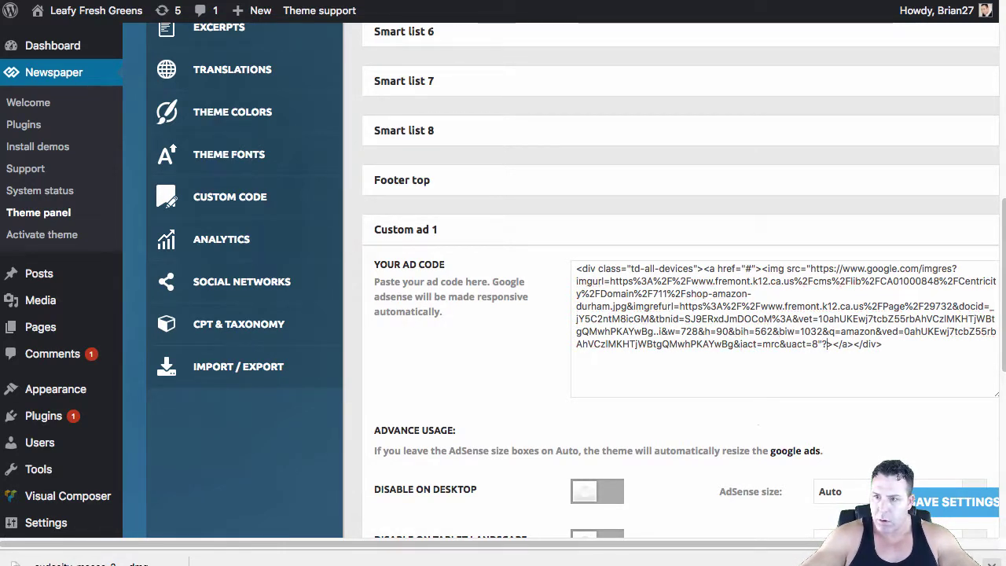
key("BackSpace")
key("BackSpace")
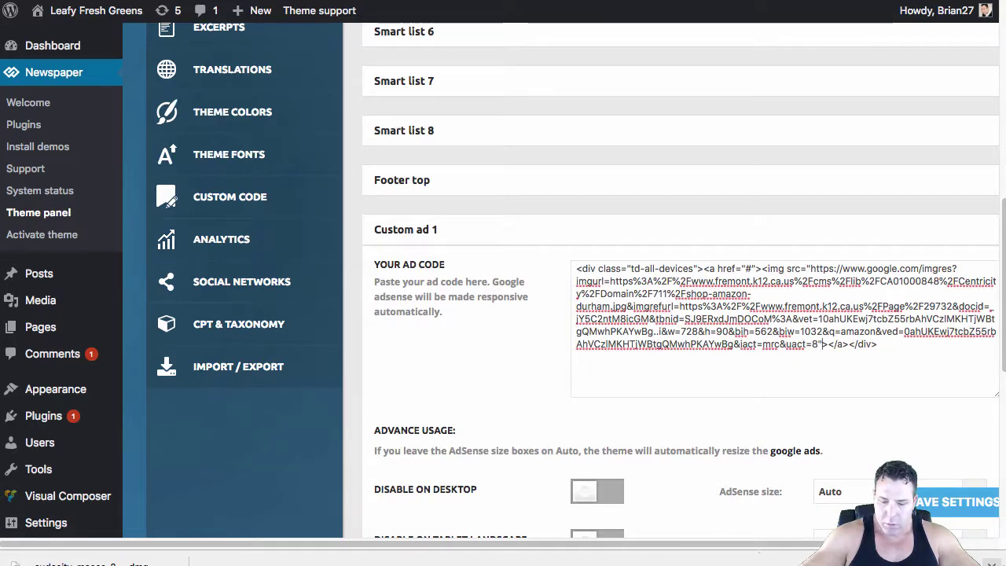
type("/")
left_click(948, 501)
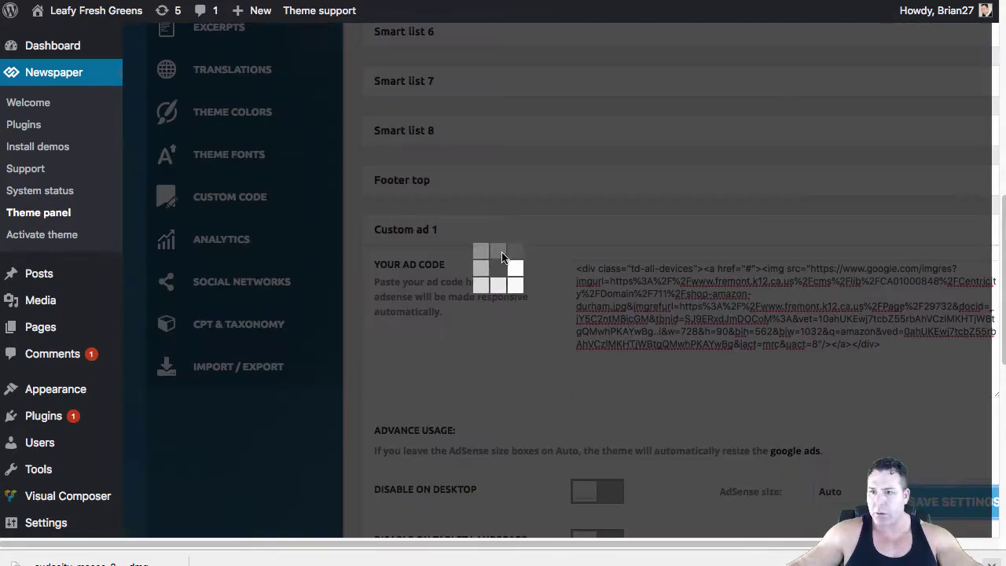
Visit the Leafy Fresh Greens home page and check the custom ad between its content sections
scroll(312, 72, "up", 8)
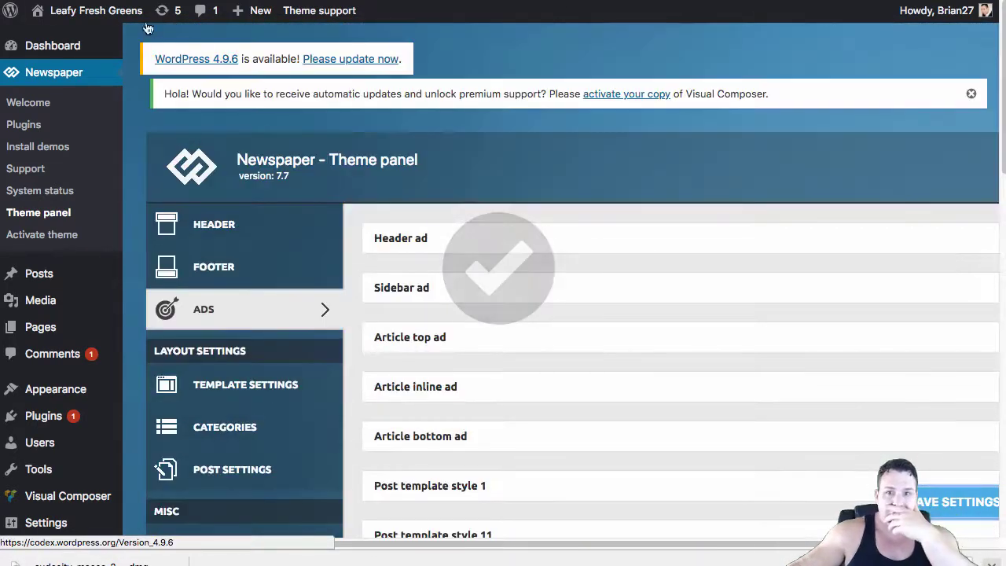
left_click(101, 17)
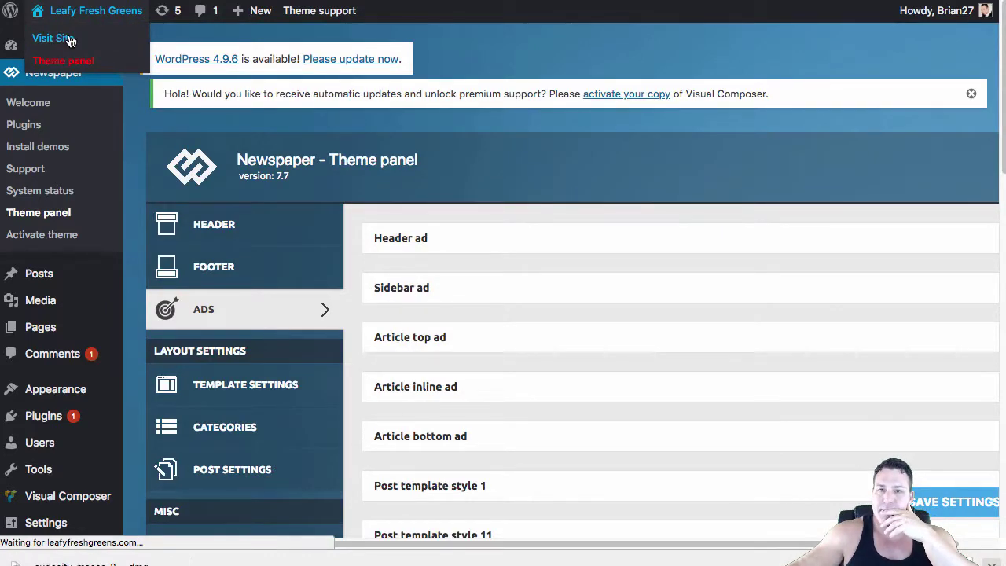
scroll(581, 272, "down", 15)
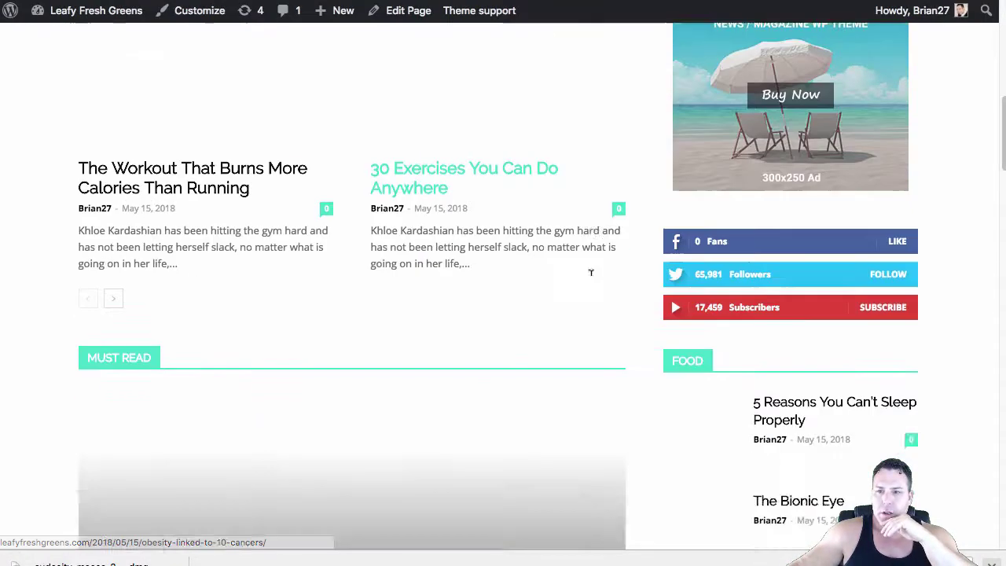
scroll(595, 281, "down", 15)
scroll(595, 285, "up", 13)
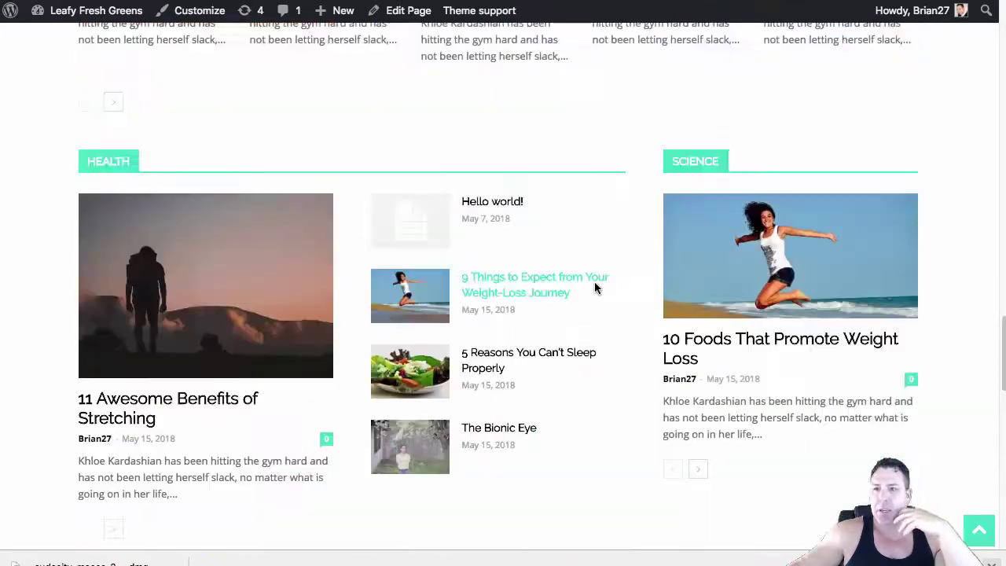
Return to the Google Images results and open the Shop Amazon for Durham banner's link in a new browser tab
key("ctrl+Tab")
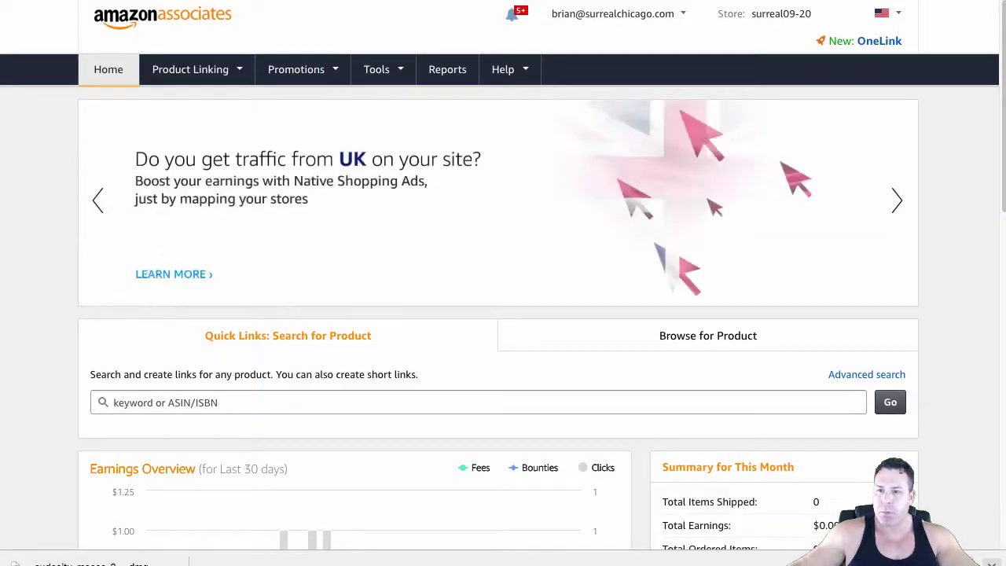
key("ctrl+Tab")
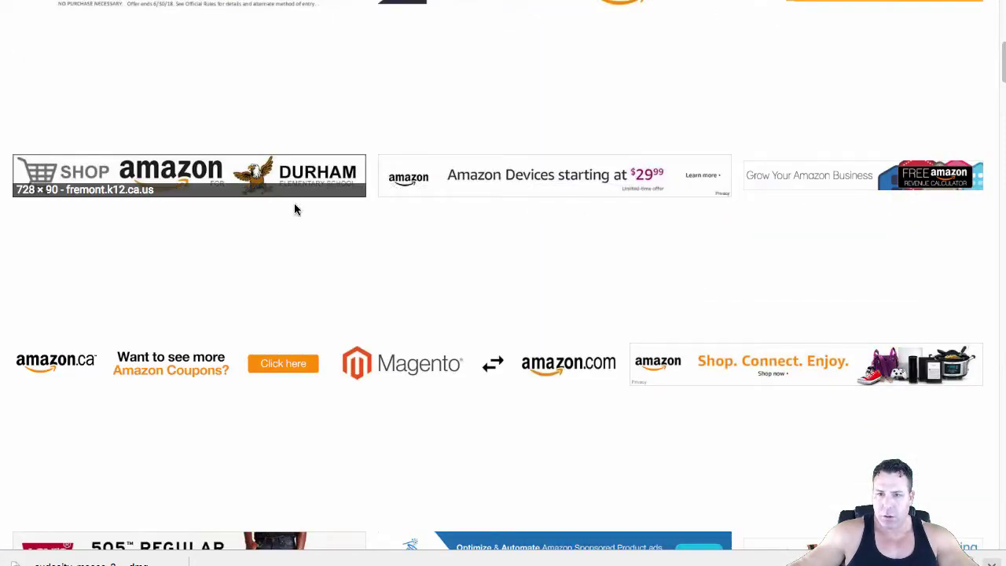
right_click(217, 174)
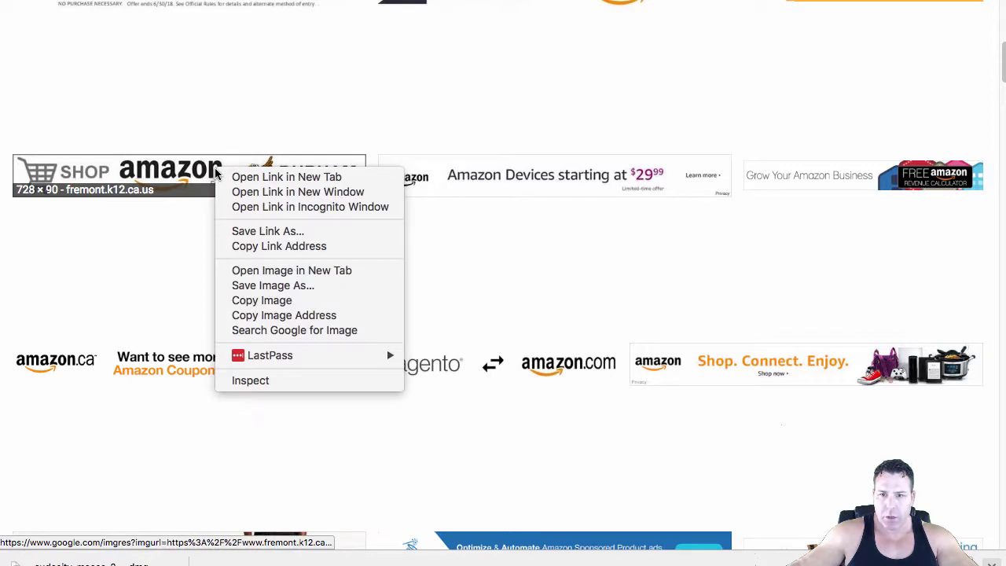
left_click(267, 179)
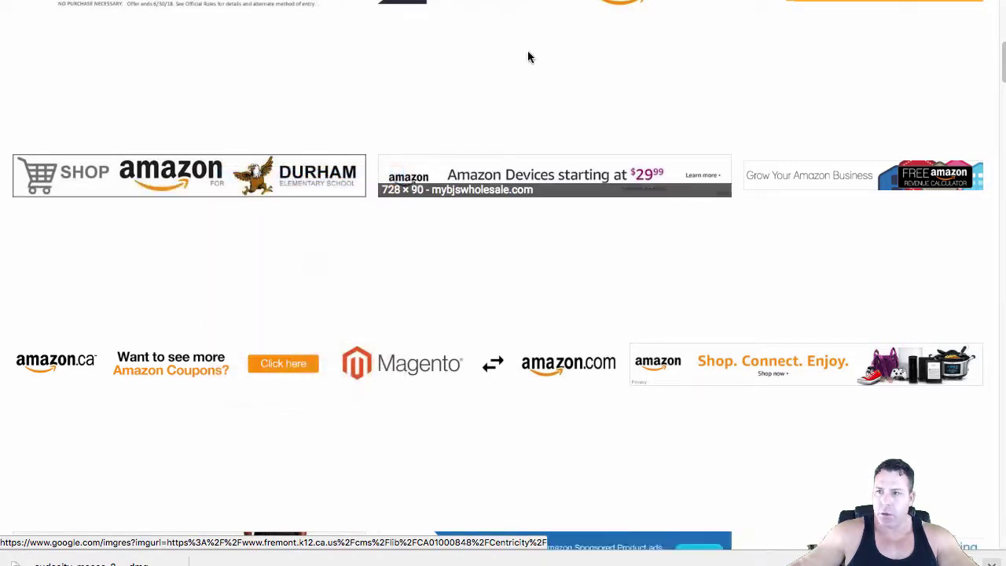
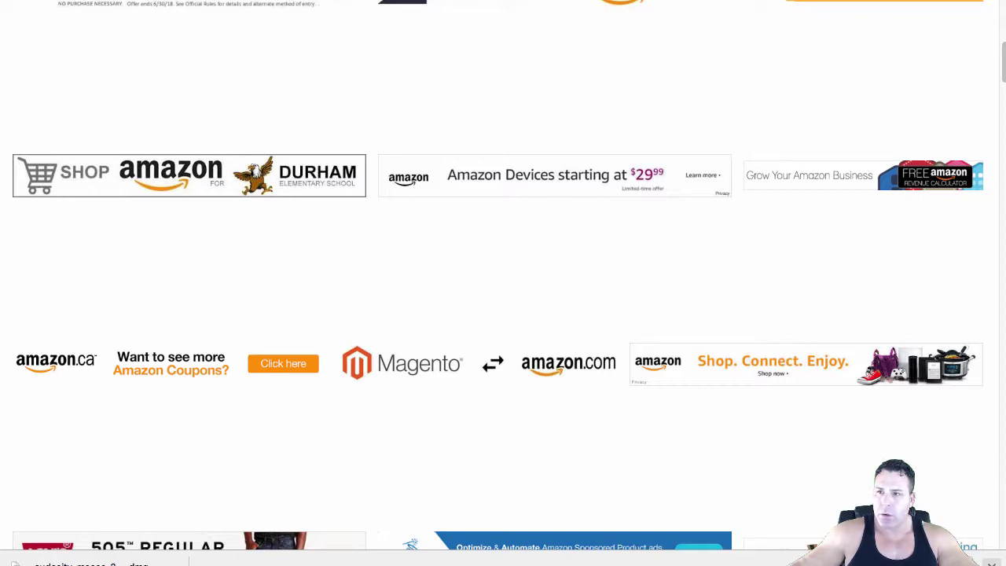
left_click(713, 1)
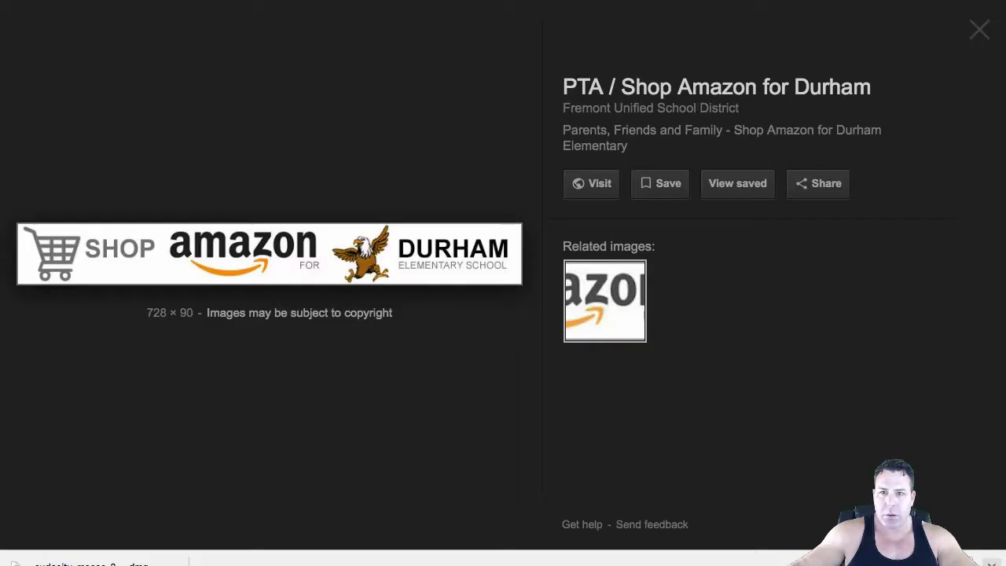
Copy the image address of the enlarged Shop Amazon for Durham banner
right_click(344, 255)
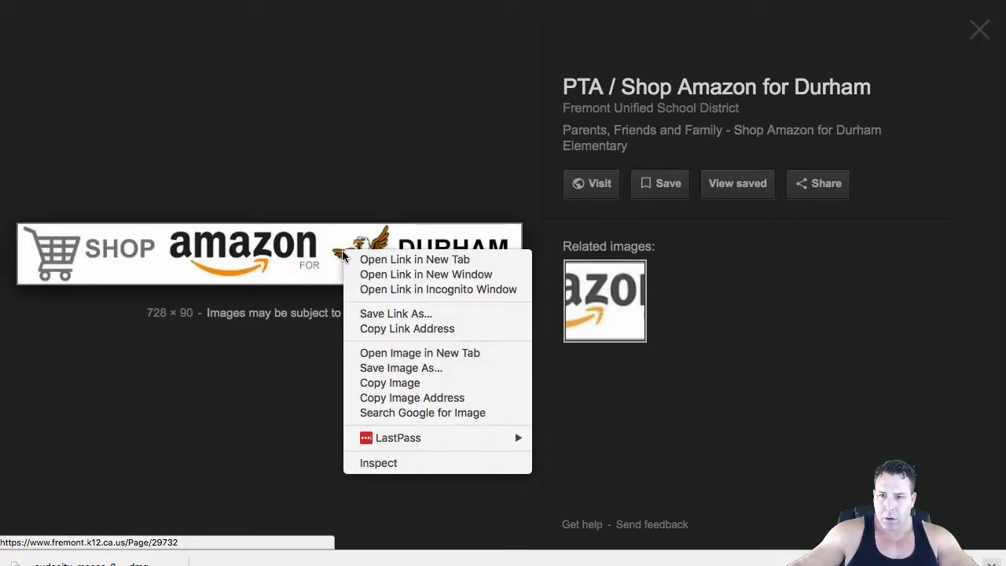
left_click(387, 336)
right_click(398, 350)
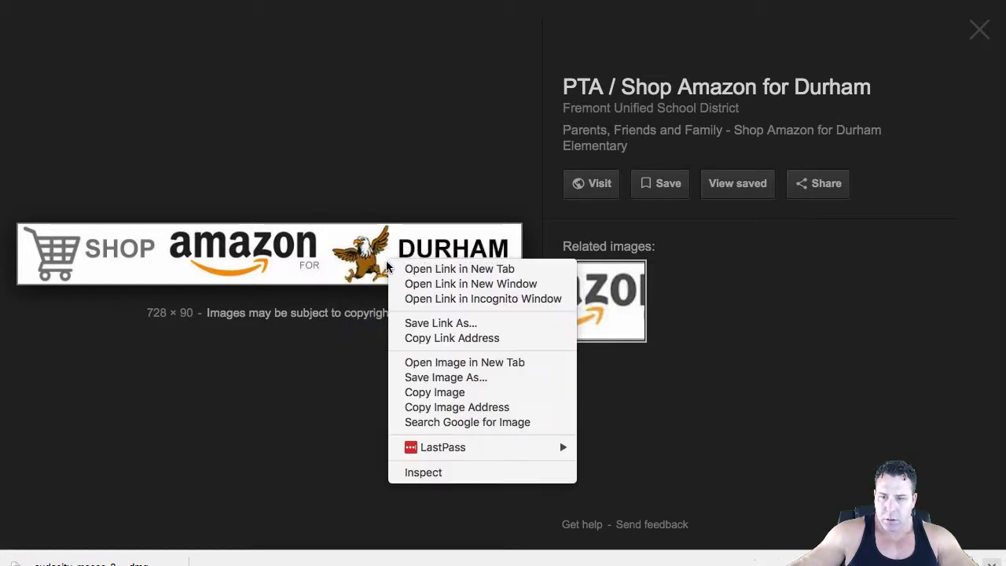
left_click(440, 408)
Open the copied shop-amazon-durham.jpg address in a new browser tab to check it
key("super+t")
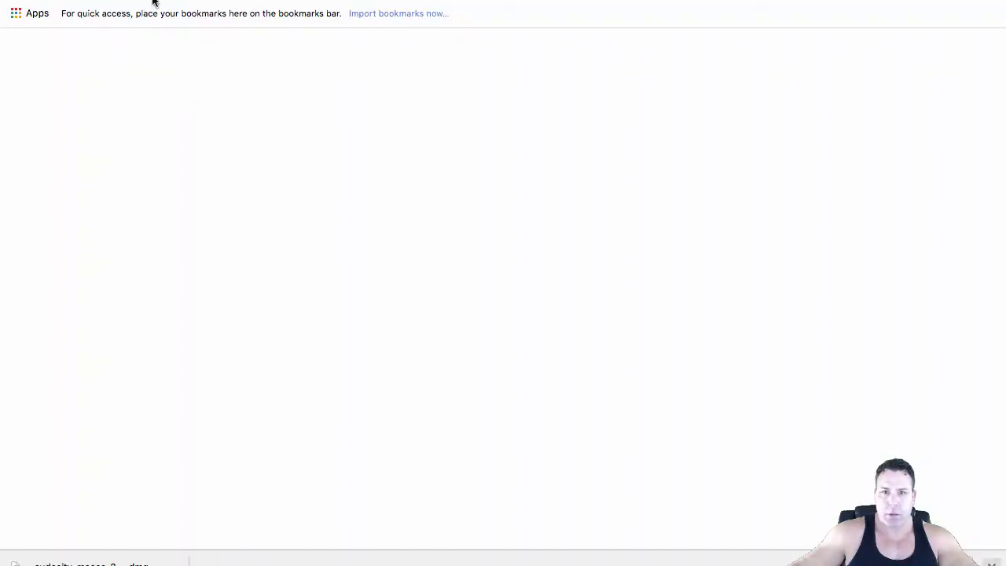
right_click(152, 1)
left_click(176, 21)
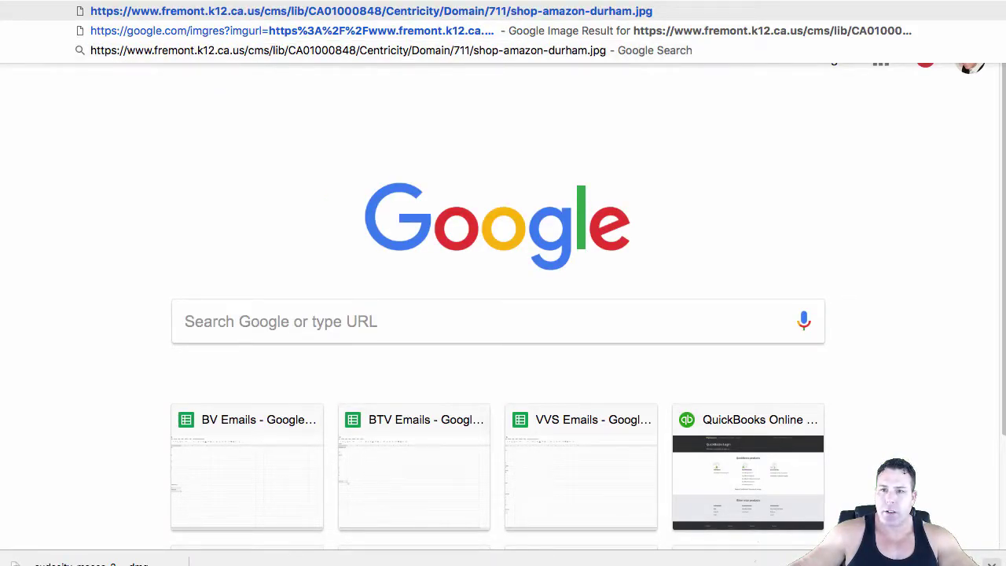
right_click(155, 1)
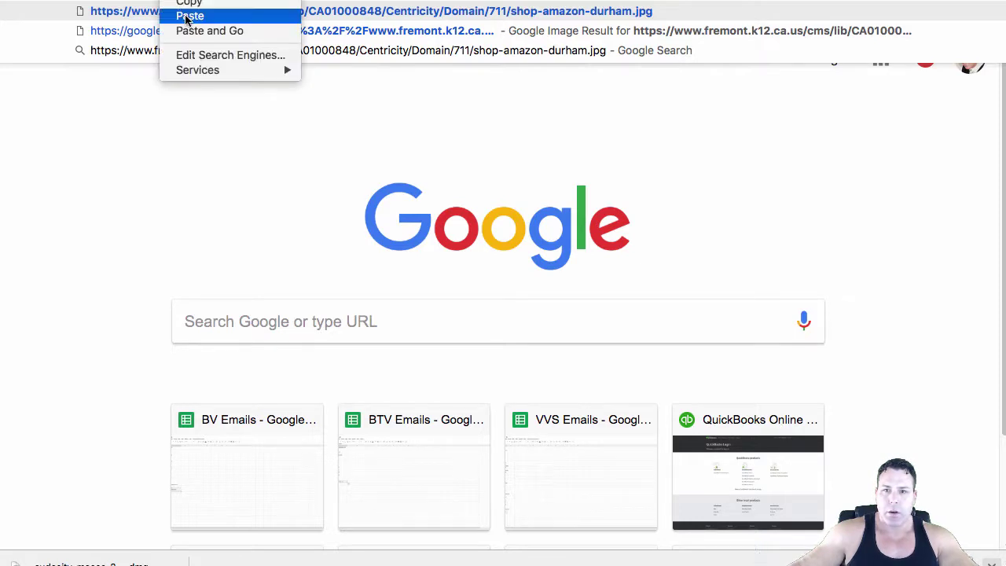
left_click(189, 1)
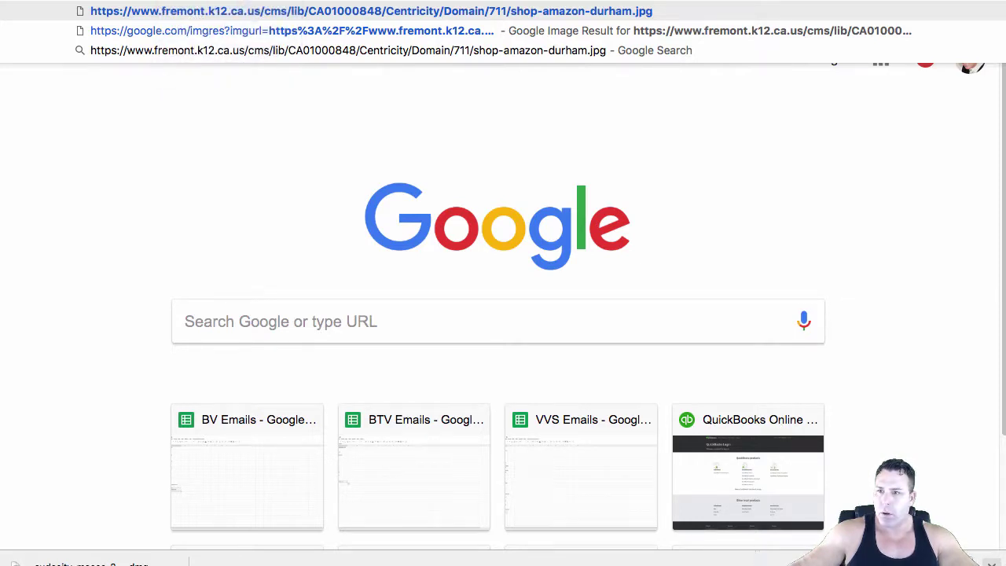
key("Return")
right_click(228, 167)
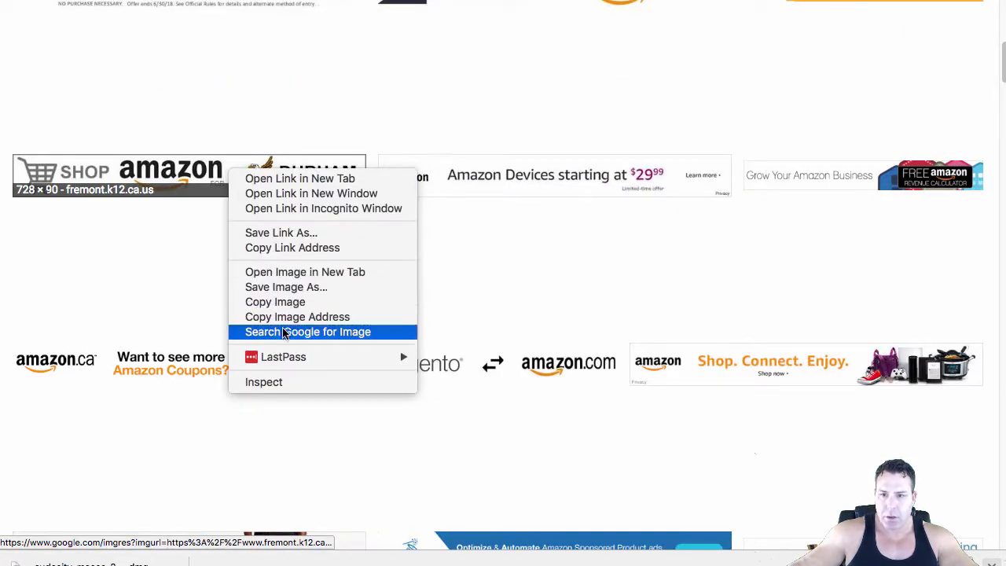
left_click(341, 323)
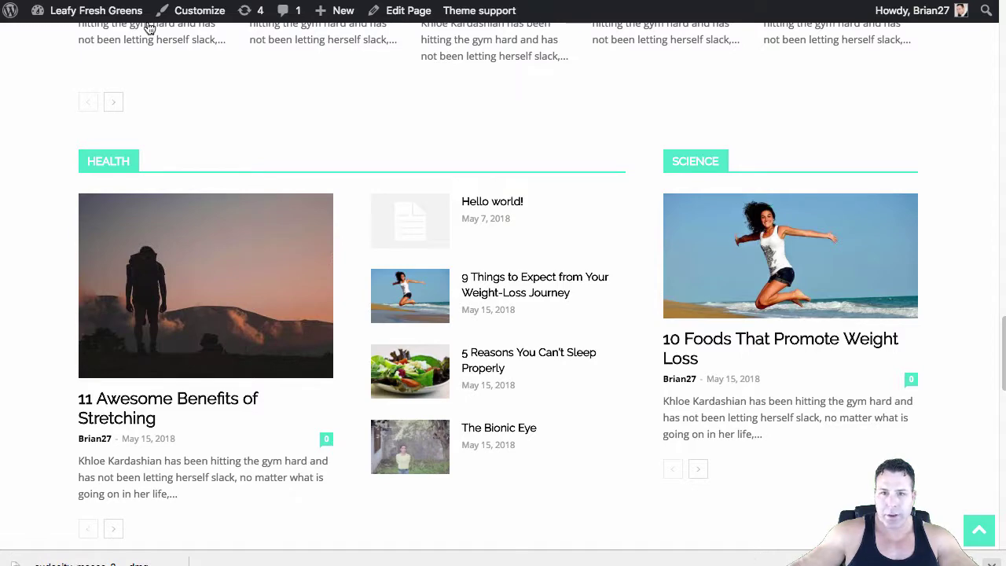
Open the Custom ad 1 code in the ads section of the Newspaper theme panel
left_click(88, 11)
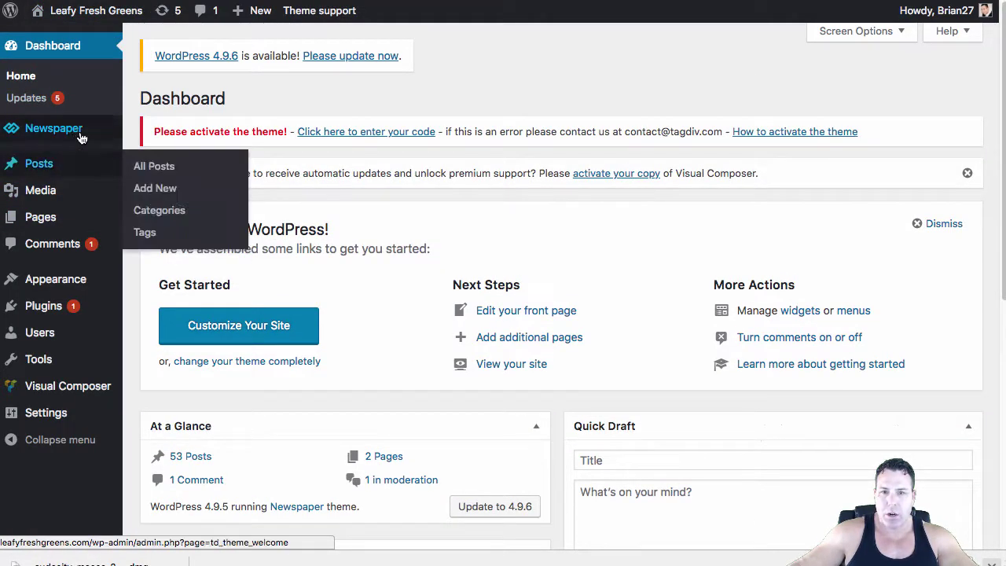
mouse_move(81, 128)
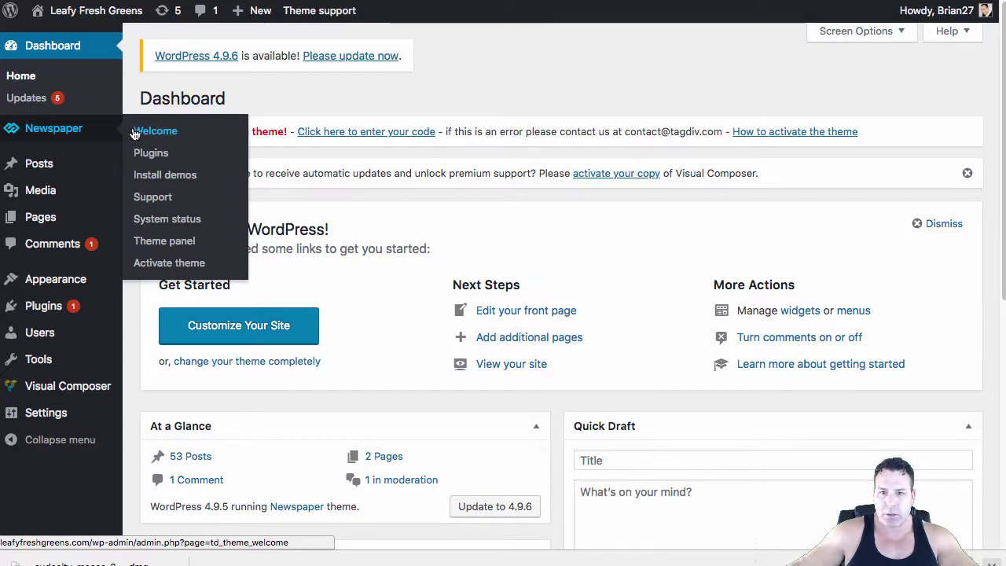
left_click(167, 241)
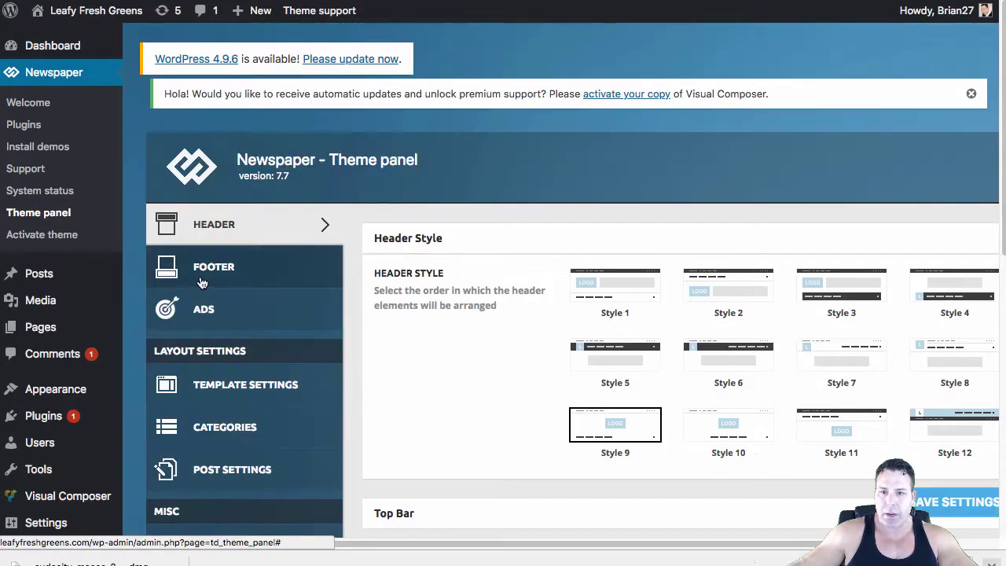
left_click(205, 312)
scroll(550, 319, "down", 10)
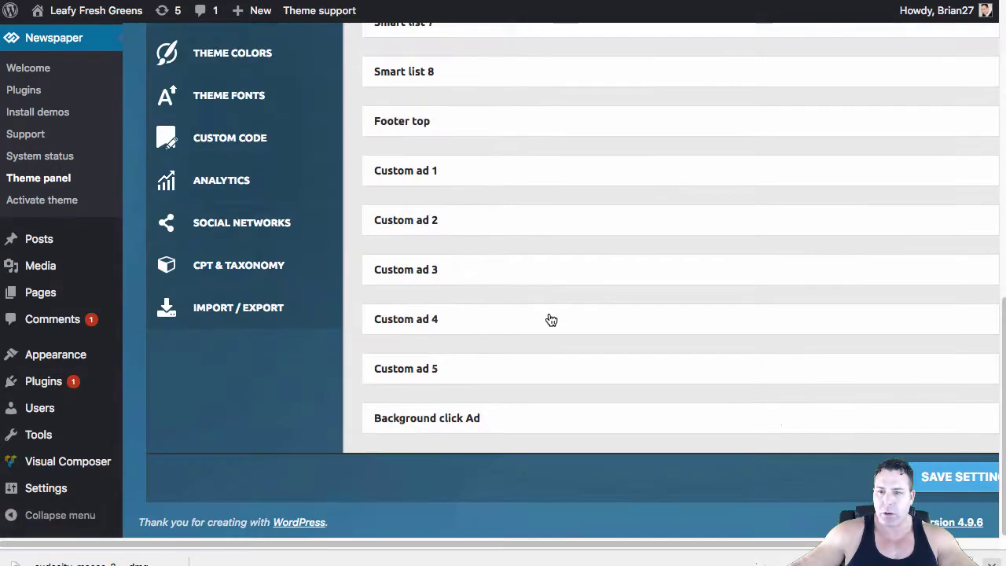
left_click(427, 186)
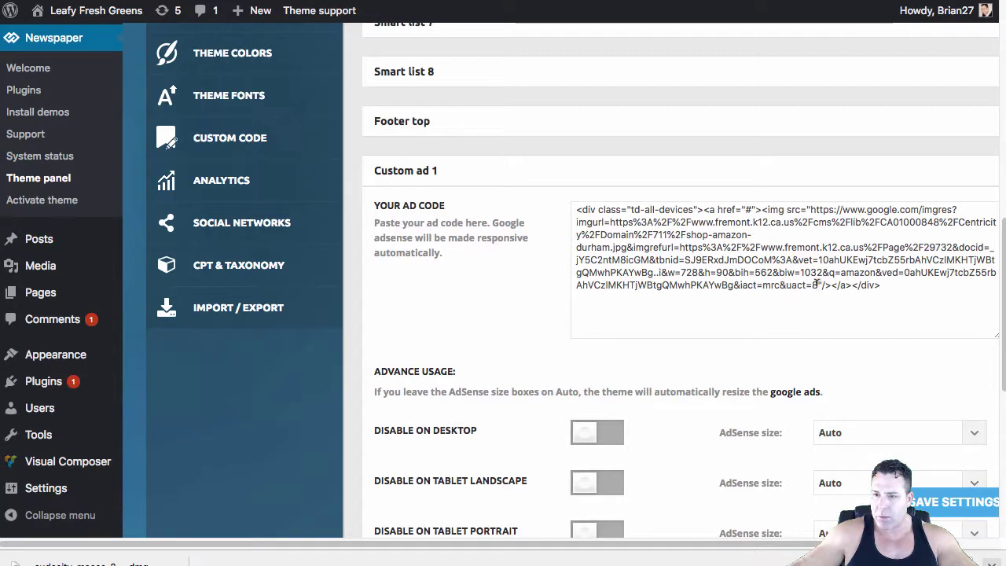
Replace the image source in the Custom ad 1 code with the copied shop-amazon-durham.jpg address and save the theme settings
left_click_drag(818, 285, 813, 206)
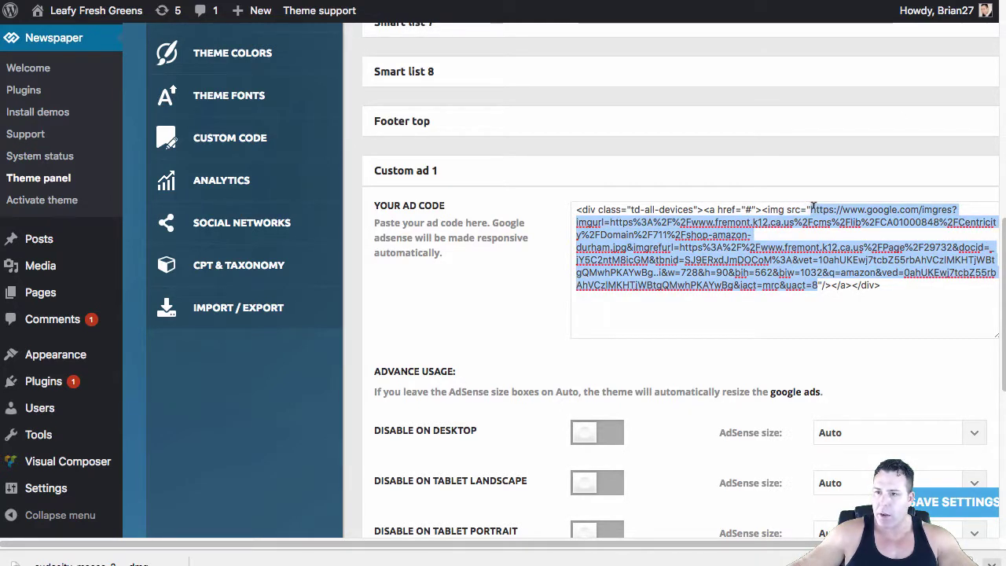
key("BackSpace")
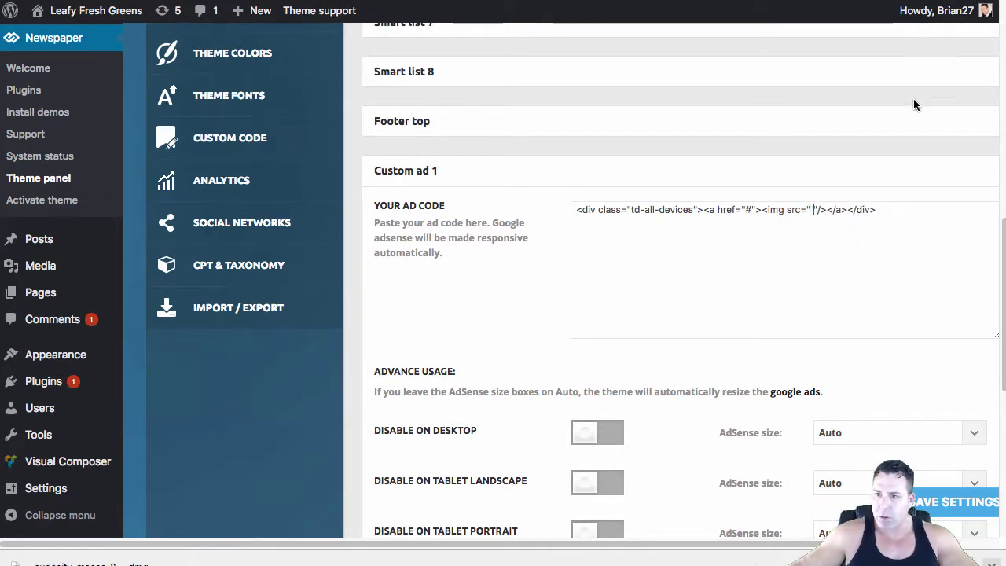
key("Left")
key("Left")
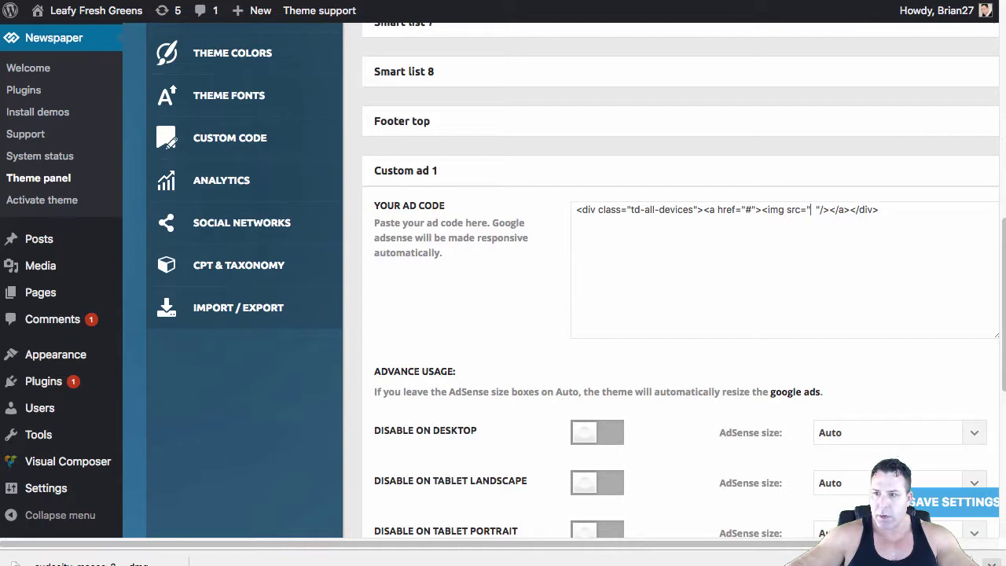
right_click(810, 209)
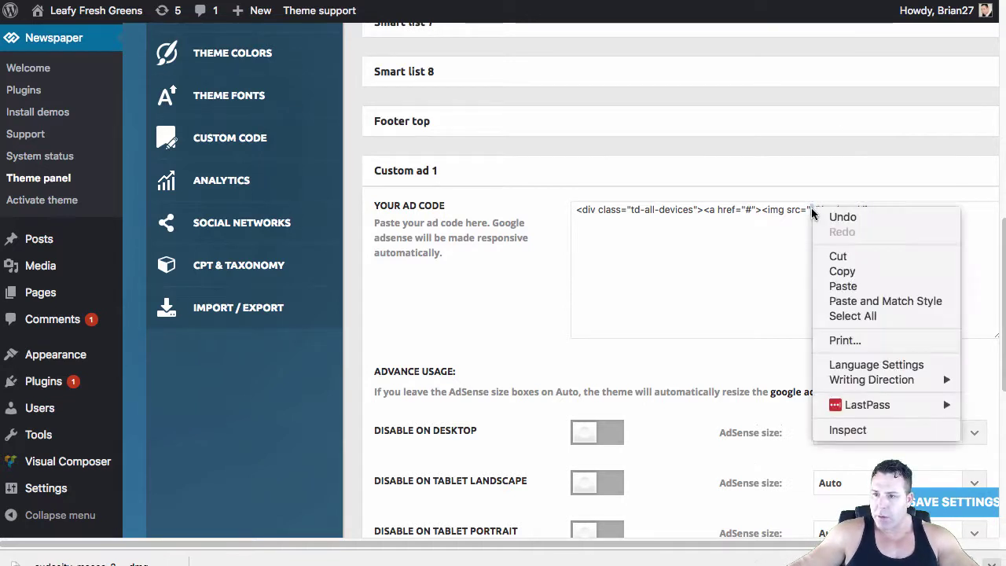
left_click(842, 286)
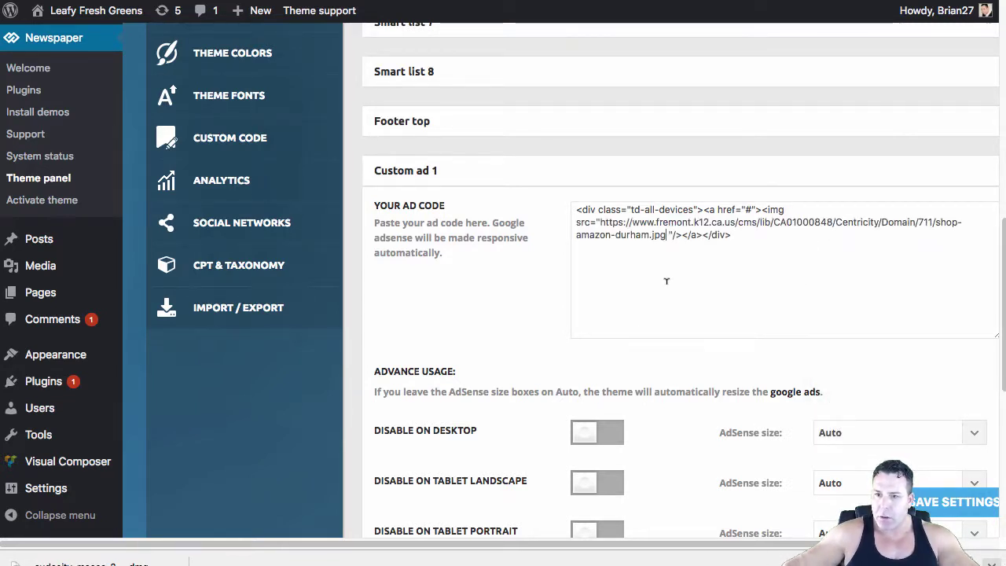
key("Delete")
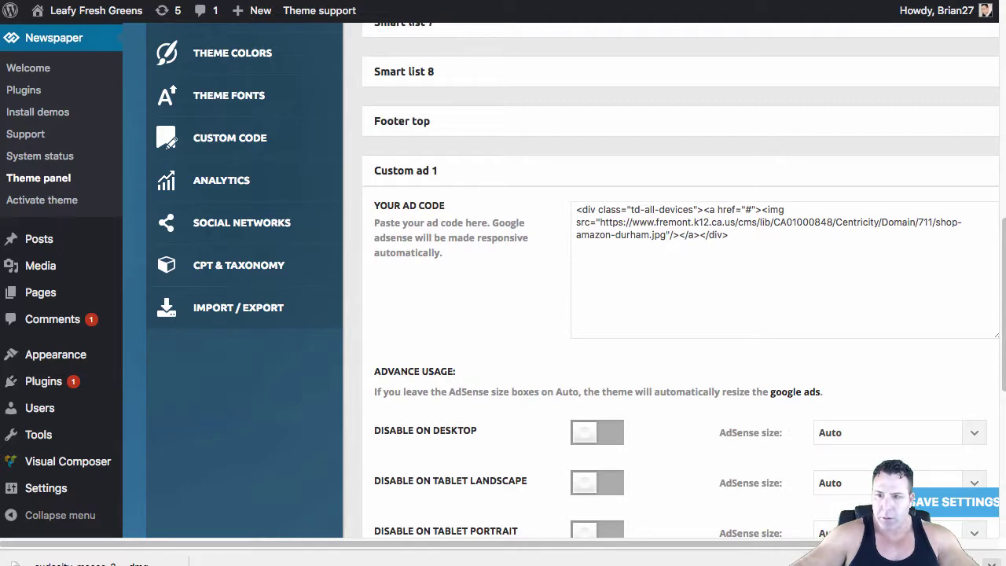
left_click(953, 507)
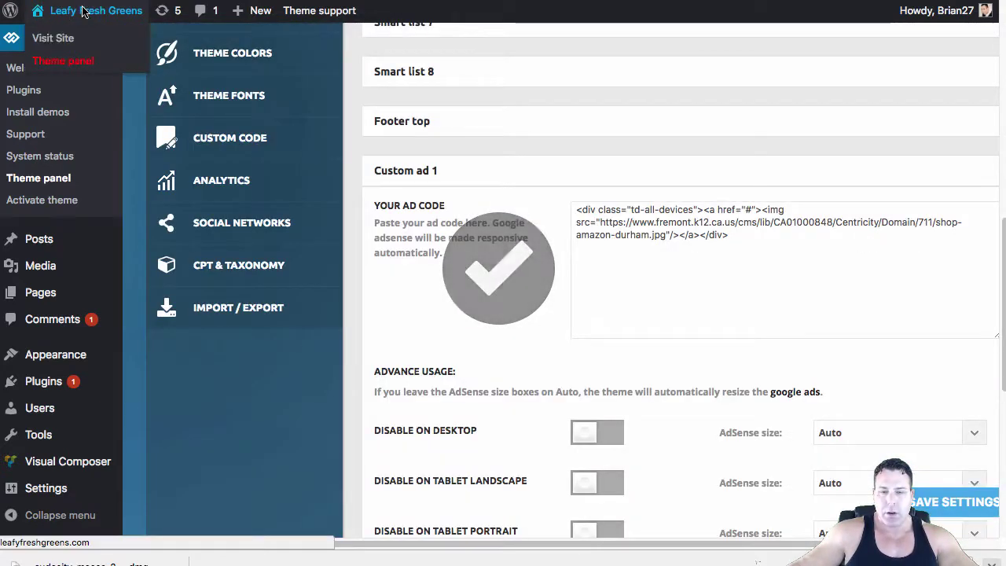
Visit the Leafy Fresh Greens home page and check the banner ad above the latest posts section
left_click(84, 12)
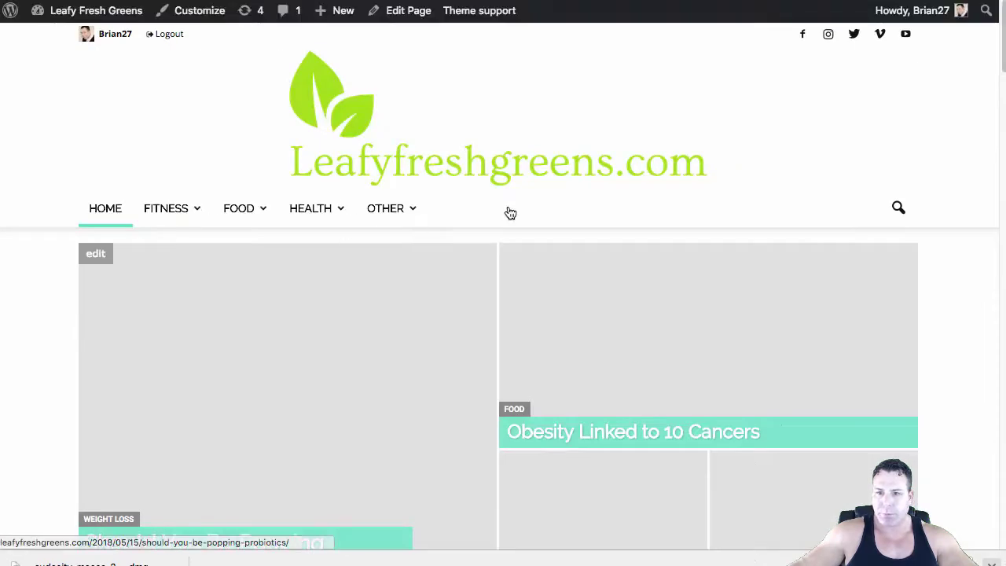
scroll(586, 227, "down", 20)
scroll(586, 228, "up", 6)
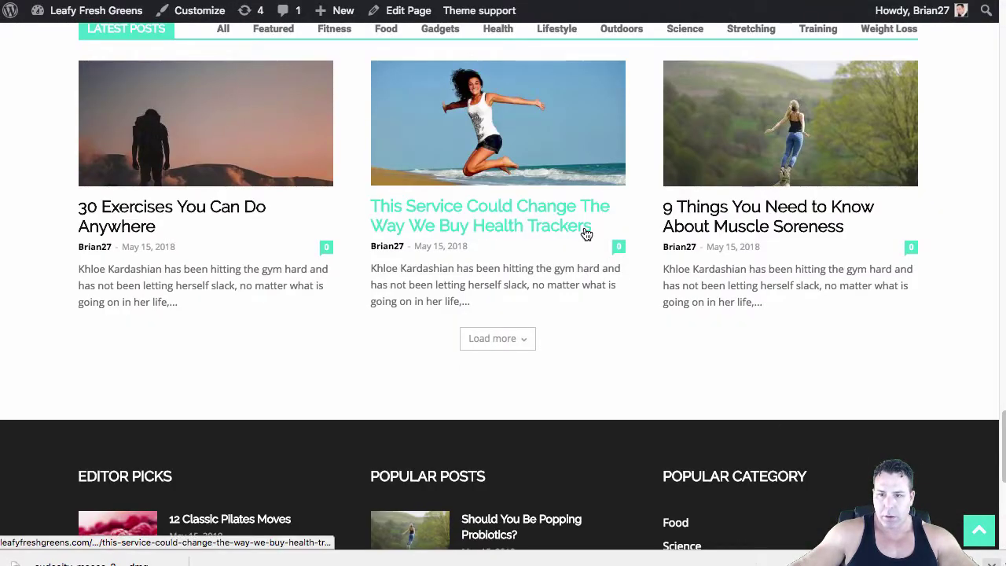
scroll(526, 358, "down", 1)
scroll(526, 349, "up", 6)
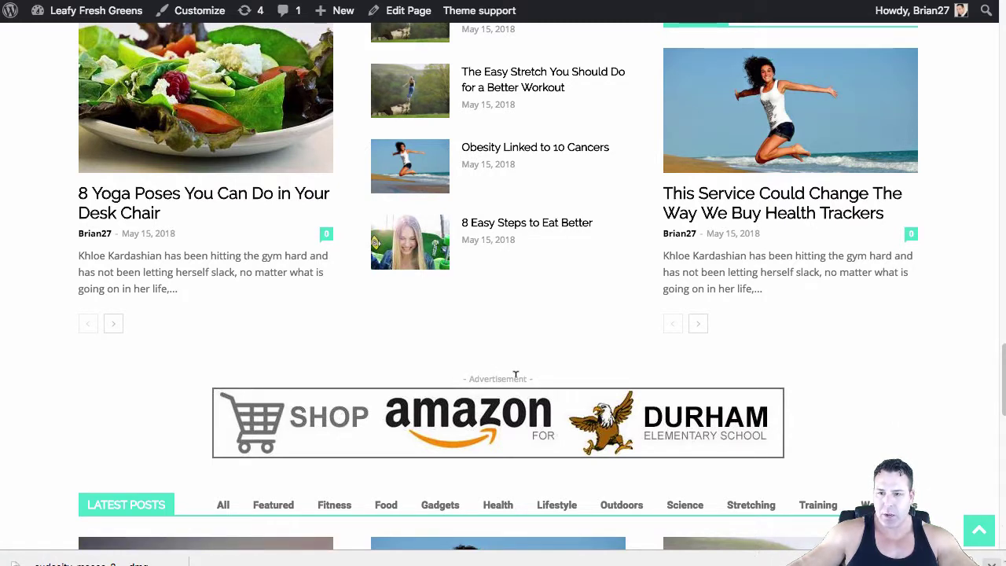
scroll(507, 388, "down", 1)
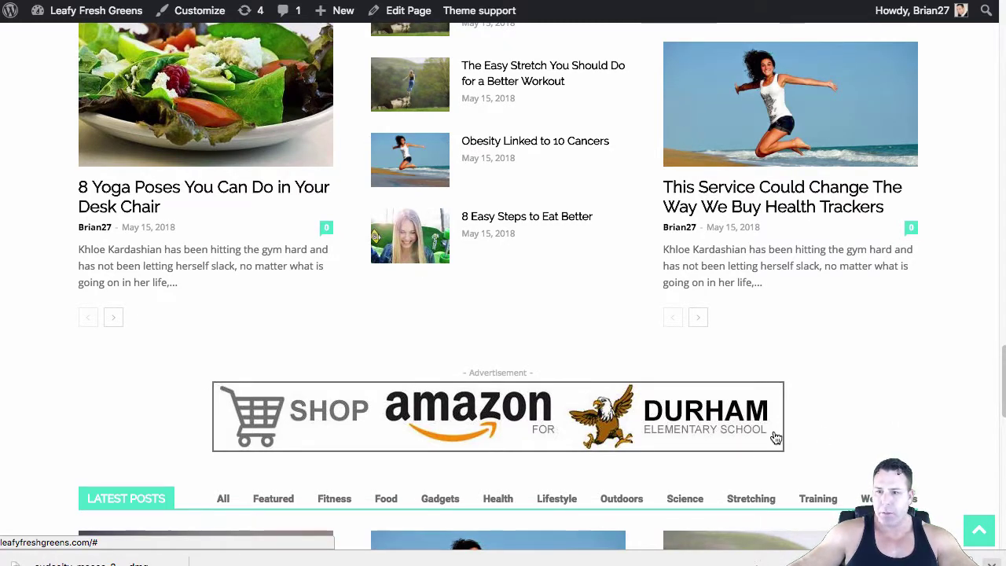
scroll(398, 348, "up", 5)
scroll(444, 406, "down", 4)
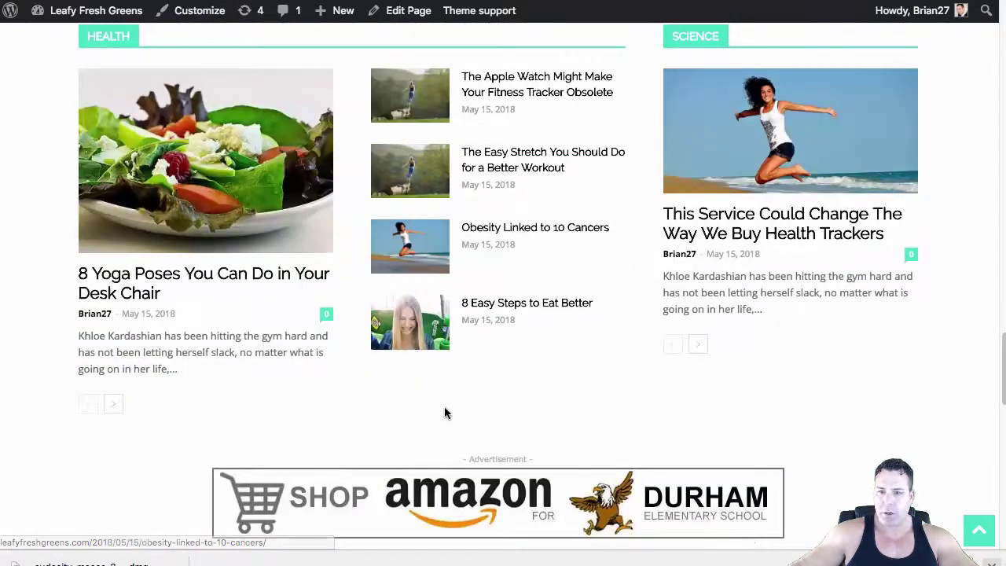
scroll(450, 423, "down", 8)
scroll(556, 445, "up", 8)
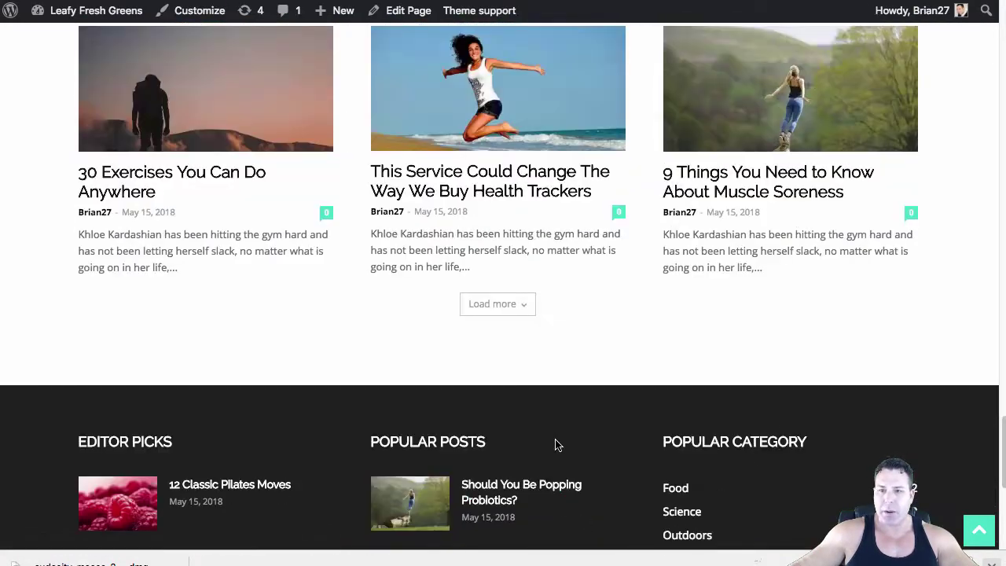
scroll(555, 444, "up", 10)
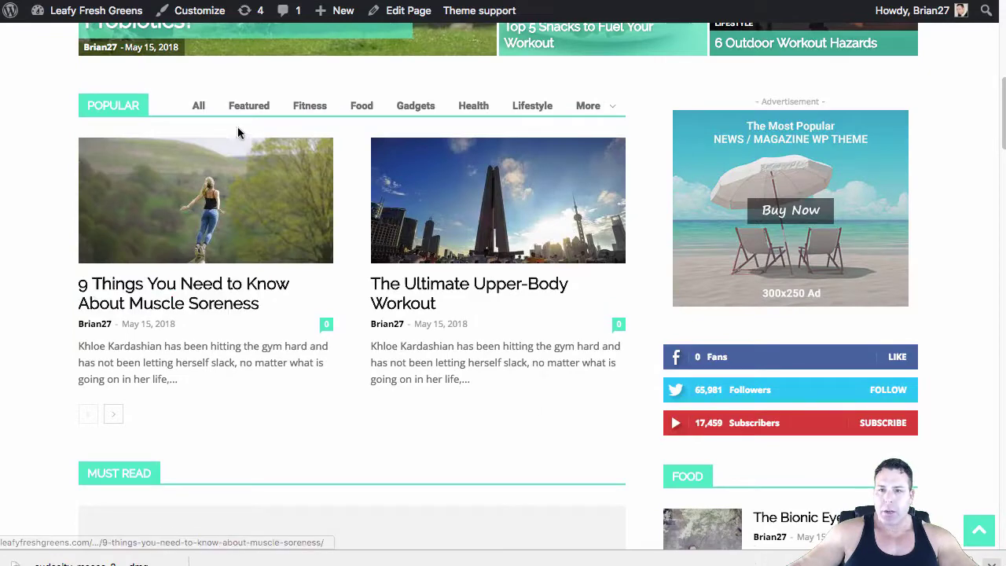
Return to the WordPress dashboard and open the list of all posts
left_click(81, 11)
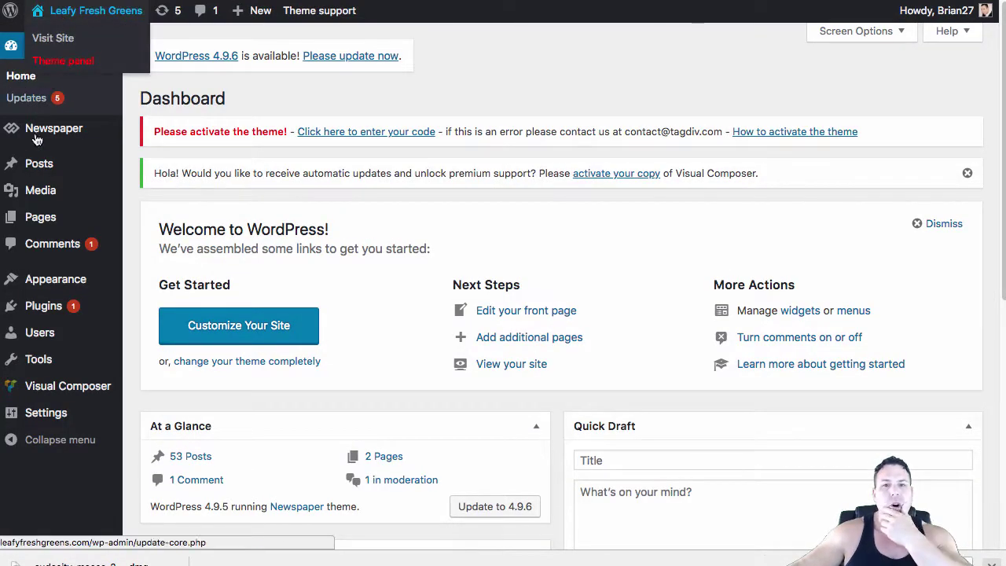
mouse_move(45, 169)
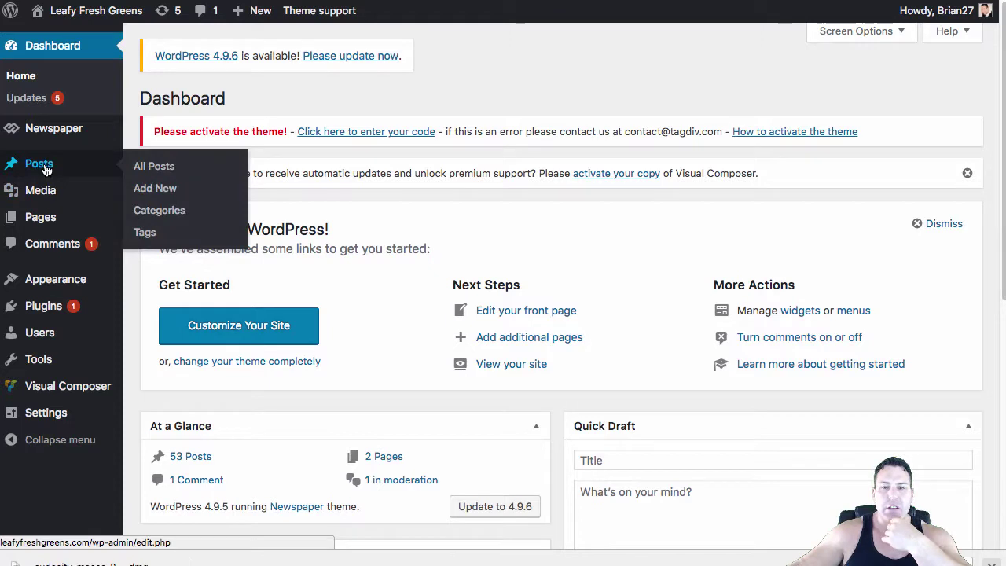
left_click(157, 167)
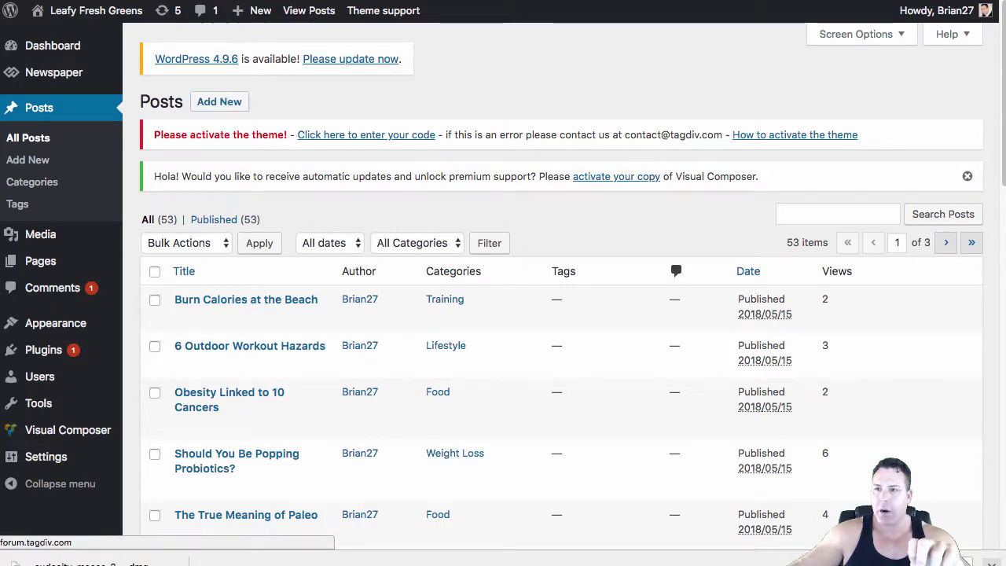
Search Google for "Green Diet" in a new browser tab
left_click(831, 0)
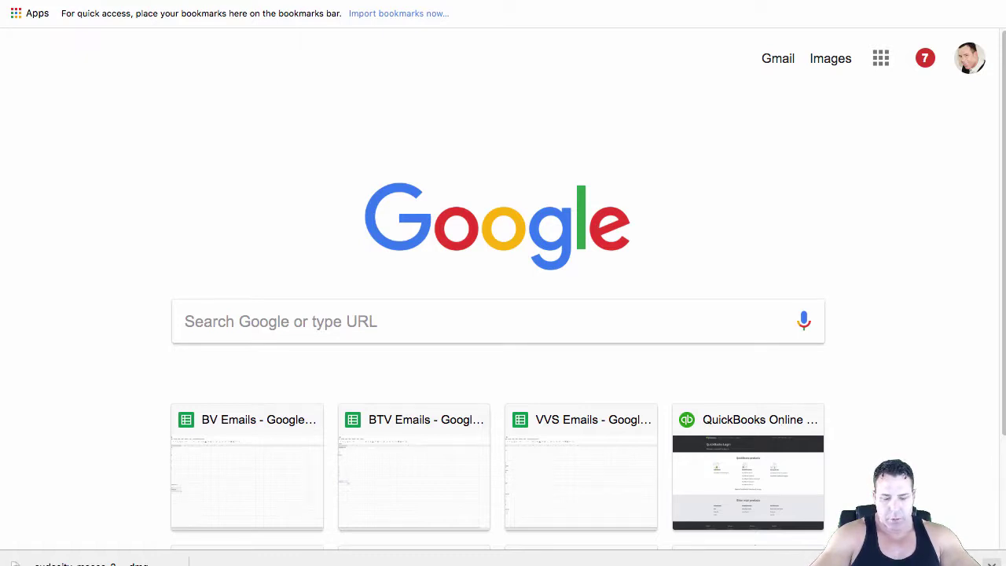
type("Green")
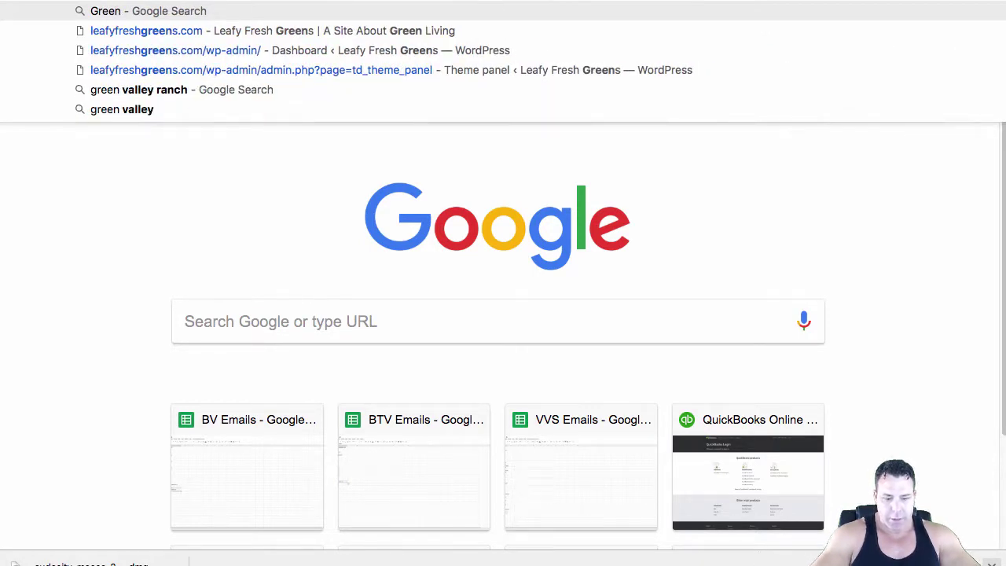
type(" Diet")
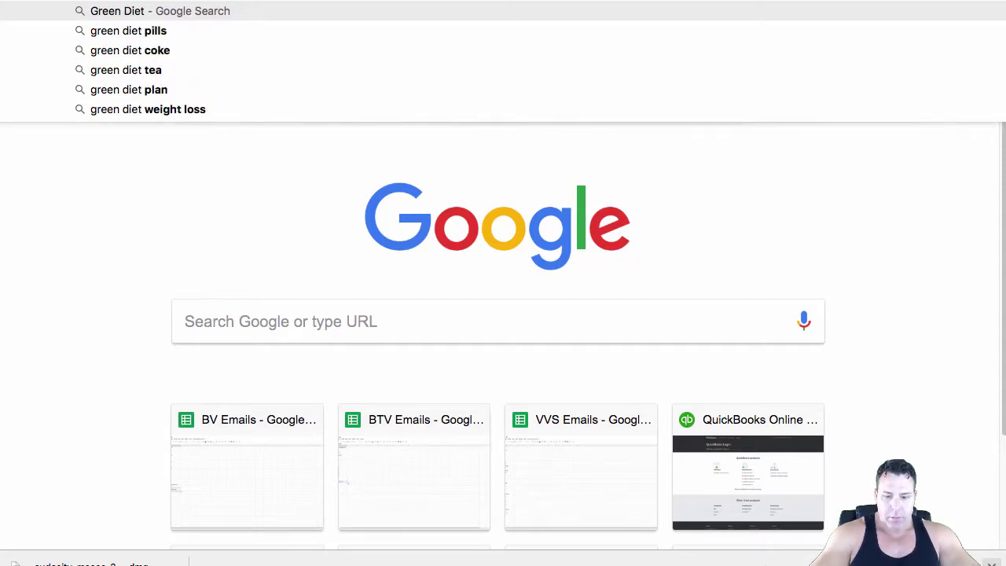
type(" On")
key("BackSpace")
key("BackSpace")
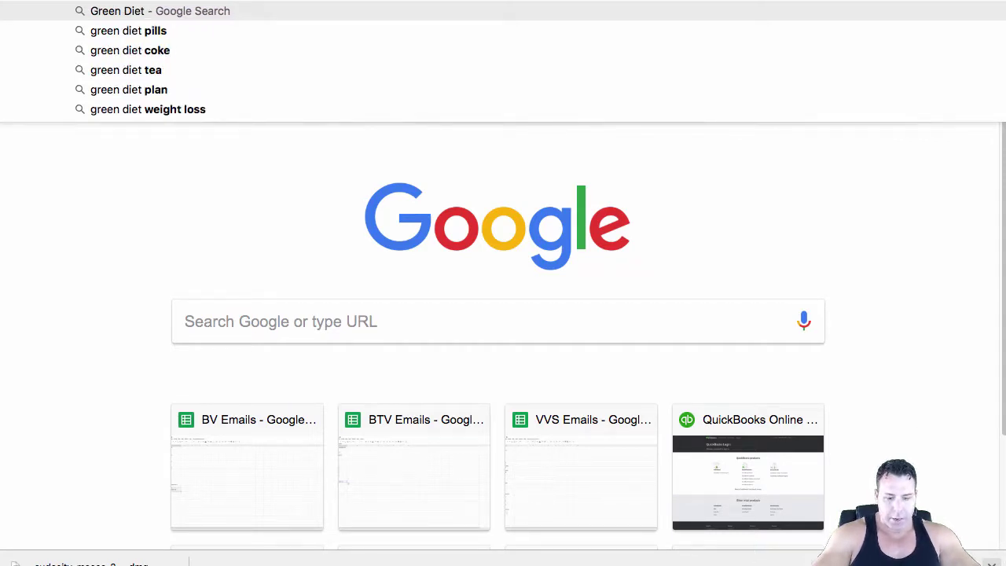
key("Return")
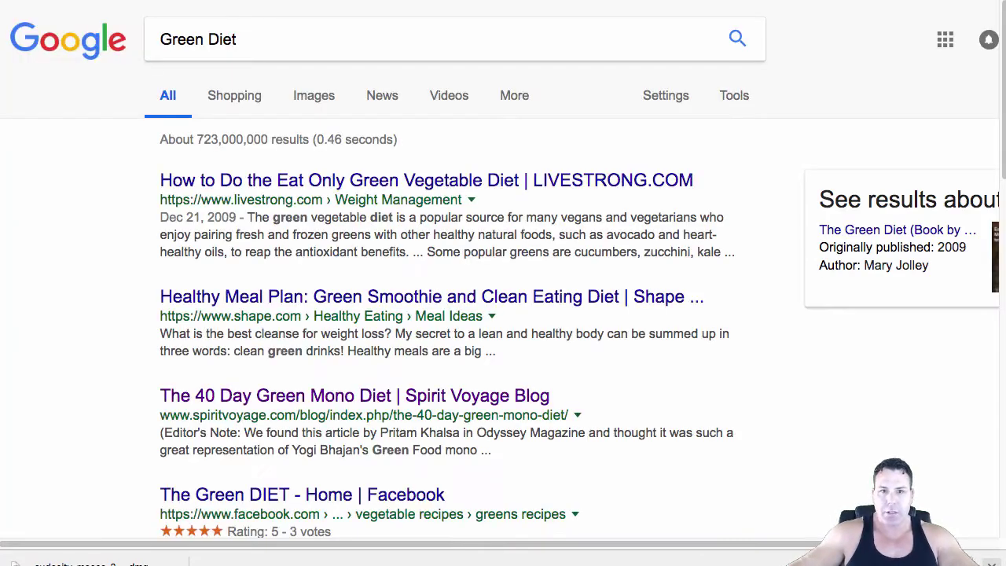
Open the LIVESTRONG.COM result "How to Do the Eat Only Green Vegetable Diet" and look over its beginning
left_click(487, 185)
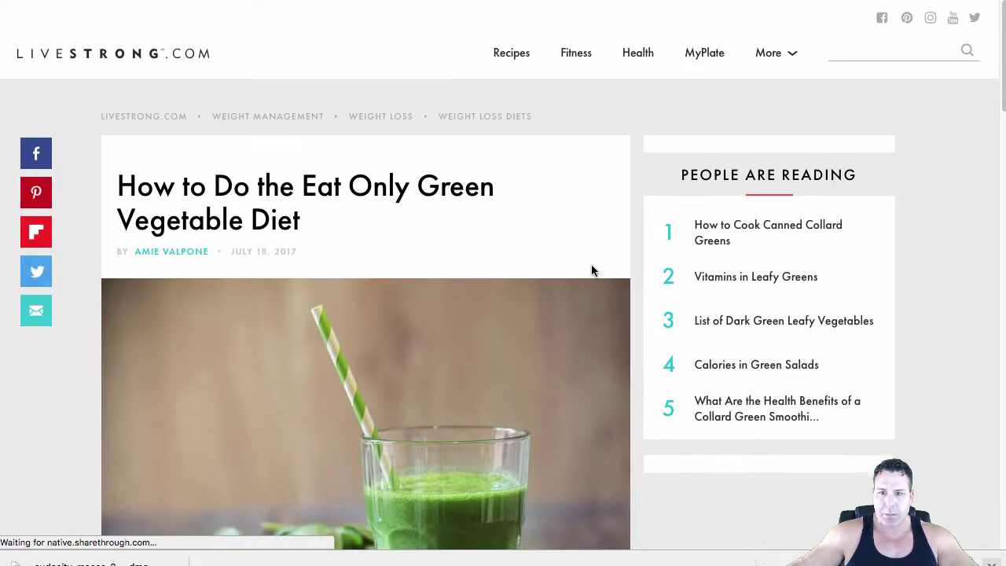
scroll(590, 269, "down", 3)
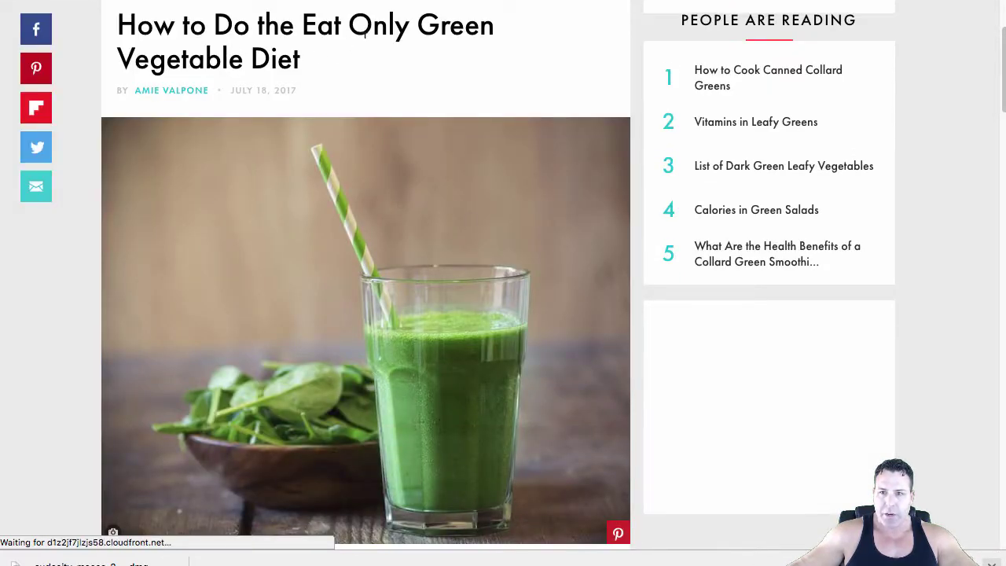
scroll(290, 96, "up", 3)
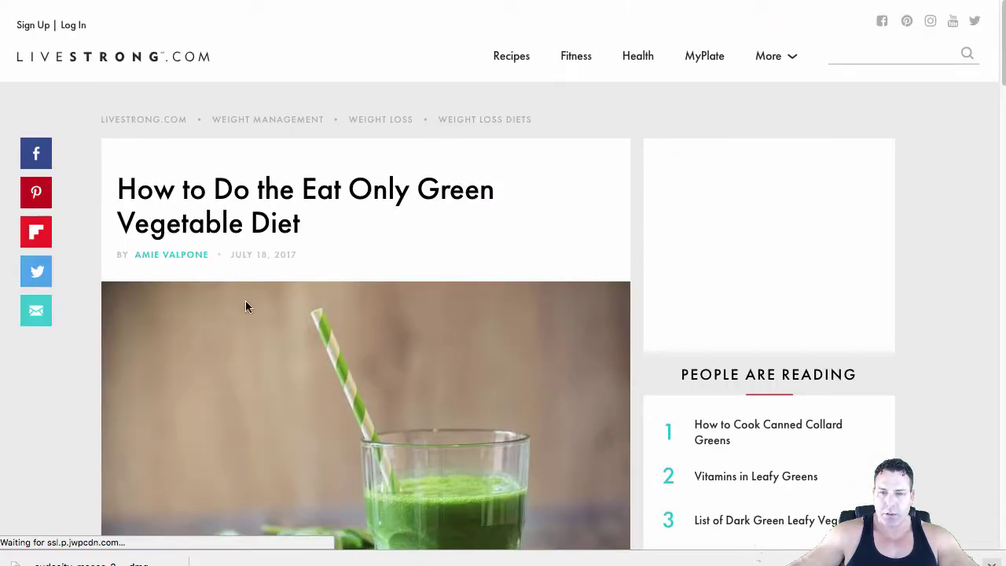
Save the article's green smoothie image as "Green Drink.jpg" in the YouTube folder of Dropbox
right_click(401, 369)
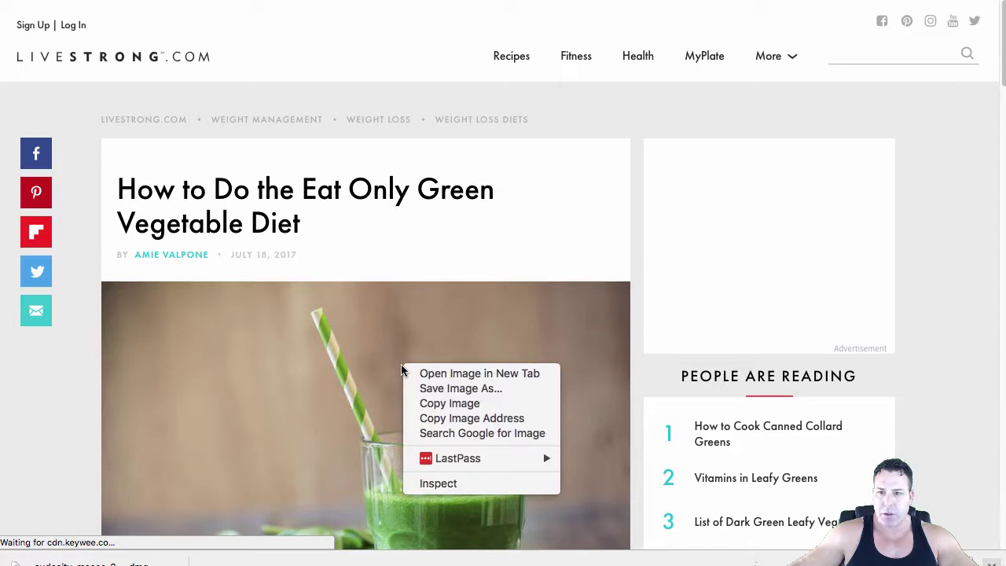
left_click(441, 393)
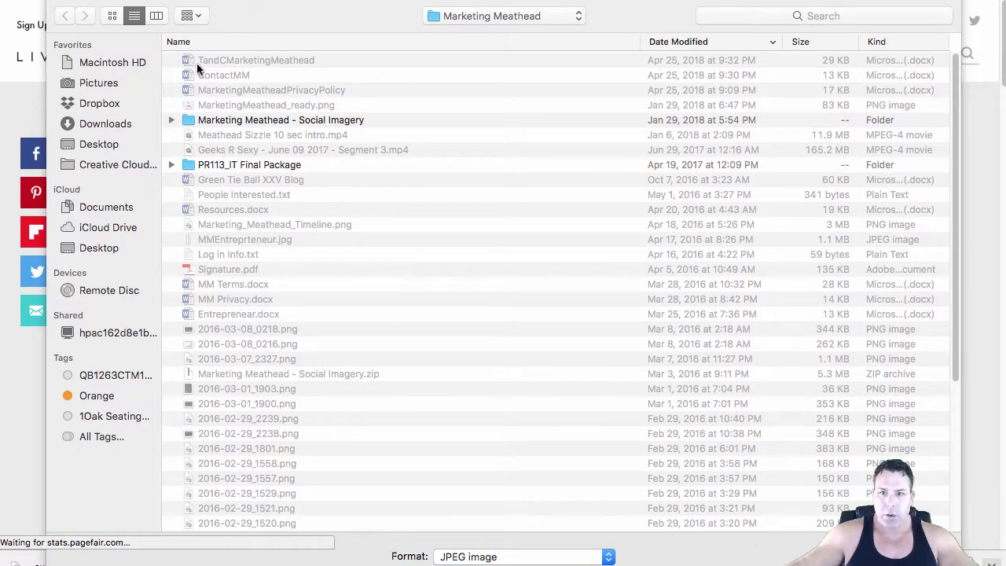
left_click(112, 110)
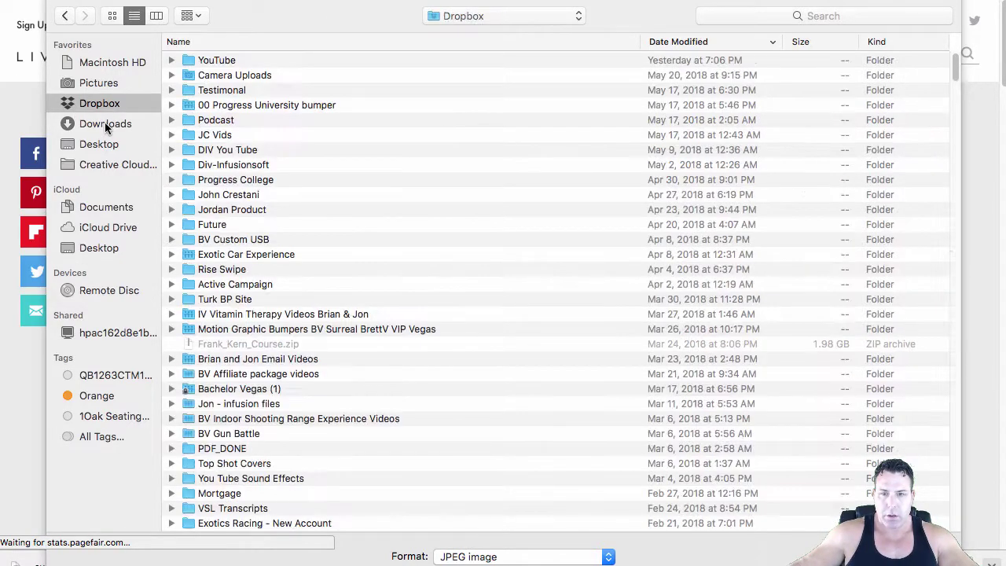
left_click(104, 123)
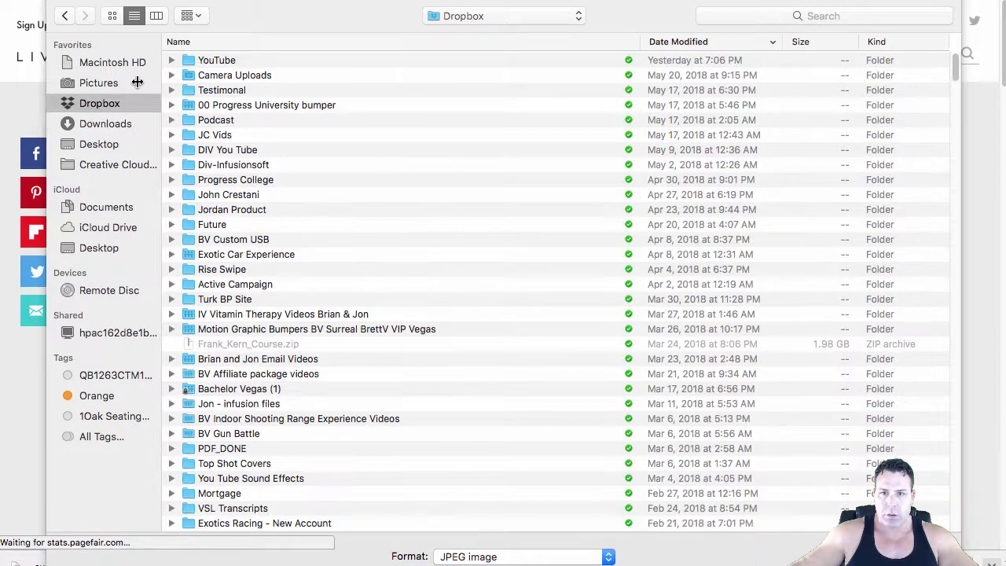
left_click(231, 63)
double_click(230, 63)
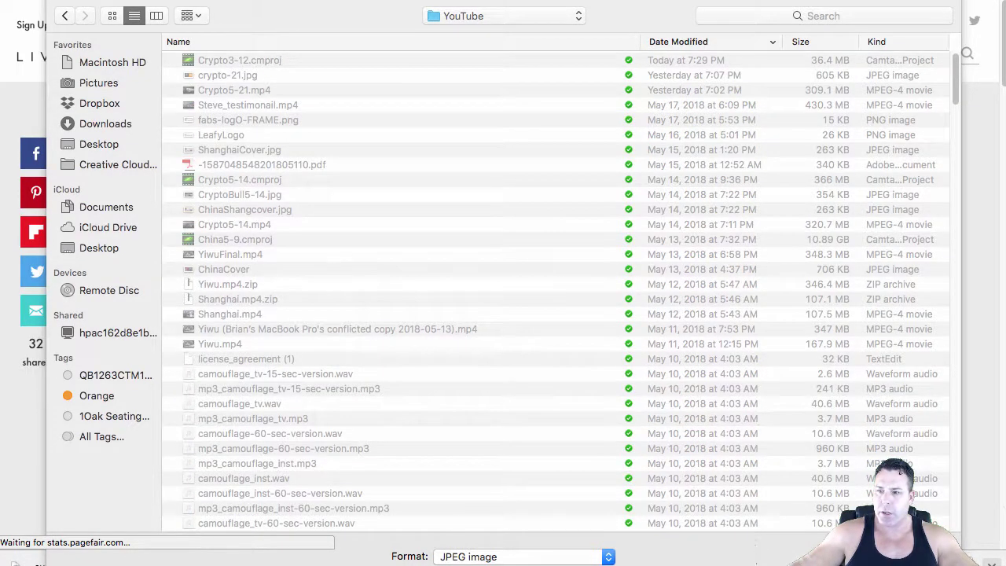
key("Return")
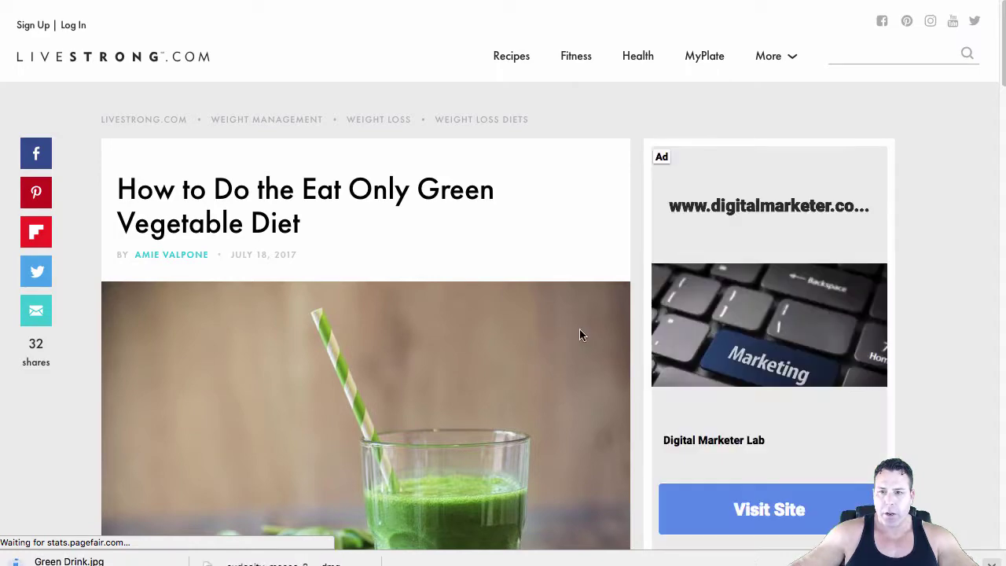
Dismiss the downloads bar and the newsletter sign-up pop-up covering the LIVESTRONG.COM article
scroll(578, 329, "down", 15)
scroll(581, 236, "up", 5)
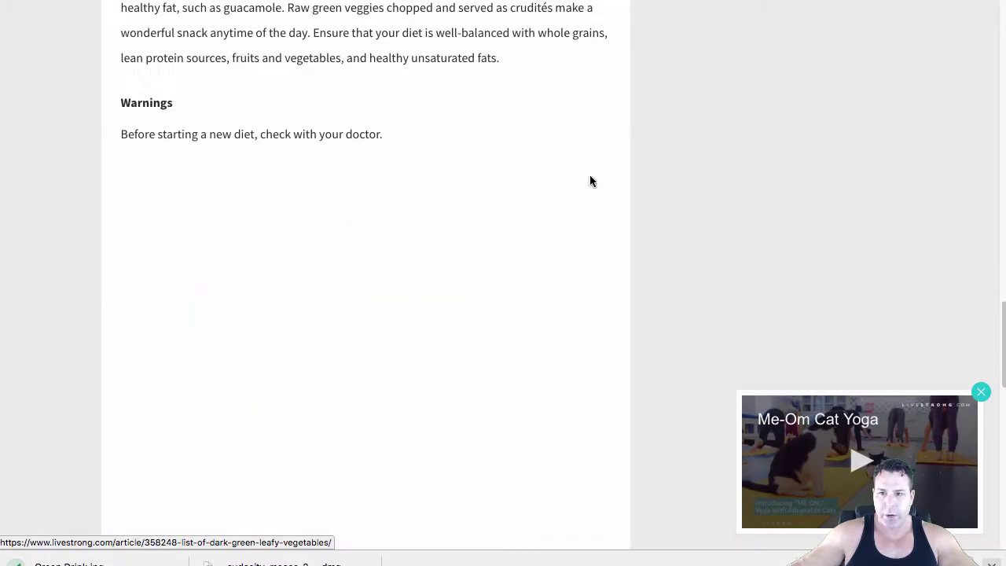
scroll(439, 181, "up", 15)
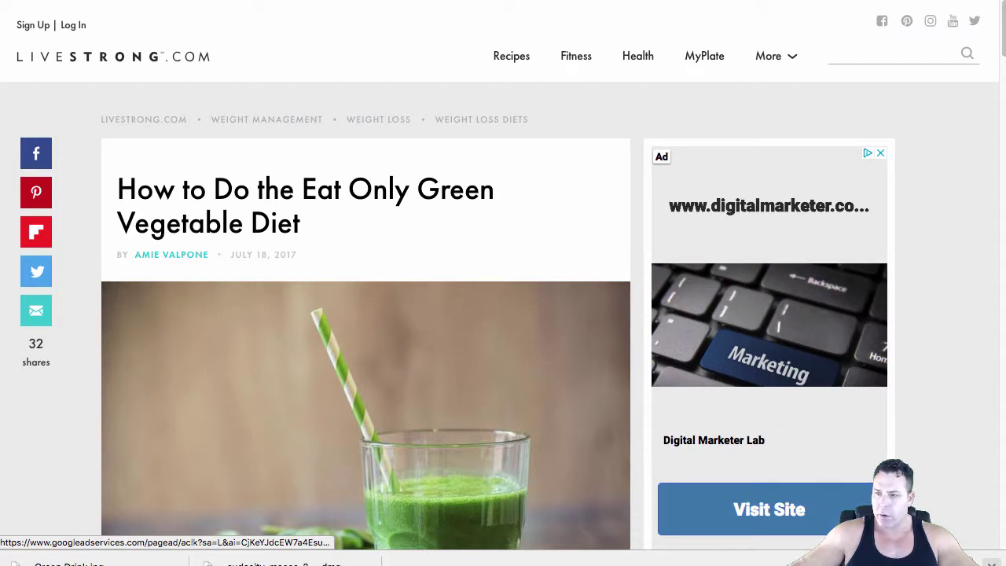
left_click(992, 563)
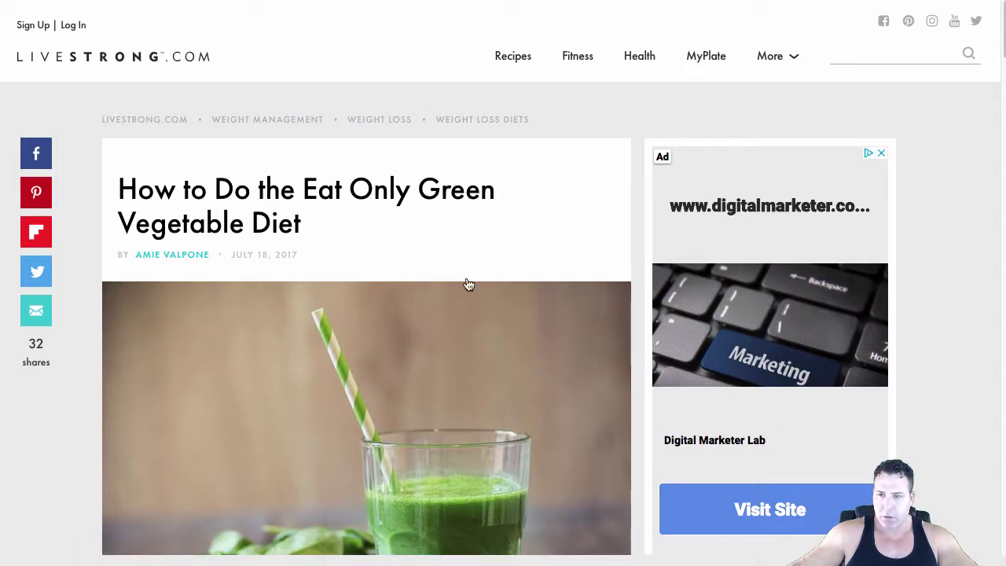
scroll(422, 184, "down", 15)
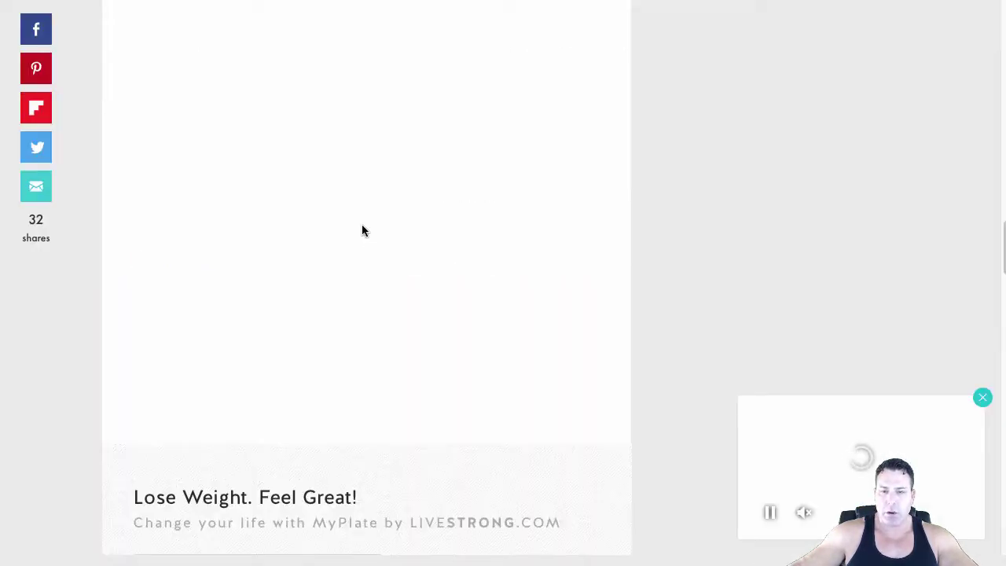
scroll(378, 213, "up", 10)
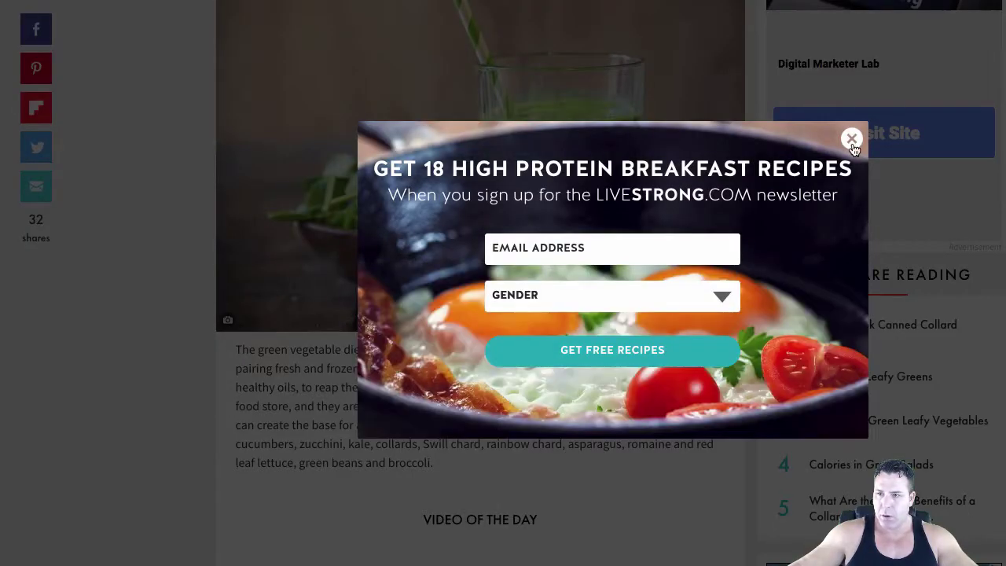
left_click(849, 141)
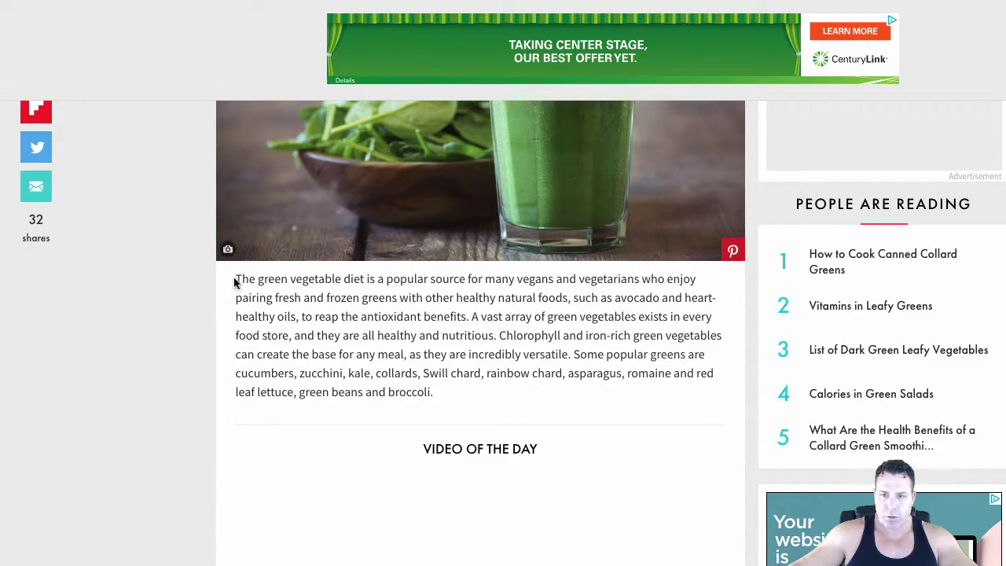
Copy the article's text from the opening paragraph through the end of the Warnings section
left_click_drag(260, 279, 623, 153)
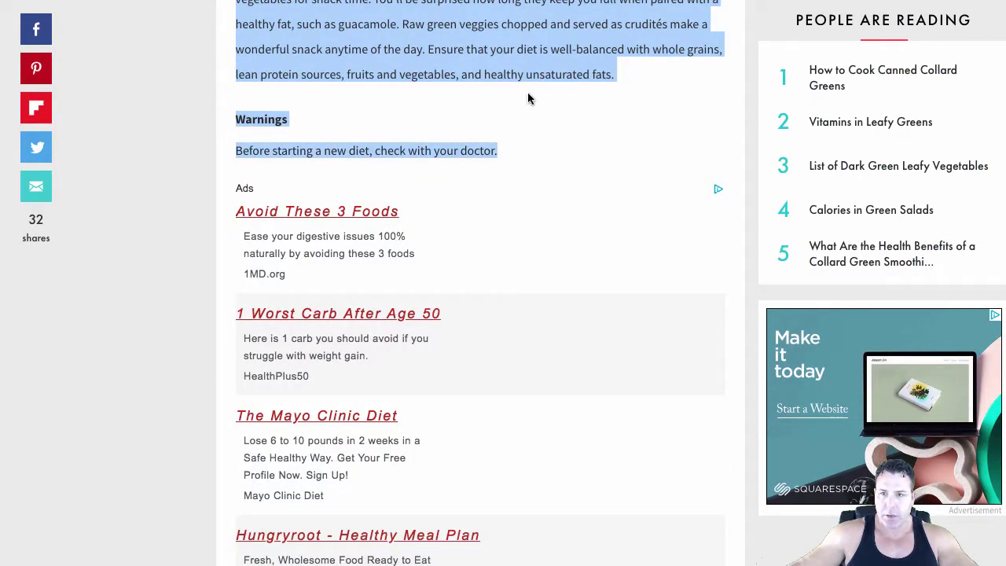
right_click(533, 67)
left_click(560, 99)
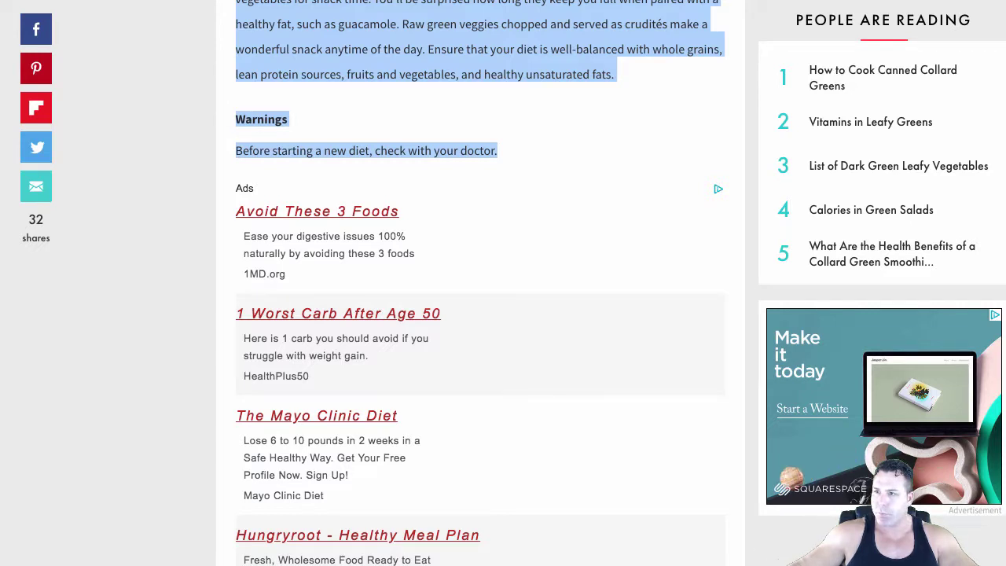
mouse_move(1005, 315)
left_mouse_down()
mouse_move(968, 314)
mouse_move(1005, 314)
left_mouse_up()
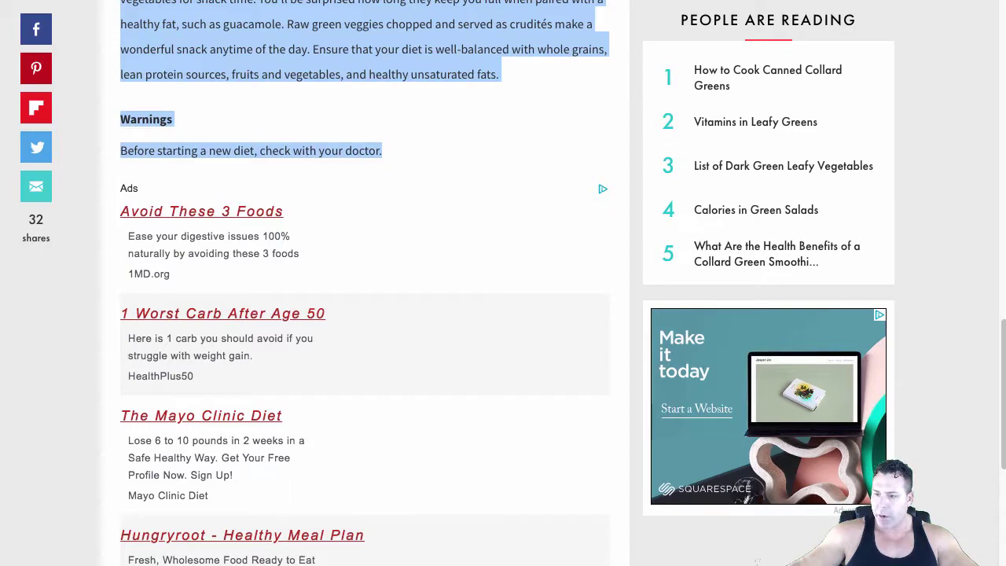
Return to the WordPress posts list and start a new post titled "Green Diet Tricks"
mouse_move(1005, 565)
left_mouse_down()
mouse_move(987, 565)
mouse_move(1004, 565)
left_mouse_up()
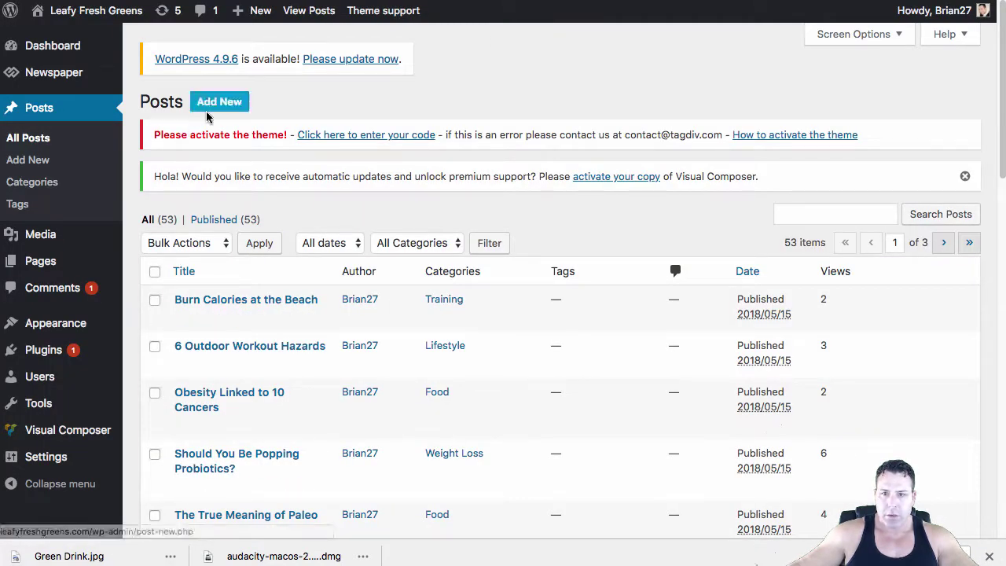
left_click(208, 116)
scroll(228, 117, "down", 1)
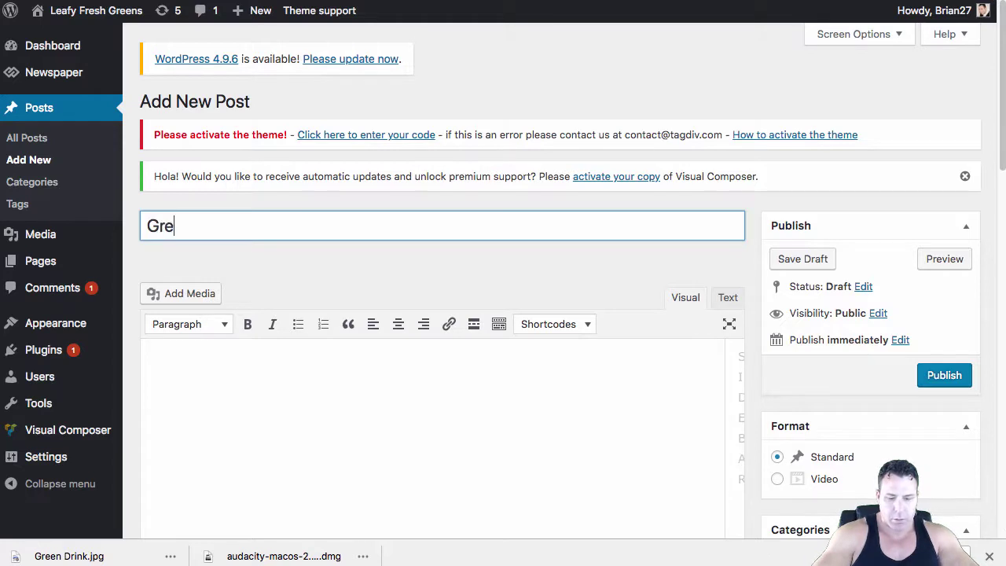
type("en Die")
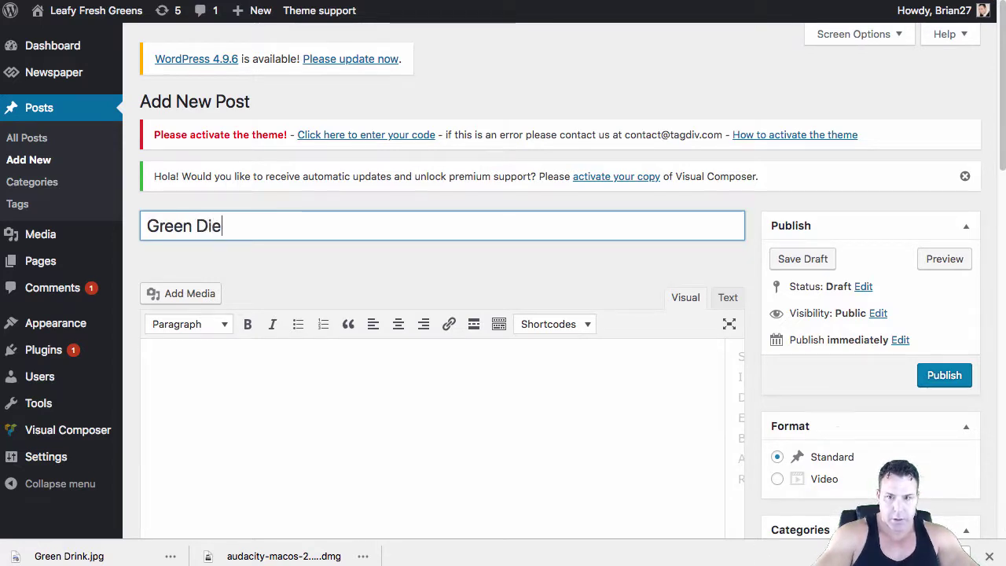
type("t t")
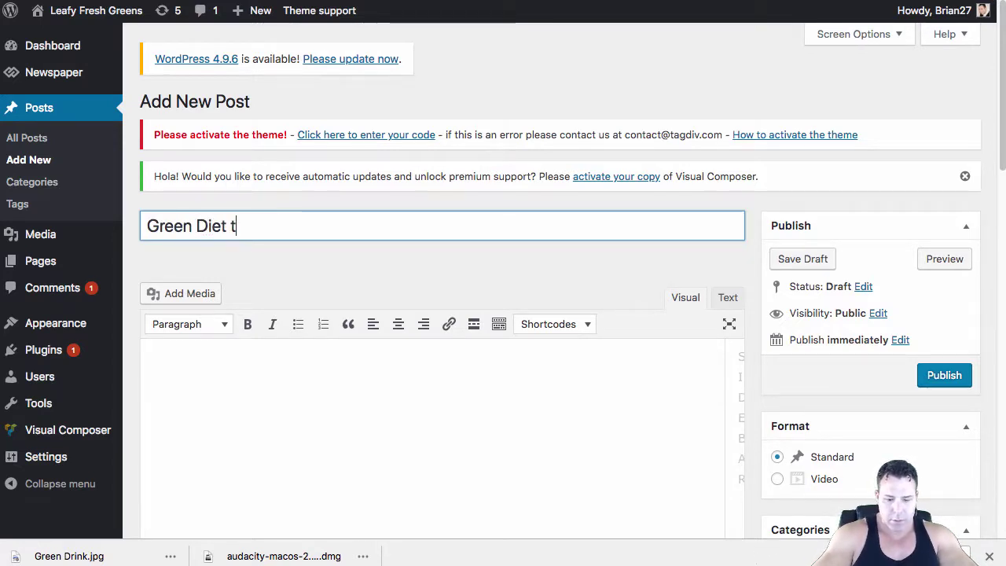
type("ricks")
key("BackSpace")
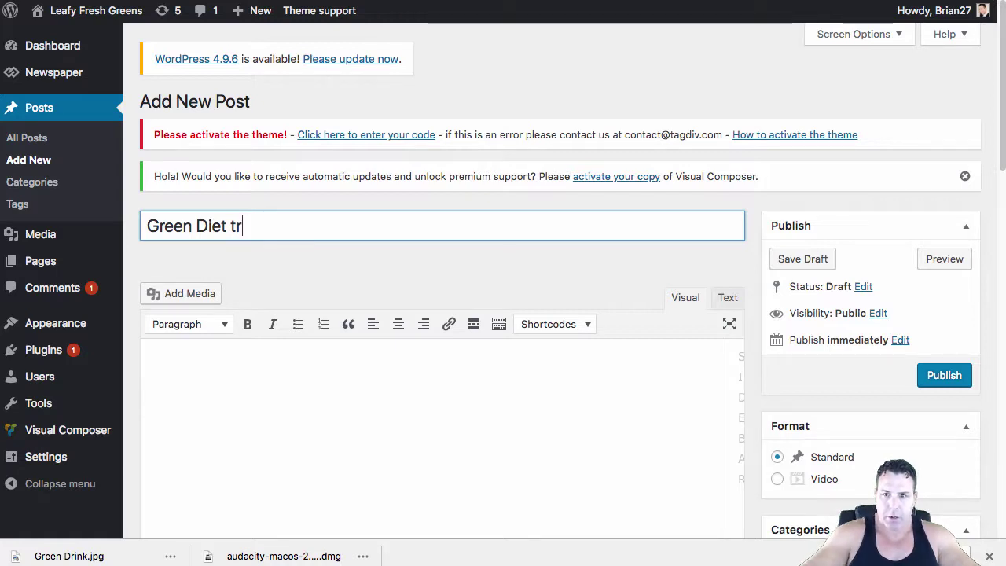
type("tr")
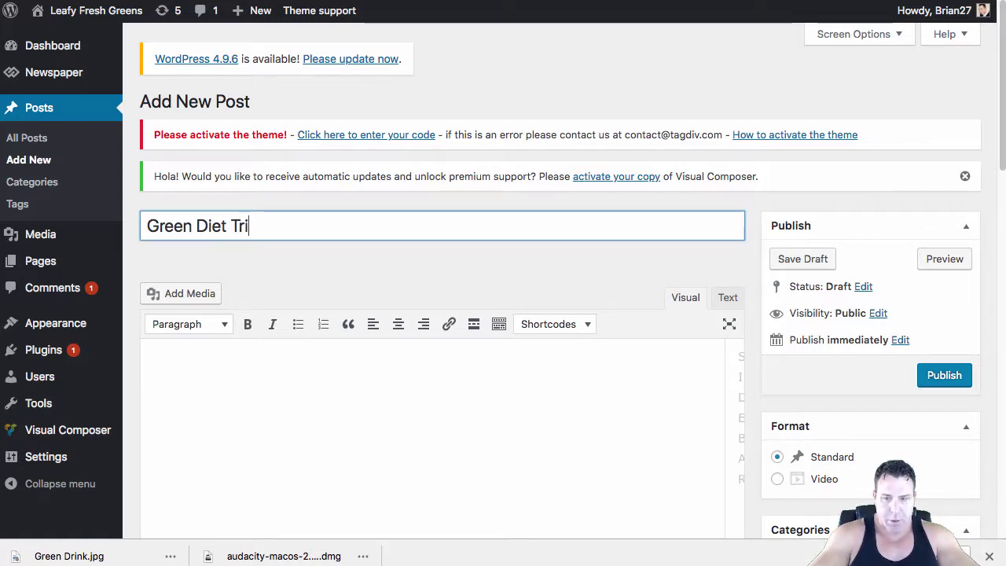
key("BackSpace")
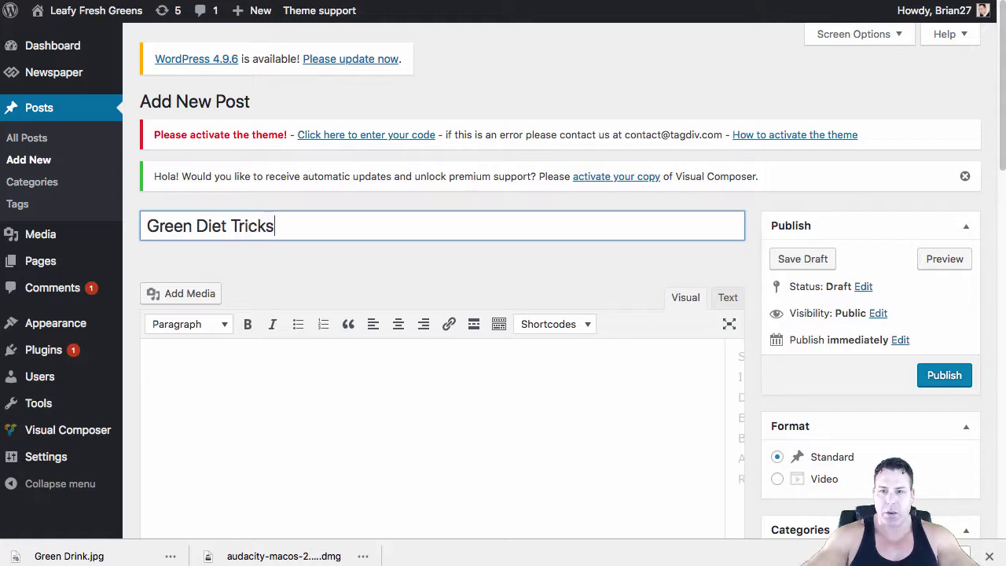
Paste the copied article text with its formatting into the body of the new post
right_click(260, 386)
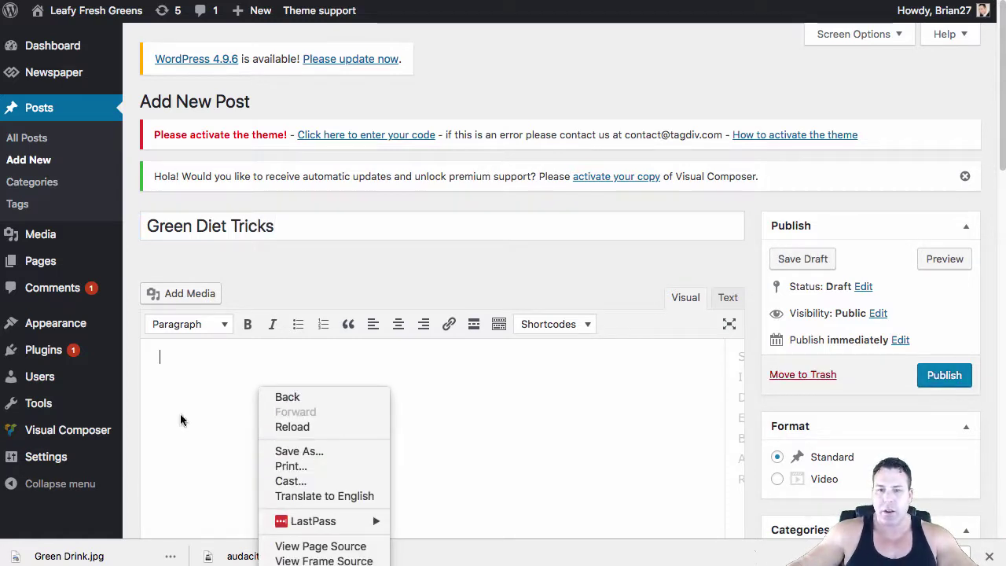
left_click(187, 386)
right_click(188, 381)
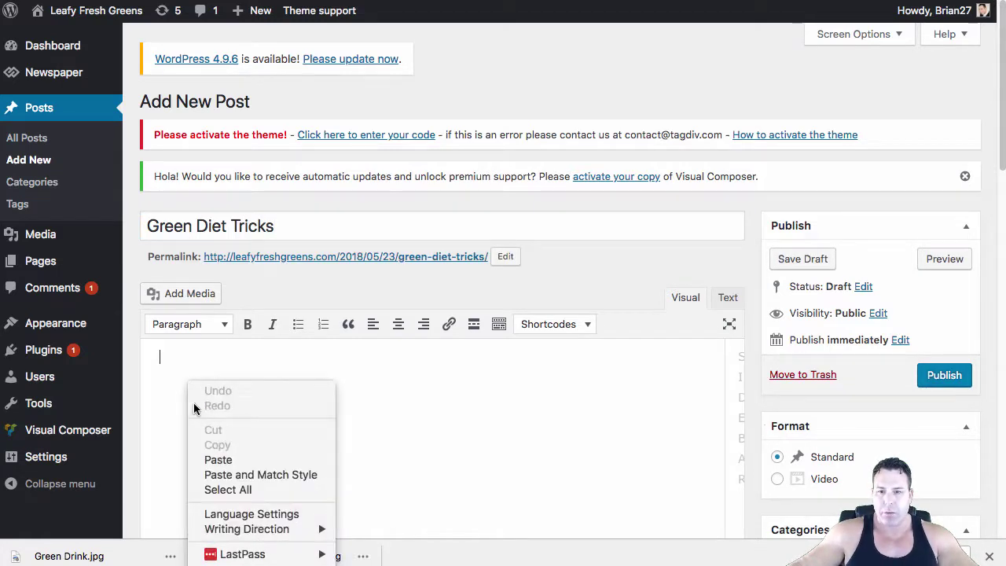
left_click(213, 460)
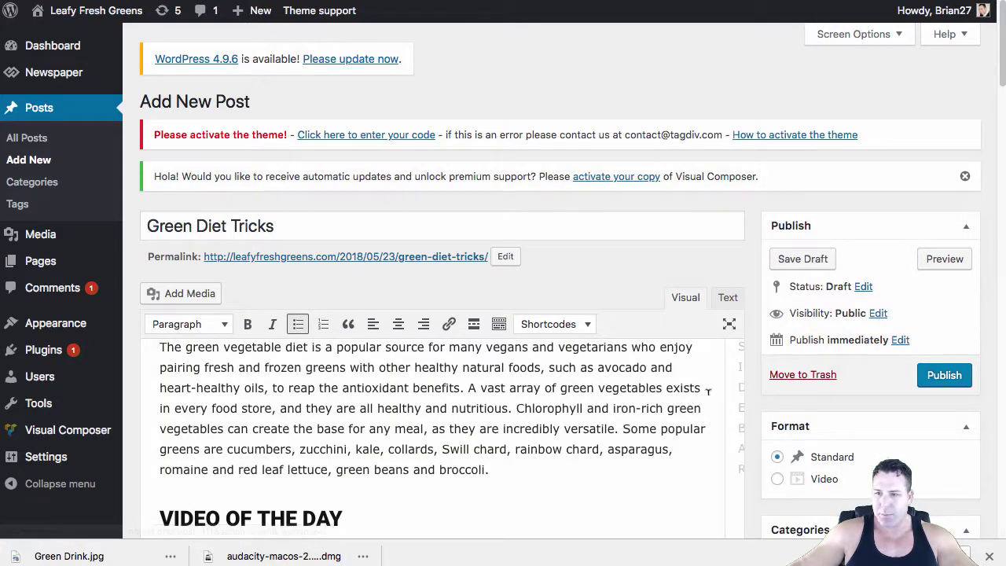
Look through the pasted article and the post settings below it, including the "VIDEO OF THE DAY" section
scroll(676, 448, "down", 5)
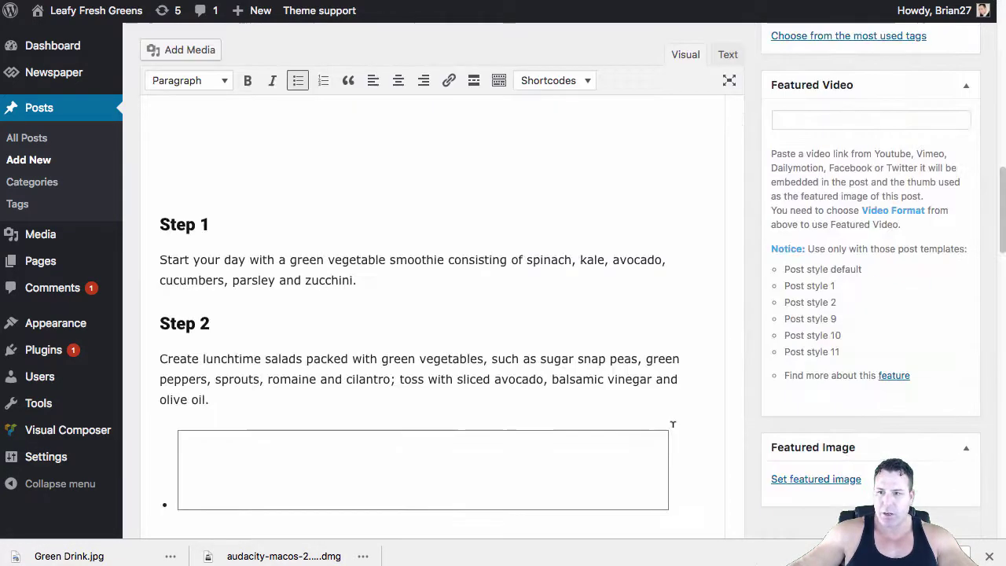
scroll(674, 428, "down", 20)
scroll(674, 441, "up", 15)
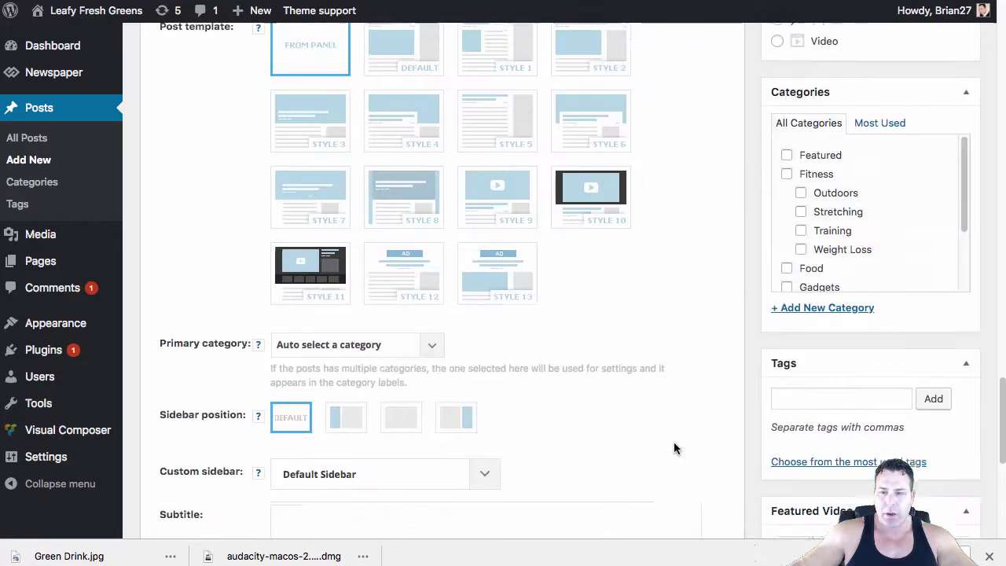
scroll(668, 377, "up", 10)
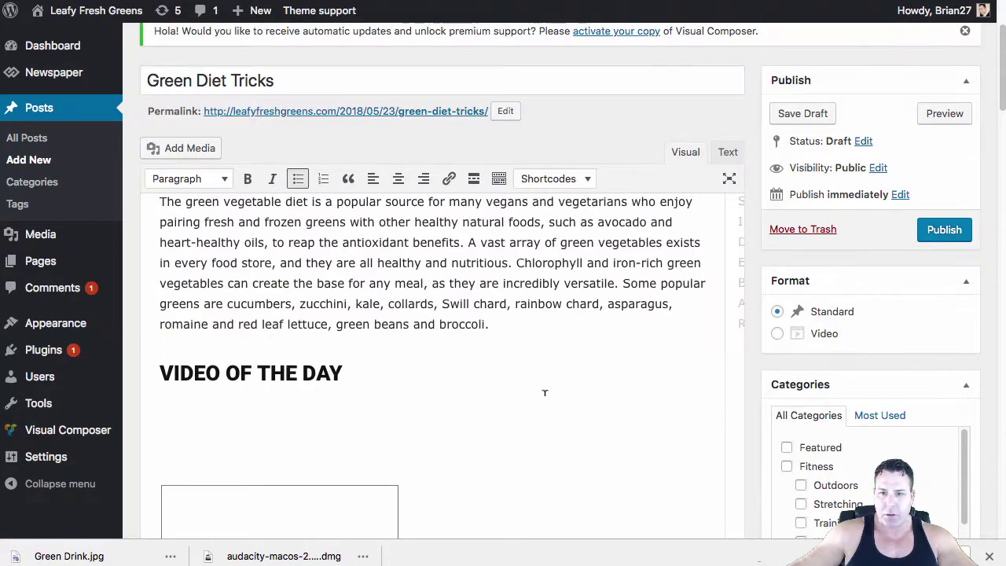
scroll(511, 401, "down", 5)
scroll(484, 412, "up", 5)
scroll(426, 433, "down", 10)
scroll(441, 330, "up", 6)
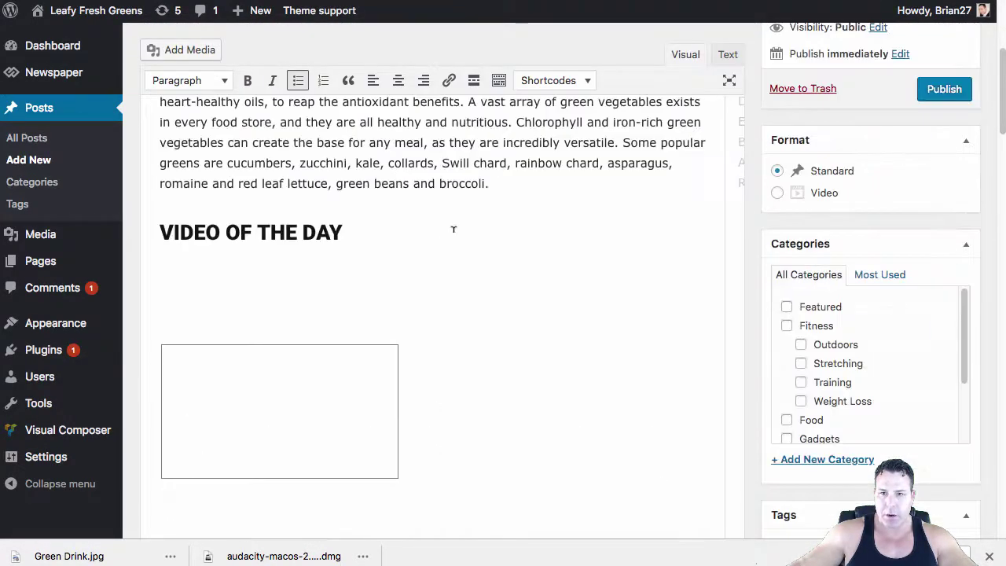
Examine the HTML code of the pasted article, and return to the visual view to inspect the empty video section
left_click(727, 56)
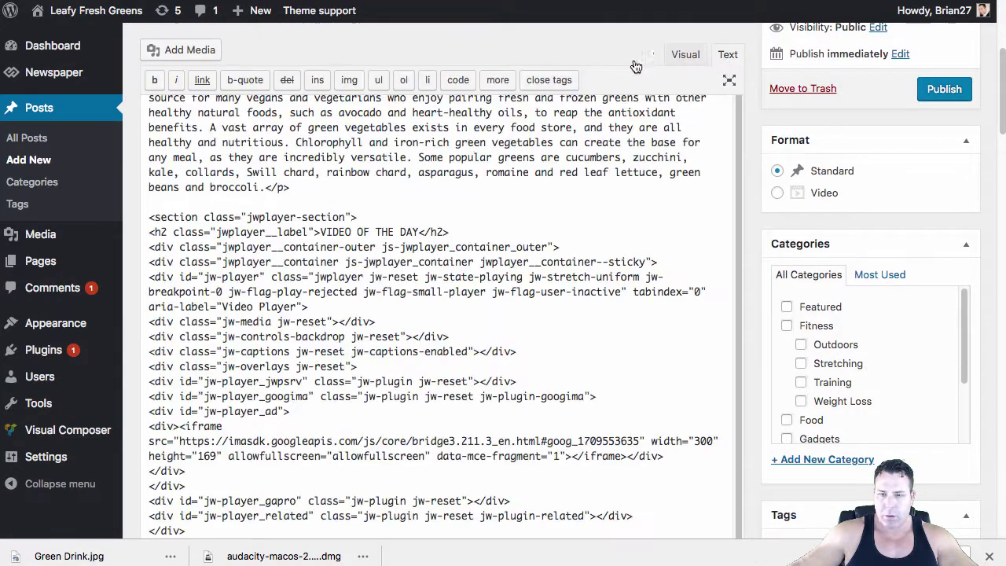
scroll(418, 231, "down", 3)
scroll(415, 227, "up", 7)
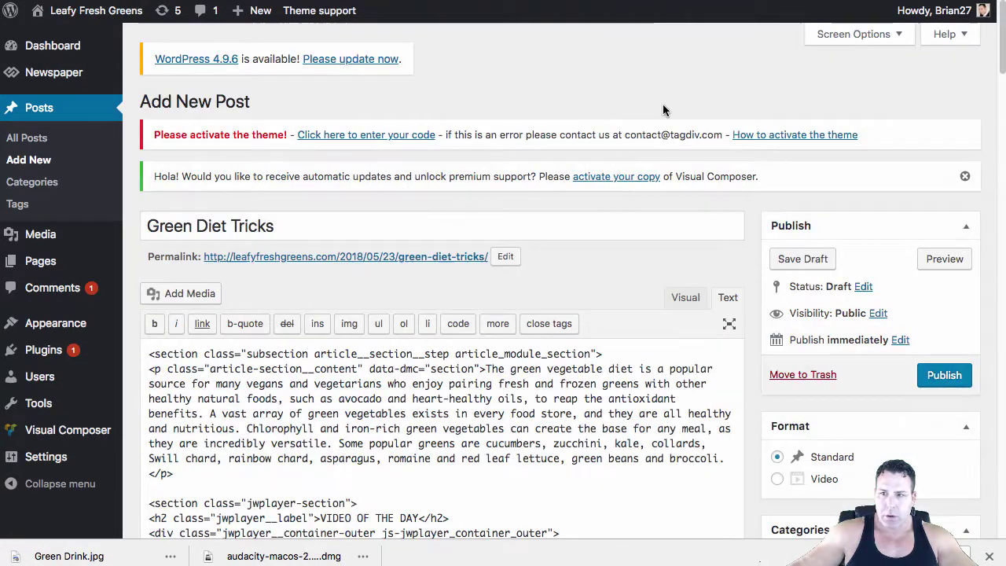
left_click(685, 297)
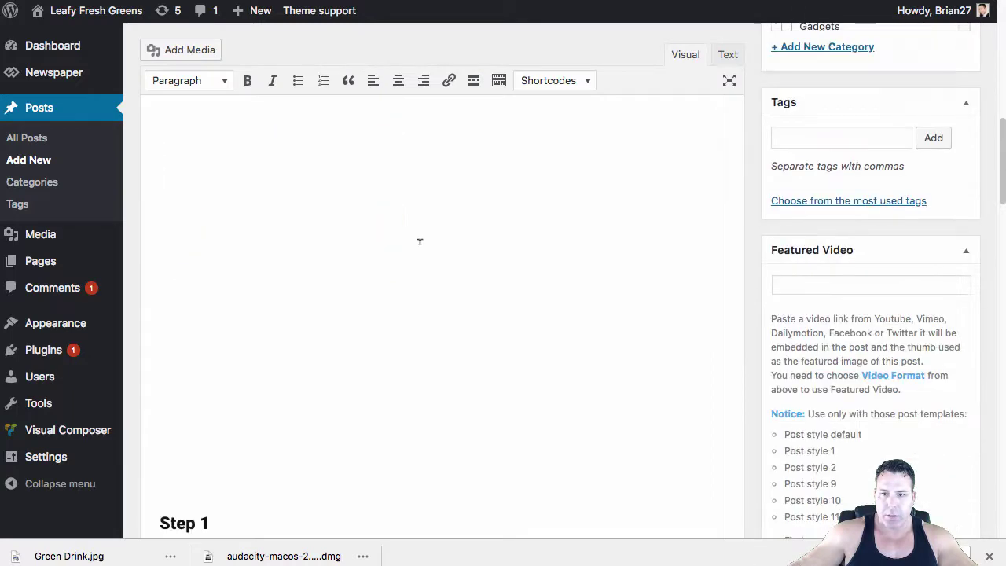
scroll(330, 291, "down", 10)
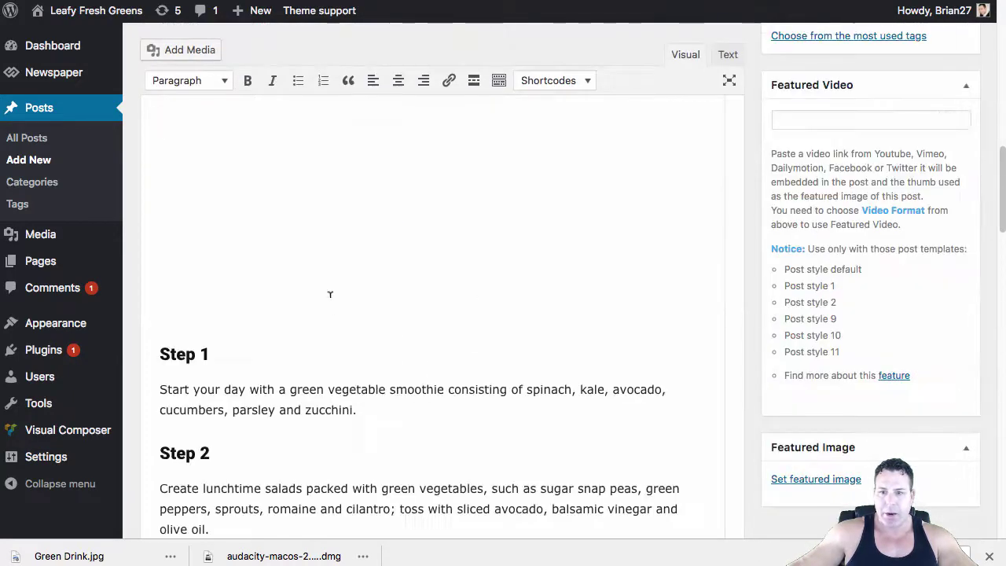
scroll(628, 288, "up", 1)
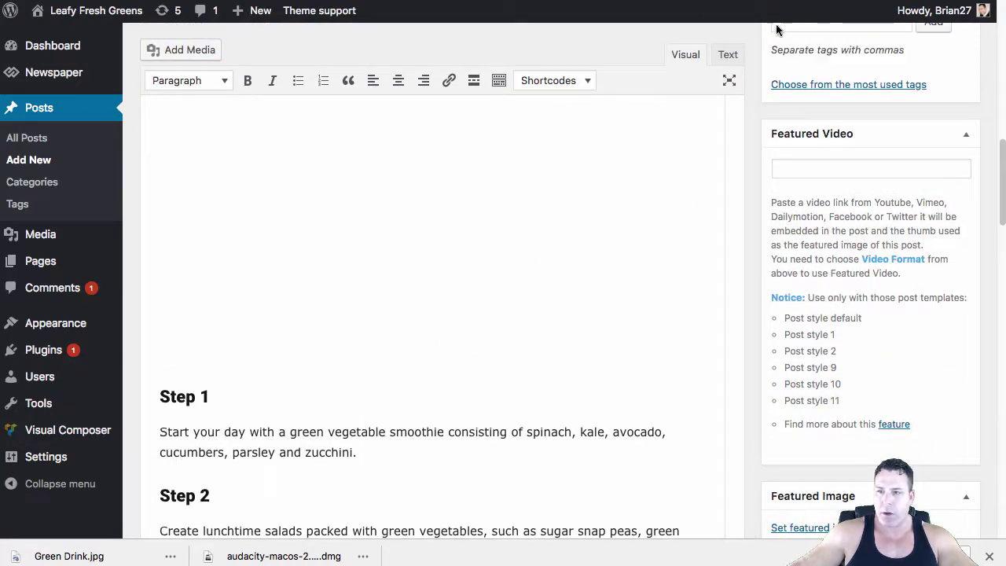
scroll(371, 301, "up", 5)
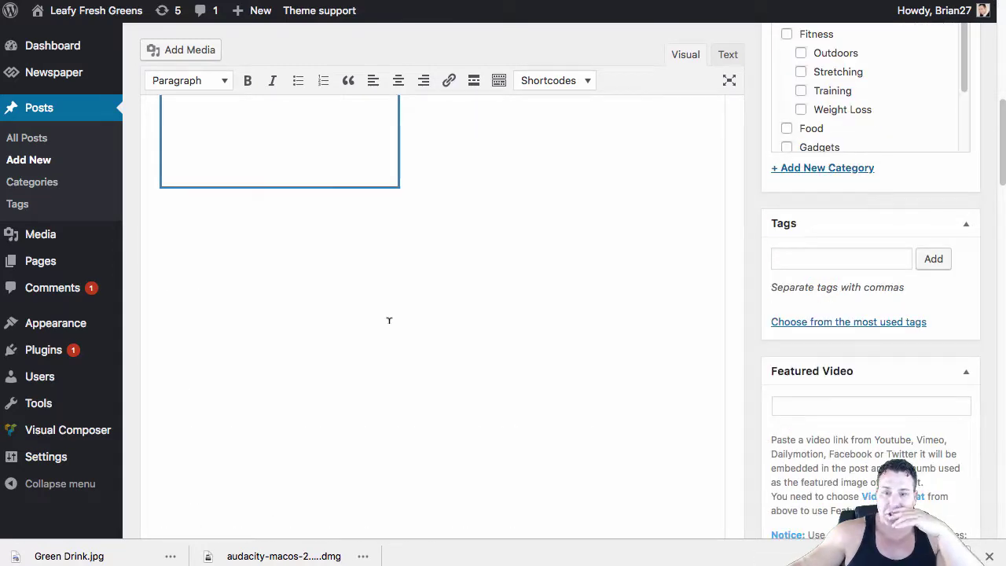
Upload the downloaded Green Drink.jpg and set it as the featured image of the "Green Diet Tricks" post
scroll(550, 342, "up", 4)
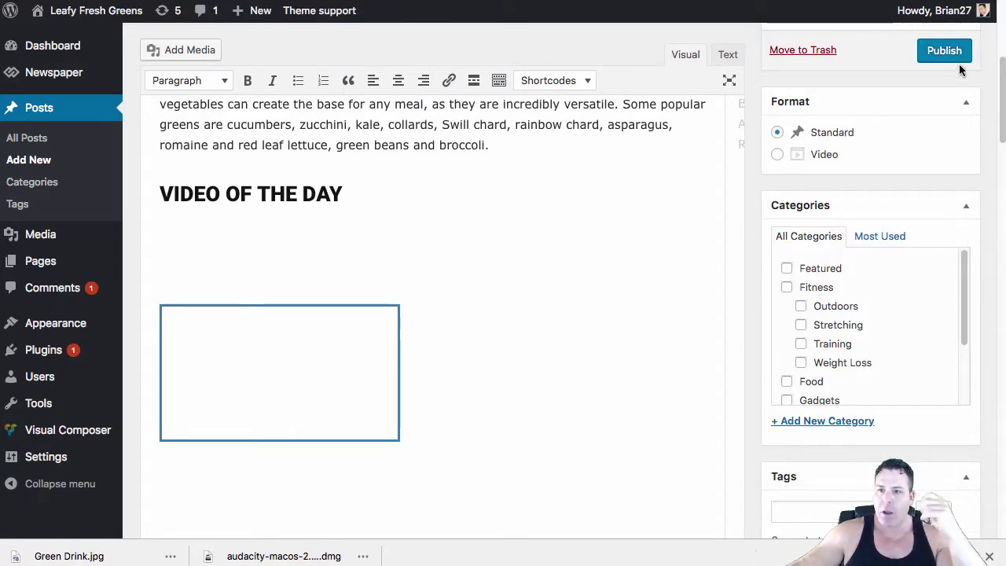
scroll(912, 66, "up", 3)
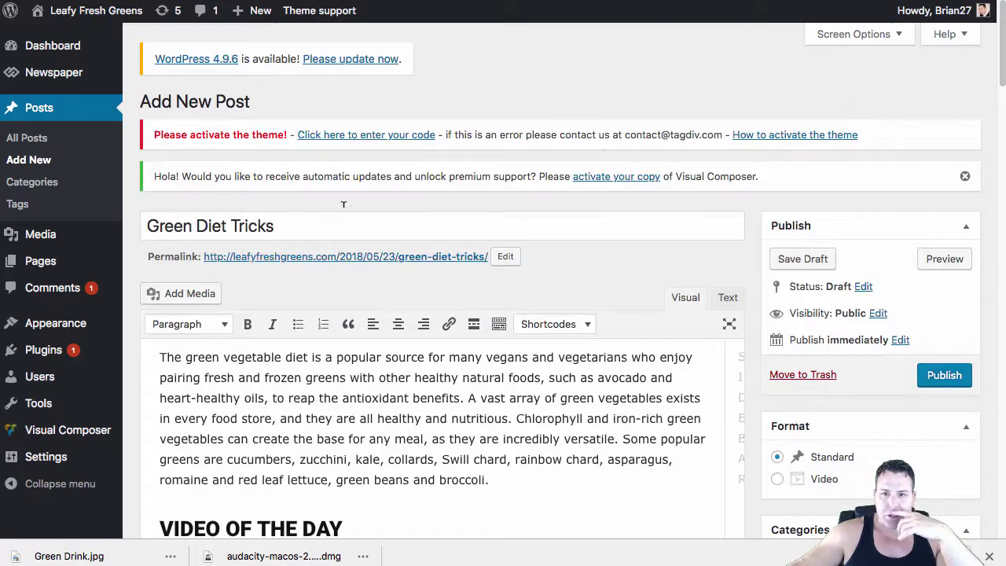
scroll(870, 410, "down", 5)
scroll(896, 314, "down", 5)
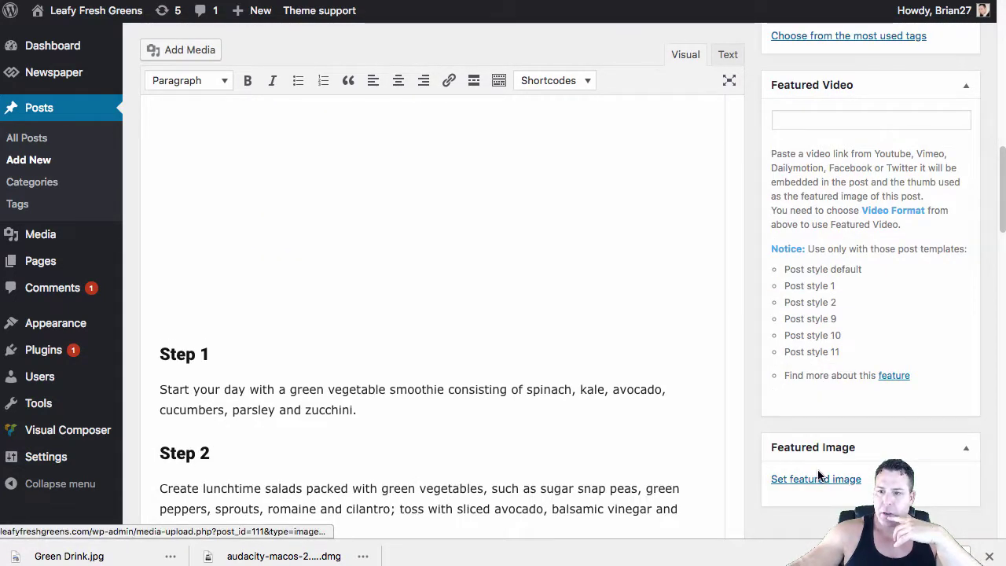
left_click(812, 481)
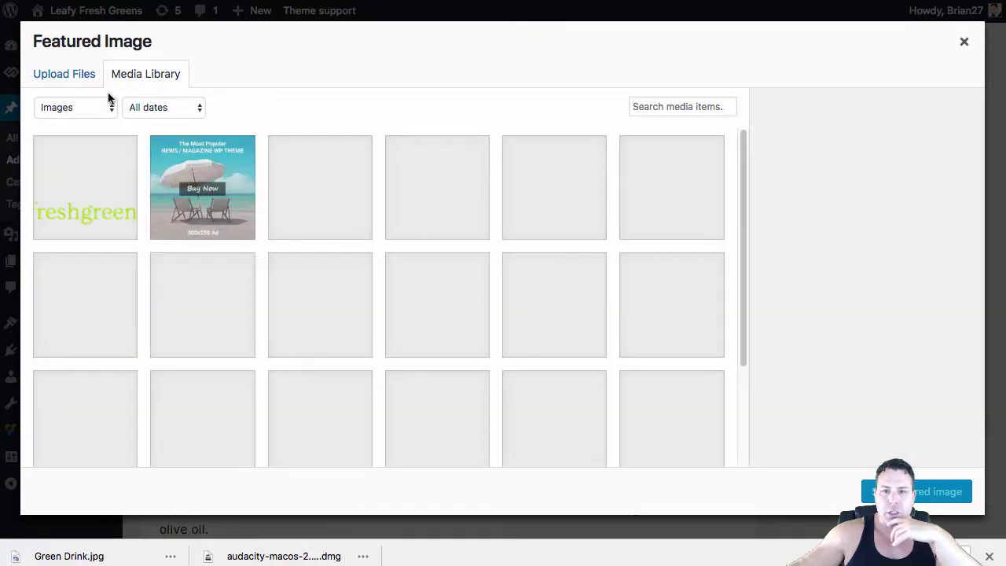
left_click(66, 77)
left_click(511, 285)
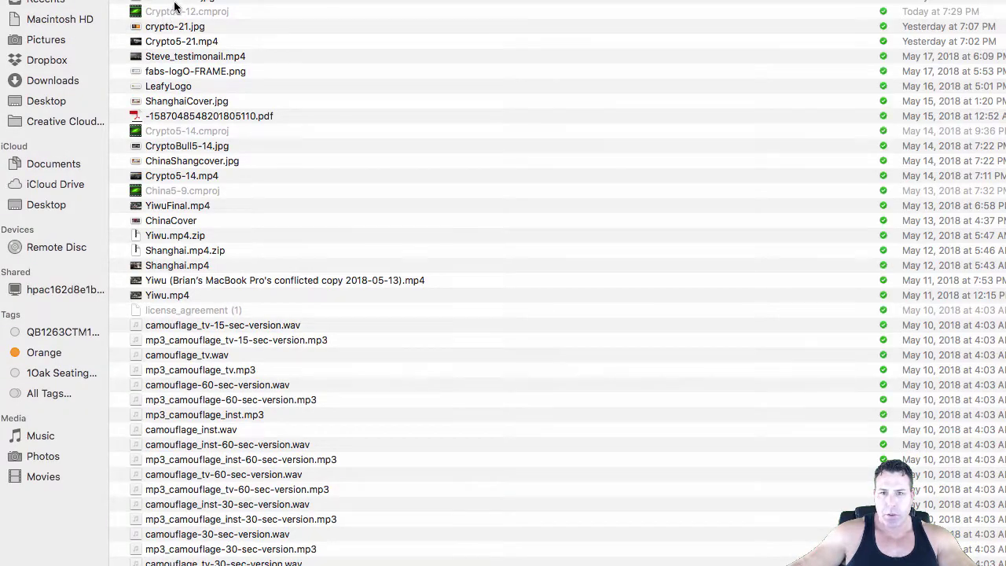
key("Escape")
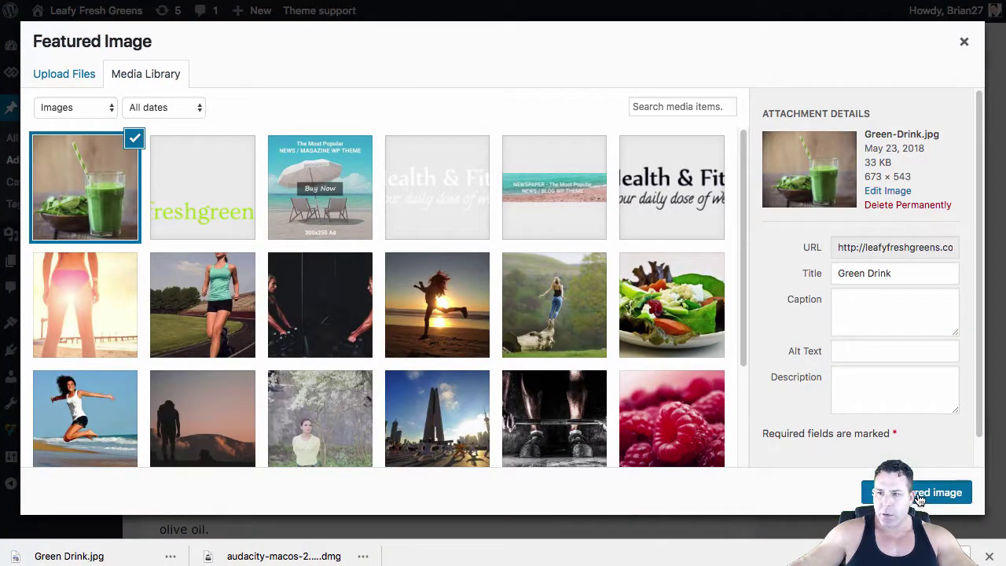
left_click(917, 501)
Publish the "Green Diet Tricks" post and preview it on the site
scroll(902, 228, "up", 10)
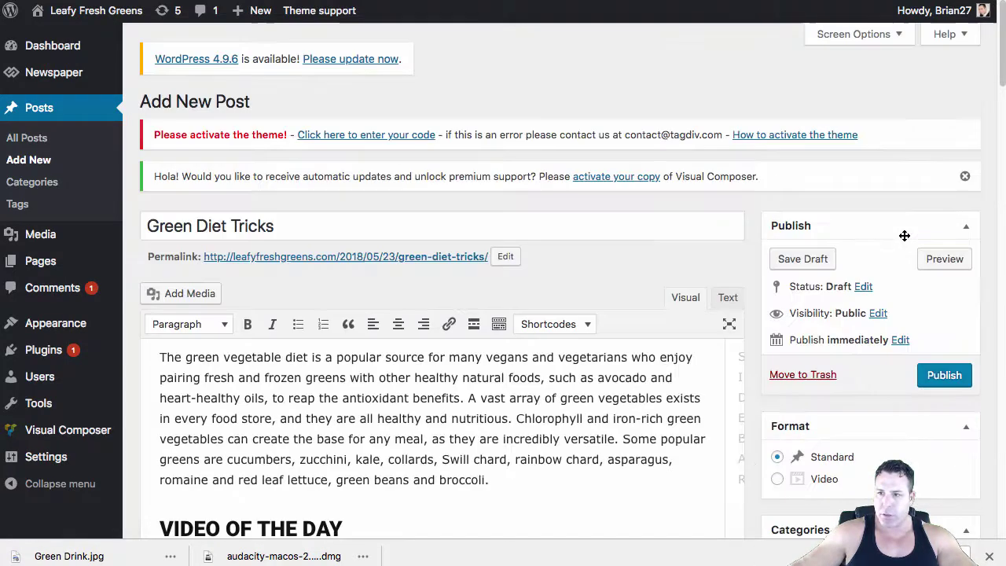
left_click(944, 375)
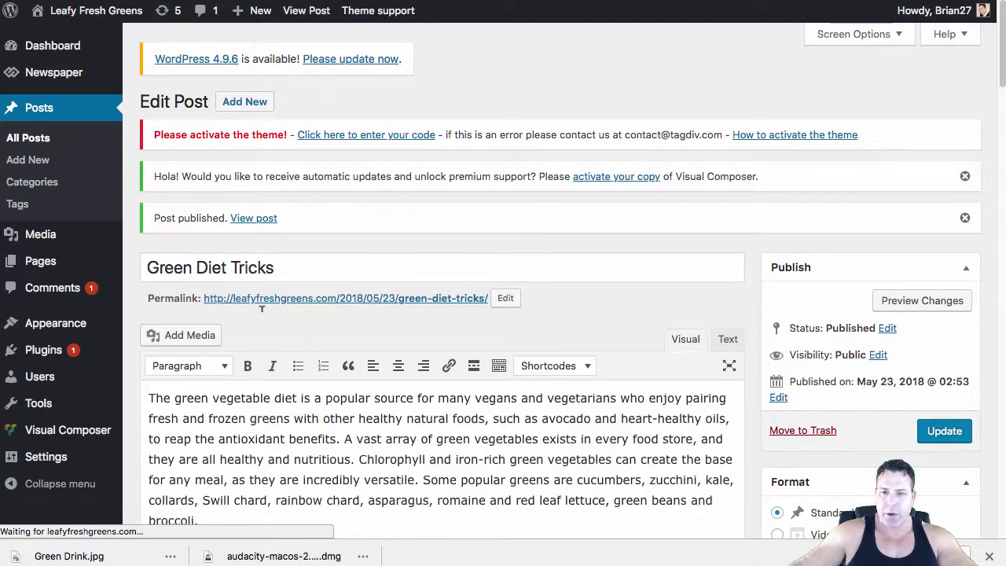
scroll(269, 313, "down", 1)
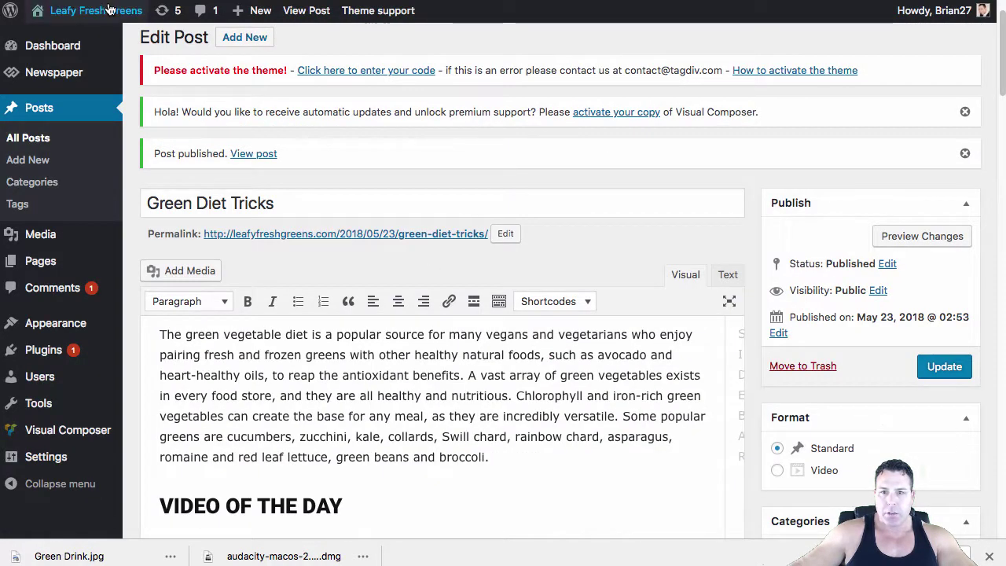
left_click(924, 236)
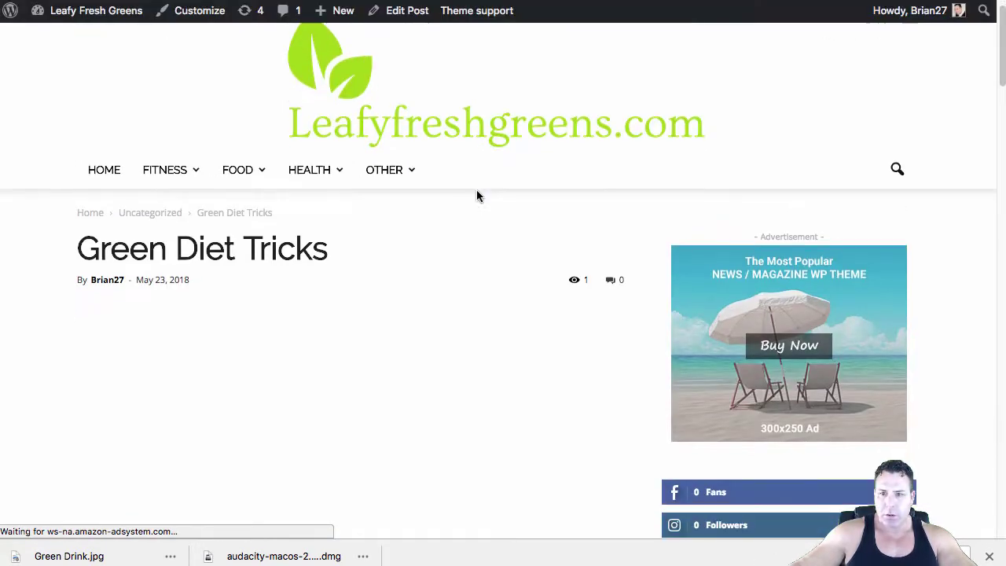
Examine the published post's featured image, article text, "VIDEO OF THE DAY" section, share buttons and sidebar ads
scroll(517, 196, "down", 10)
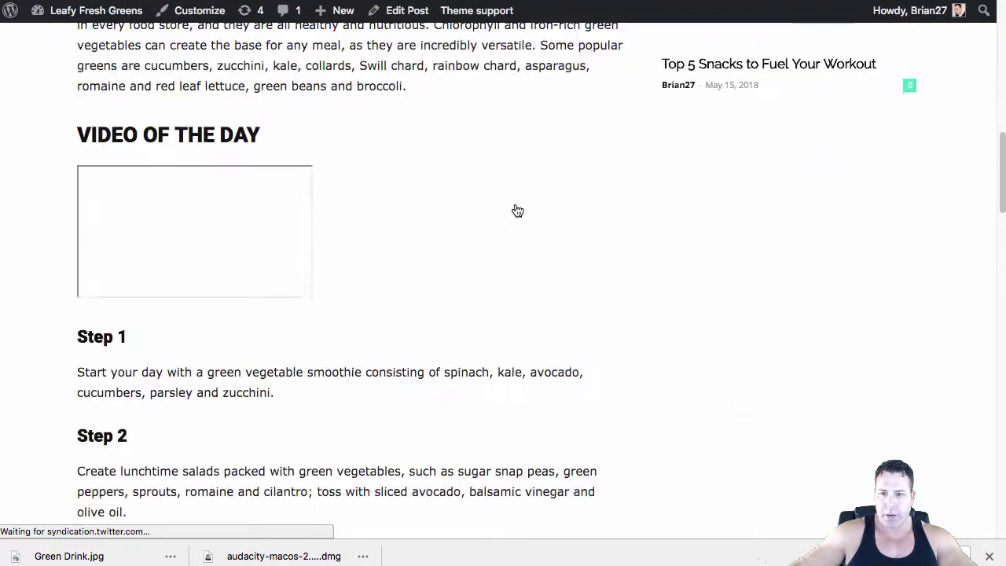
scroll(517, 211, "up", 10)
scroll(517, 212, "up", 8)
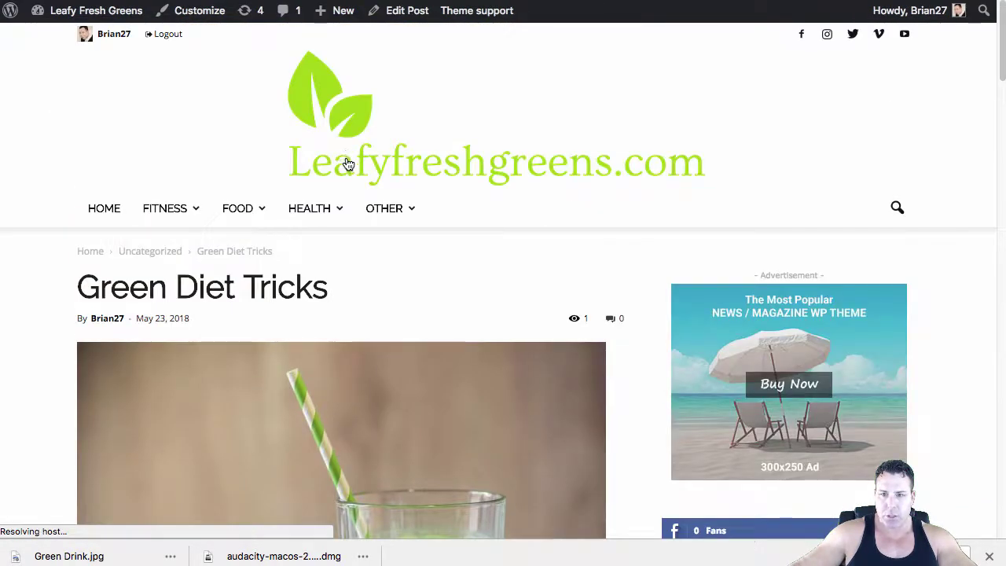
scroll(348, 164, "down", 8)
scroll(287, 348, "up", 6)
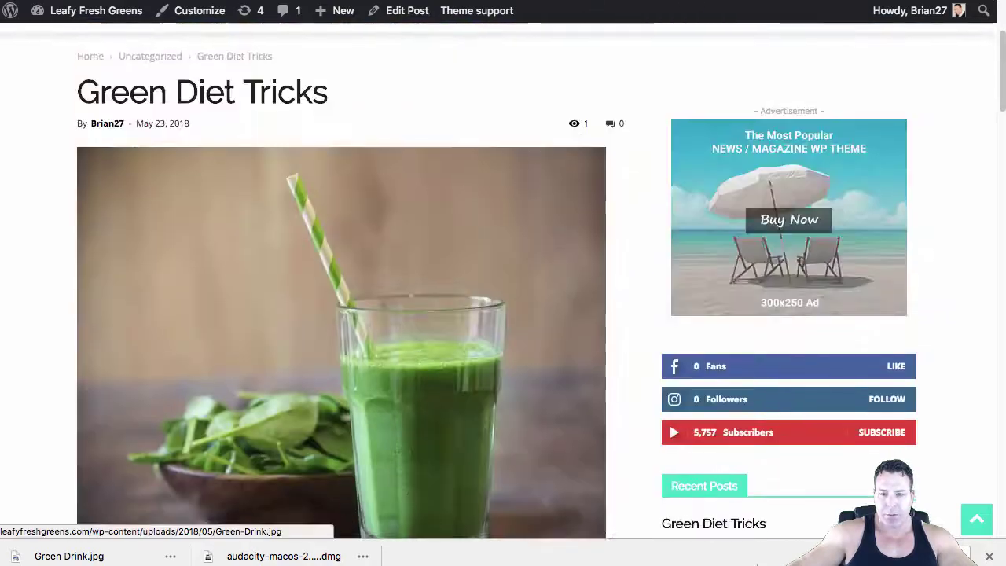
scroll(239, 353, "down", 8)
scroll(285, 301, "down", 7)
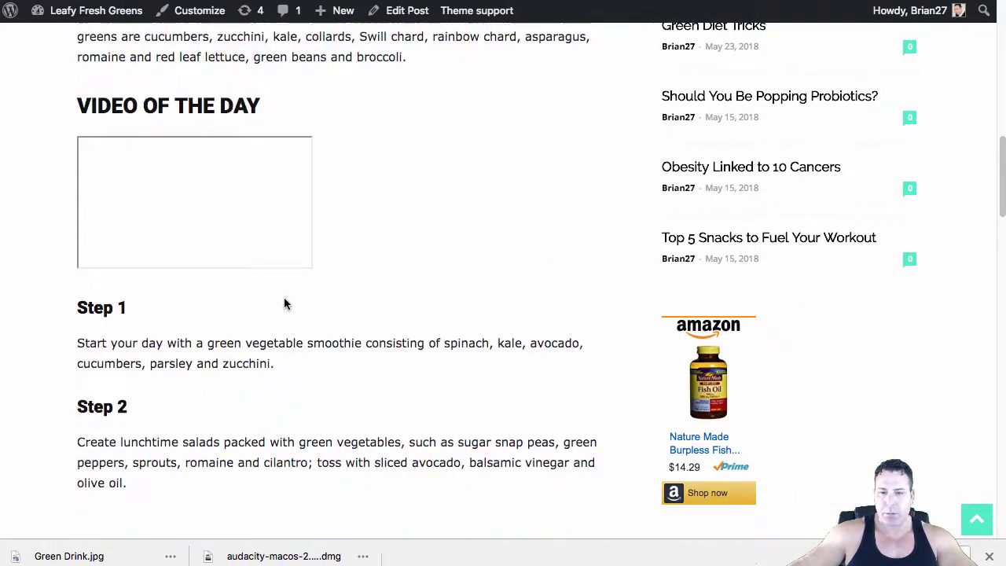
scroll(291, 309, "down", 5)
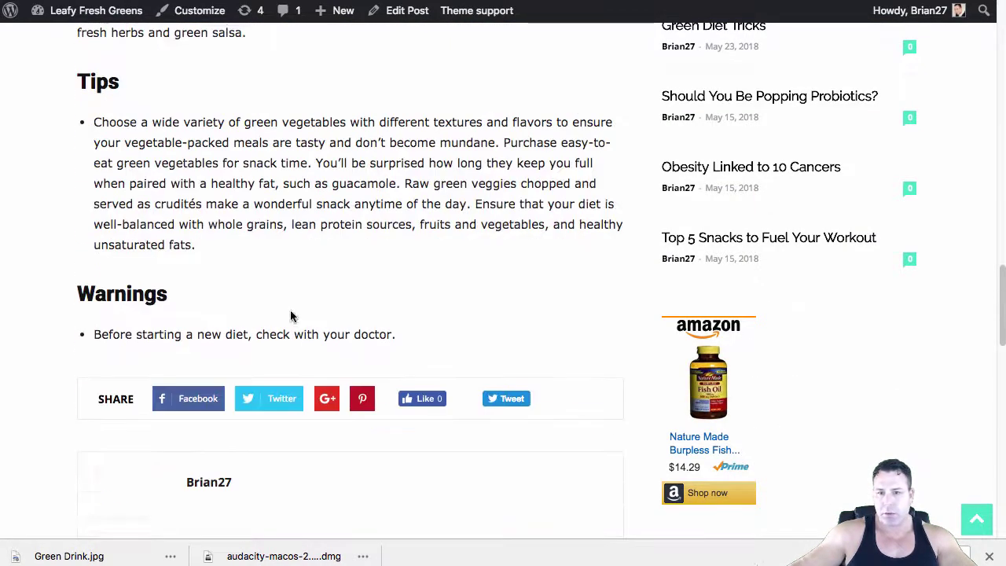
scroll(292, 310, "up", 3)
scroll(291, 310, "down", 2)
scroll(290, 321, "up", 7)
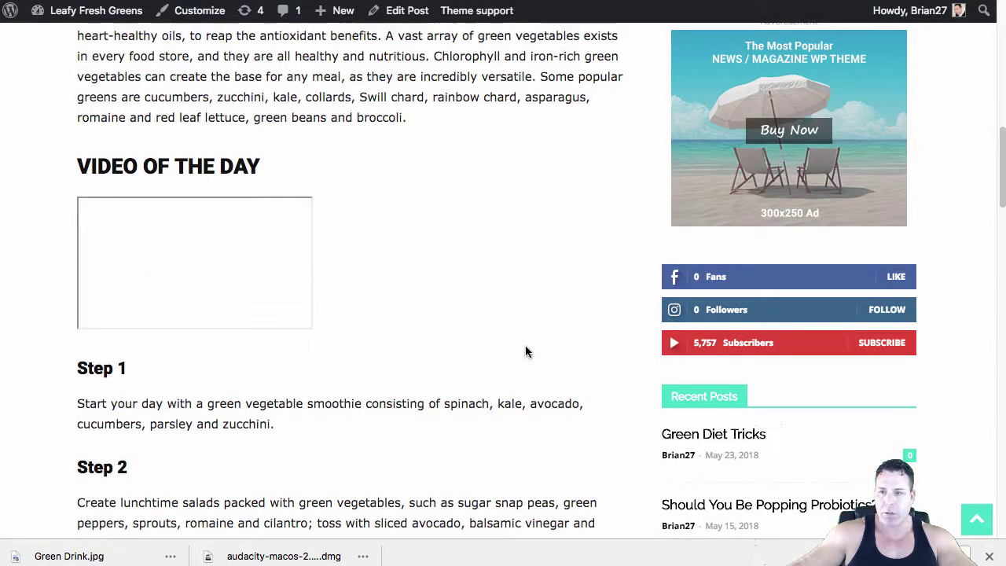
scroll(525, 350, "up", 15)
scroll(510, 292, "down", 10)
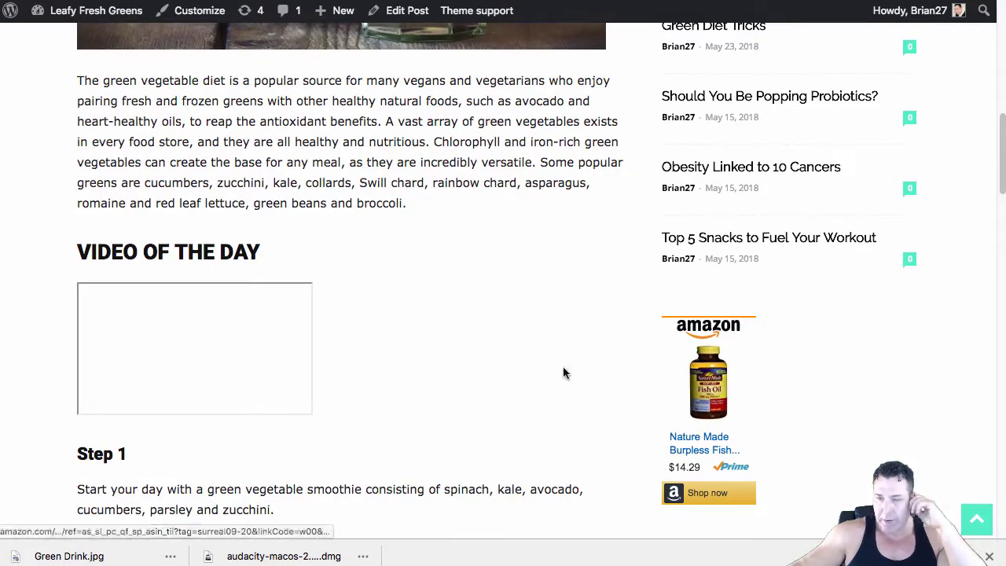
scroll(561, 371, "up", 10)
mouse_move(279, 193)
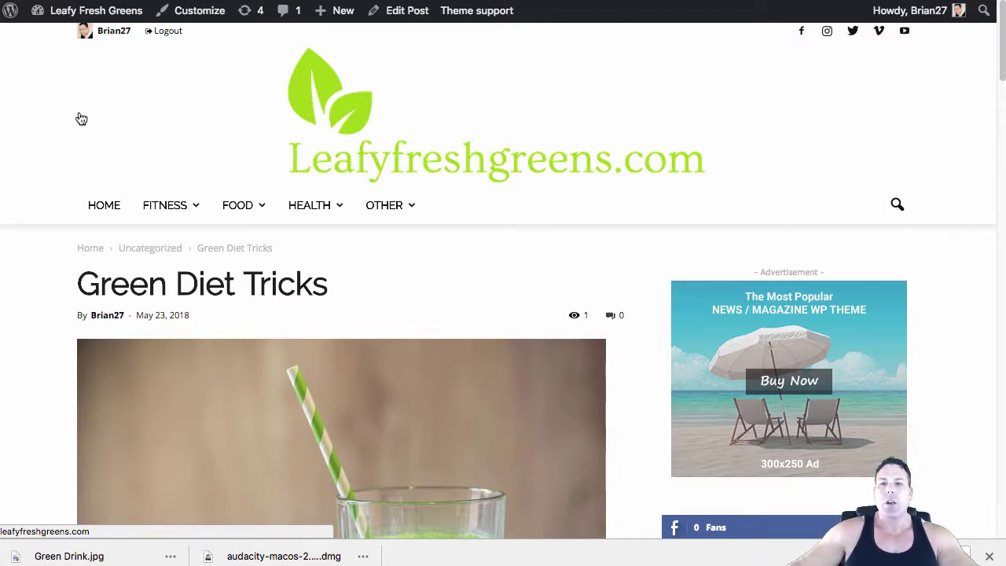
mouse_move(87, 14)
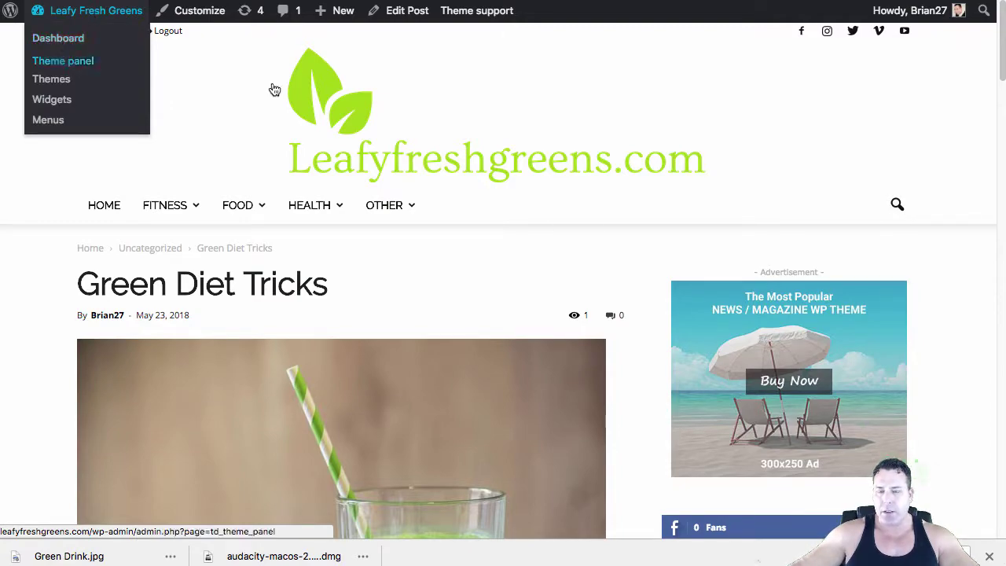
scroll(514, 314, "down", 6)
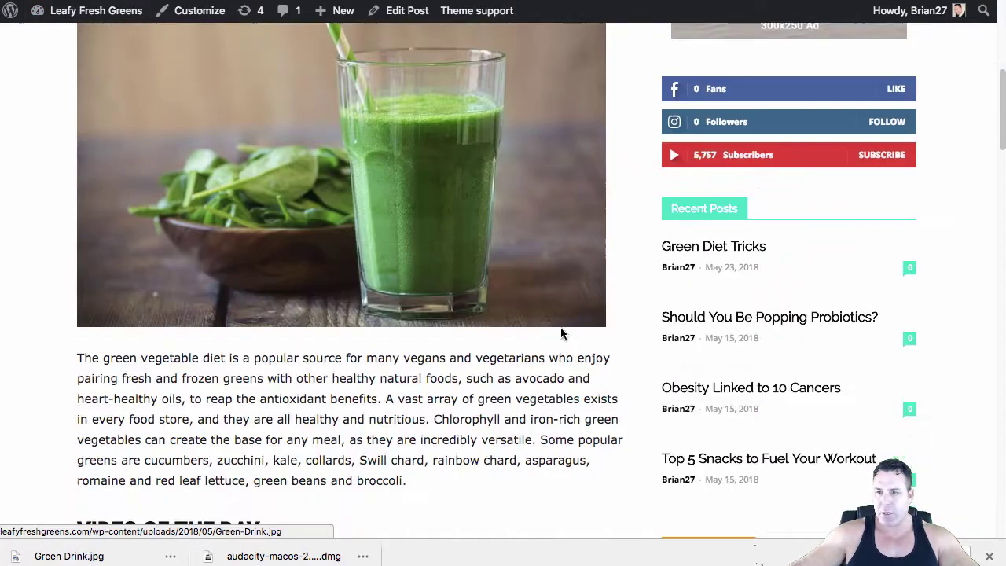
scroll(561, 334, "down", 10)
scroll(557, 345, "up", 5)
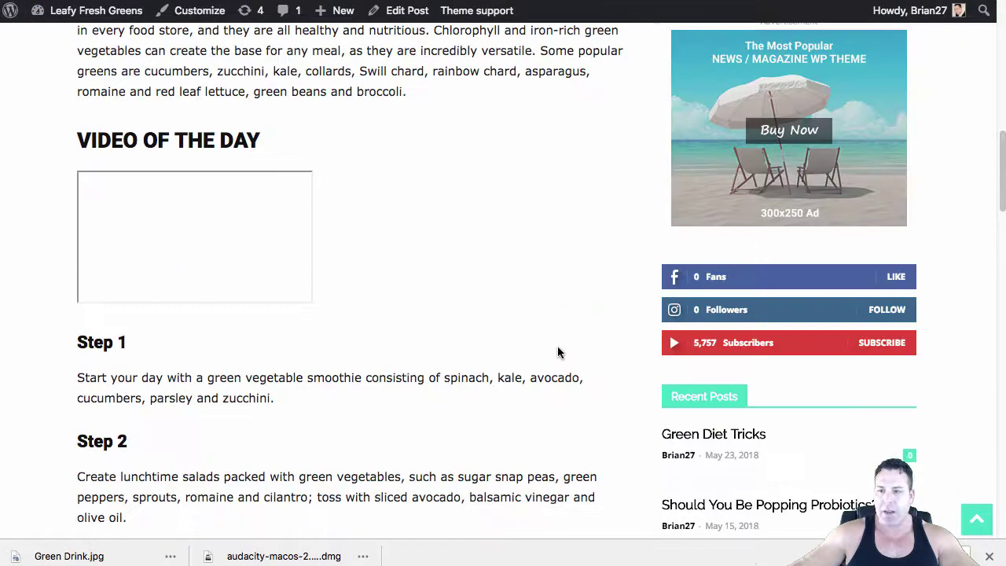
scroll(557, 352, "up", 10)
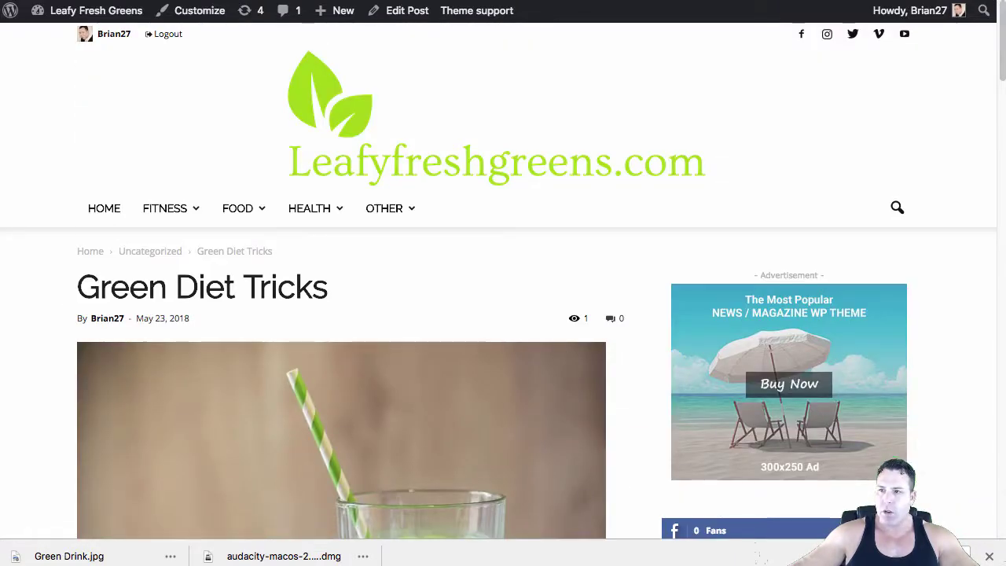
Open productscout.org in a new browser tab as an example site
key("super+t")
type("Prod")
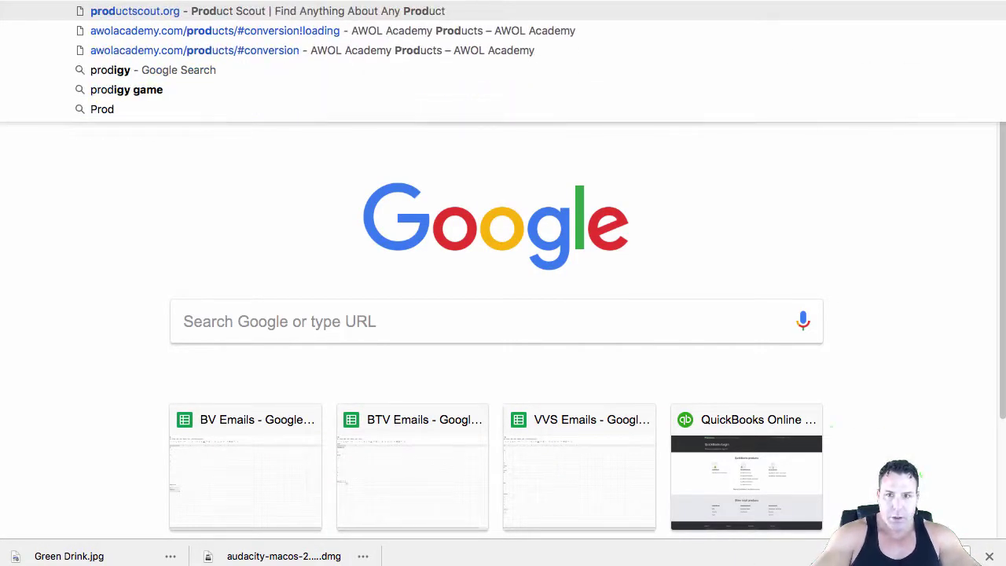
type("c")
key("BackSpace")
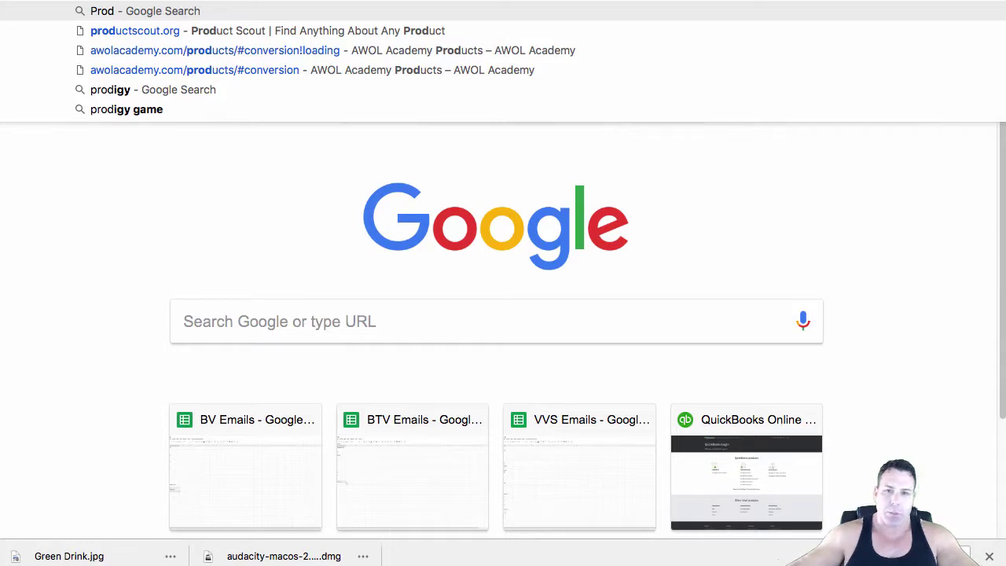
left_click(141, 36)
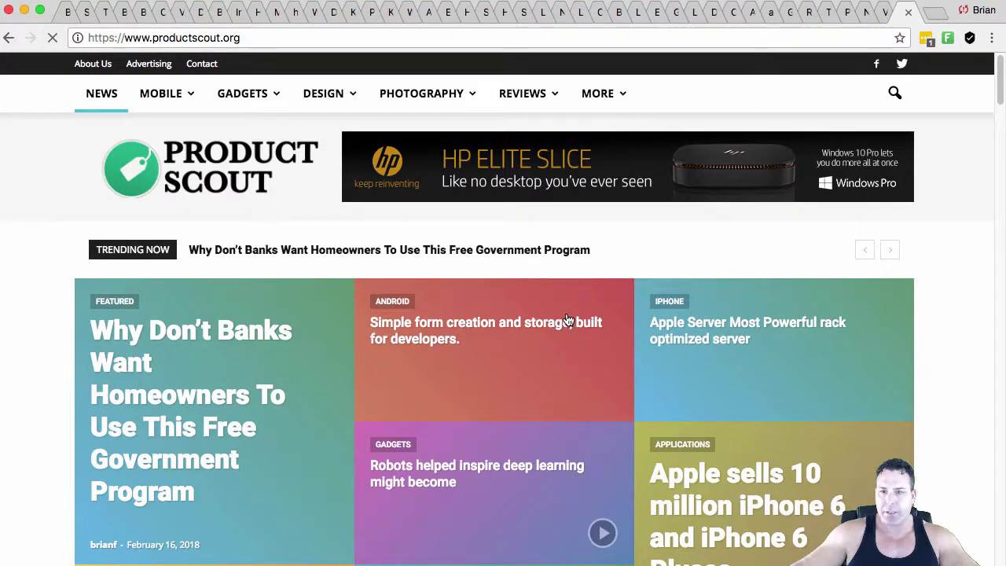
Examine the Product Scout home page's header banner, trending story tiles and 300 x 250 sidebar ad
scroll(568, 319, "down", 15)
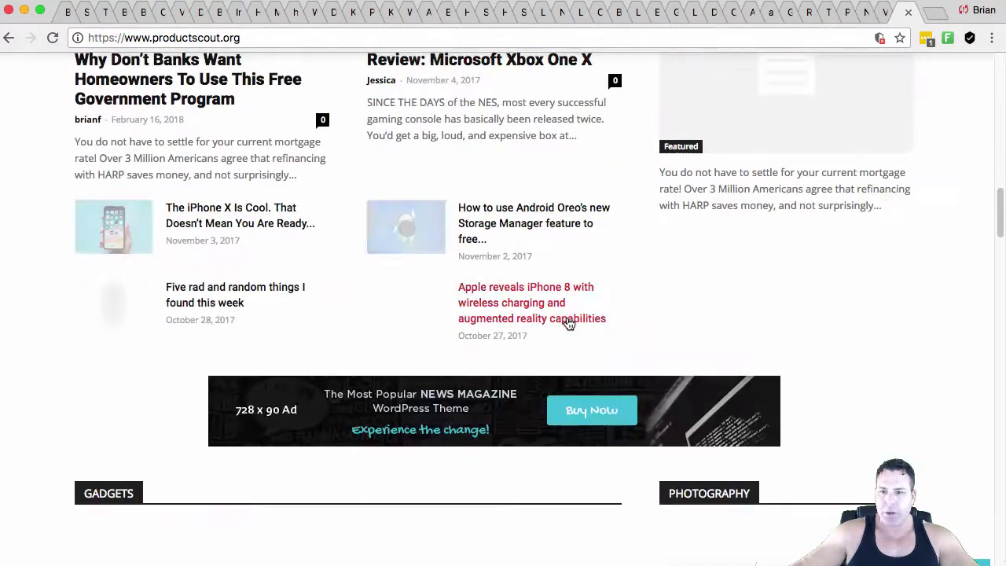
scroll(568, 323, "up", 15)
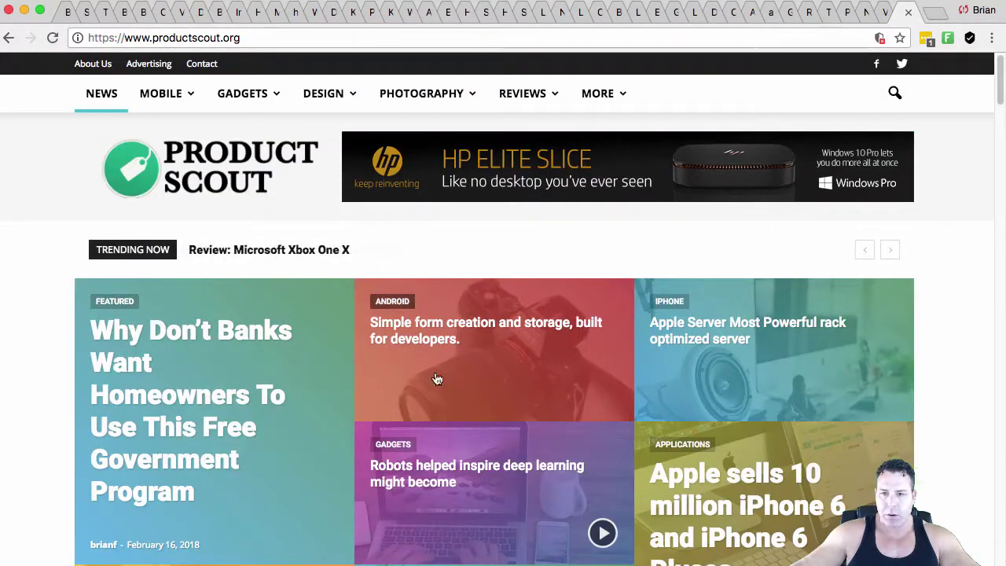
scroll(487, 296, "down", 1)
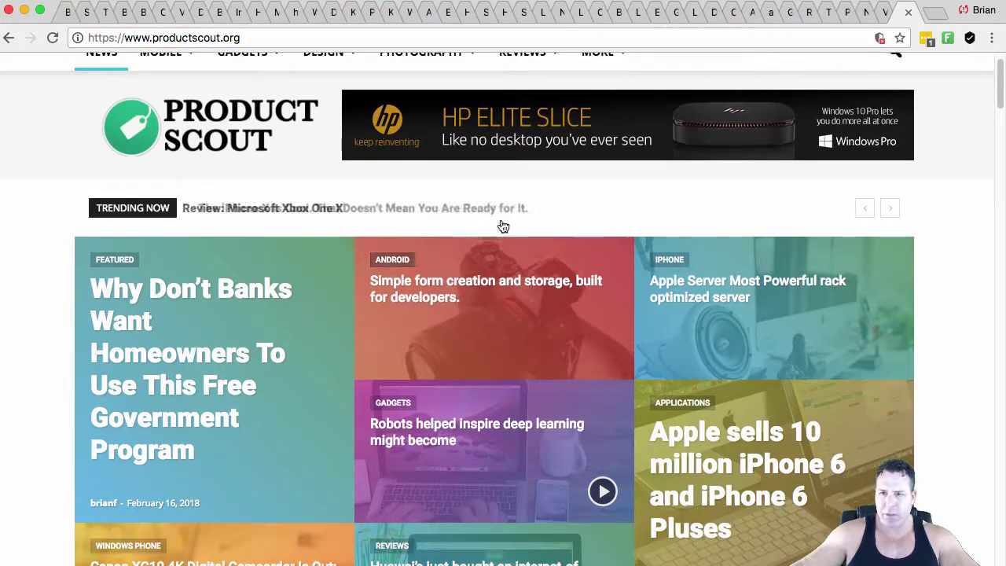
scroll(503, 227, "down", 5)
scroll(505, 231, "up", 6)
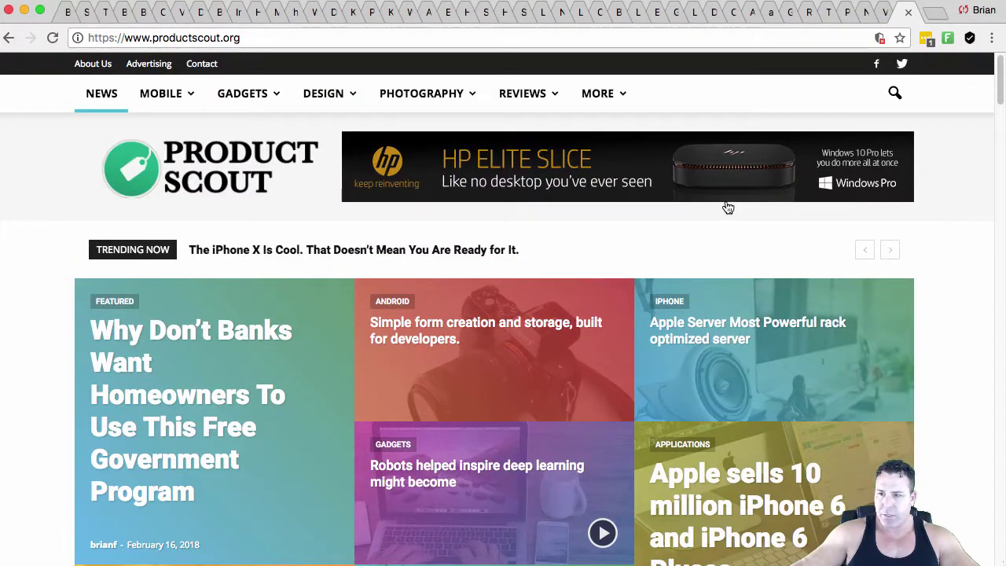
scroll(728, 206, "down", 10)
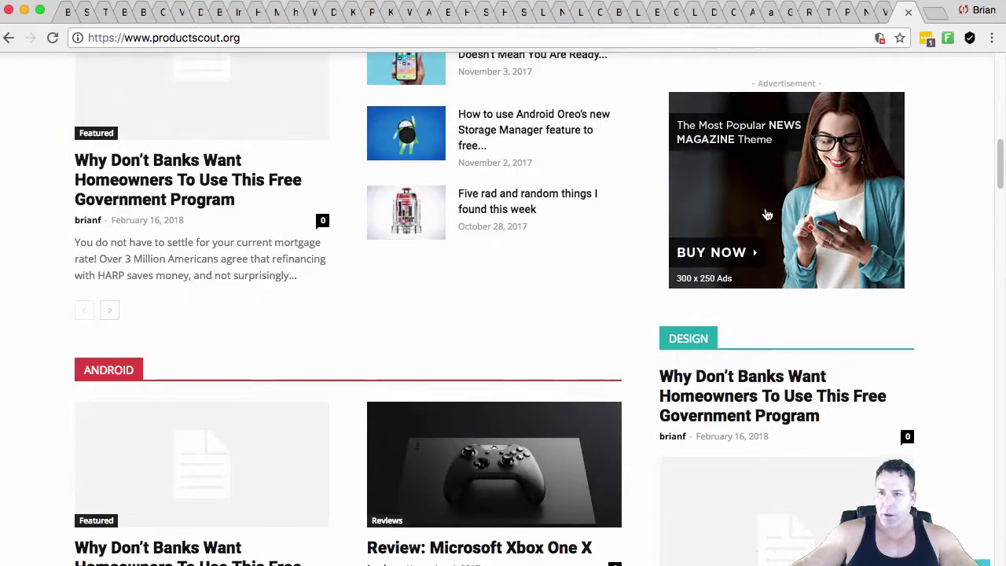
scroll(767, 215, "up", 5)
scroll(775, 134, "down", 7)
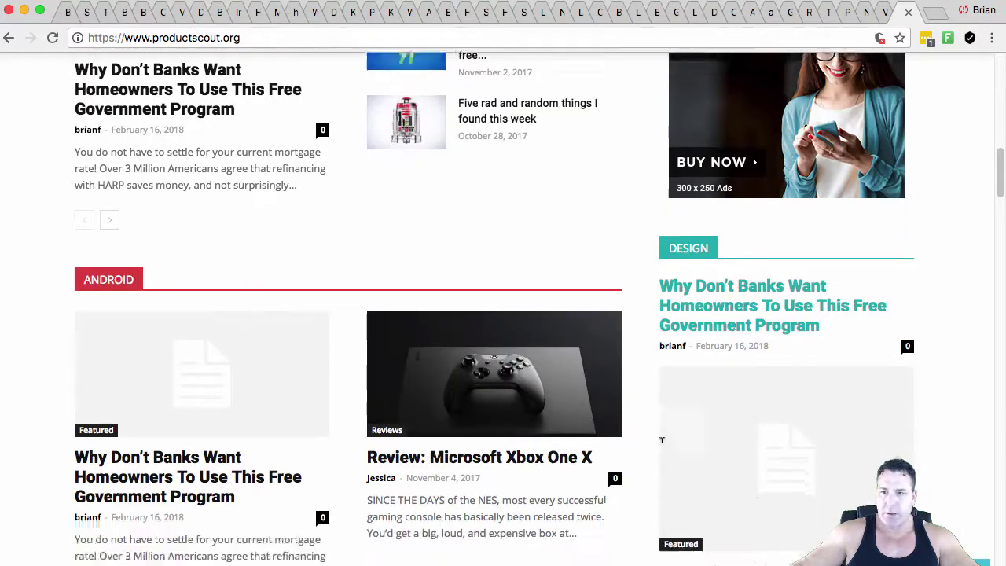
Look through the remaining Product Scout sections, 728 x 90 ads and footer, and inspect the Gadgets category's article previews
scroll(661, 440, "down", 10)
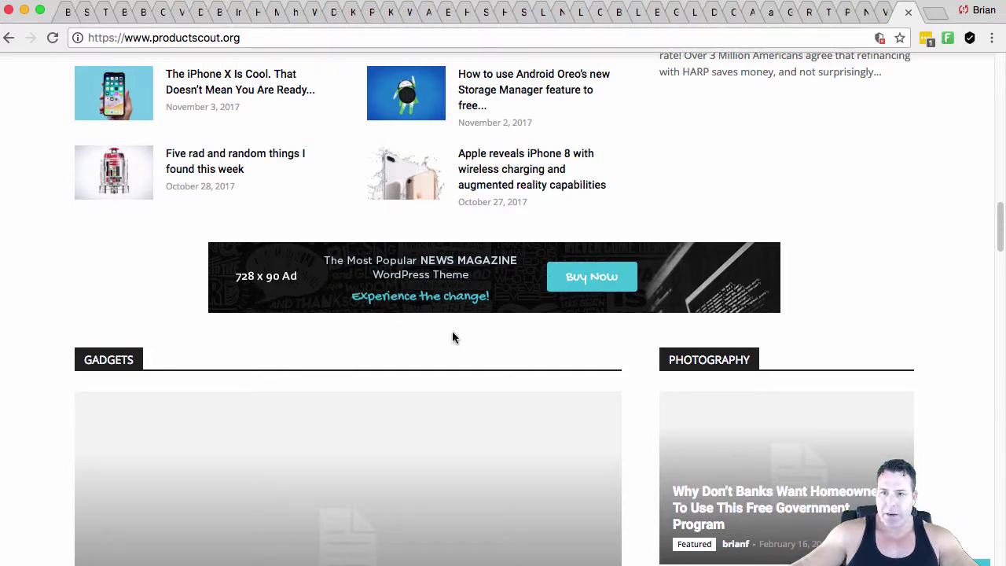
scroll(584, 304, "down", 10)
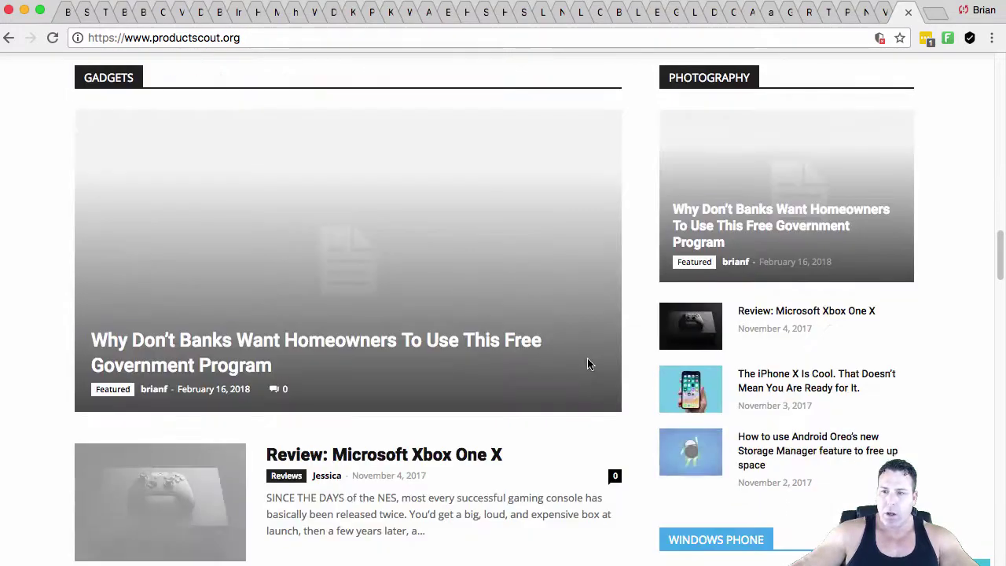
scroll(589, 361, "down", 20)
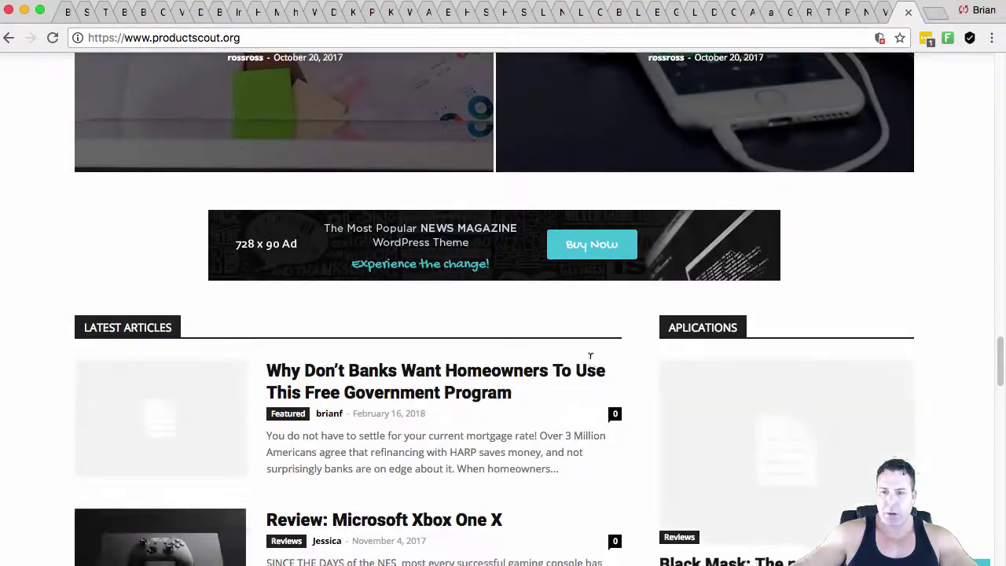
scroll(588, 362, "down", 20)
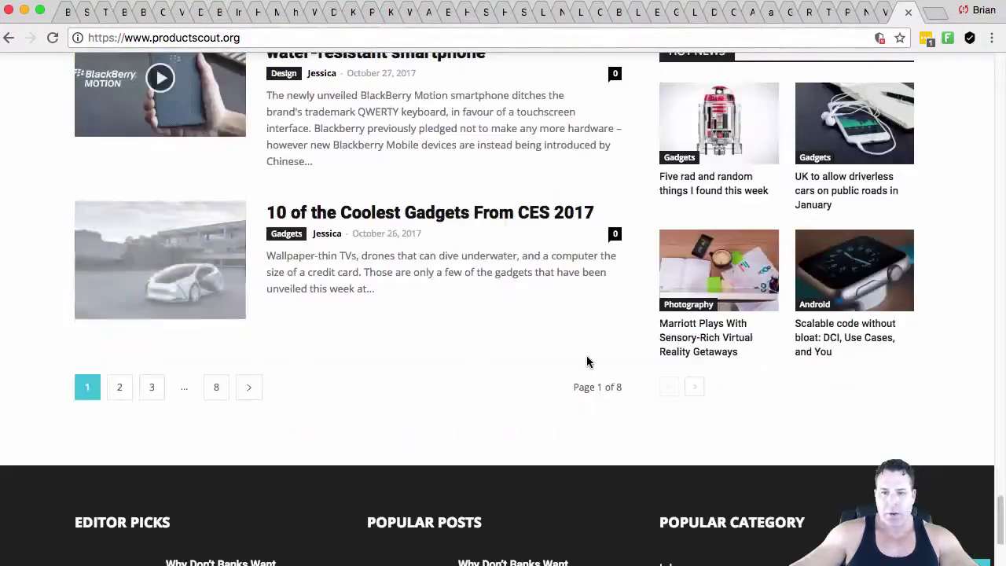
scroll(587, 360, "down", 5)
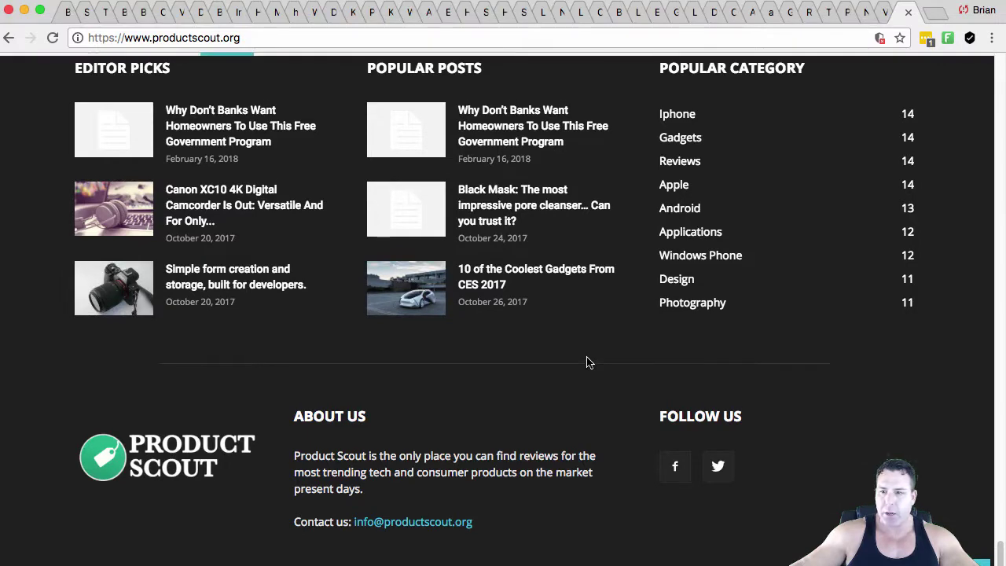
scroll(590, 338, "up", 20)
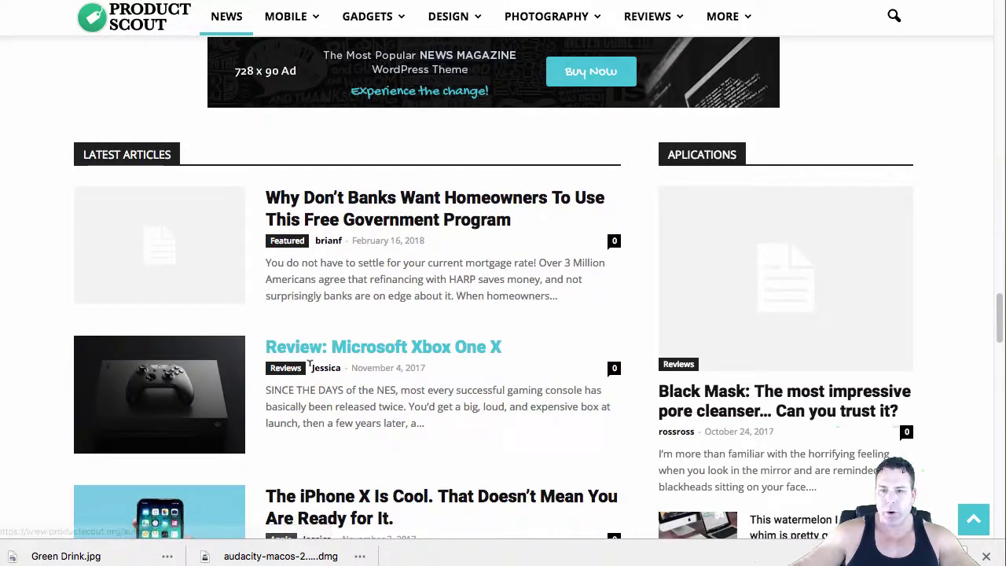
scroll(313, 368, "down", 7)
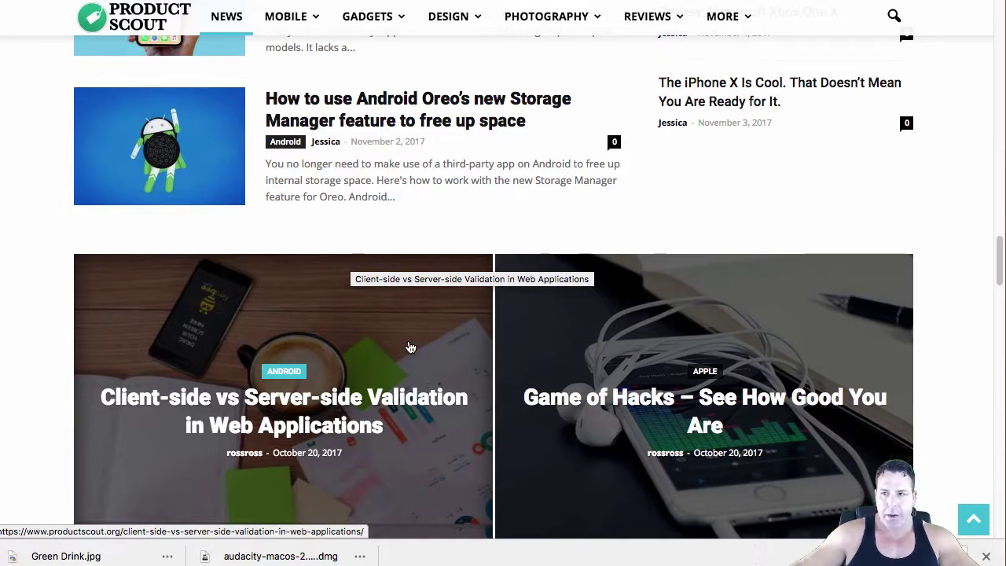
mouse_move(362, 44)
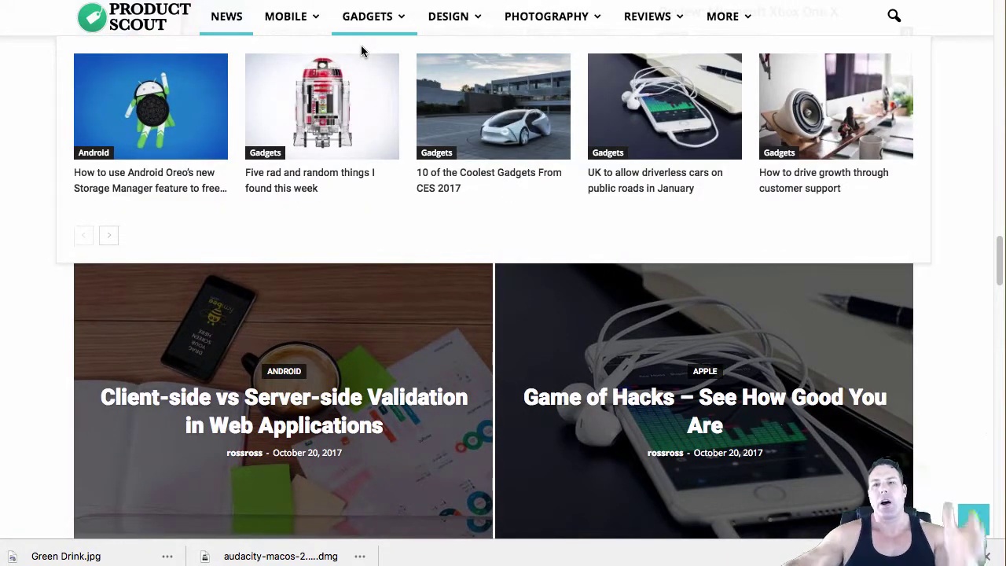